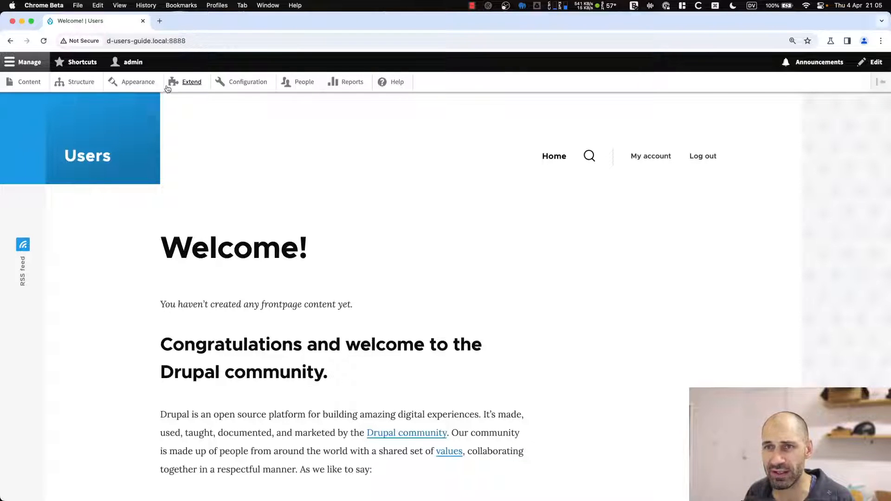
Log out of the admin account, then place the cursor at the end of the site address.
click(130, 62)
click(129, 82)
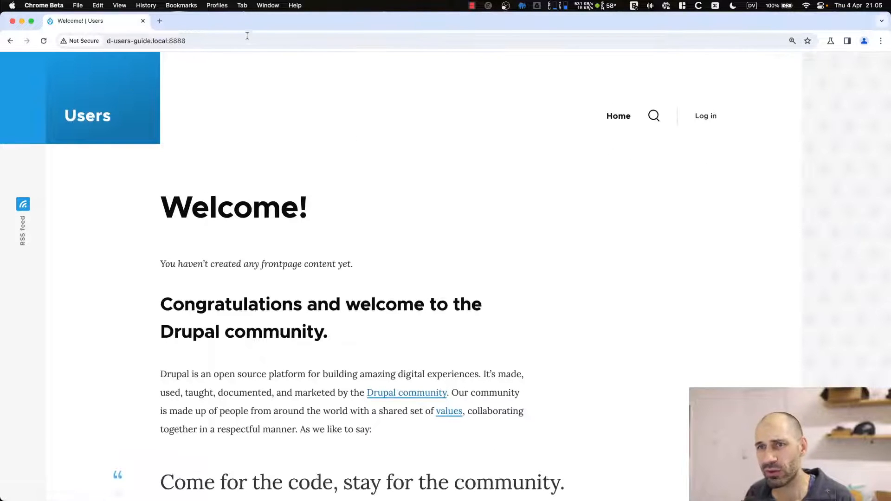
click(249, 45)
key(Return)
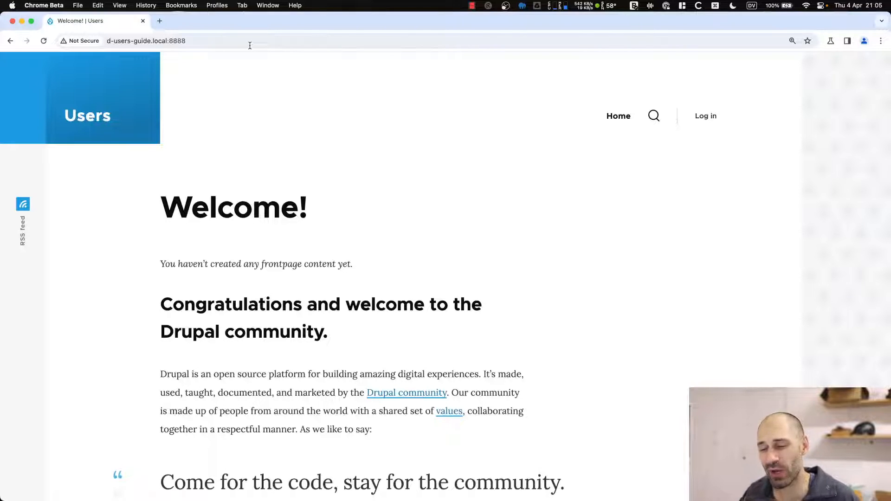
click(250, 45)
click(270, 44)
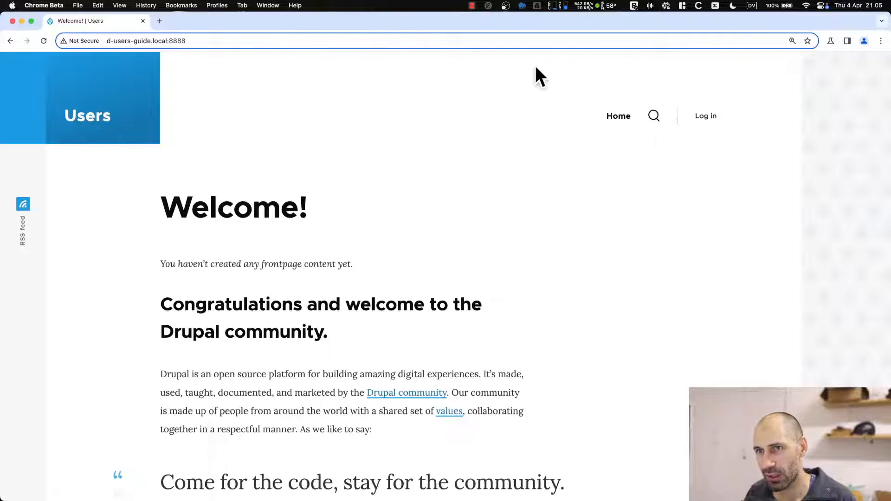
Load the /user page and look through its Log in, Create new account and Reset password forms.
text(/user)
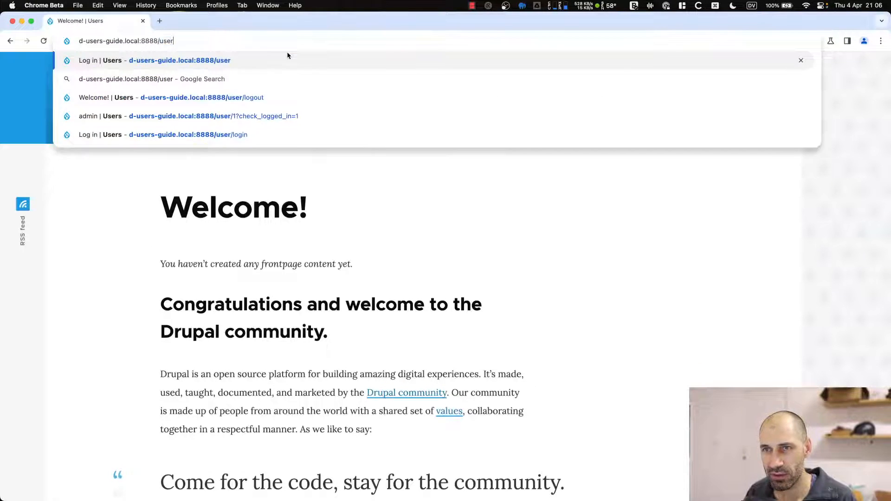
key(Return)
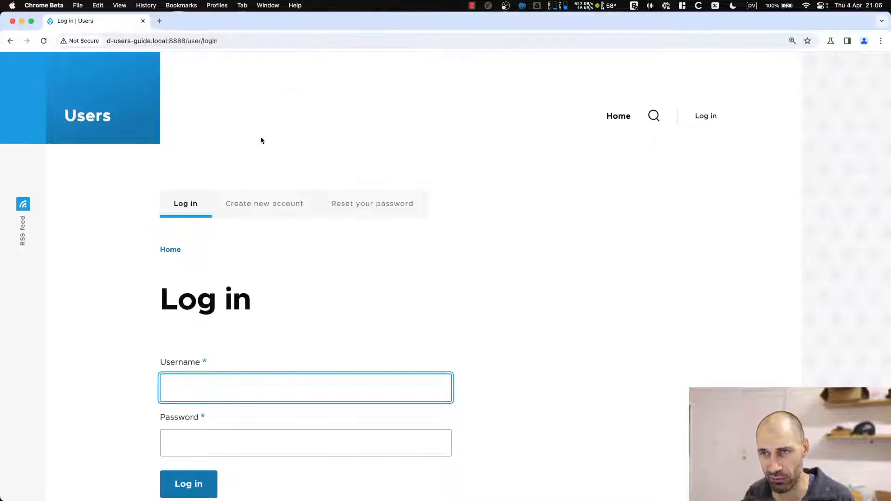
click(193, 208)
click(253, 209)
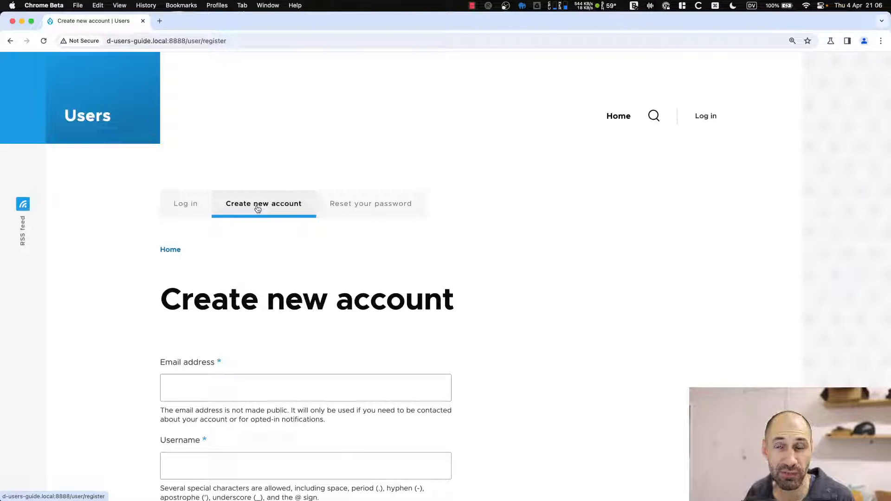
click(339, 205)
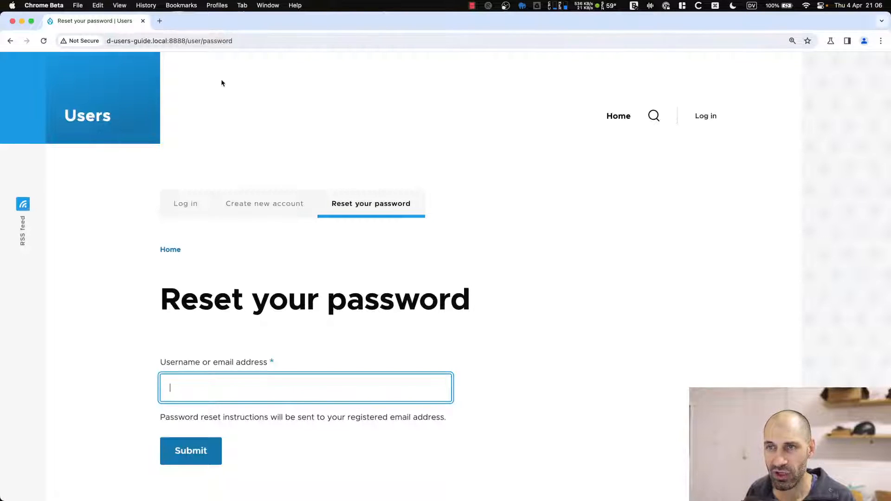
Revisit the registration and password reset forms, then reload the Log in page.
click(269, 204)
click(187, 206)
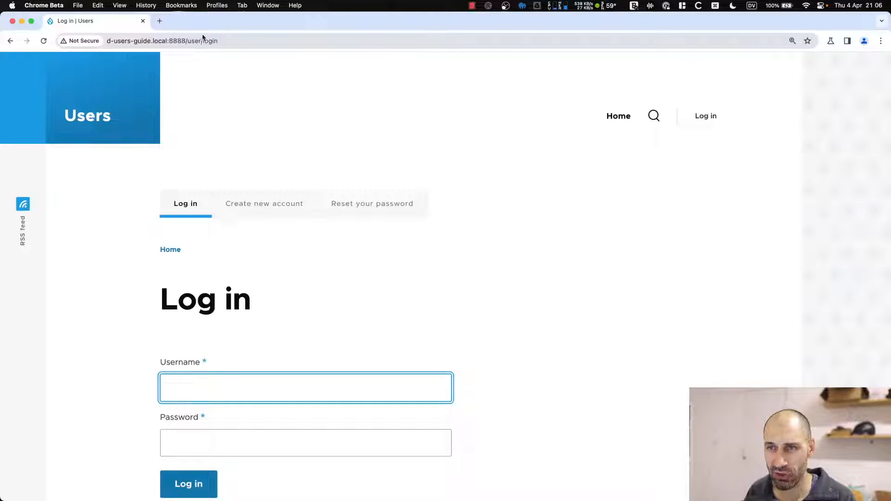
click(252, 213)
click(344, 203)
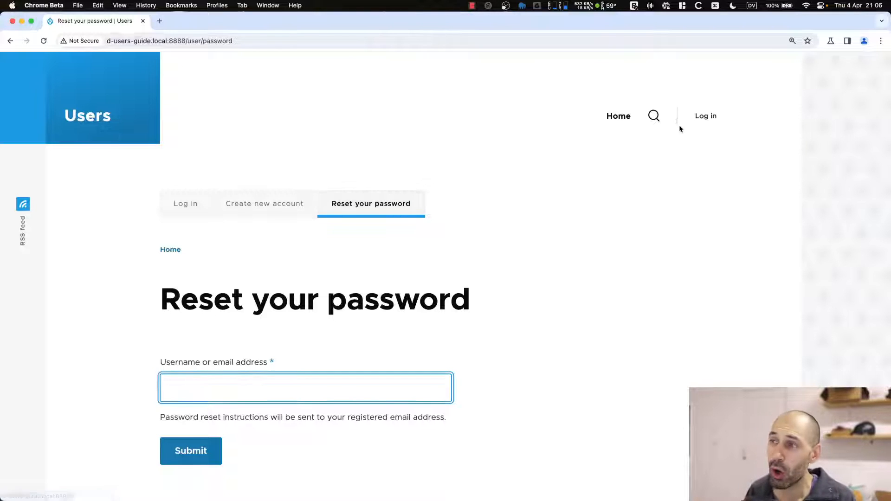
click(707, 123)
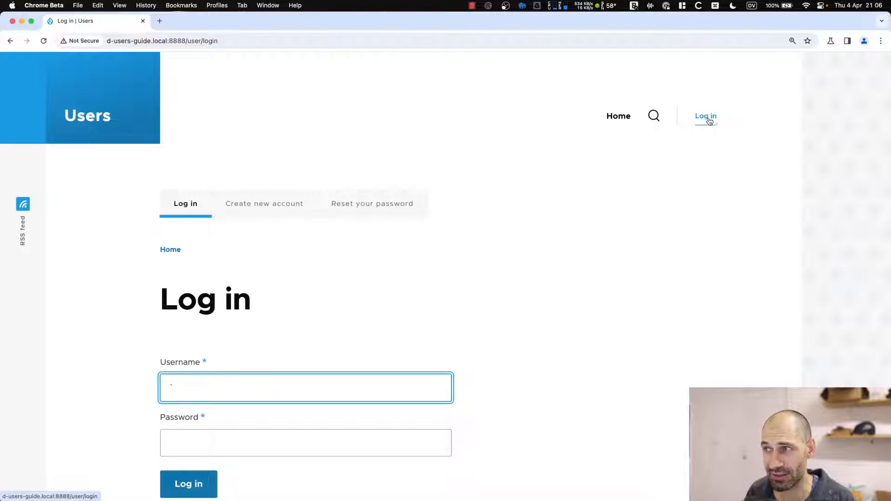
click(708, 122)
click(705, 122)
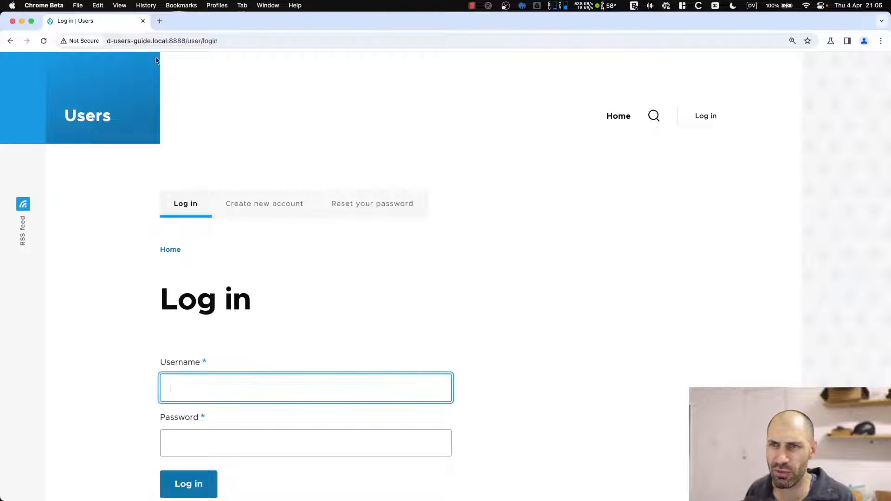
Sign in with the admin username and password, then open People from the Manage menu.
double_click(210, 41)
key(Return)
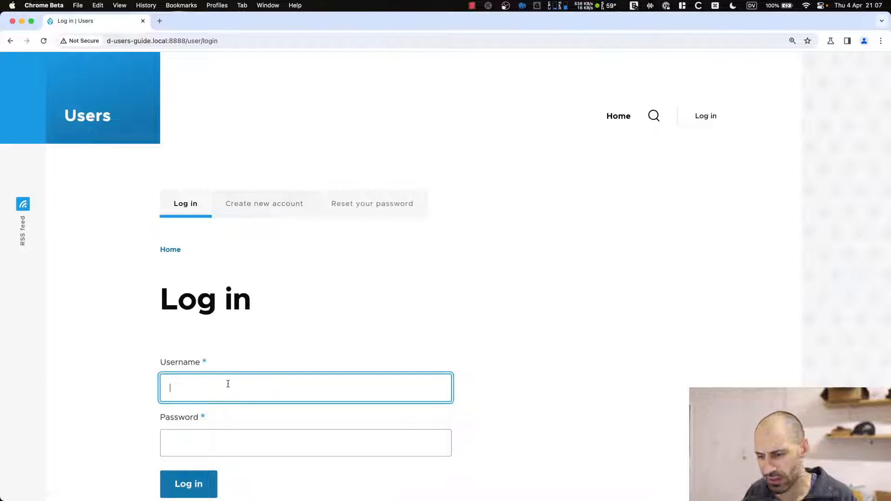
text(admin)
key(Tab)
text(admin)
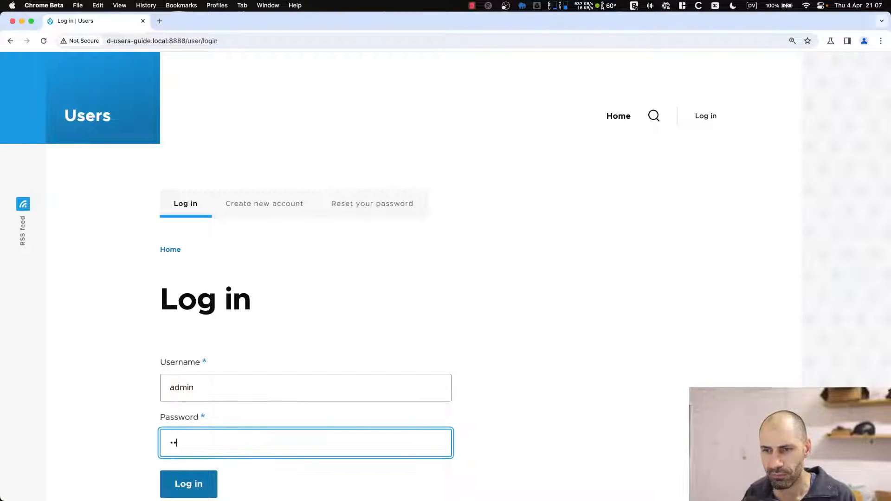
key(Return)
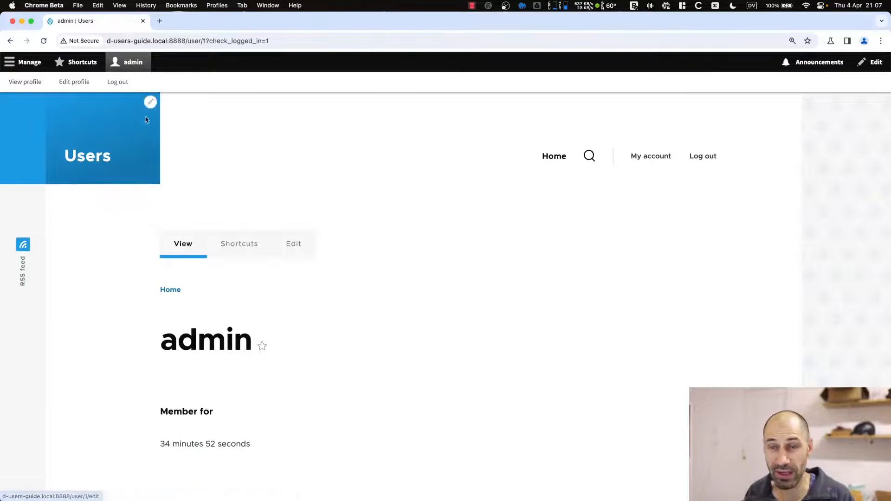
click(16, 67)
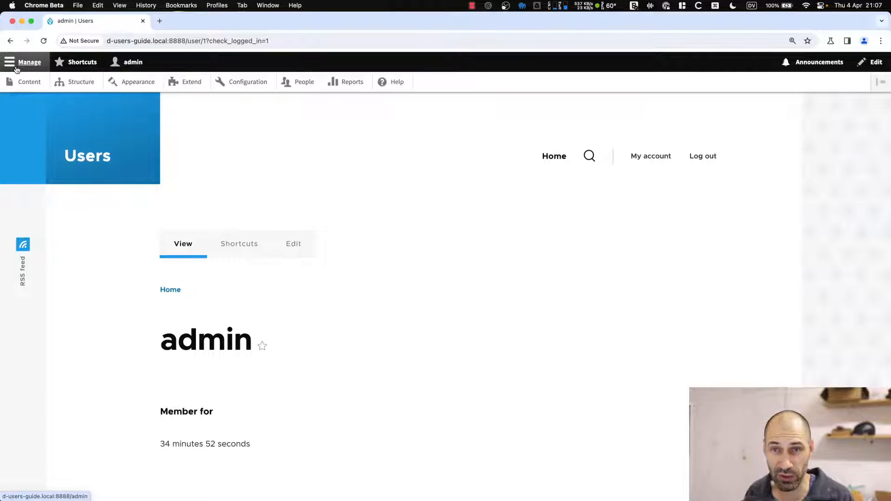
click(301, 82)
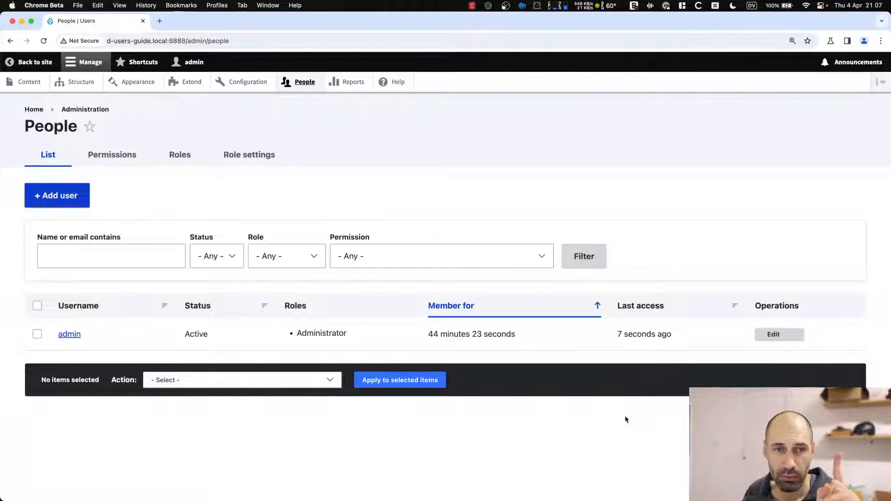
click(784, 339)
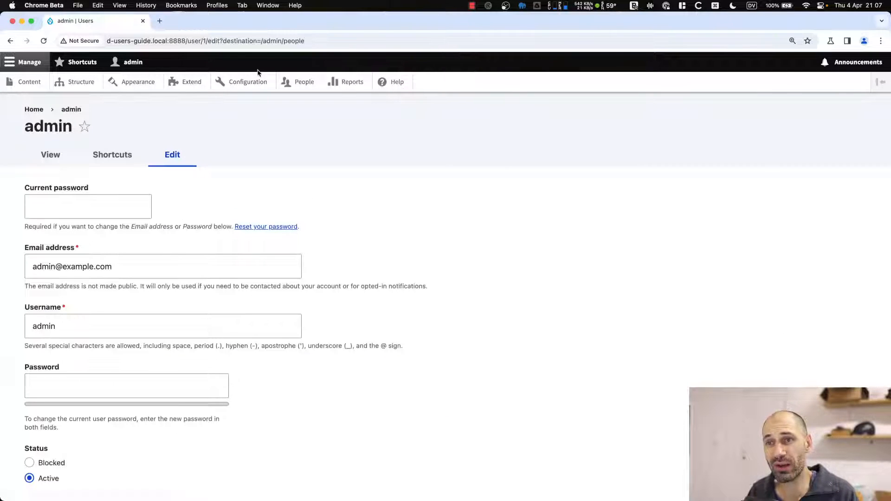
click(187, 41)
double_click(187, 41)
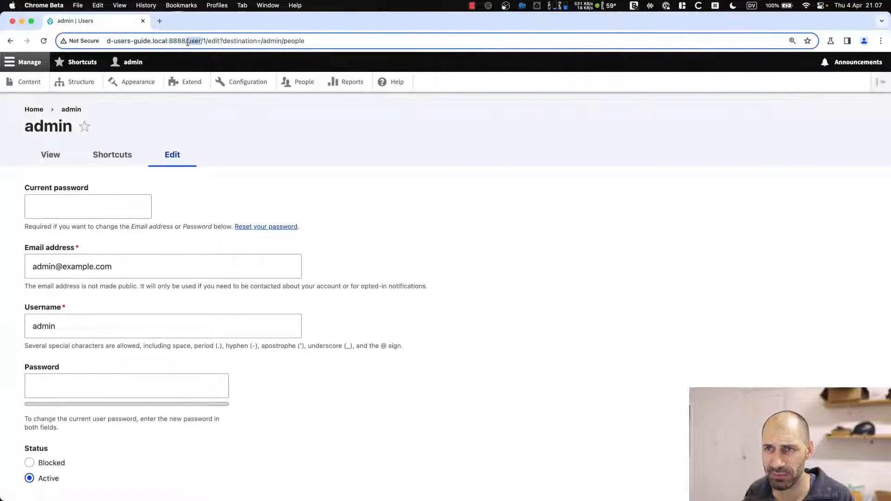
click(187, 42)
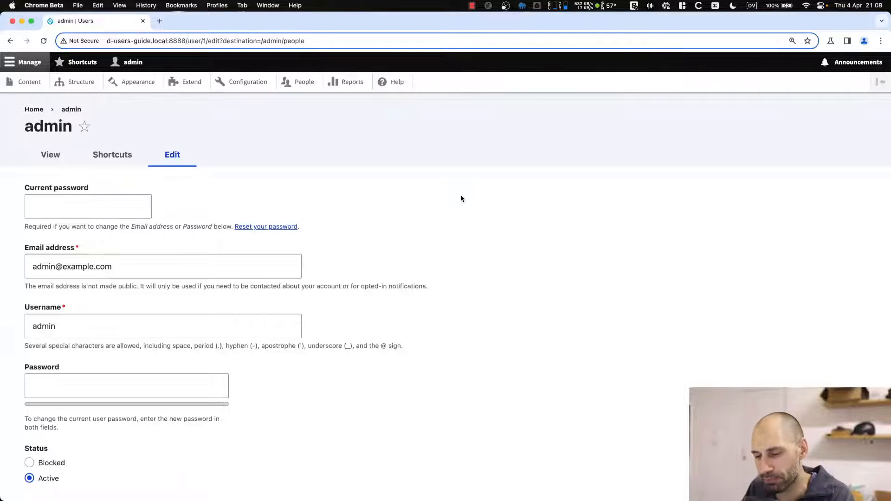
key(super+bracketleft)
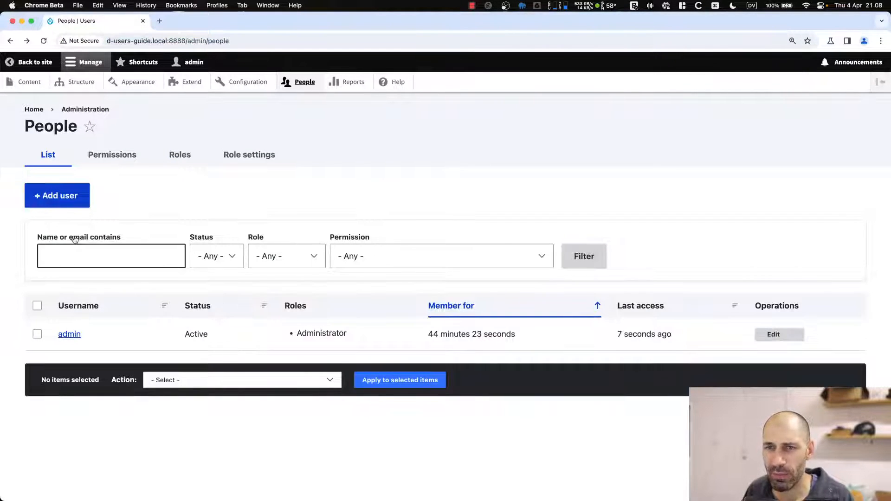
Check the Status, Role and Permission filter options, leaving each at Any.
click(229, 255)
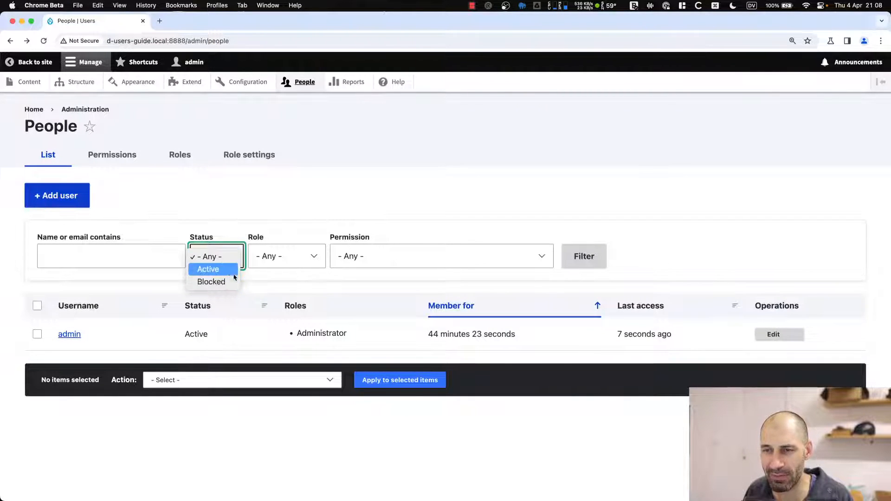
click(272, 268)
click(278, 257)
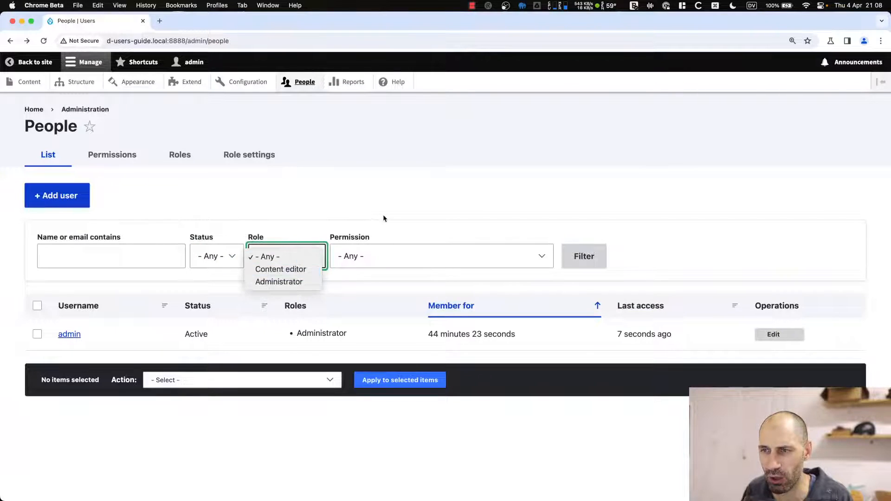
click(383, 215)
click(388, 255)
click(404, 214)
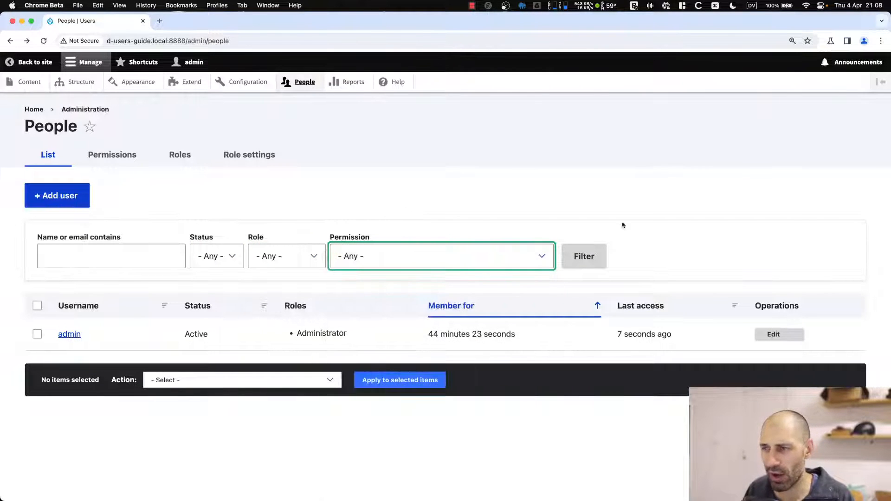
Preview the bulk actions with all users selected, deselect them, and edit the admin account.
click(37, 306)
click(169, 380)
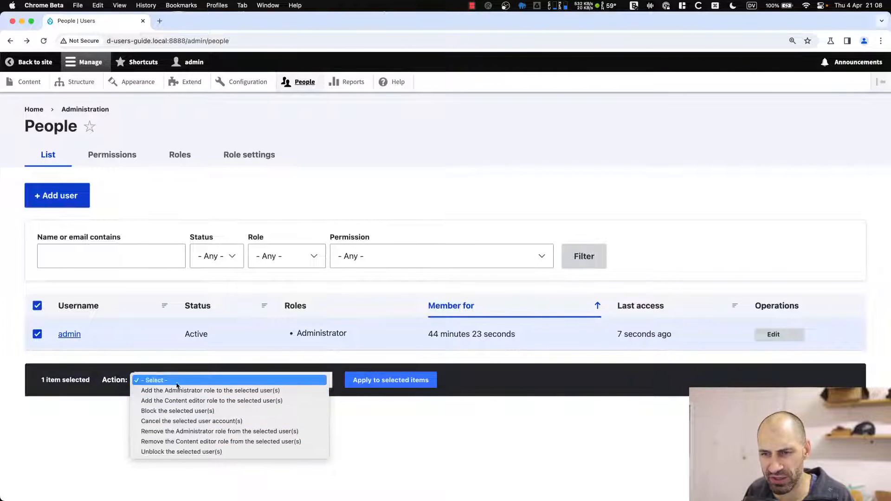
click(178, 368)
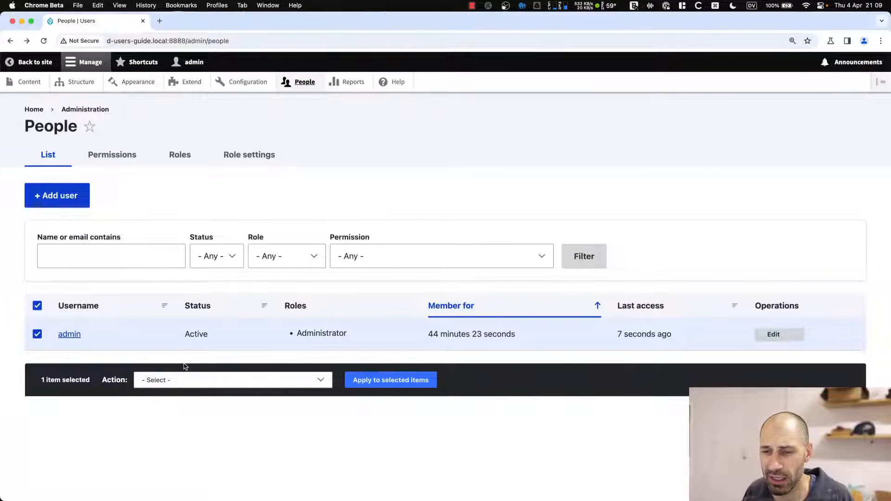
click(37, 305)
click(783, 335)
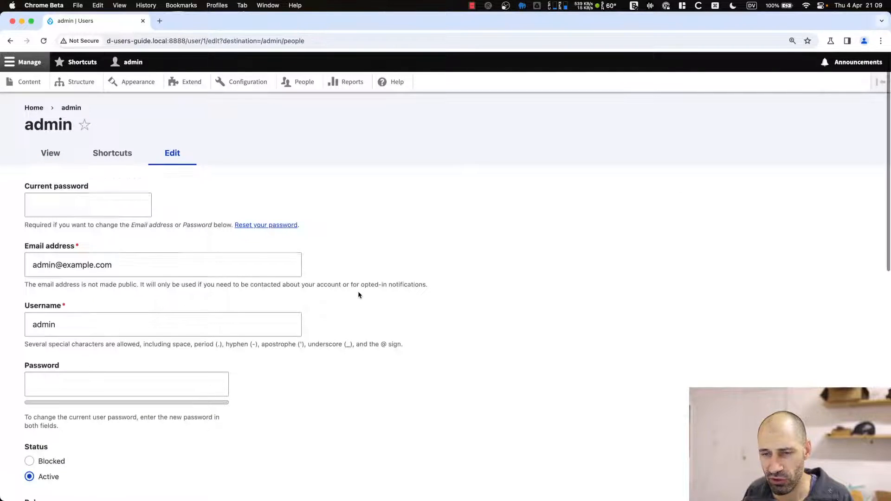
Scroll down the admin edit form and briefly view it in reading mode.
scroll(357, 294, down, 10)
right_click(107, 448)
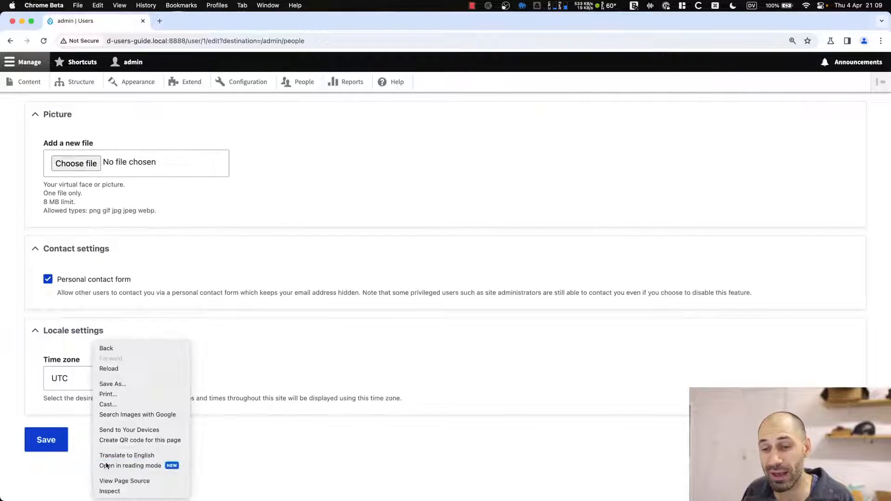
click(121, 463)
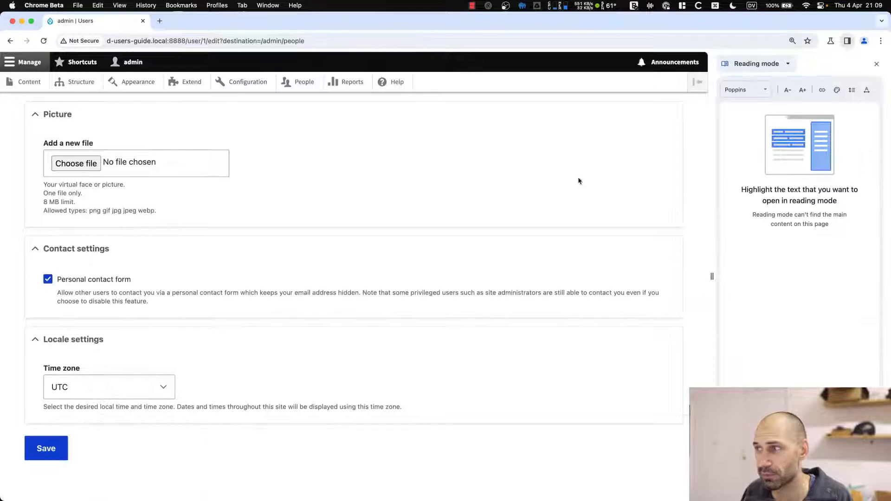
click(876, 64)
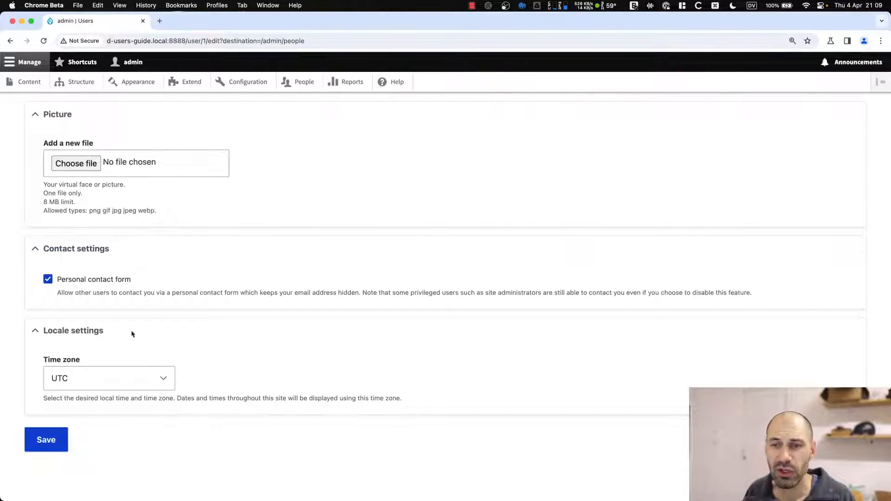
Scroll back to the top, then return to the People list and reload it.
scroll(93, 342, up, 5)
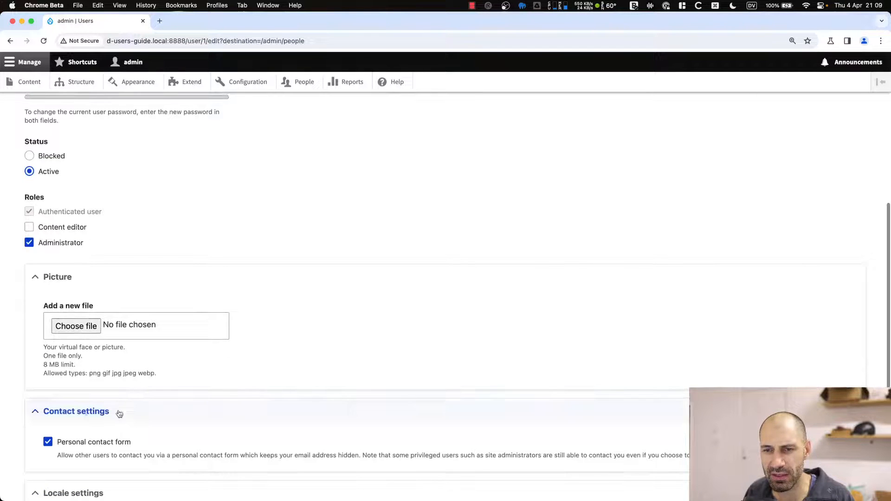
scroll(218, 425, up, 3)
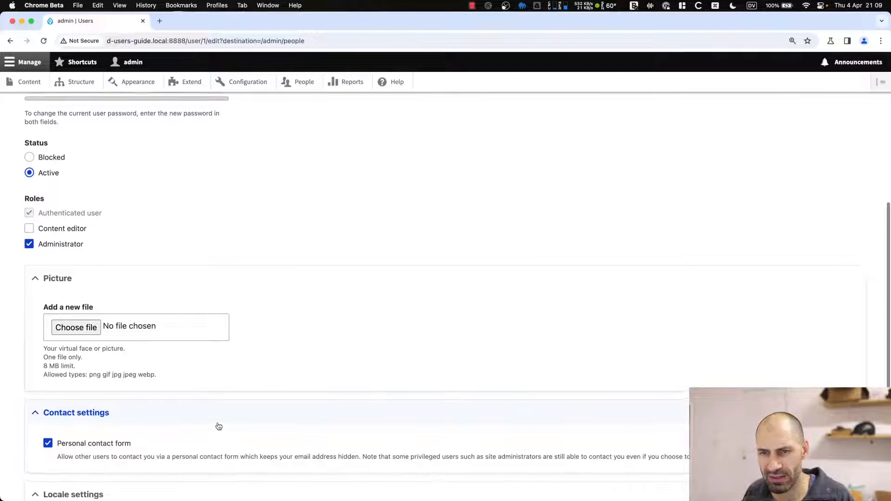
scroll(109, 376, up, 5)
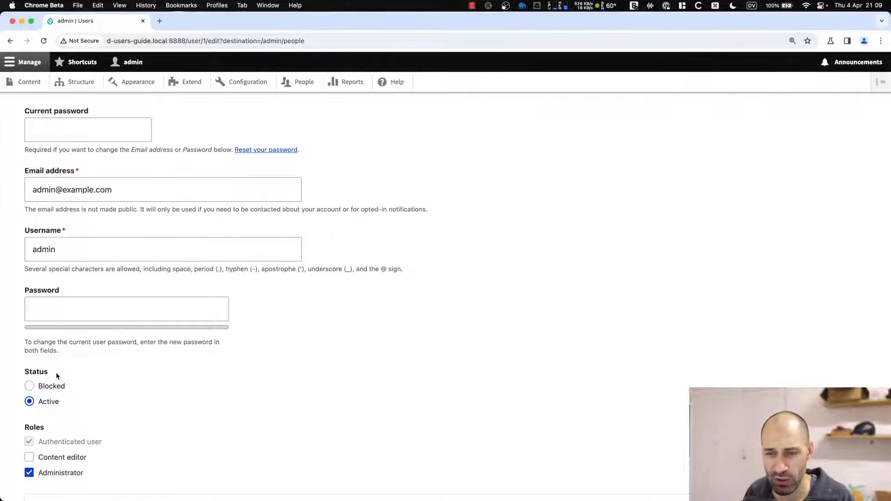
scroll(65, 377, up, 3)
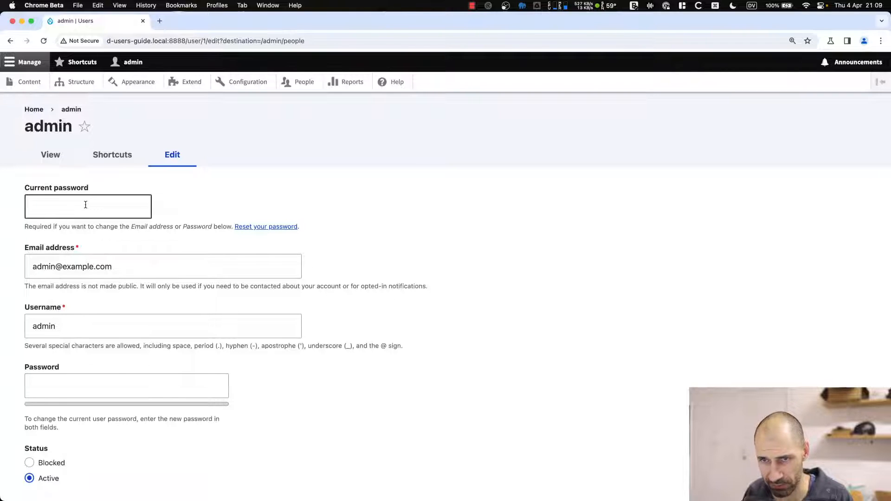
click(83, 201)
key(super+bracketleft)
click(62, 162)
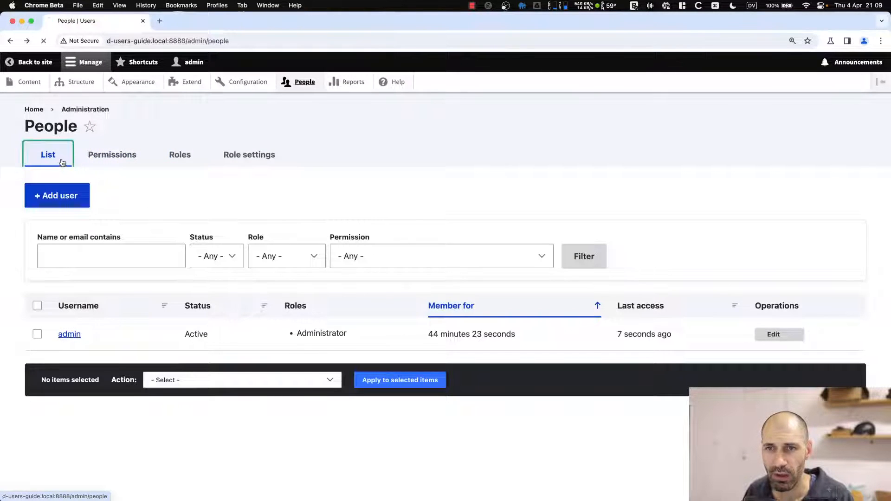
Scroll through the empty + Add user form, go back to People, and open Permissions.
click(81, 198)
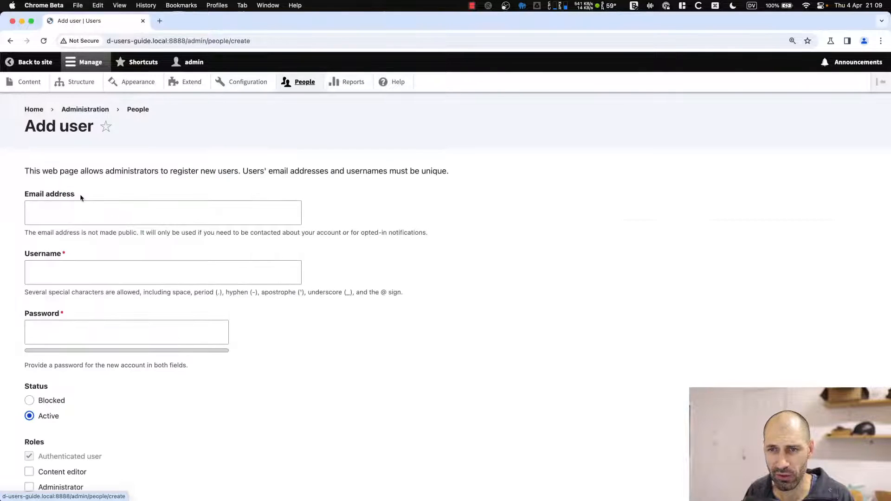
scroll(134, 143, down, 7)
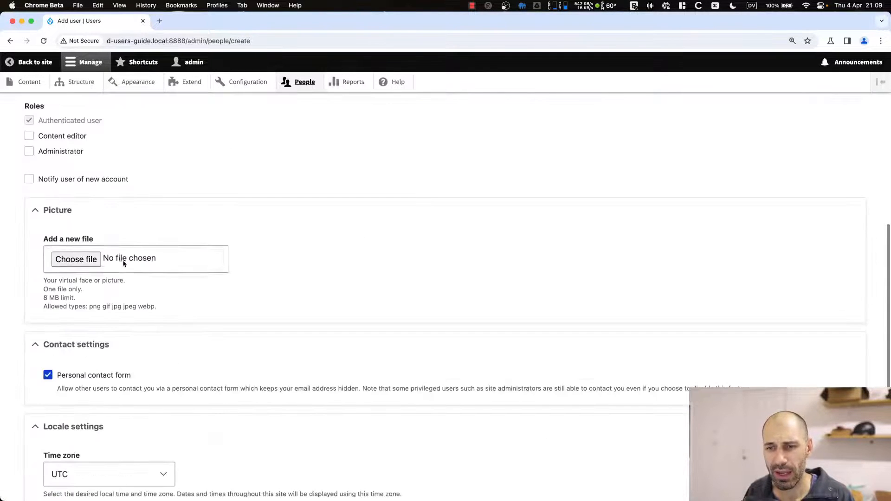
scroll(114, 248, up, 7)
key(super+Left)
click(124, 155)
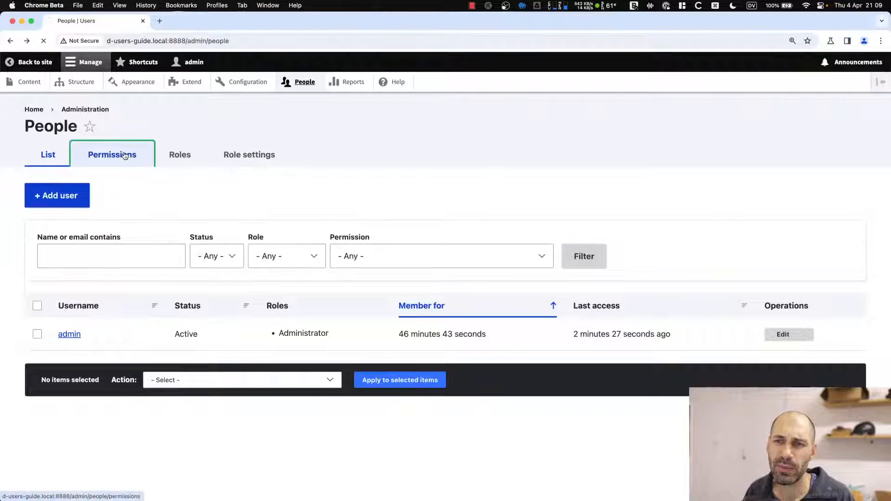
Review the Anonymous, Authenticated, Content editor and Administrator permission columns, then open Roles.
scroll(376, 295, down, 2)
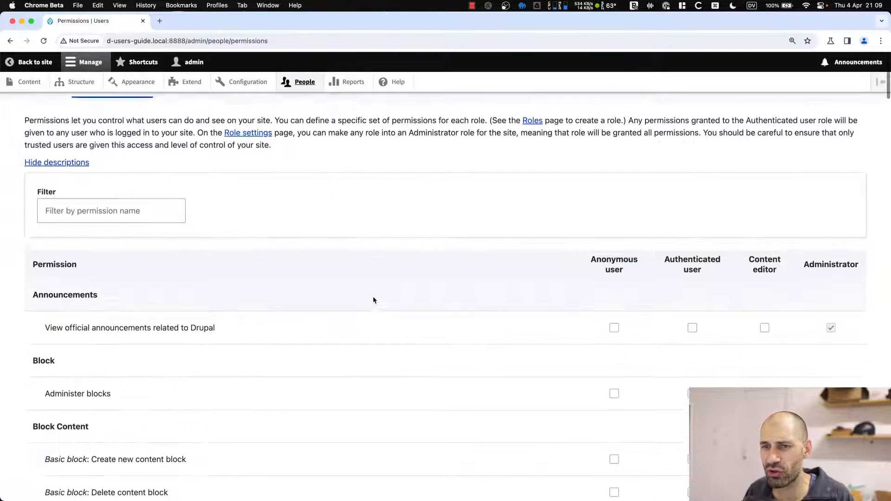
scroll(604, 309, down, 1)
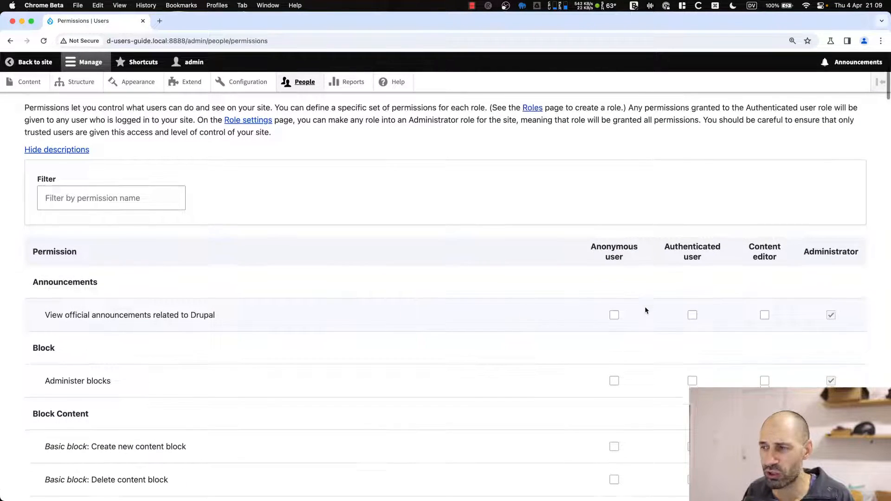
scroll(645, 310, down, 5)
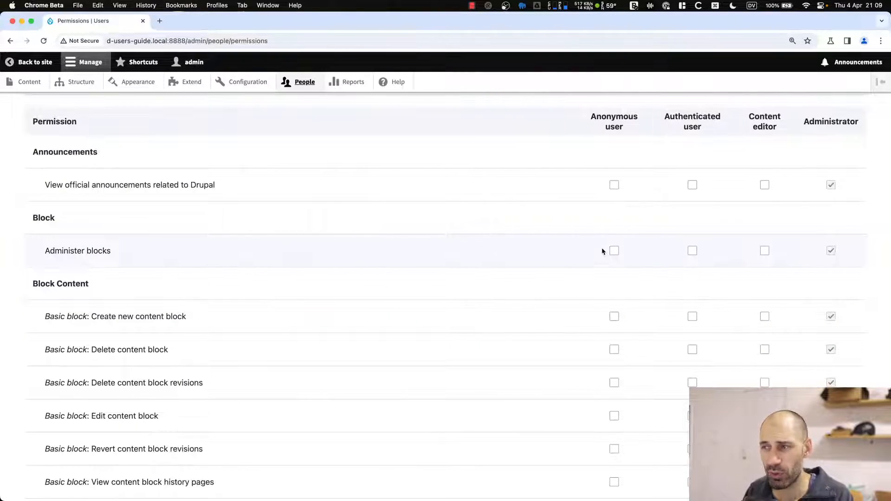
scroll(605, 258, down, 15)
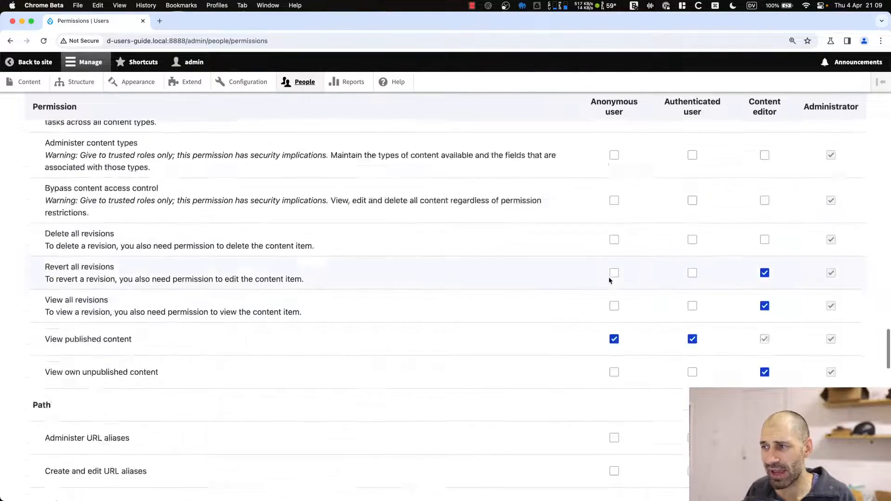
scroll(609, 278, down, 15)
scroll(603, 278, up, 20)
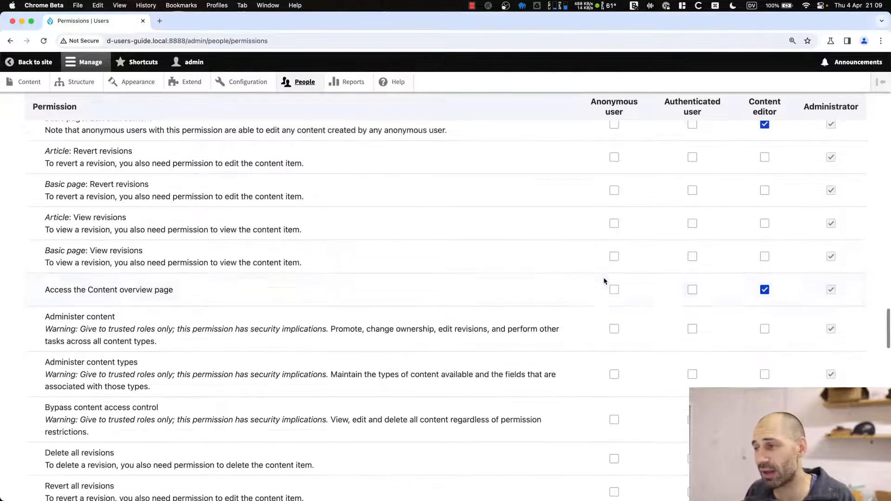
scroll(603, 278, up, 20)
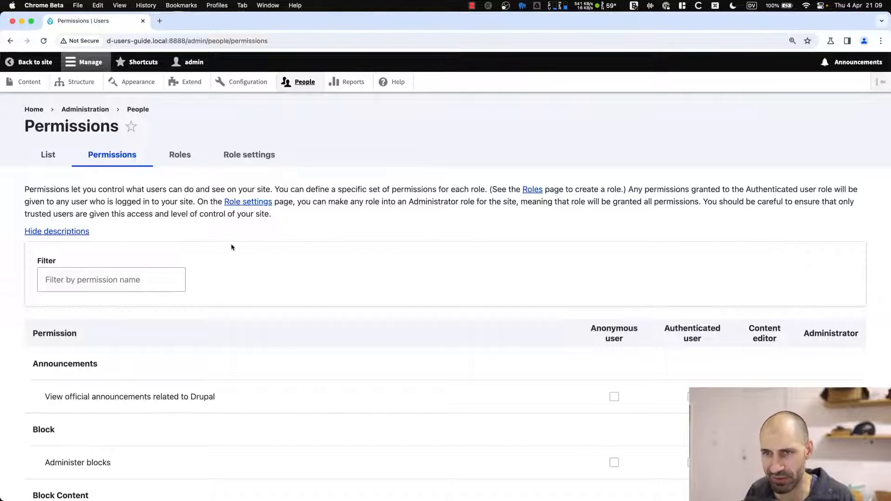
click(175, 154)
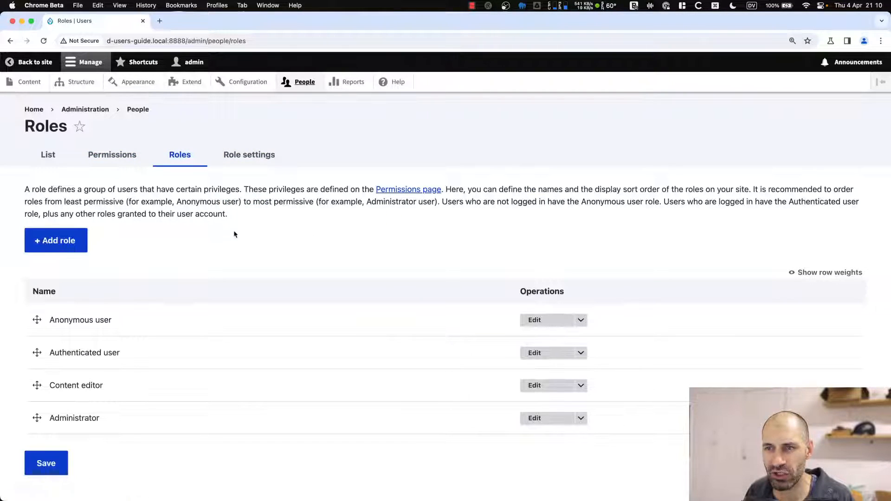
Highlight the Anonymous user and Content editor role names, then return to the People list.
scroll(238, 246, down, 1)
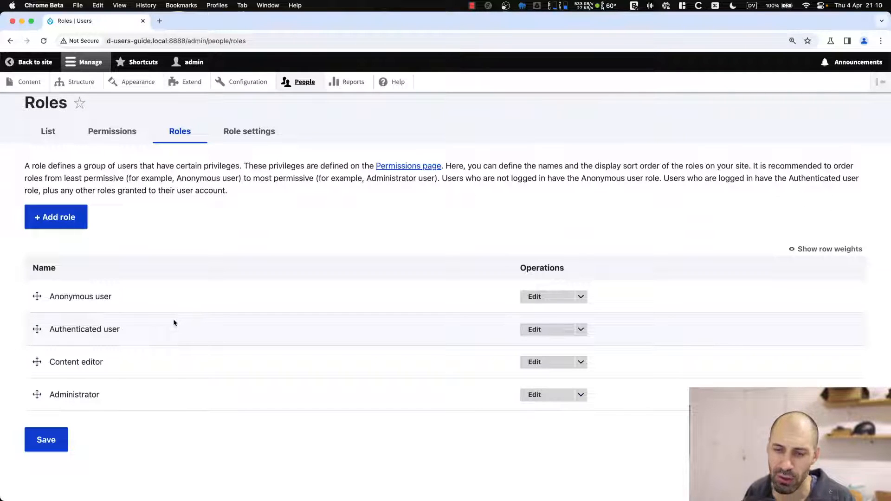
drag(118, 297, 49, 297)
click(62, 299)
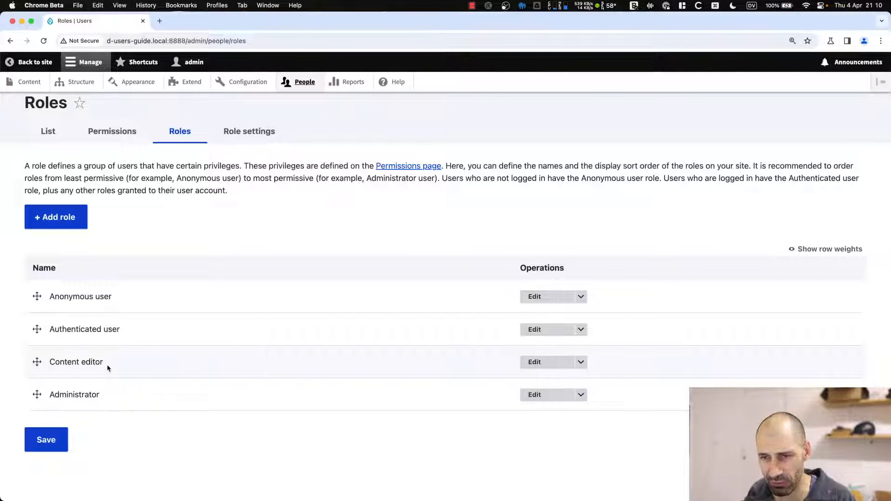
drag(110, 367, 59, 366)
click(134, 365)
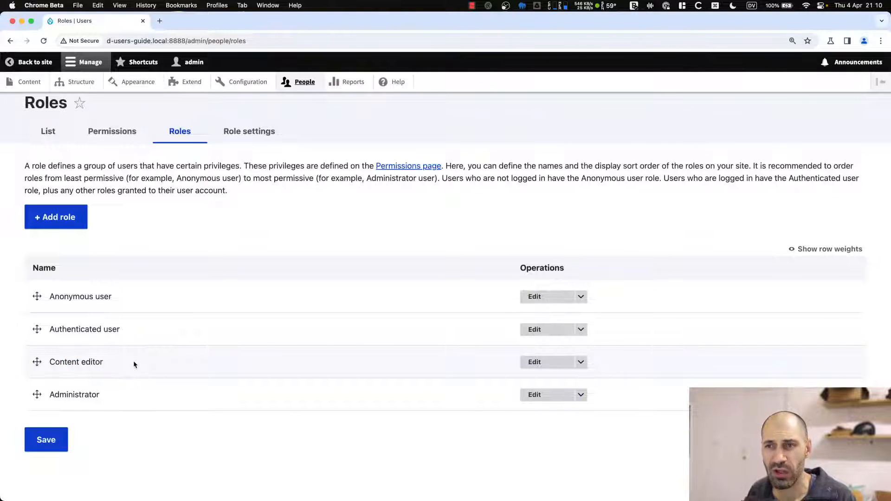
click(57, 133)
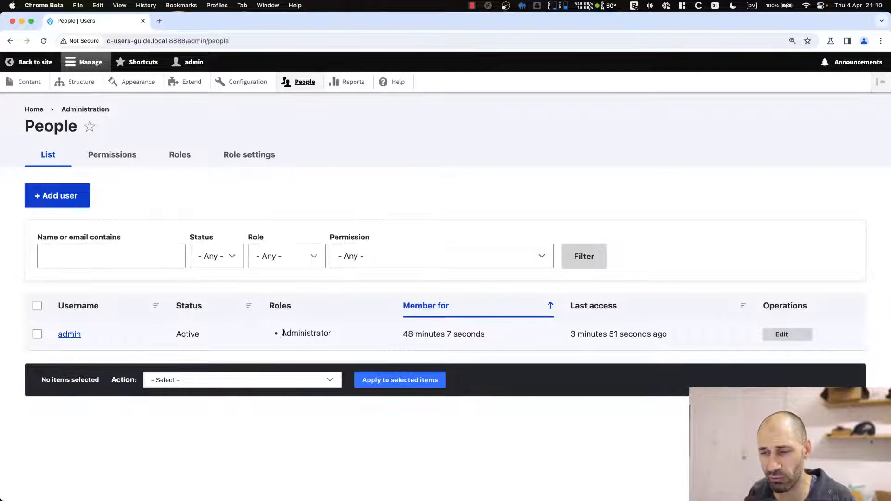
Highlight admin's Administrator role in the user list, then return to the Roles page.
drag(281, 333, 337, 338)
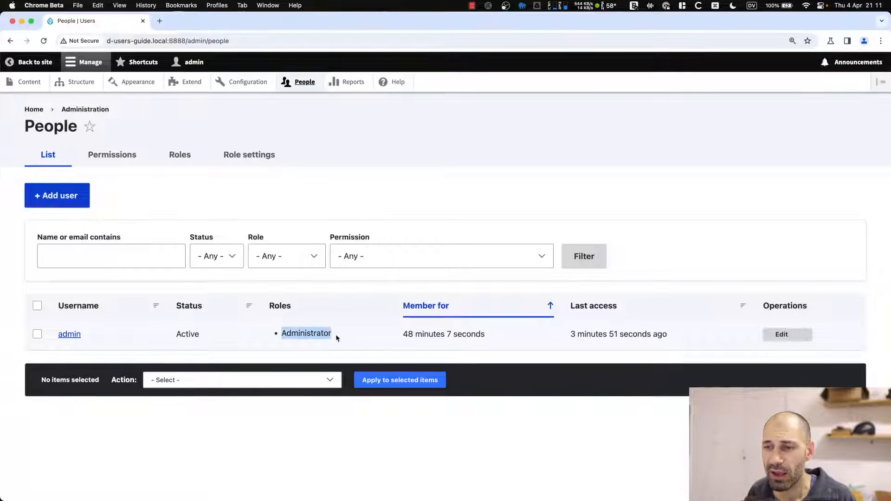
click(337, 338)
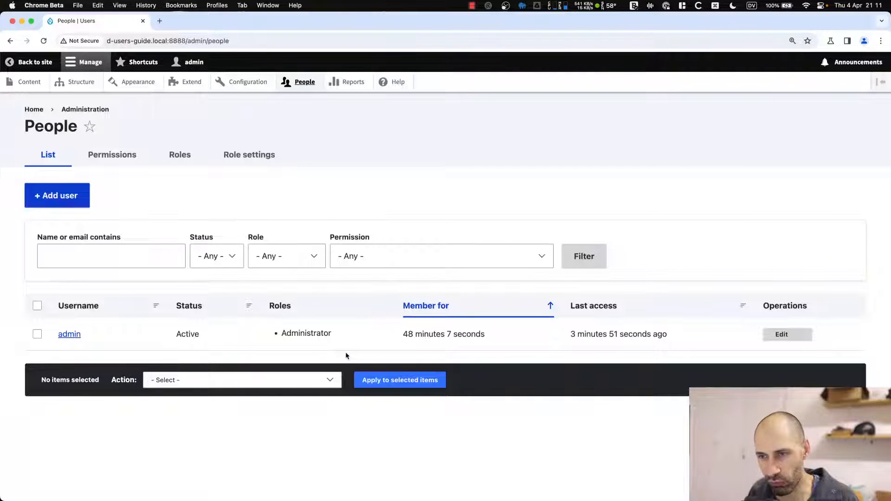
click(183, 157)
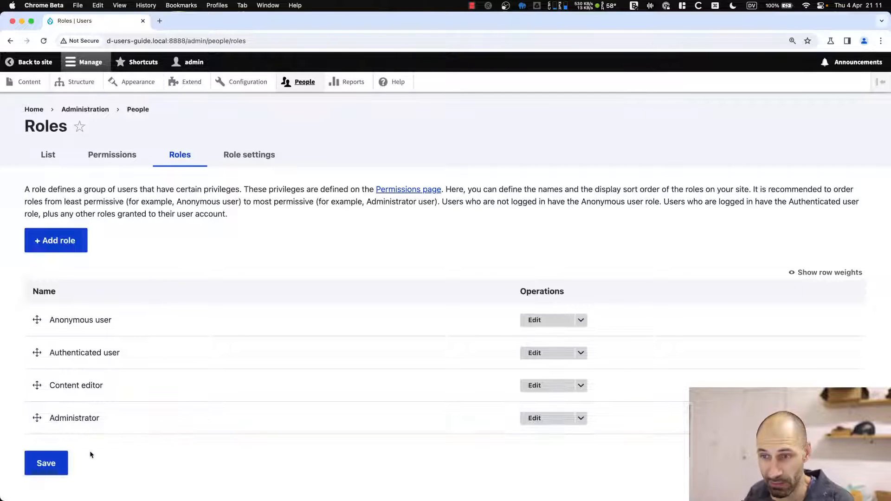
In Role settings, keep Administrator as the administrator role unsaved, then go to Permissions.
click(238, 164)
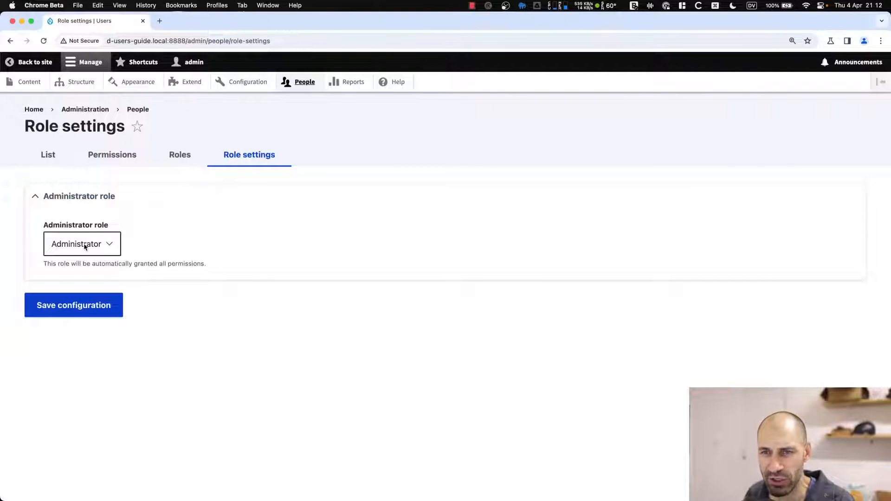
click(105, 246)
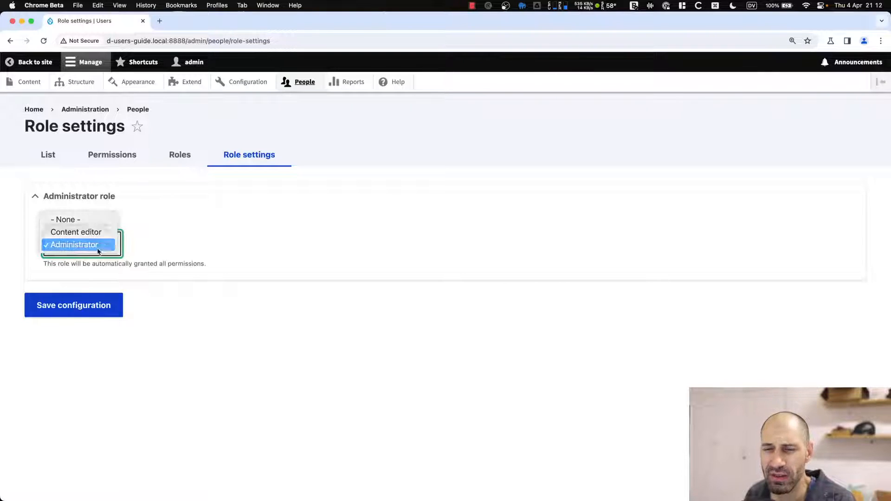
click(99, 251)
drag(216, 263, 160, 263)
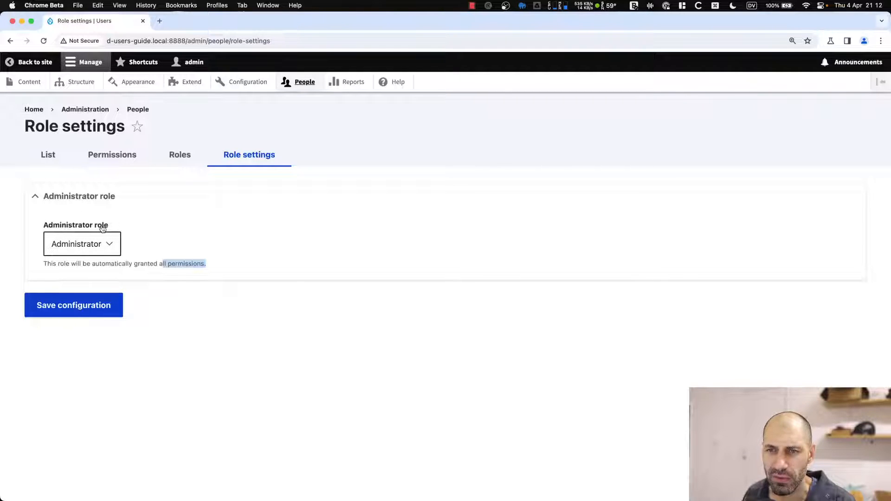
click(100, 242)
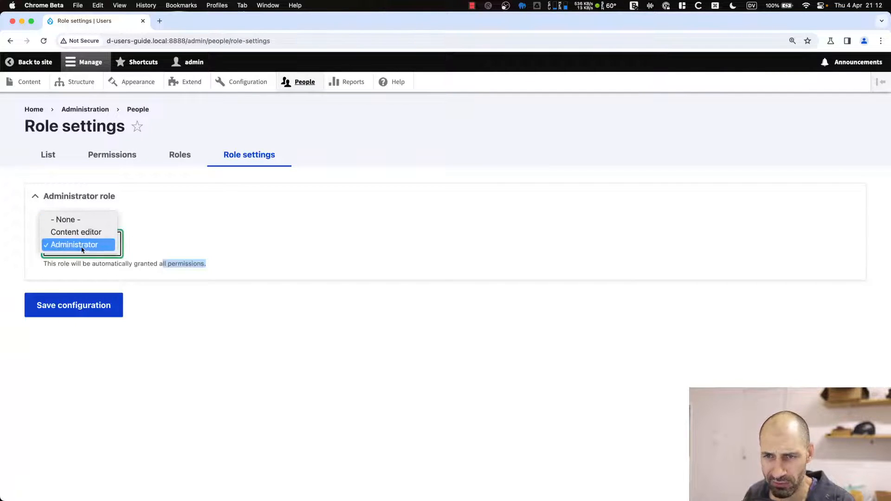
click(91, 246)
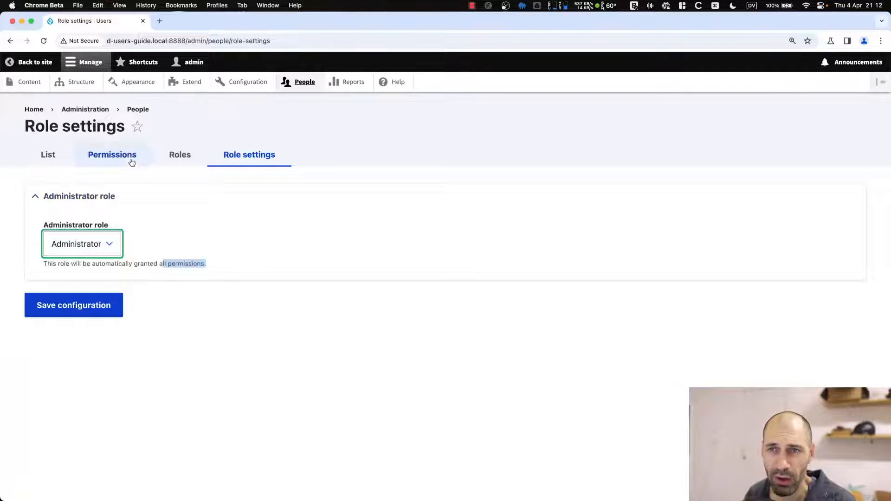
click(121, 155)
scroll(627, 251, down, 10)
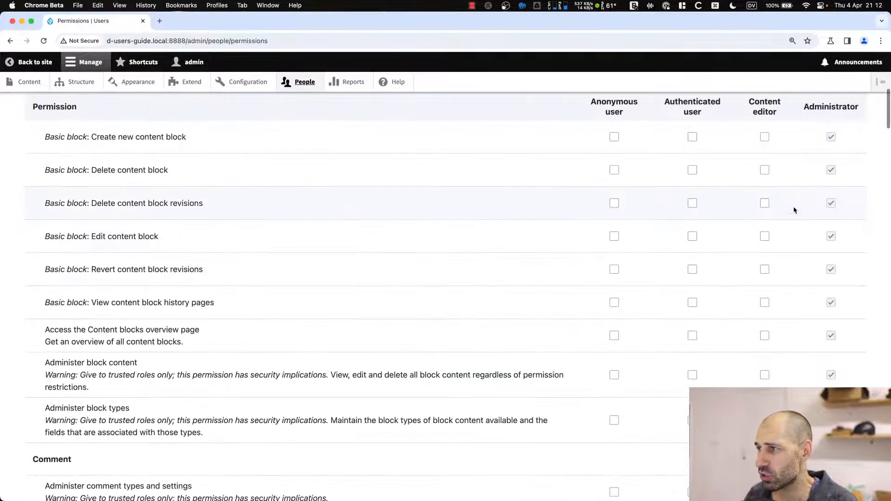
scroll(810, 162, up, 1)
double_click(813, 107)
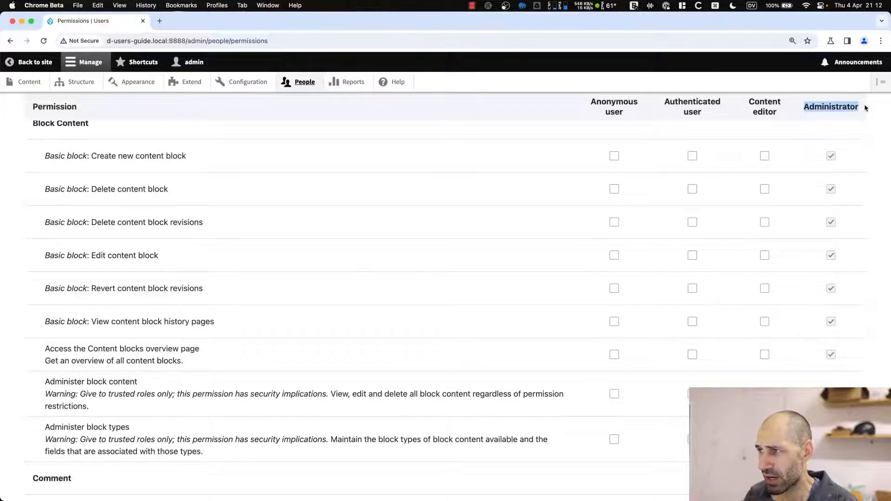
scroll(838, 194, down, 3)
click(836, 238)
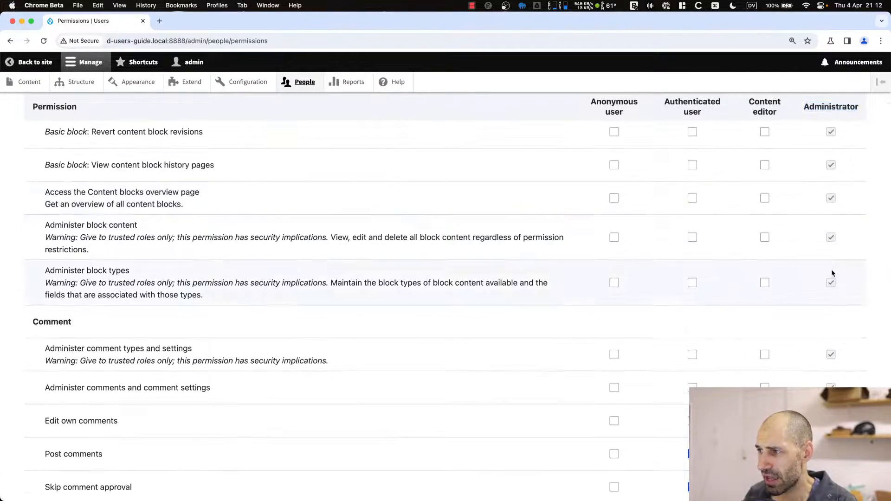
scroll(831, 278, down, 9)
scroll(831, 282, down, 20)
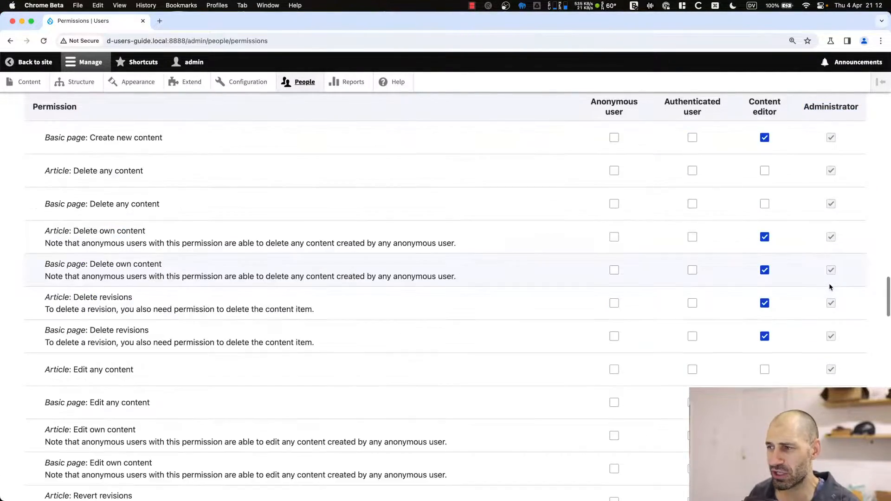
scroll(829, 288, down, 8)
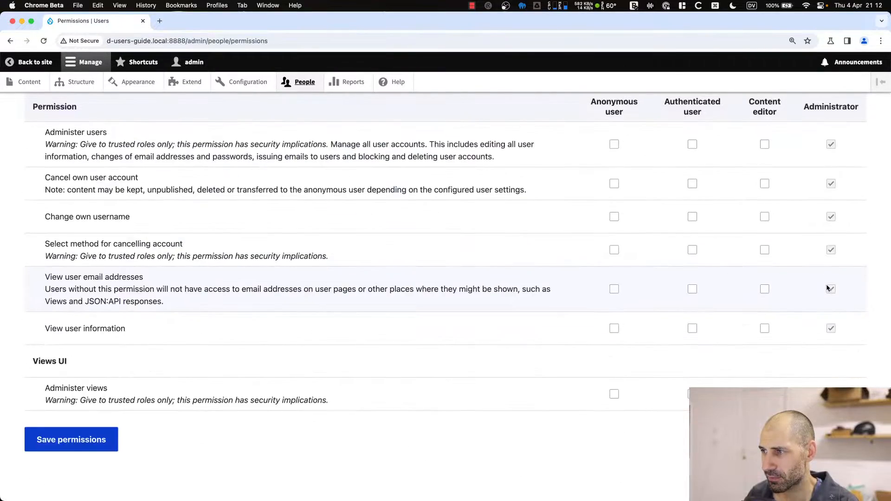
scroll(828, 288, up, 20)
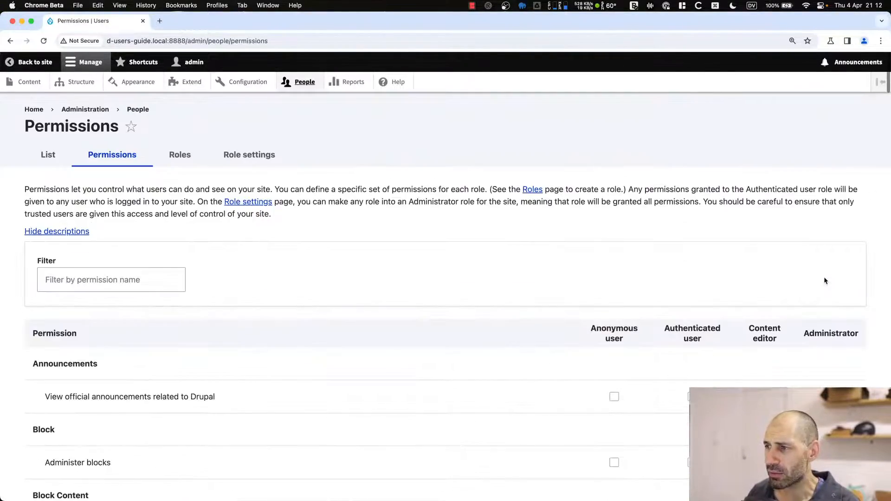
scroll(789, 269, down, 5)
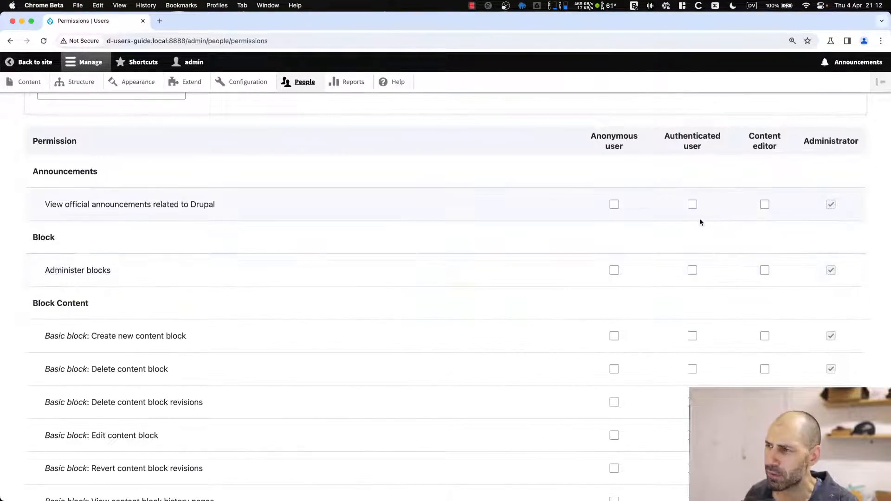
drag(665, 135, 728, 153)
click(706, 139)
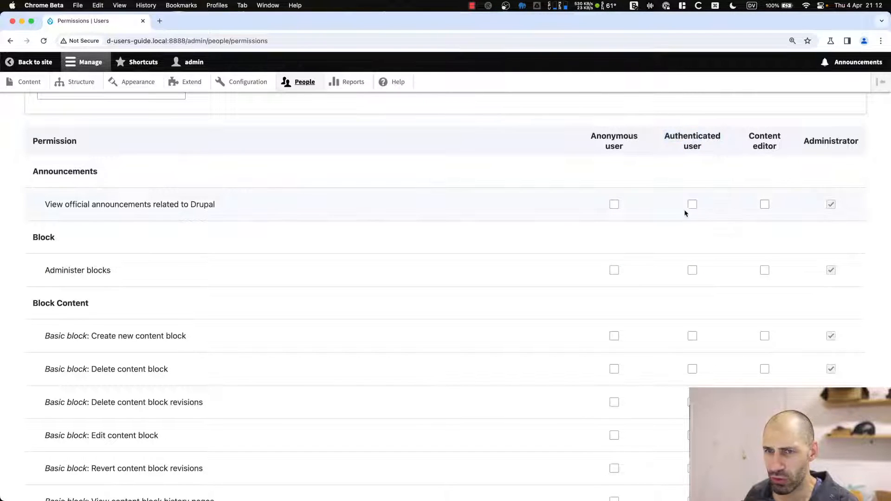
drag(45, 204, 224, 207)
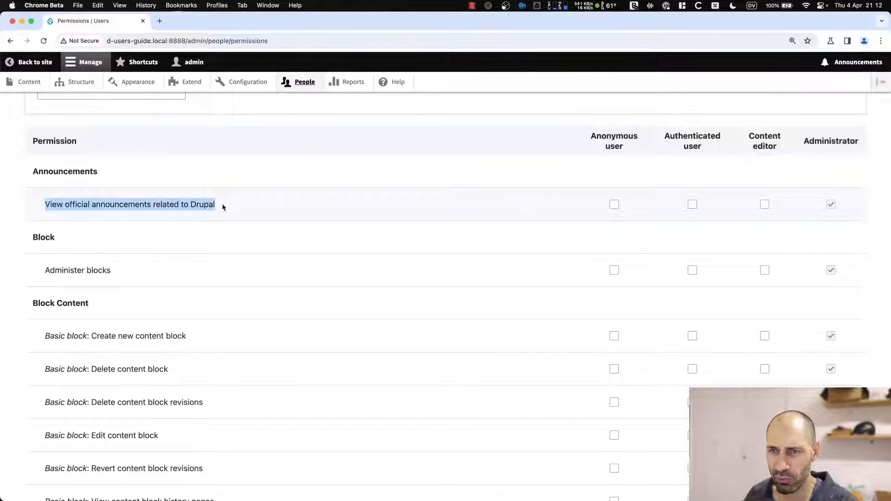
click(300, 201)
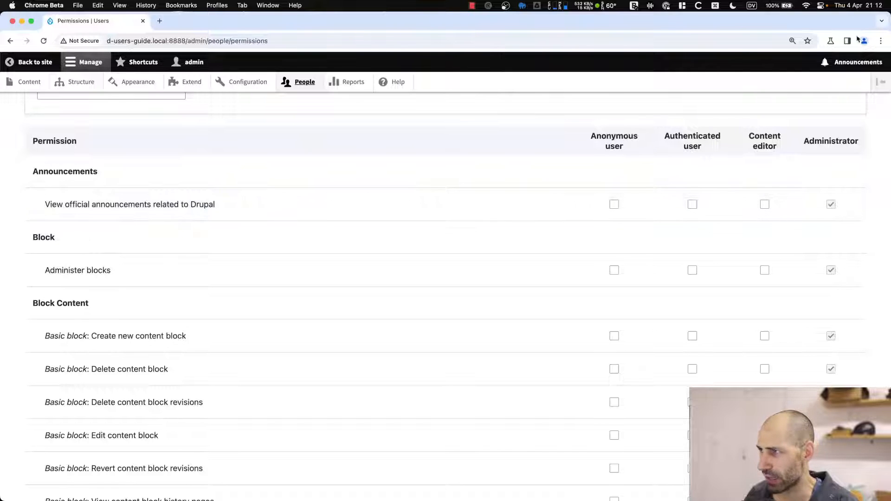
Preview the announcements feed, then toggle announcements access for Content editor and Authenticated user.
click(858, 64)
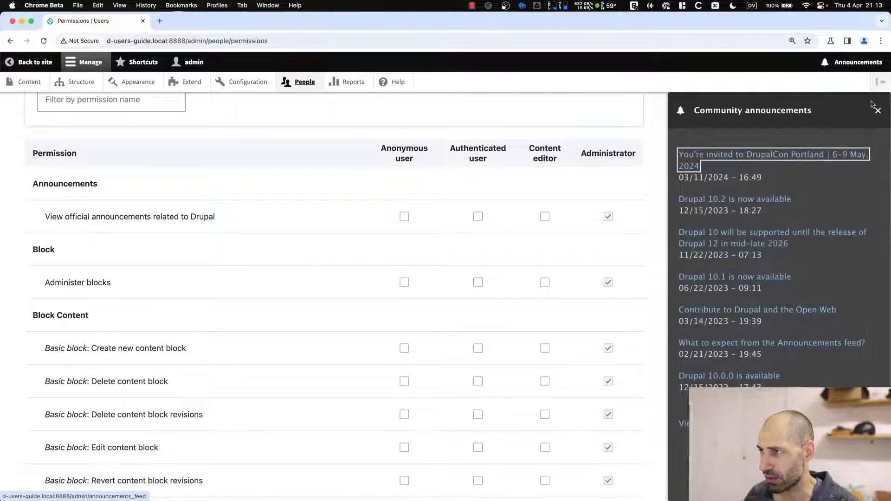
click(875, 108)
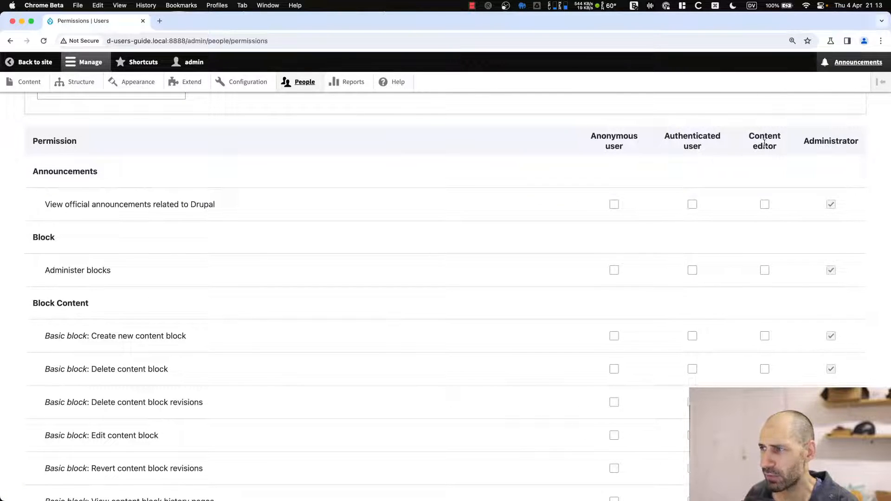
click(765, 204)
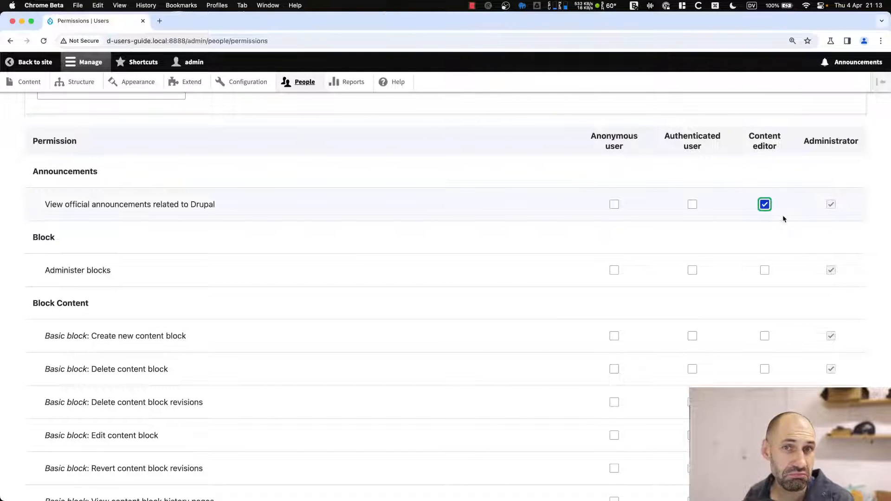
click(765, 204)
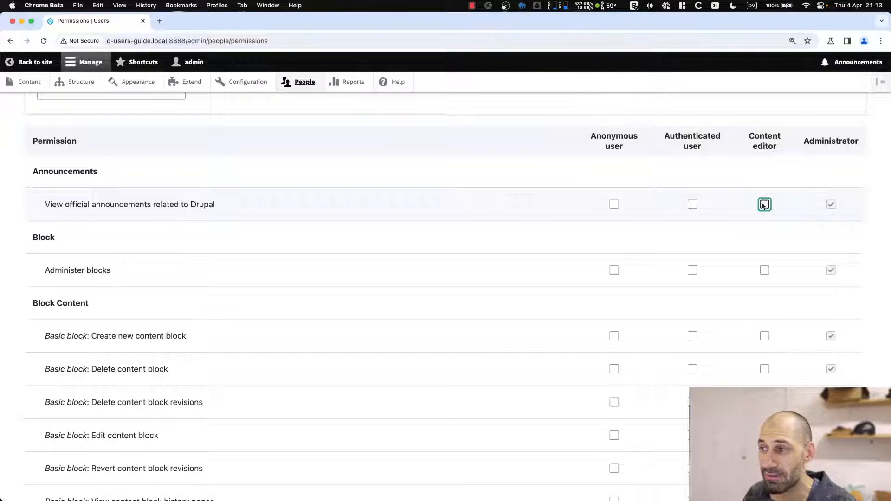
click(692, 204)
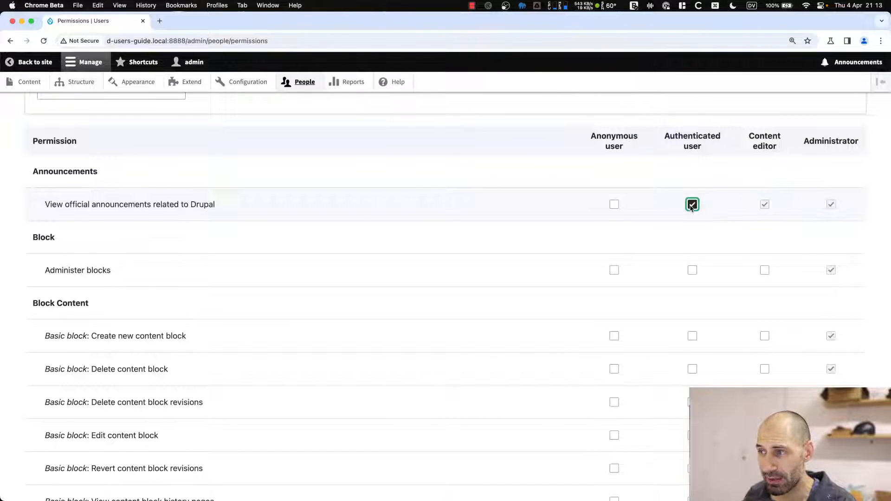
click(767, 204)
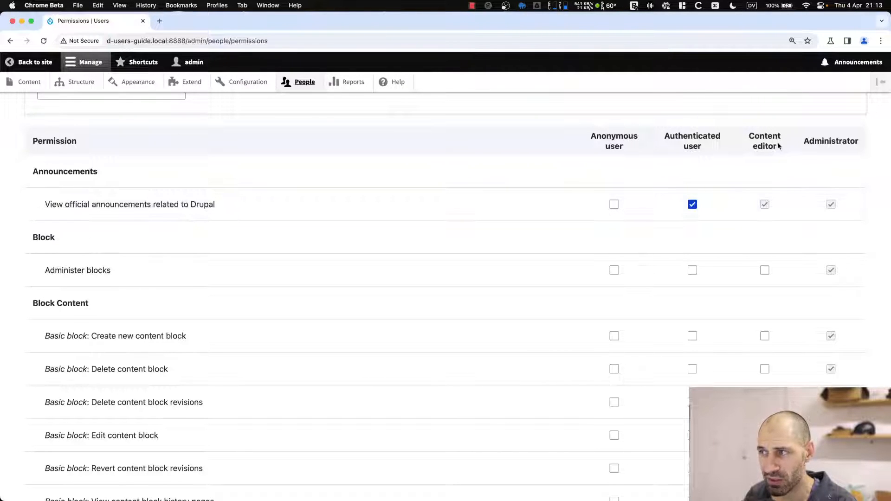
Untick announcements access for Authenticated and Anonymous users, leaving it unchanged, then go to Configuration.
triple_click(753, 136)
click(754, 134)
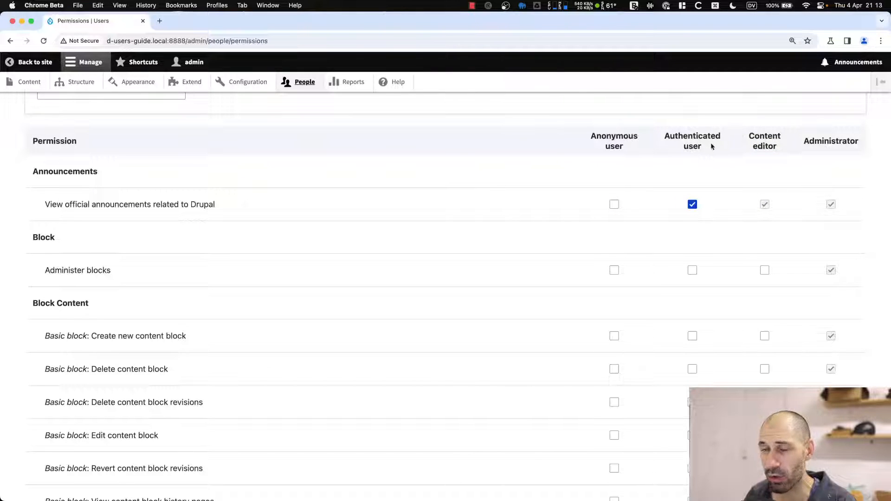
drag(715, 149, 659, 135)
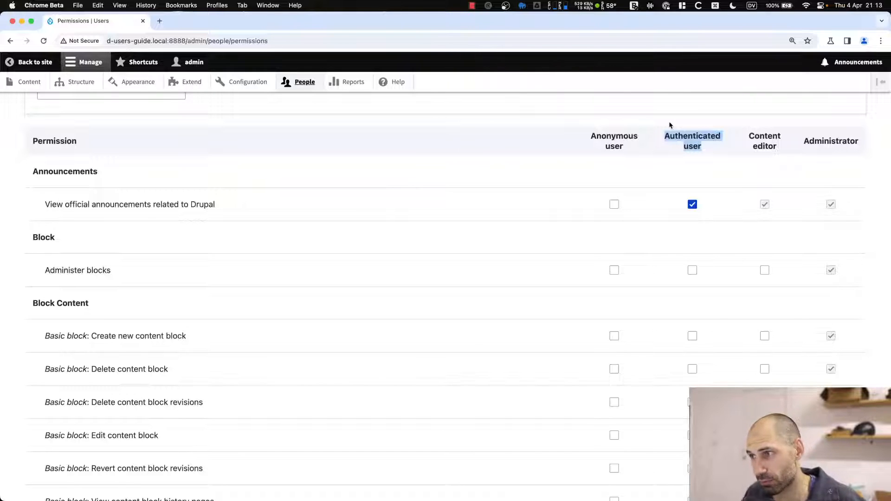
click(692, 204)
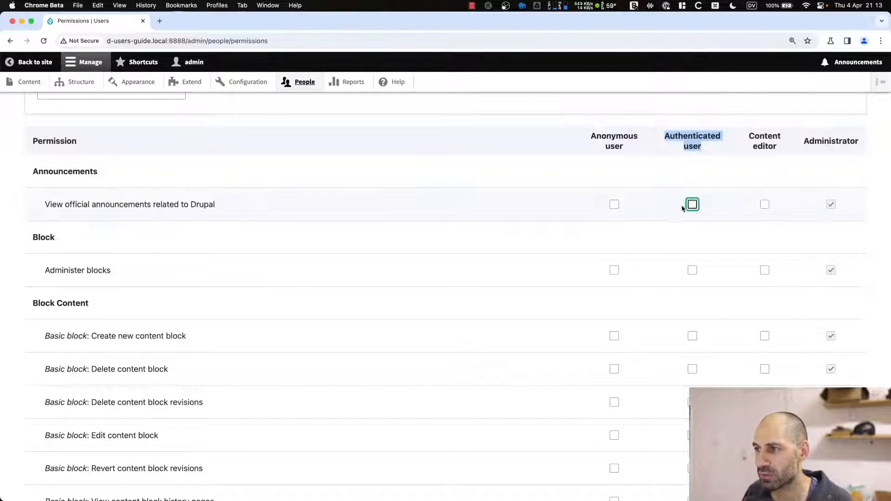
click(614, 204)
drag(586, 135, 645, 155)
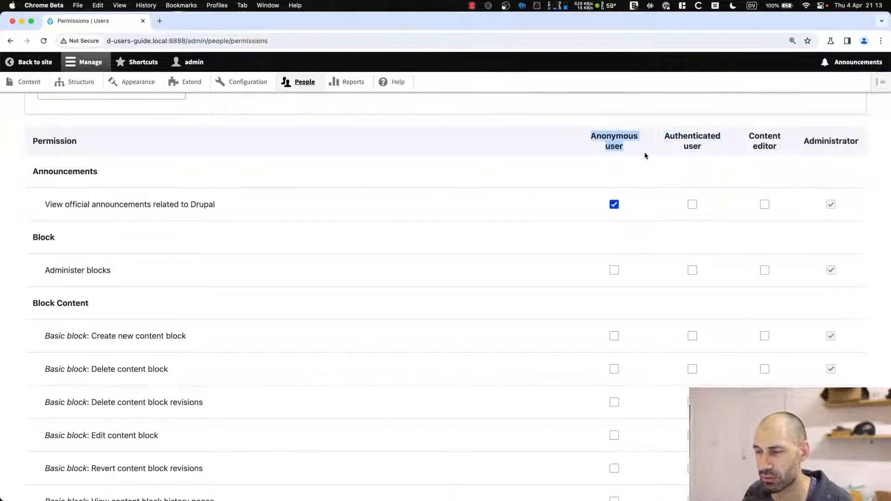
click(645, 155)
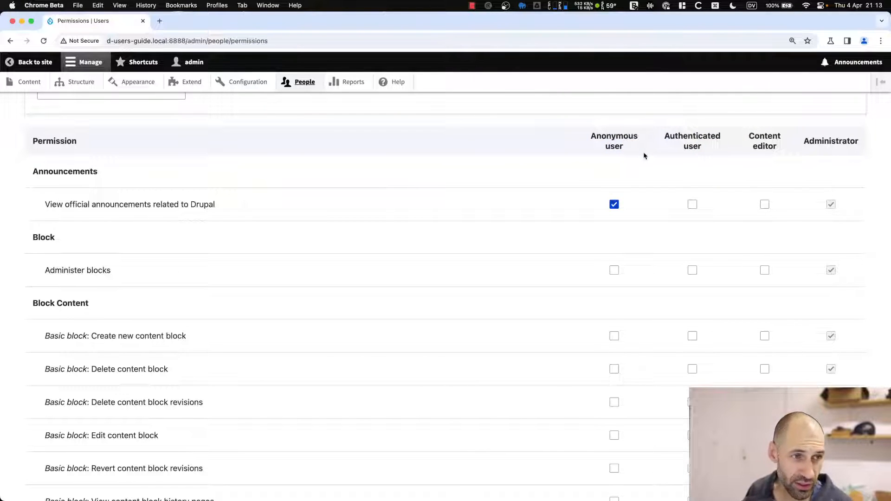
click(614, 204)
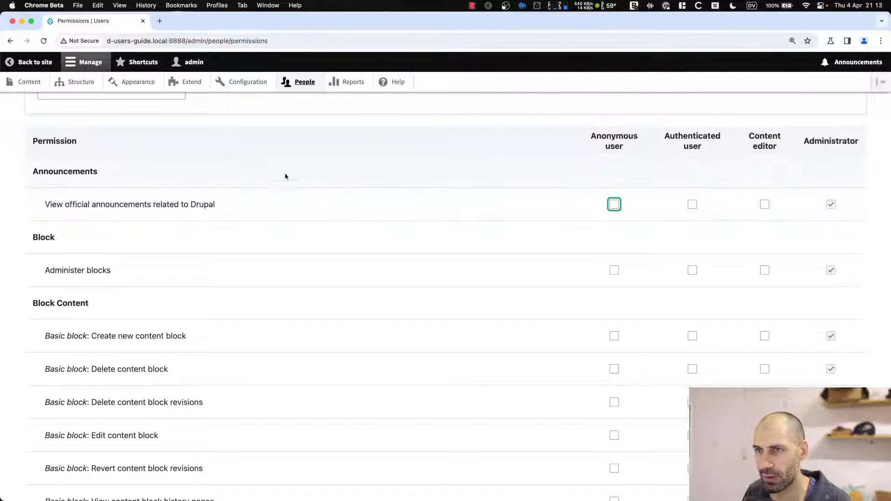
click(255, 83)
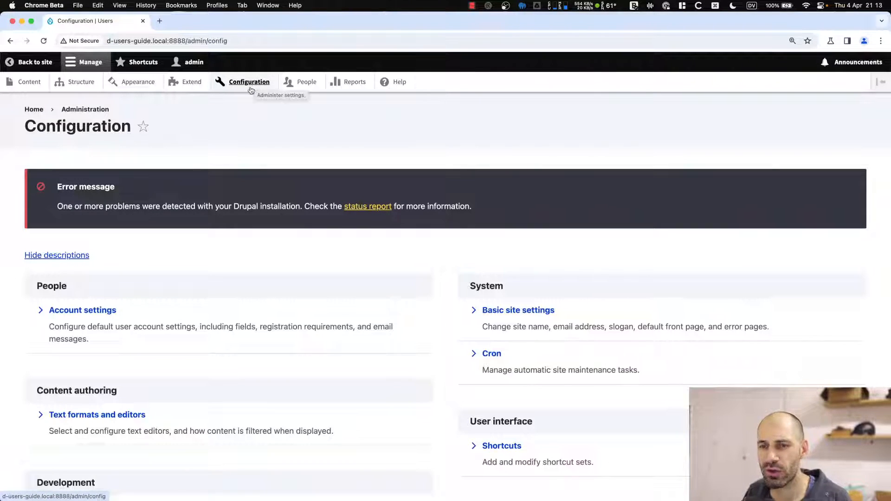
Open Account settings and scroll down to the Registration and cancellation section.
scroll(218, 205, down, 4)
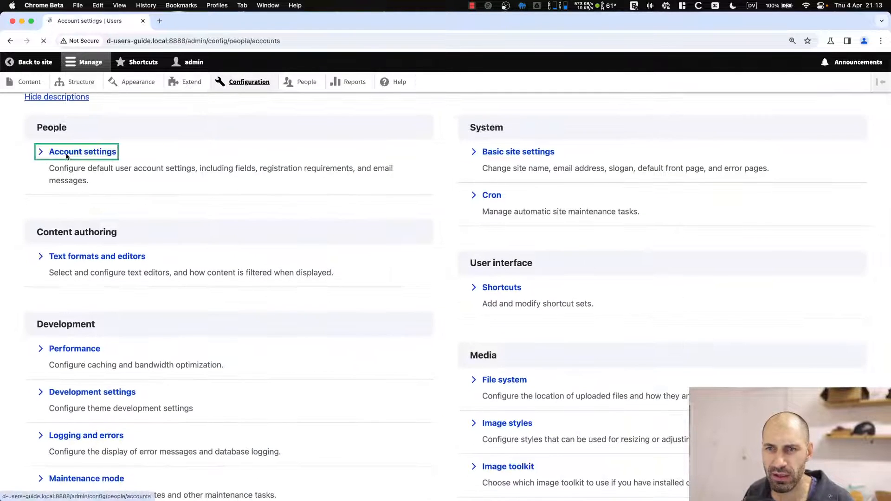
click(46, 152)
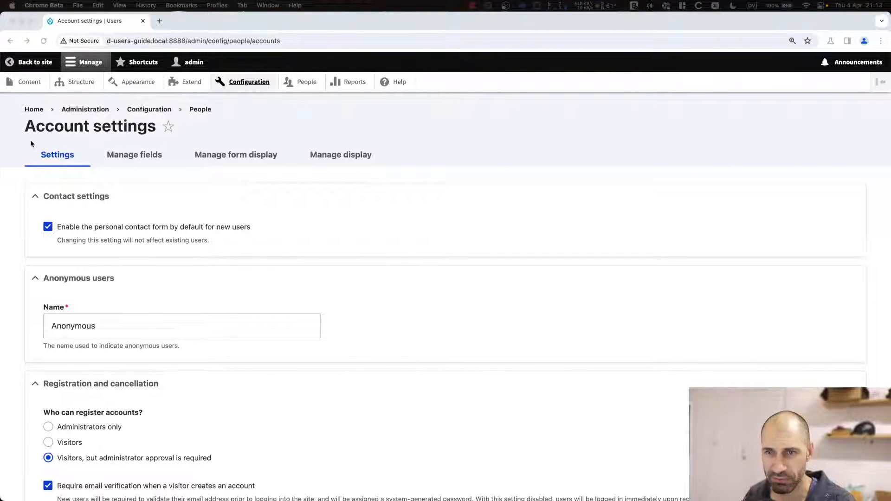
scroll(175, 231, down, 3)
scroll(111, 140, up, 2)
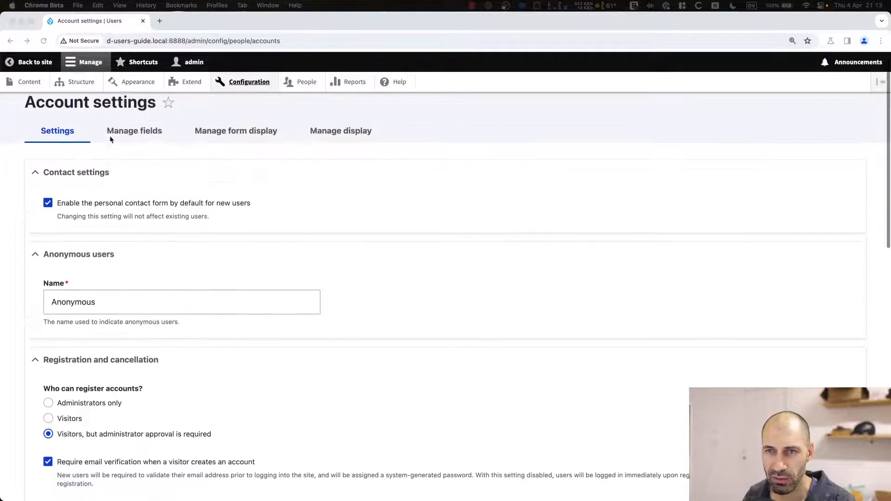
scroll(111, 139, up, 1)
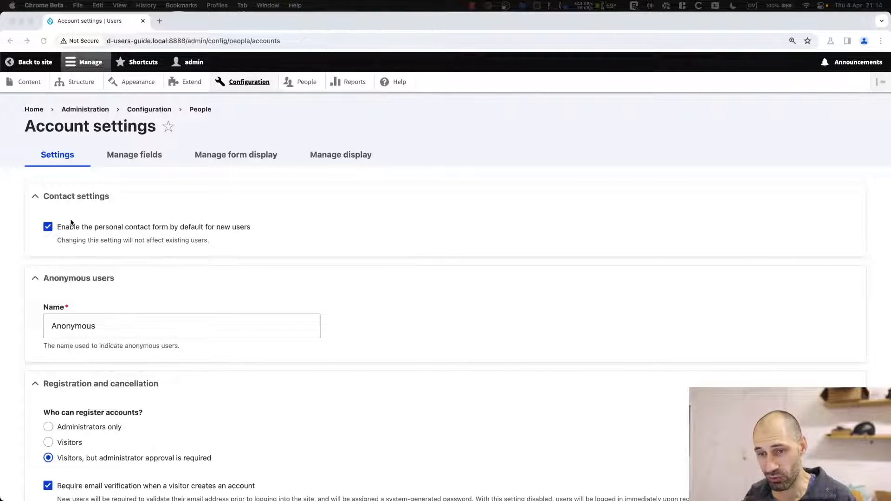
scroll(99, 237, down, 3)
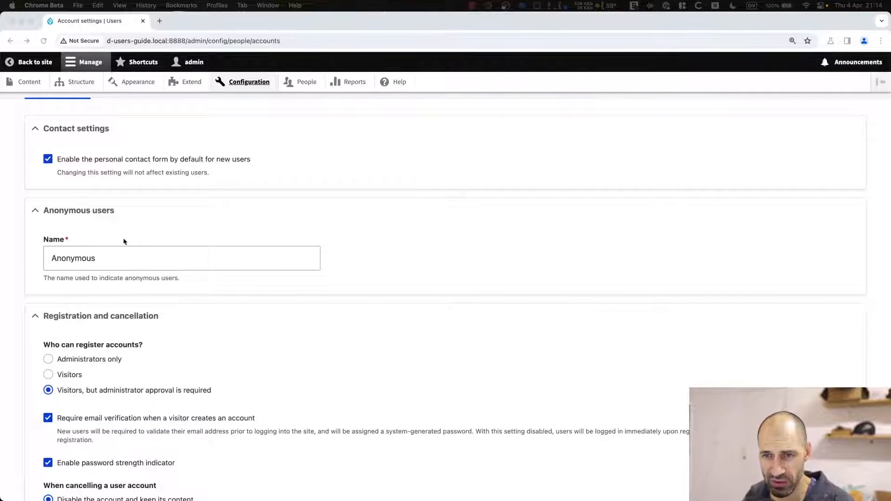
scroll(124, 241, down, 7)
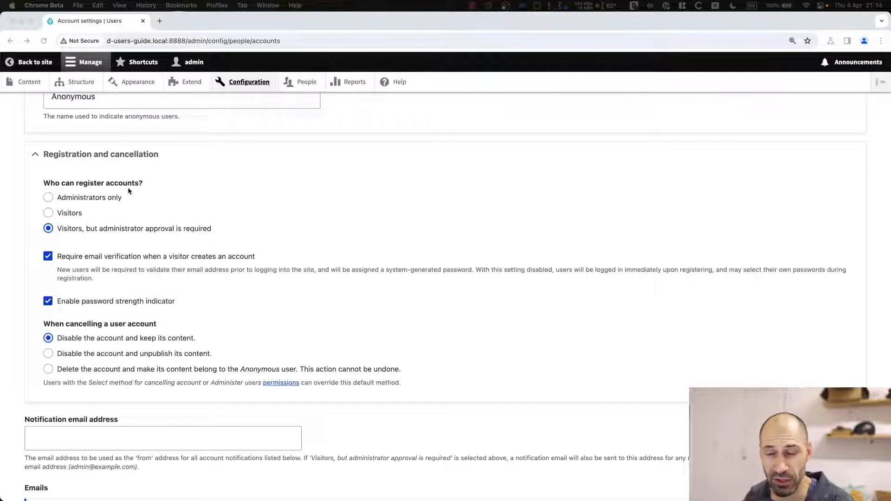
Try Administrators only and Visitors, then reselect 'Visitors, but administrator approval is required'.
click(100, 204)
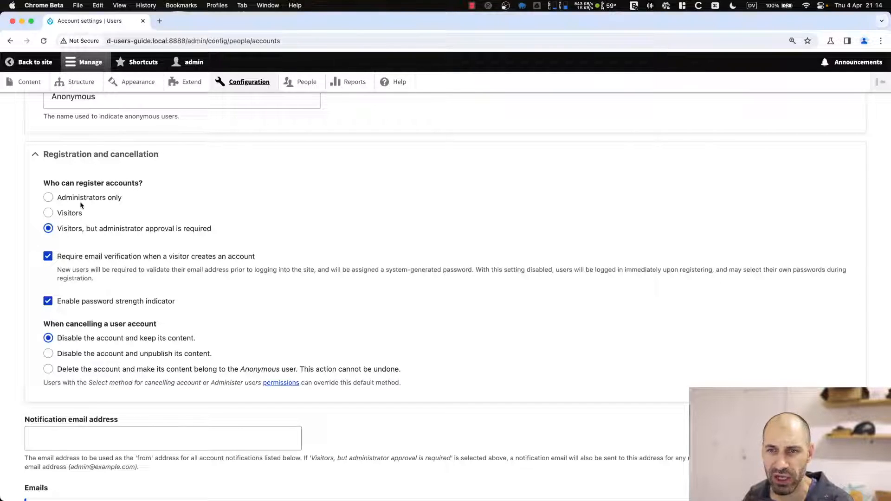
click(80, 203)
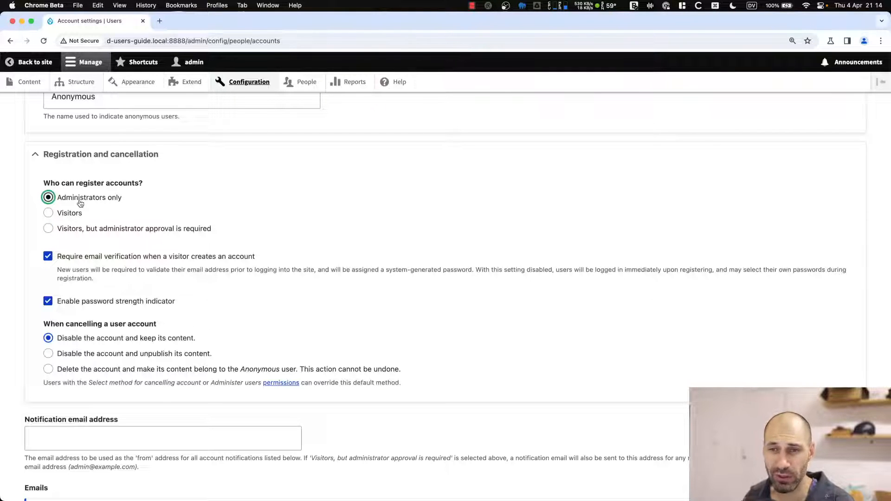
click(68, 215)
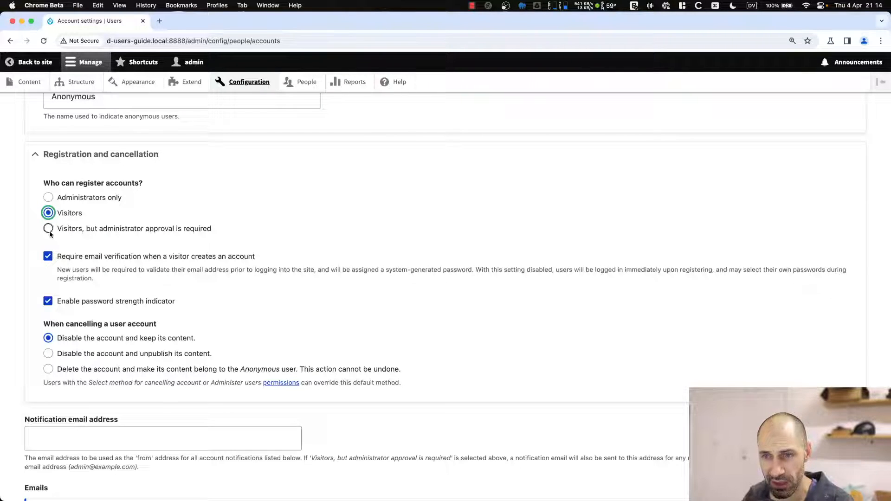
drag(272, 264, 59, 264)
click(297, 254)
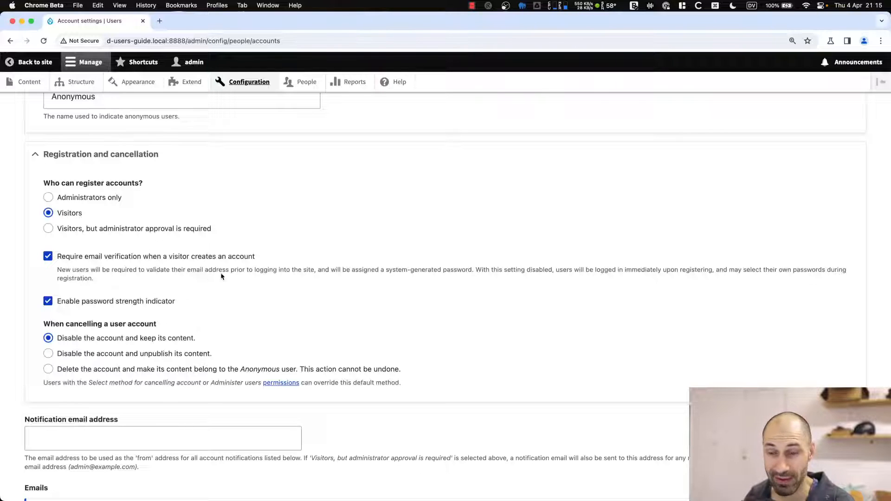
click(49, 229)
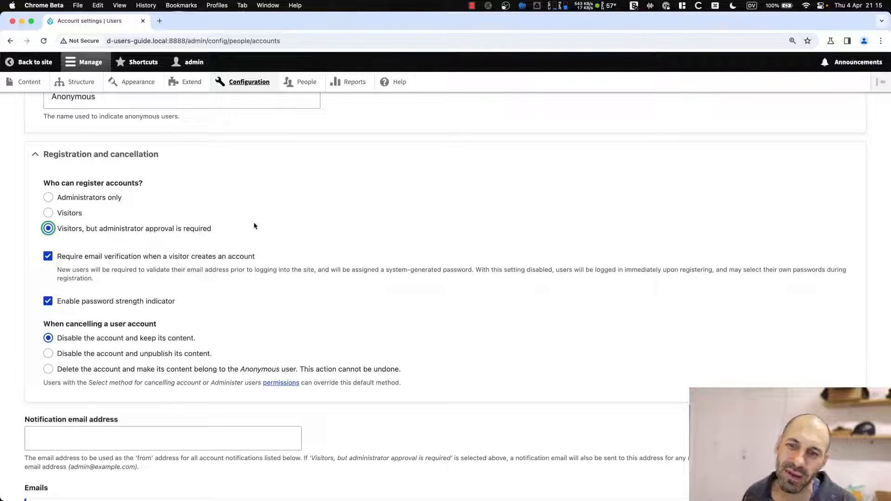
drag(262, 256, 55, 256)
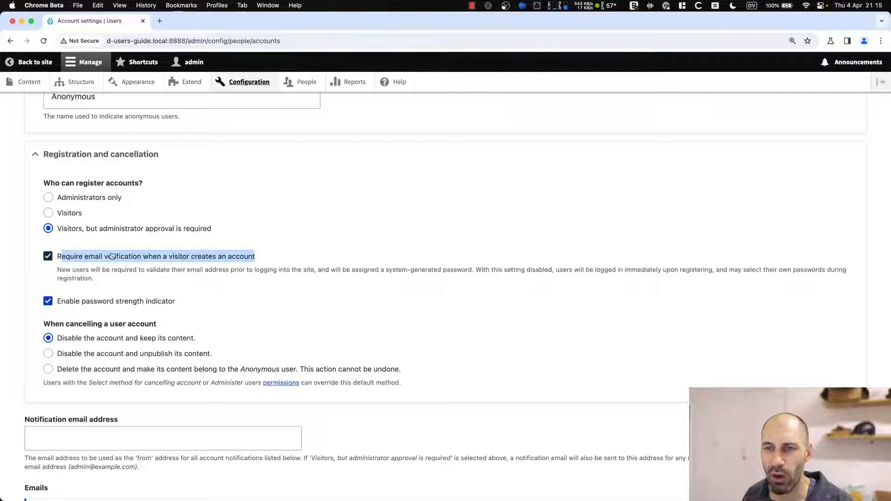
click(298, 258)
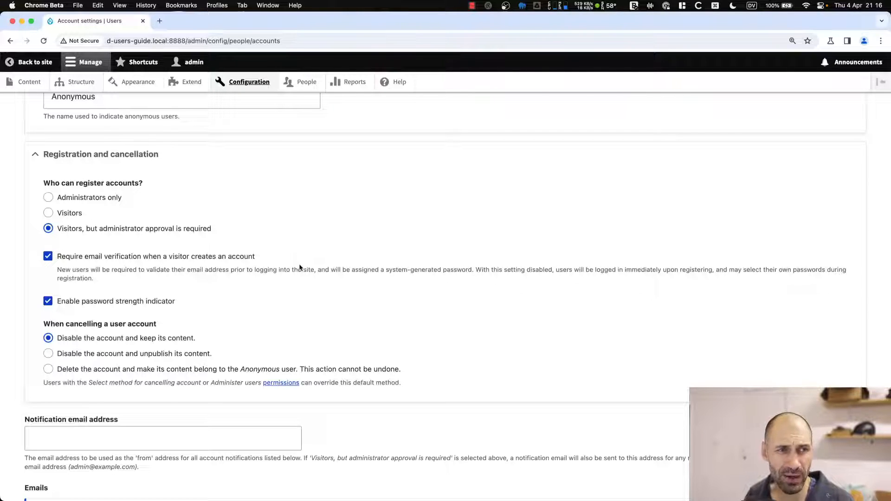
scroll(195, 316, down, 3)
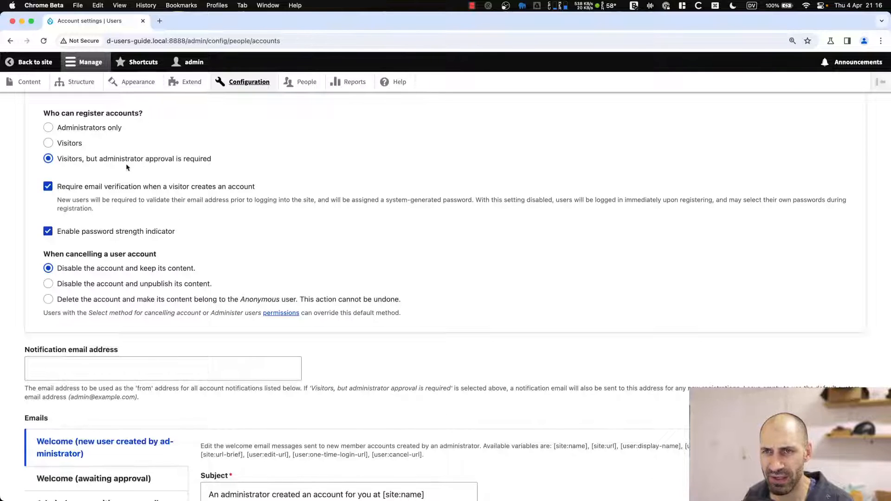
On the admin's edit form, enter and then clear a password, and return to Account settings.
super+click(299, 82)
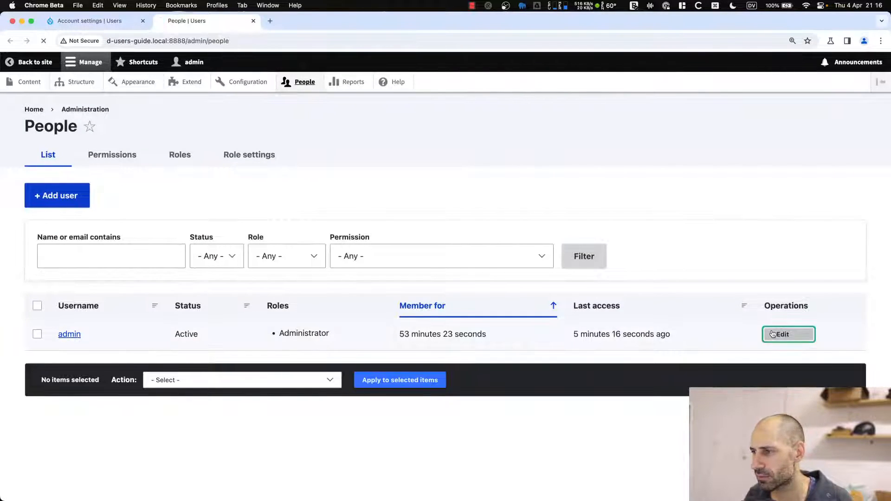
click(783, 334)
scroll(54, 352, down, 3)
click(52, 233)
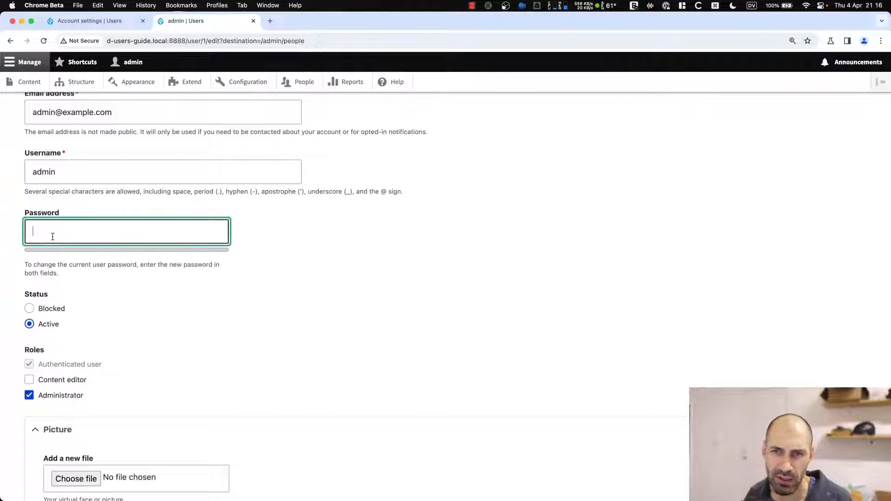
text(•••••••)
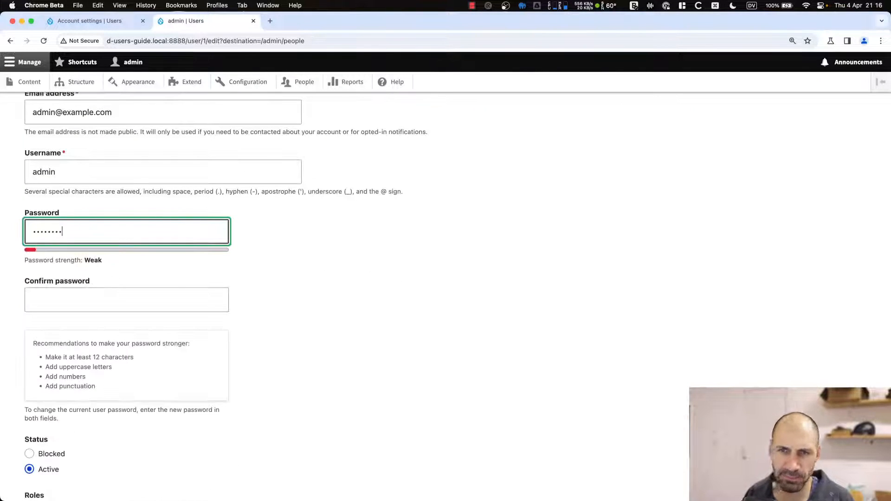
key(super+BackSpace)
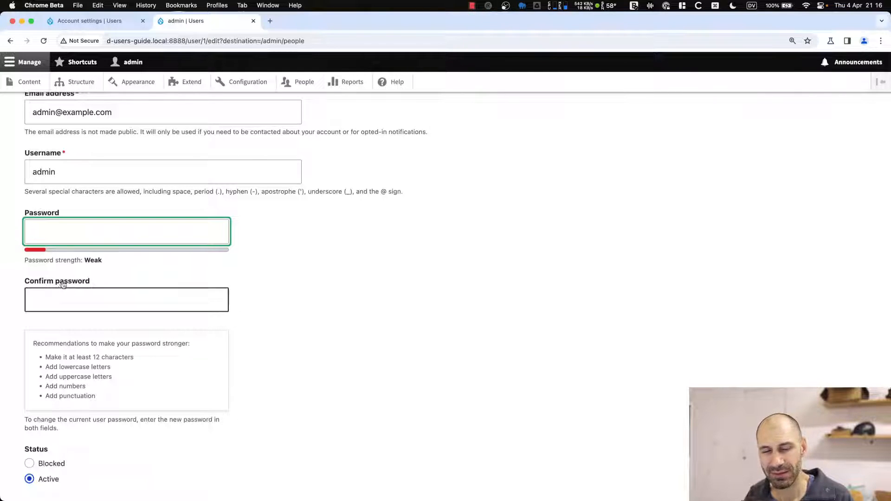
click(94, 22)
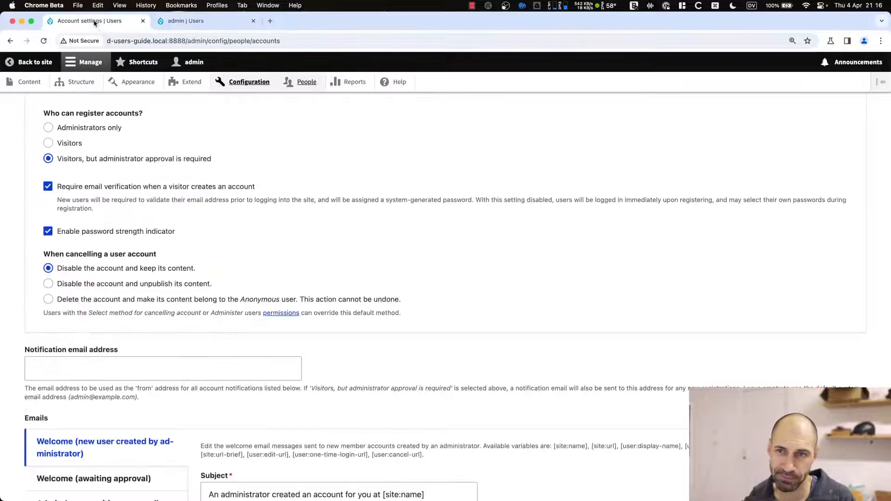
drag(44, 254, 180, 255)
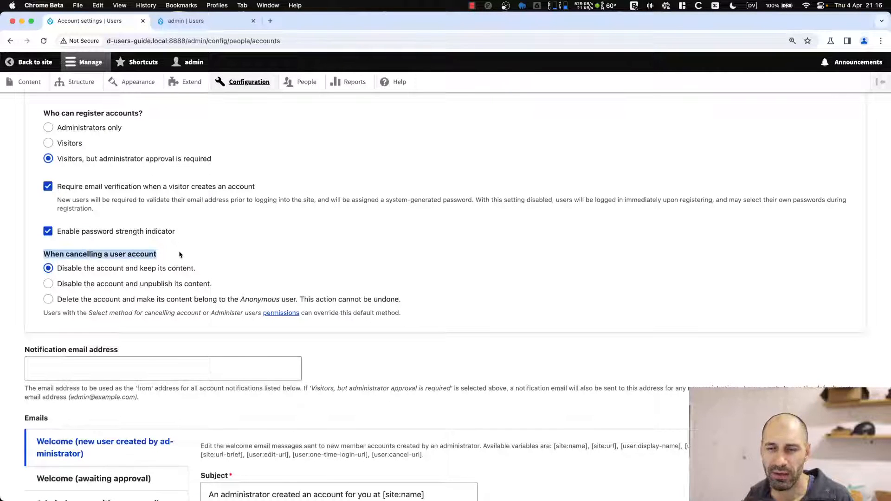
click(180, 254)
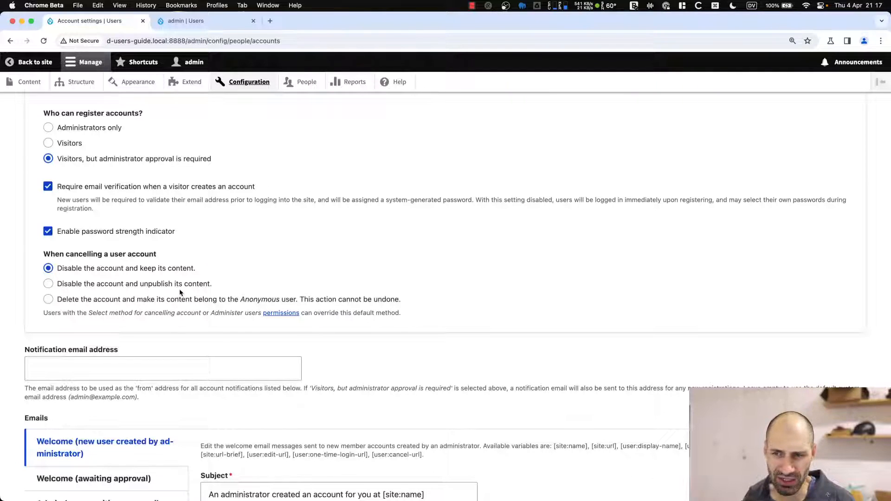
drag(213, 284, 63, 289)
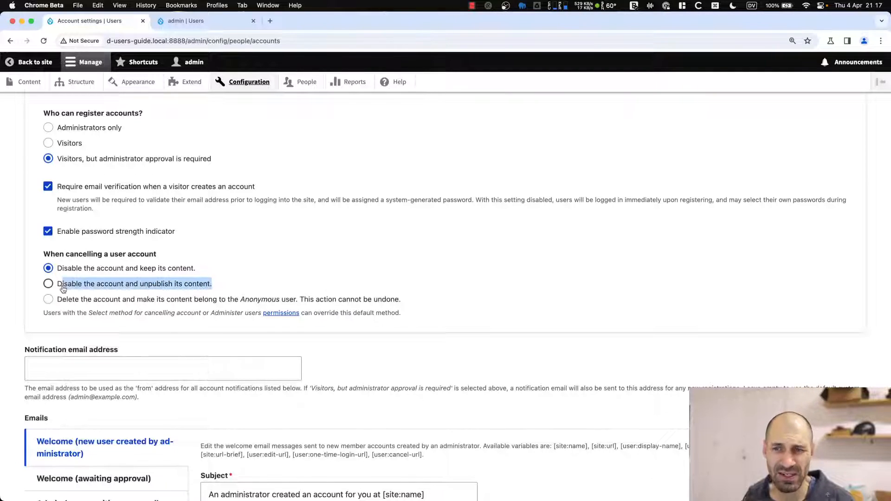
click(221, 284)
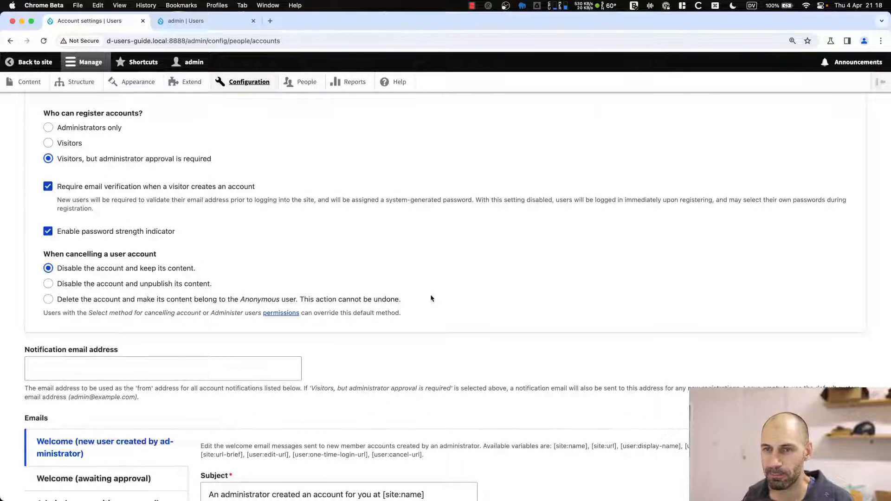
scroll(431, 298, down, 7)
scroll(200, 225, up, 4)
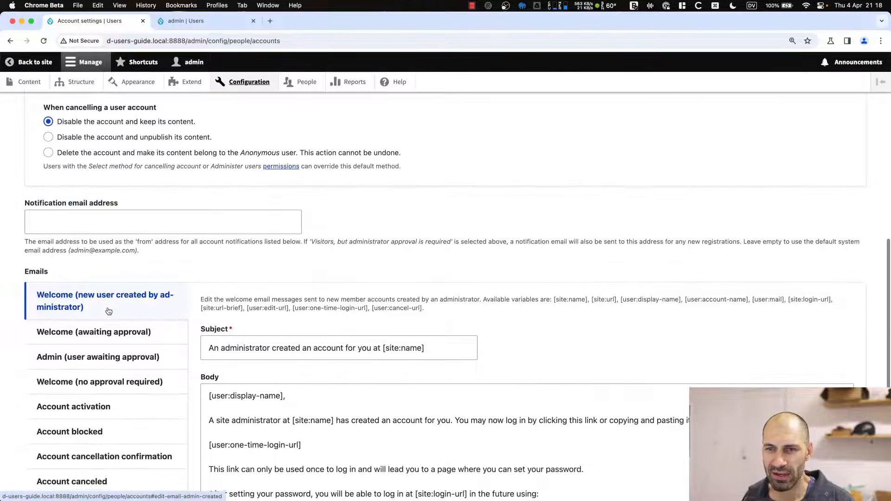
scroll(108, 310, down, 2)
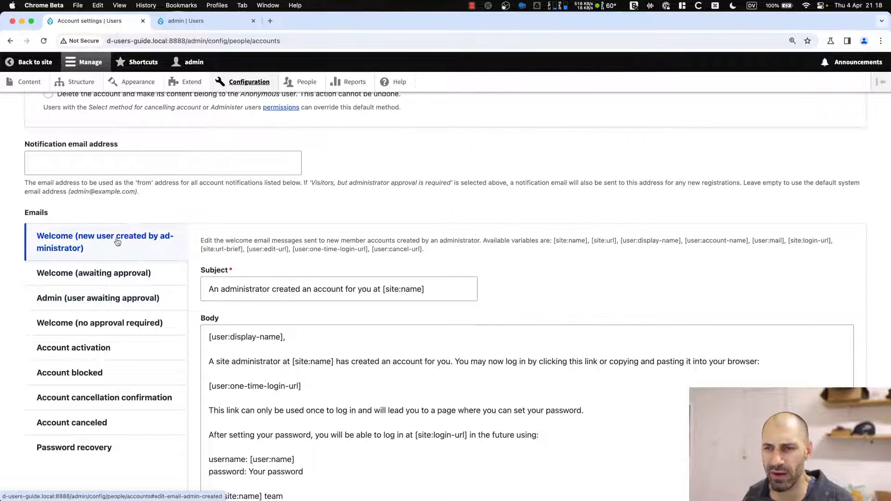
click(128, 274)
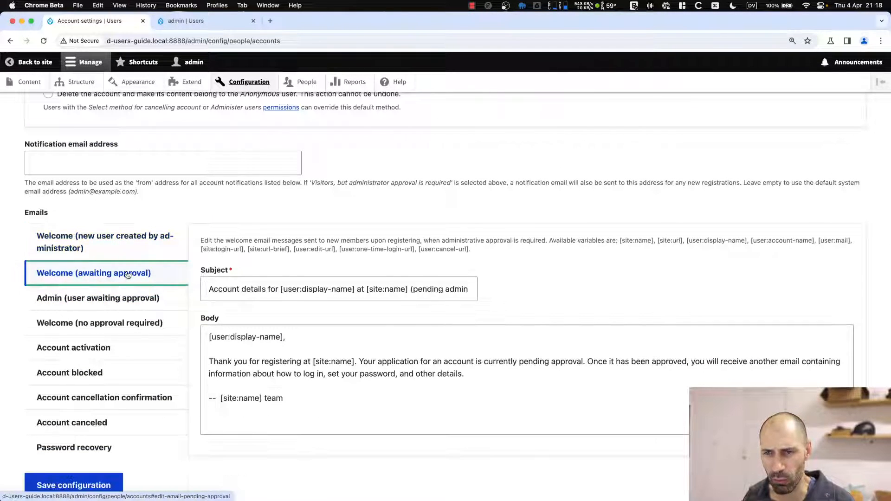
click(124, 298)
click(123, 324)
click(124, 348)
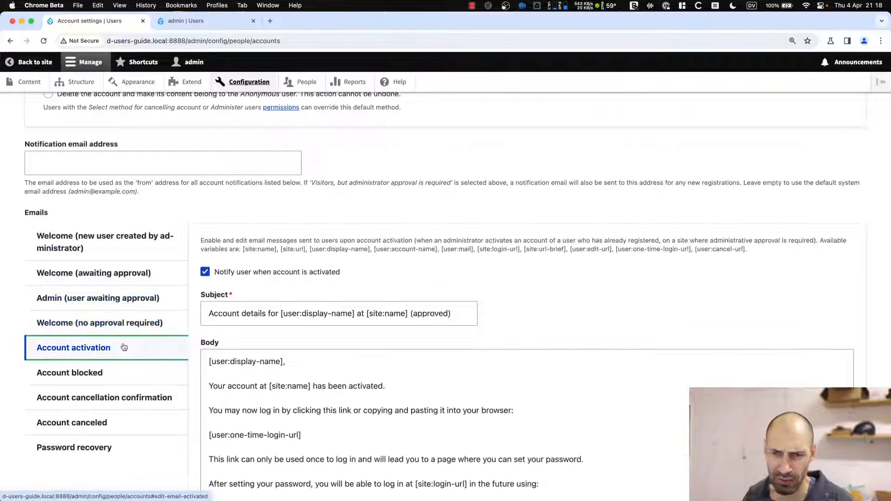
click(117, 373)
scroll(123, 357, down, 2)
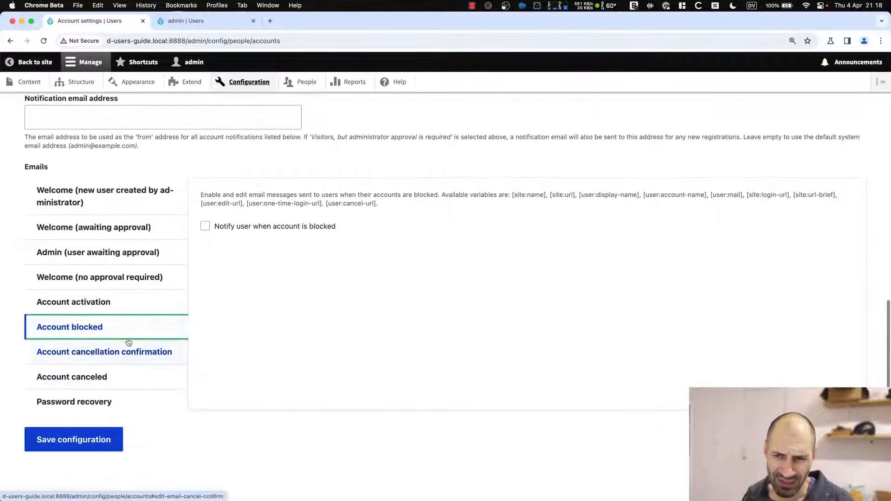
click(120, 378)
click(119, 402)
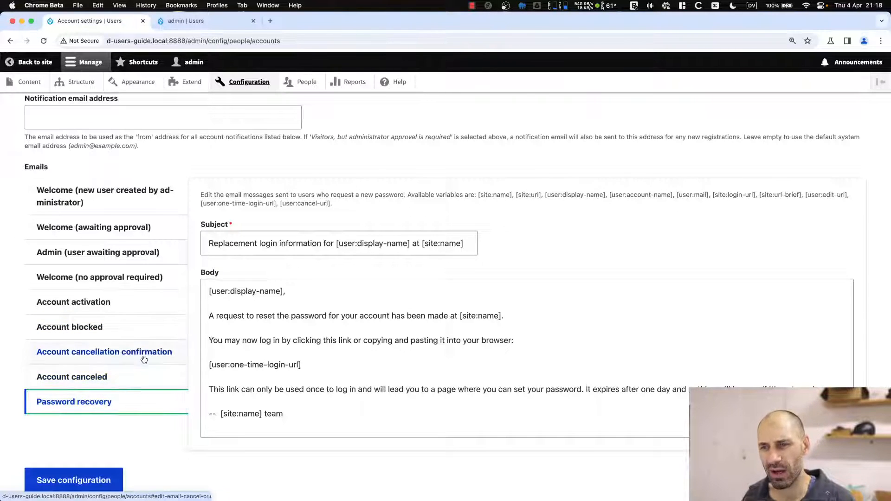
click(329, 387)
scroll(325, 378, up, 5)
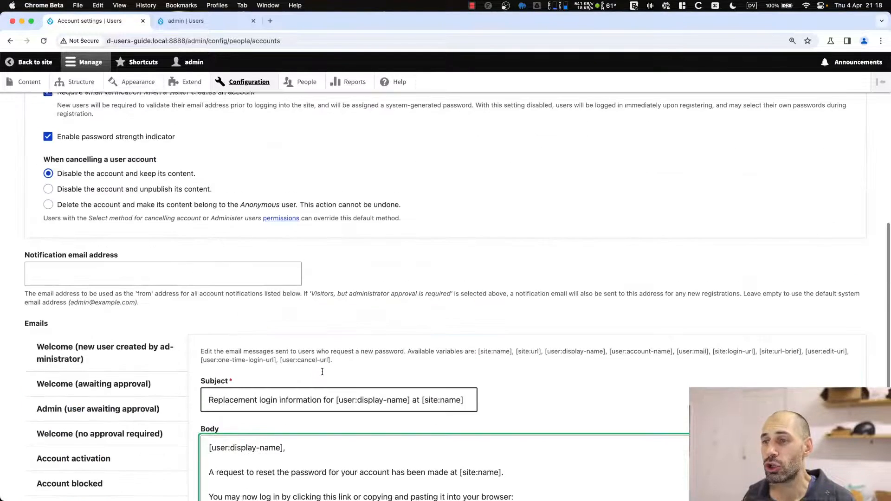
scroll(322, 372, up, 10)
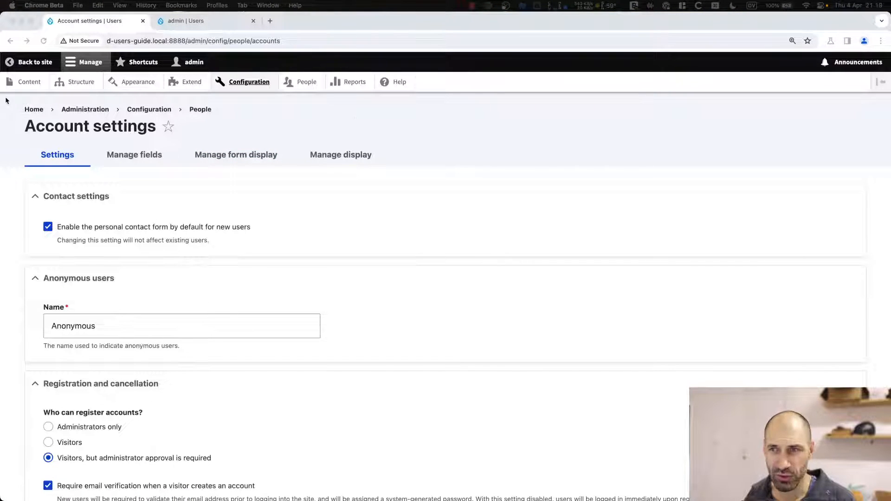
Add and save a new role named 'Article editor' under People > Roles.
click(307, 83)
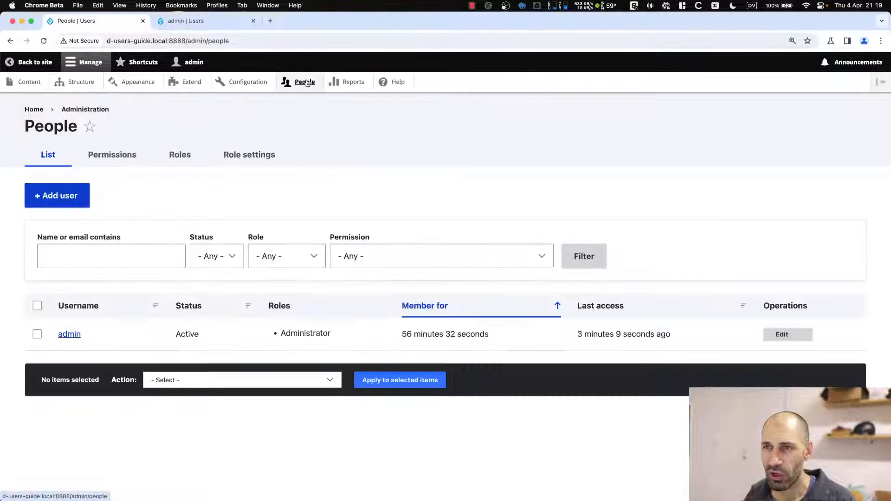
click(254, 21)
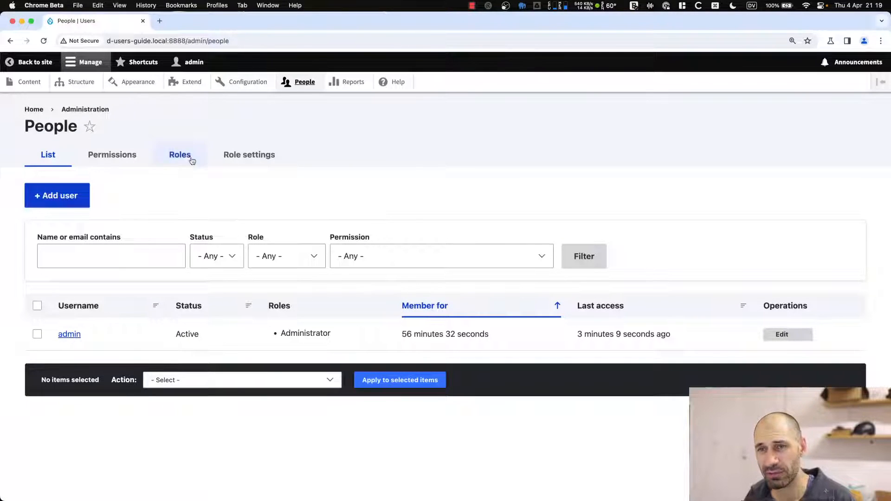
click(160, 164)
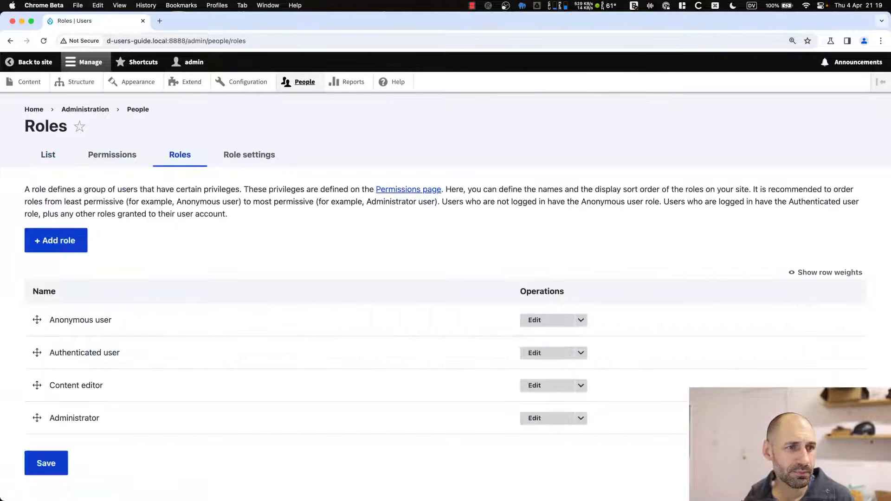
click(60, 244)
click(74, 186)
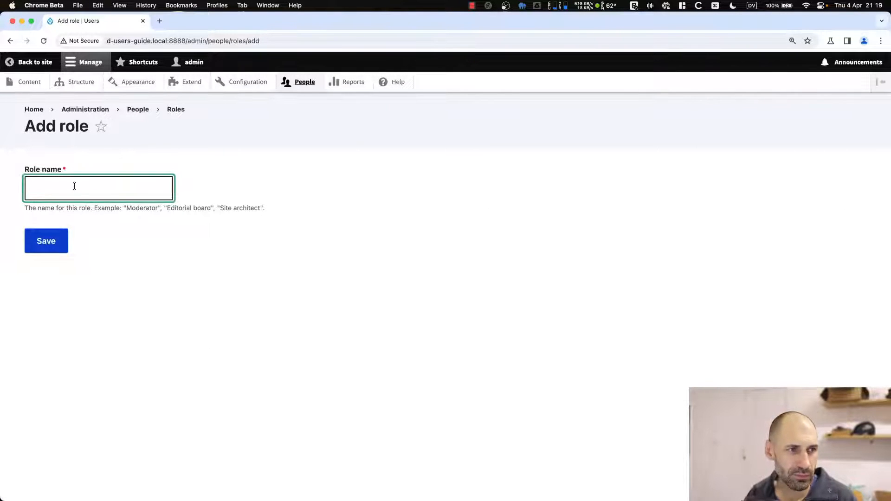
text(Arti)
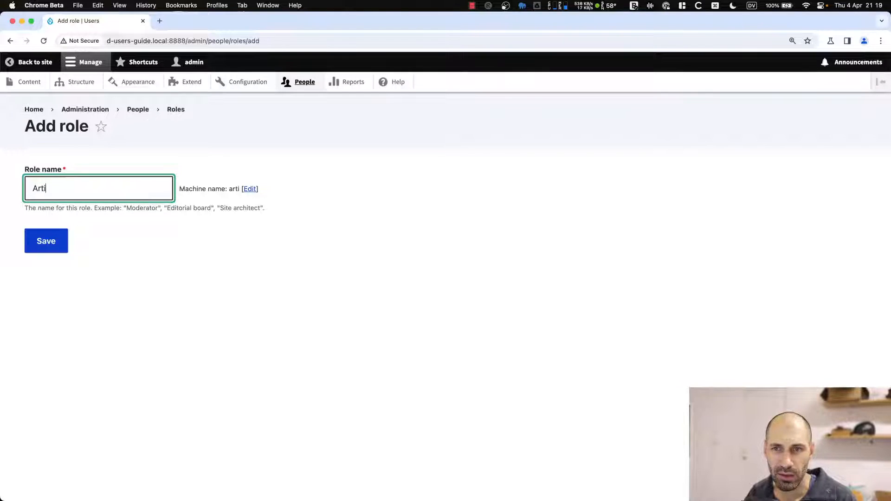
text(cle editor)
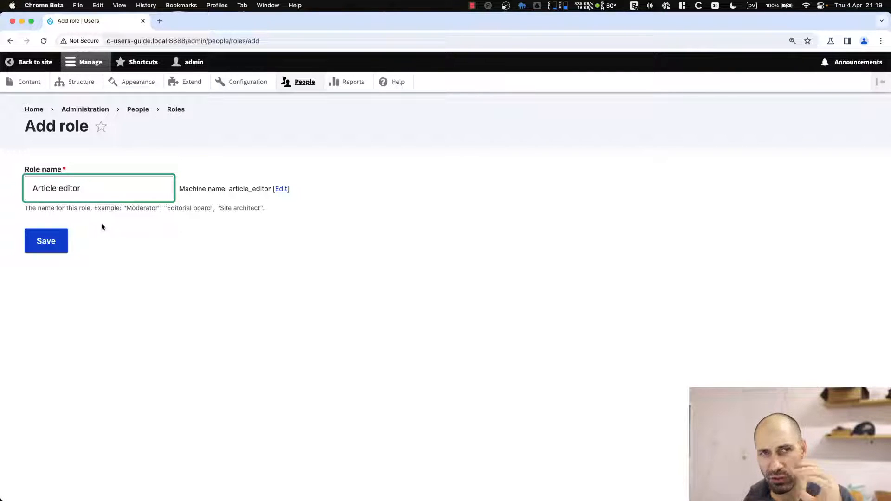
click(65, 242)
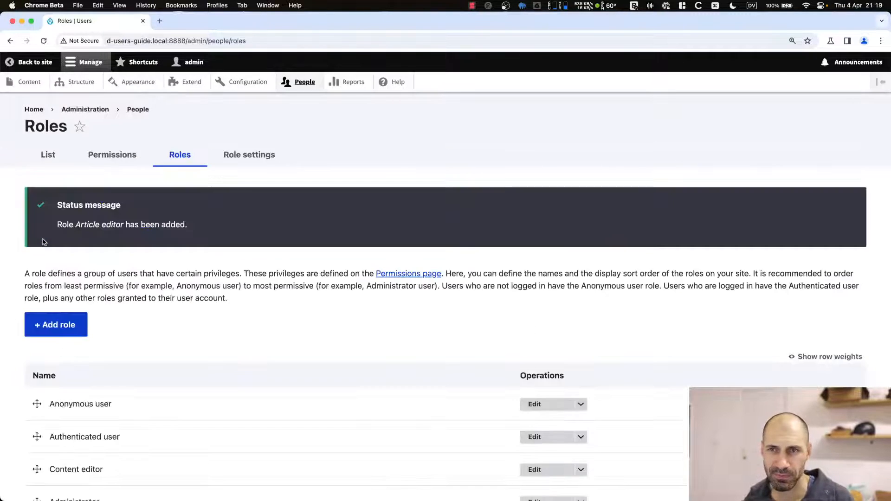
Choose Edit permissions from the Article editor role's operations menu.
scroll(113, 269, down, 3)
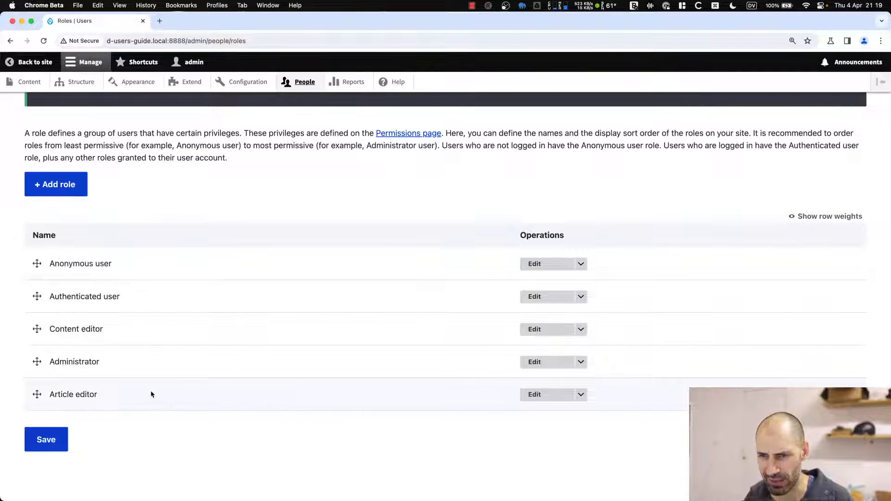
click(581, 394)
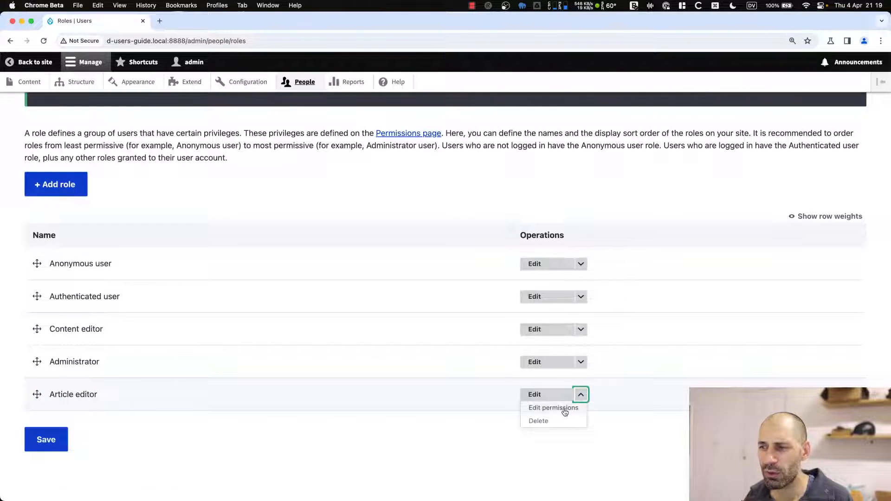
click(564, 411)
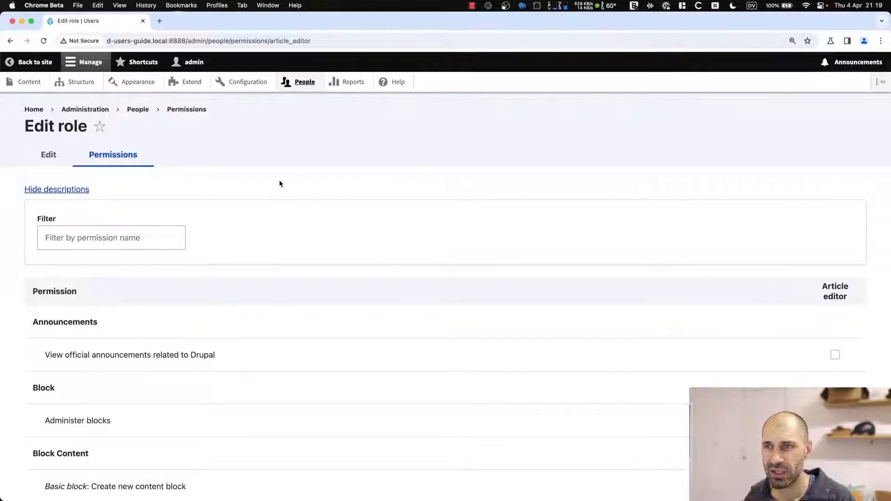
In a new People tab, start a new user and enter the article editor's email address.
super+click(295, 83)
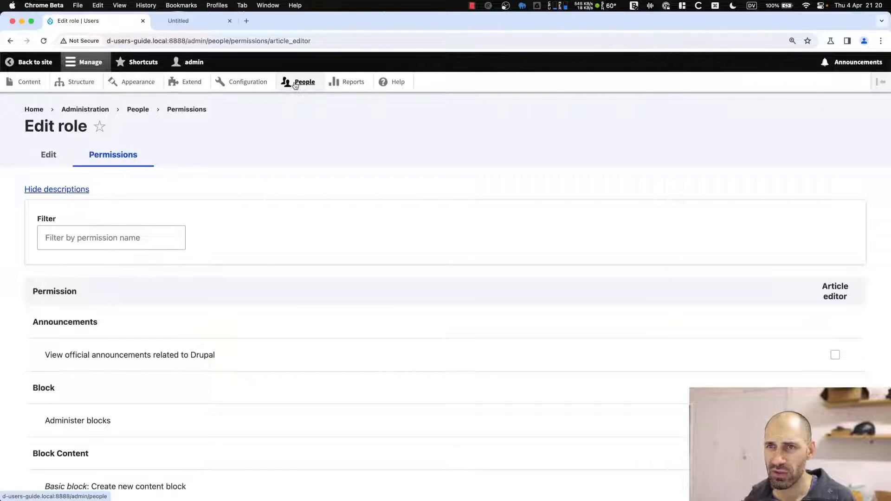
key(super+2)
click(58, 196)
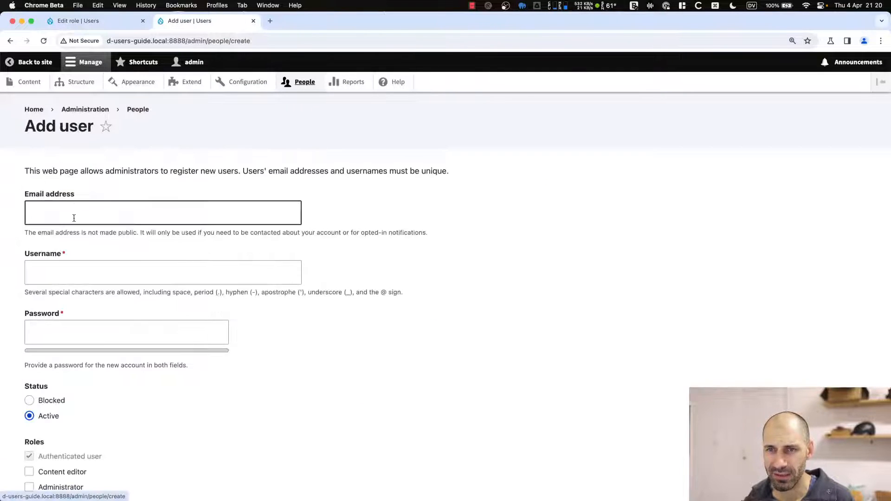
click(73, 218)
text(ivan_)
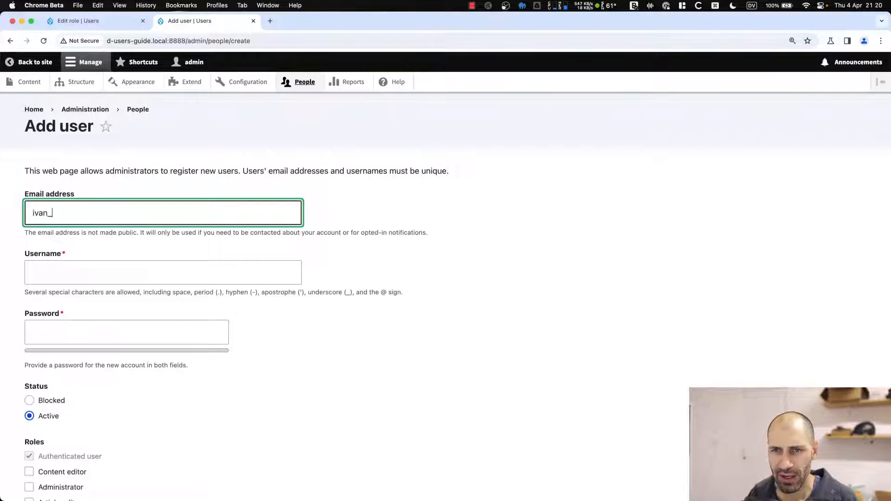
text(andr)
key(BackSpace)
key(BackSpace)
key(BackSpace)
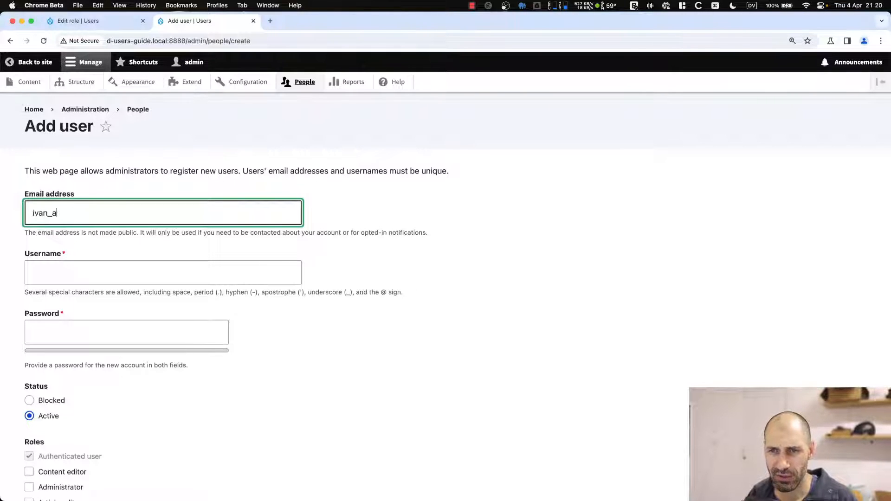
text(rticle_e)
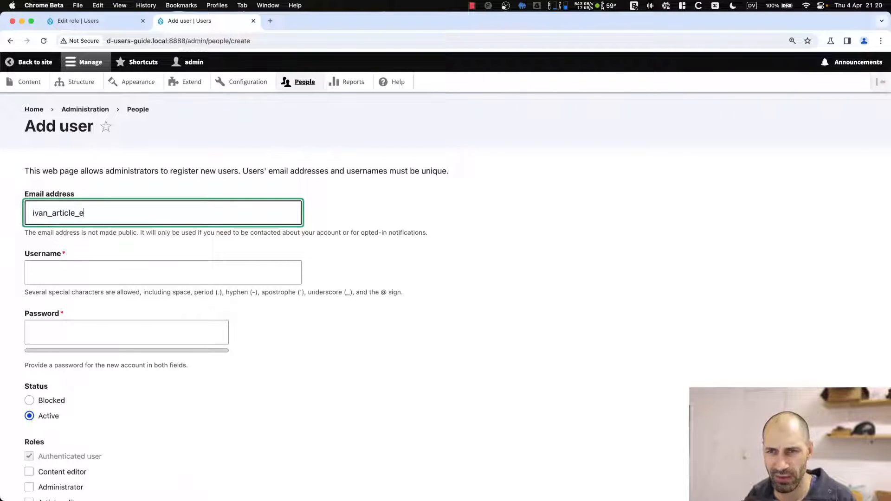
text(ditor)
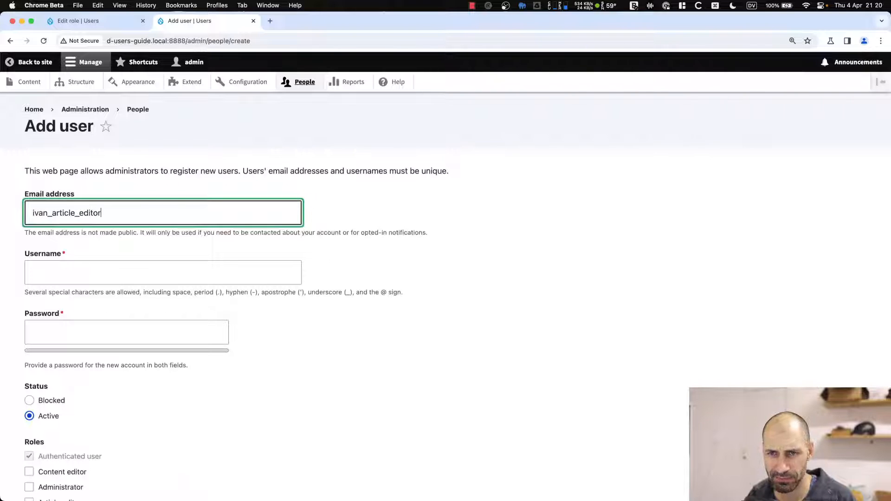
text(@exa)
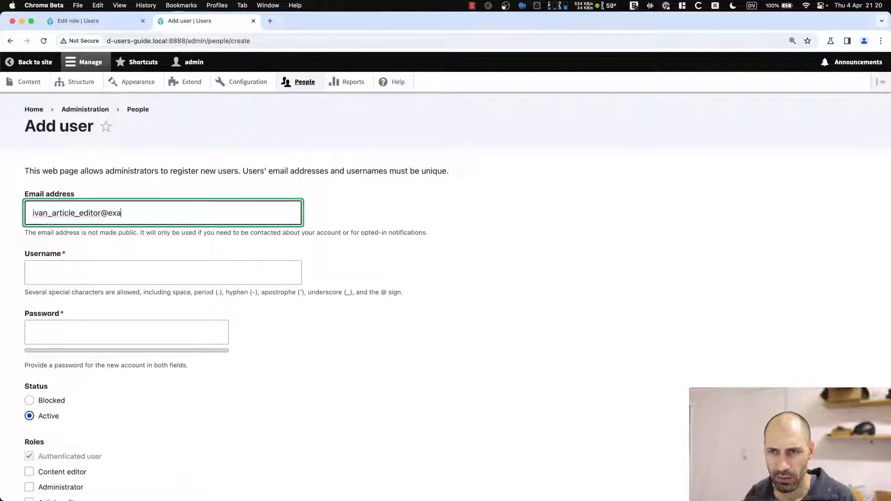
text(mple.com)
Reuse the email prefix as the username and fill in the password and its confirmation.
double_click(72, 212)
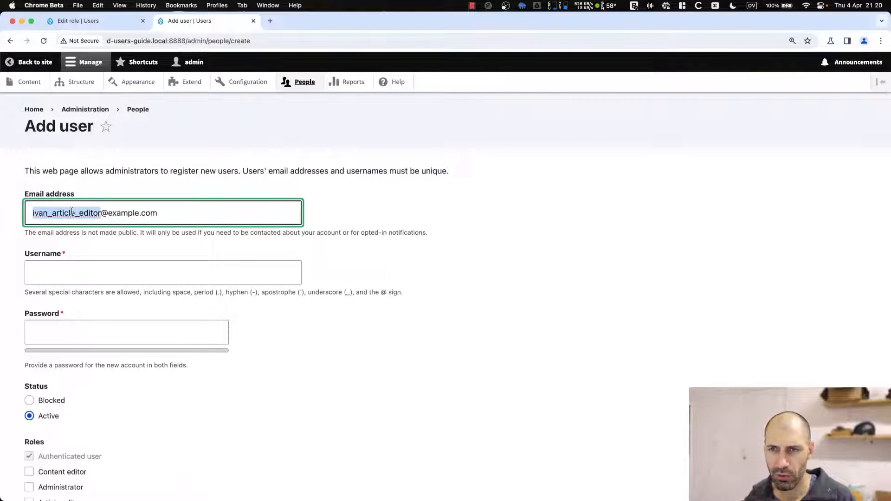
key(super+c)
click(86, 267)
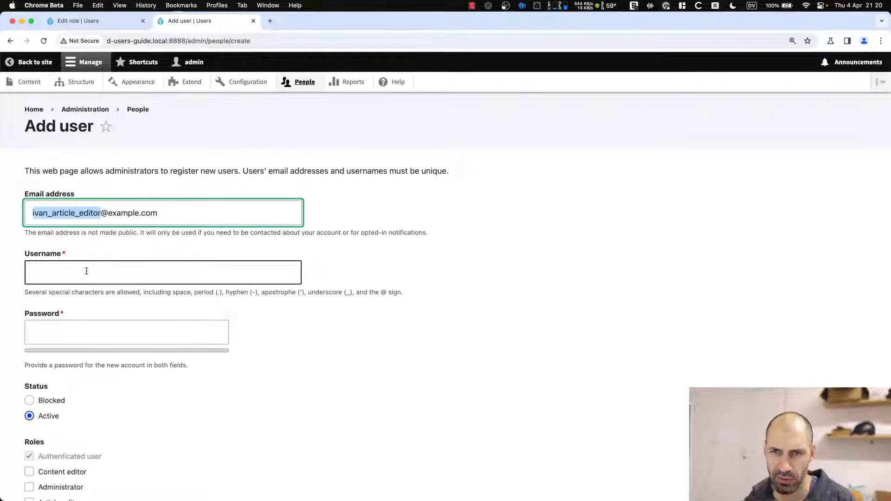
key(super+v)
click(64, 331)
key(super+v)
click(54, 395)
key(super+v)
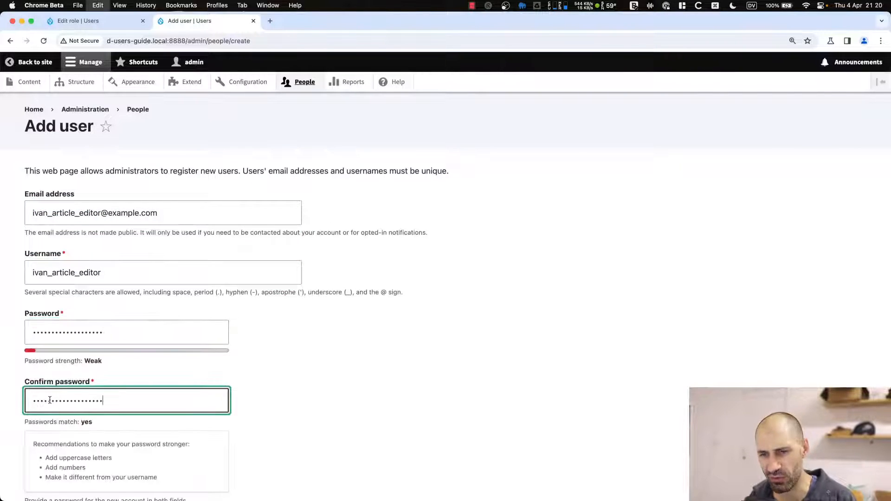
Assign the Article editor role and create the account.
scroll(54, 389, down, 8)
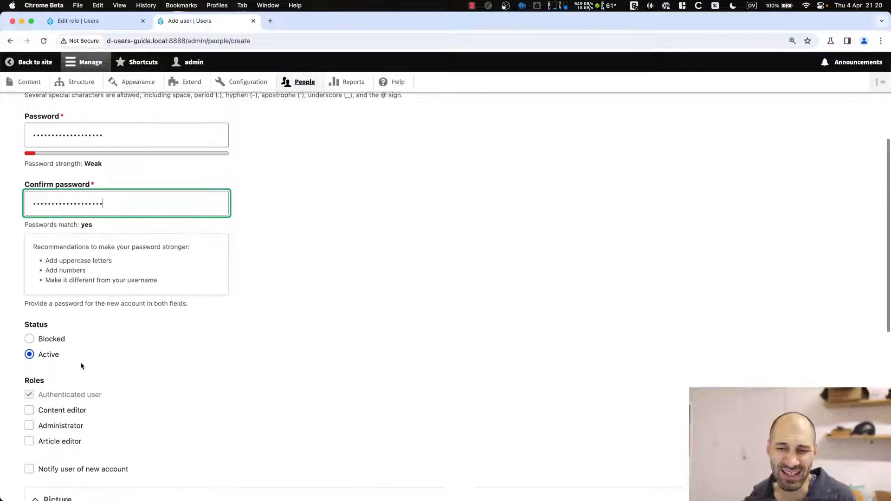
click(58, 286)
scroll(130, 316, down, 5)
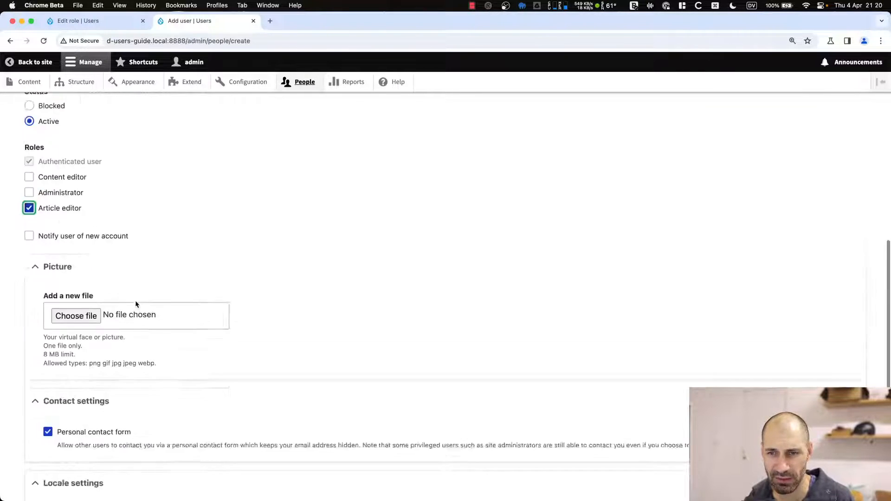
click(88, 441)
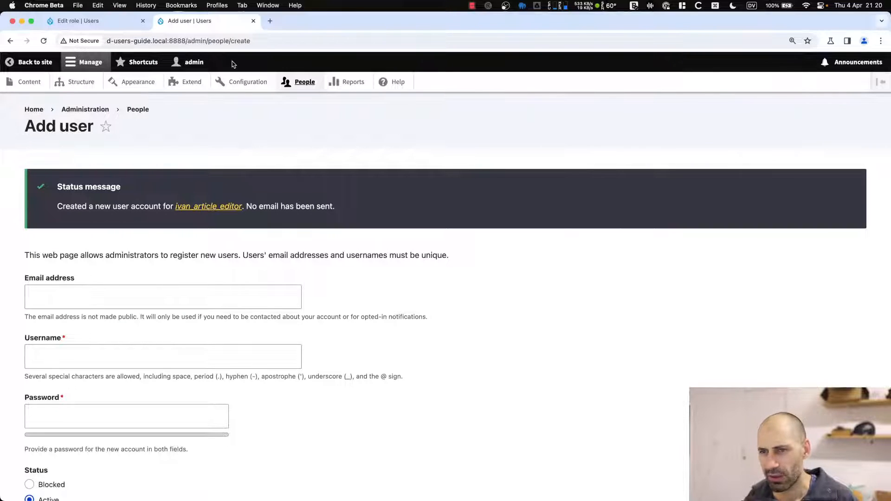
Snap the admin window right, open an Incognito window and load the site's host name there.
key(ctrl+alt+Right)
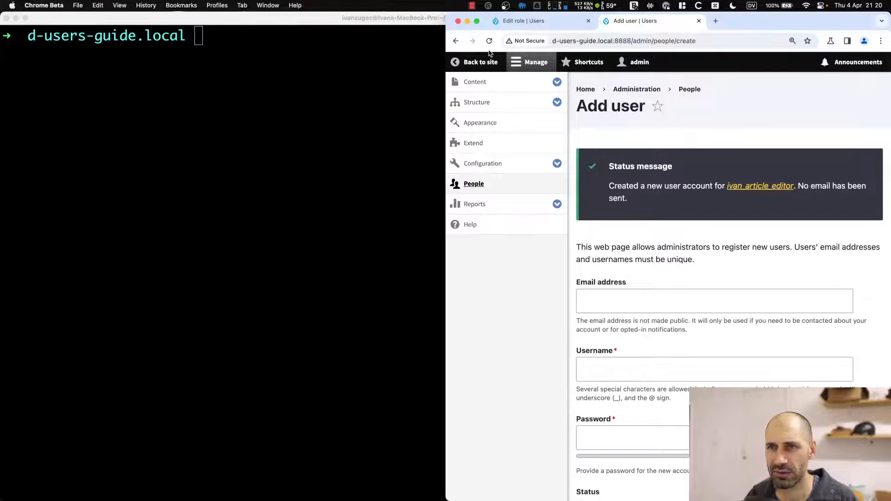
key(super+shift+n)
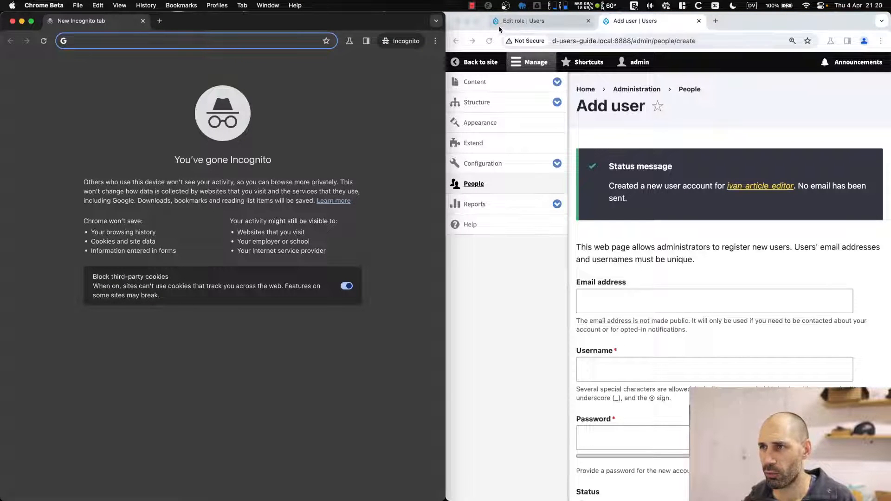
click(612, 41)
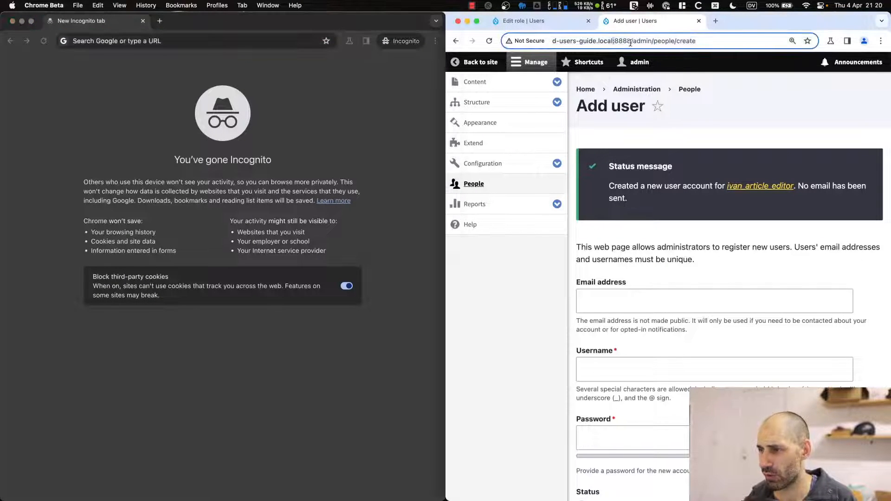
key(super+shift+Left)
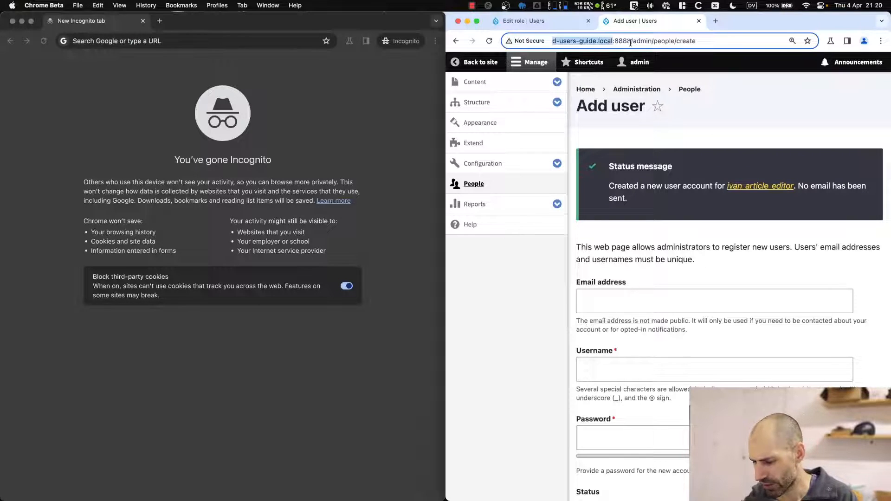
click(195, 42)
key(super+v)
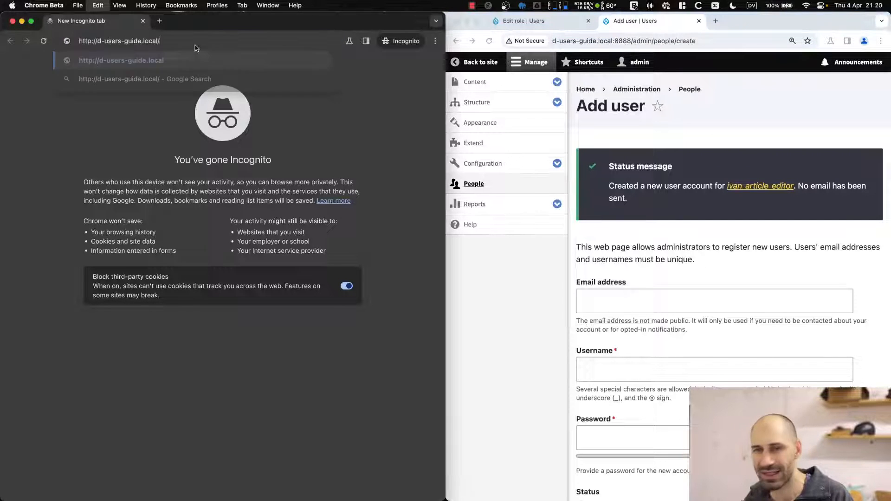
key(Return)
Reload the private window at the site address including port 8888.
click(632, 41)
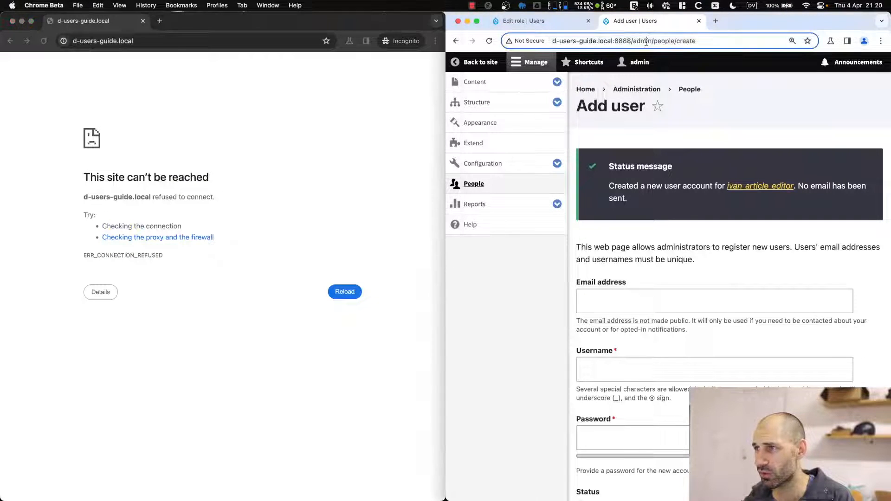
drag(631, 41, 526, 40)
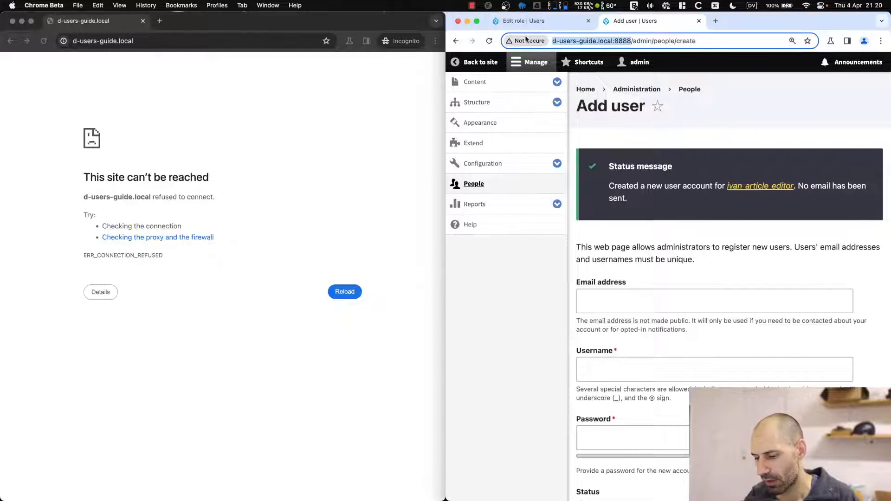
click(190, 41)
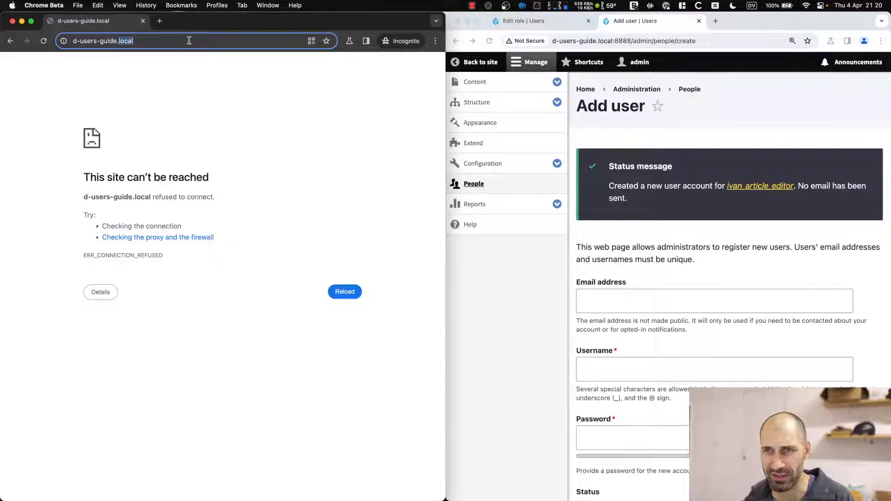
triple_click(189, 41)
key(super+v)
key(Return)
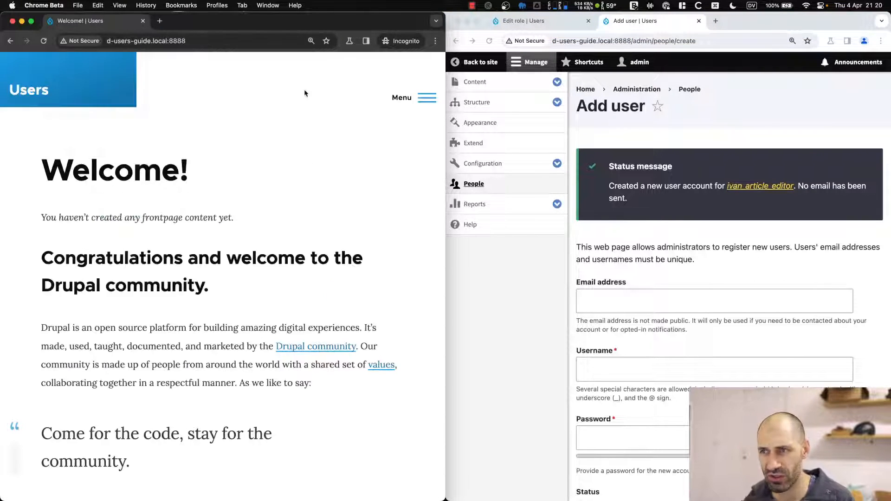
Go to /user in the private window and sign in with the article editor's username and password.
click(279, 40)
text(/user)
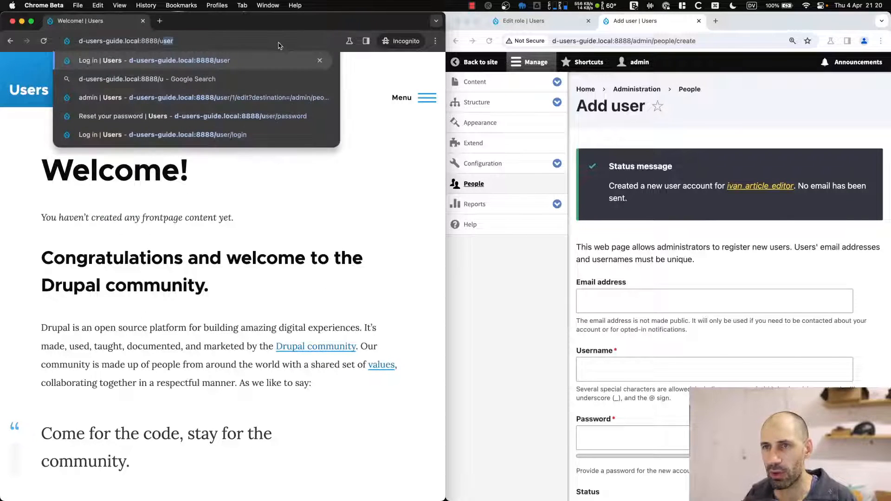
key(Return)
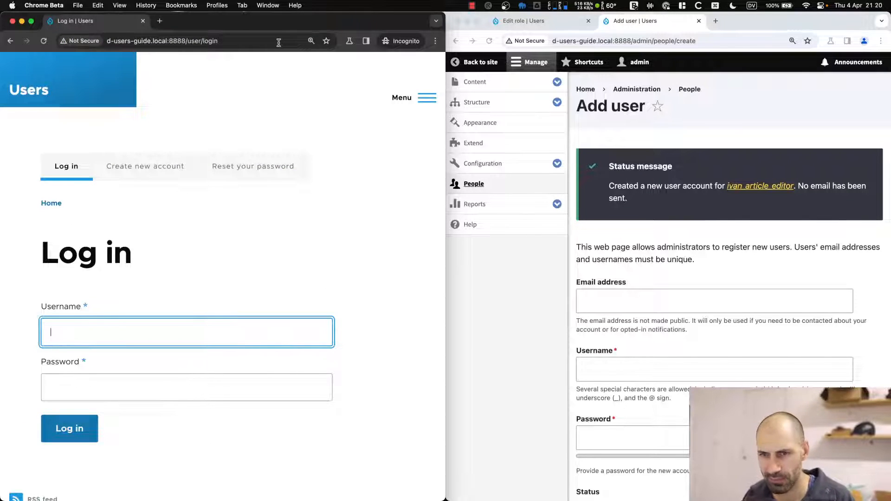
text(ivan_article_)
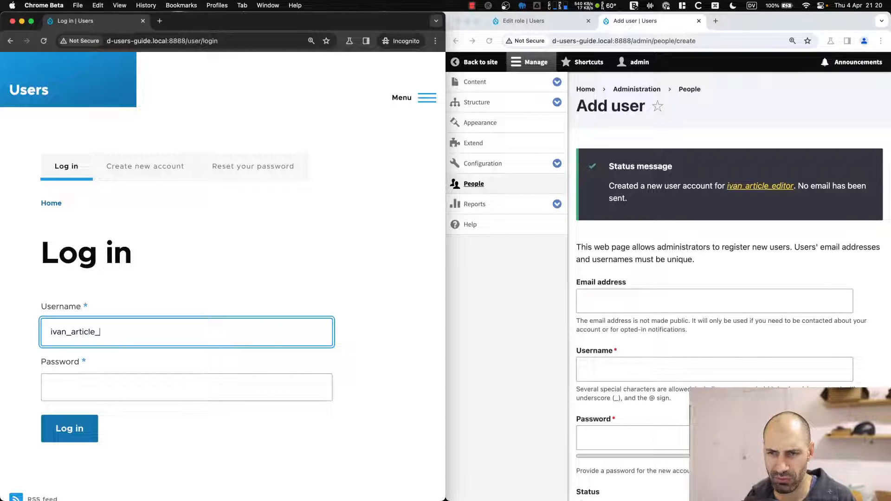
text(editor)
key(super+a)
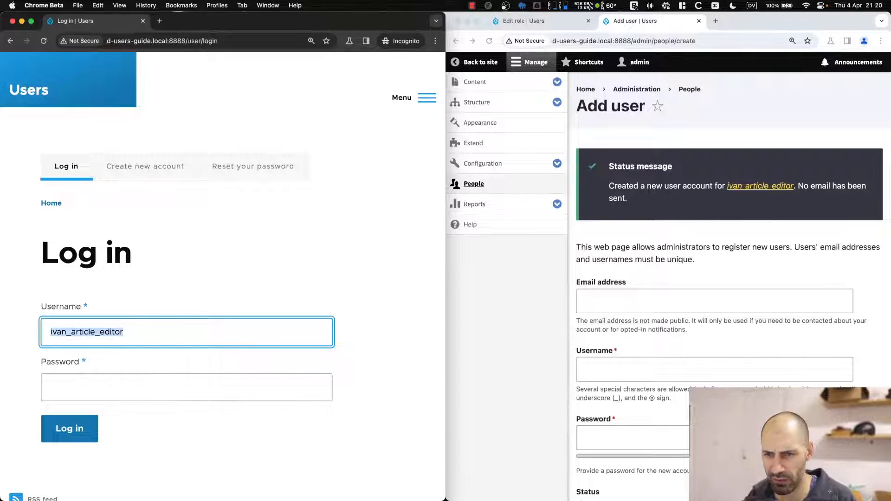
key(super+c)
key(Tab)
key(super+v)
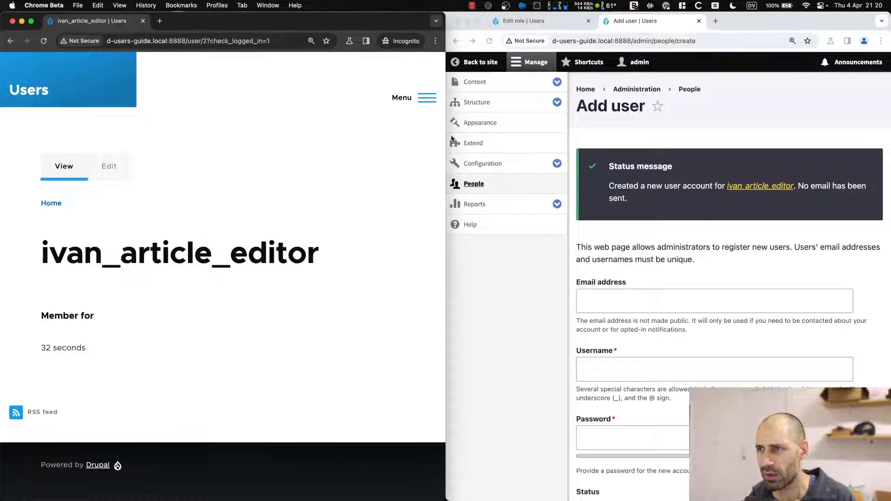
Rearrange the two windows and close the Add user tab, leaving the Article editor permissions showing.
drag(446, 134, 564, 134)
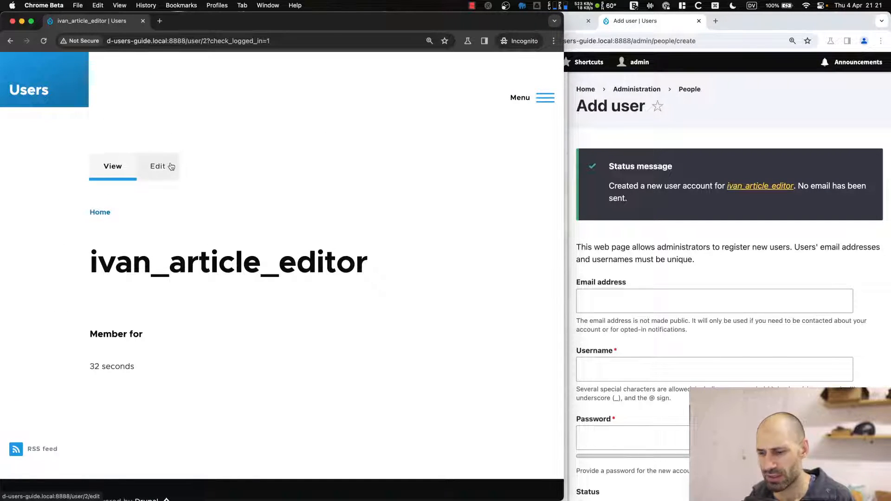
key(ctrl+alt+Left)
key(ctrl+alt+Right)
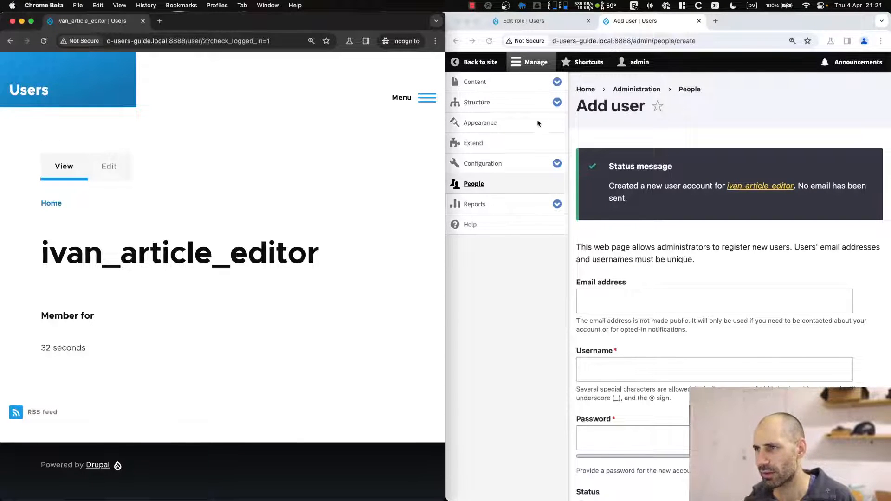
click(533, 64)
click(533, 64)
click(533, 64)
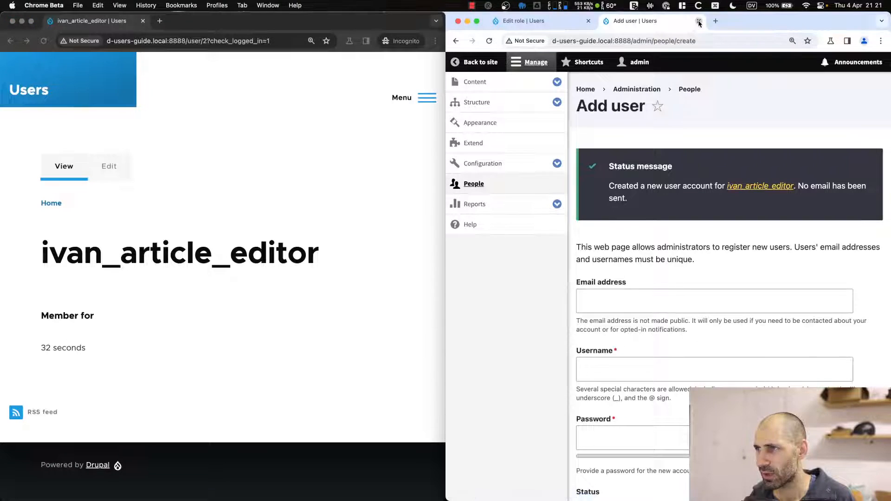
click(699, 22)
click(533, 62)
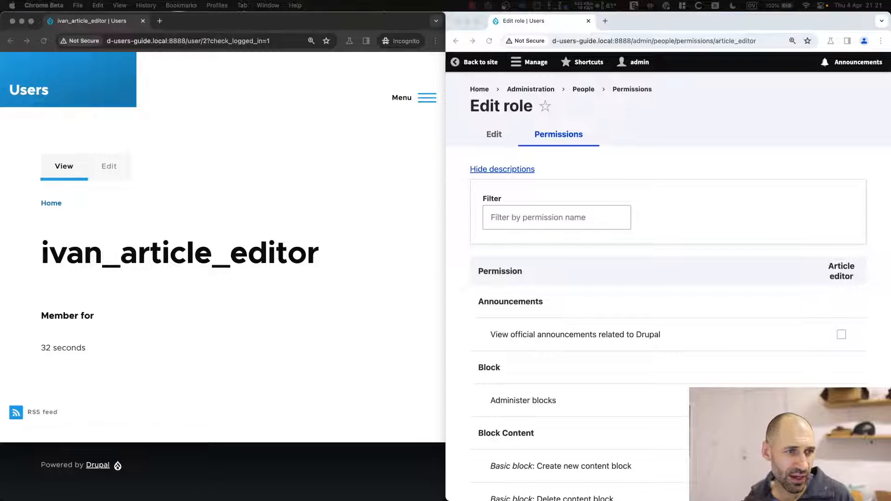
Glance at the site's Welcome page, then grant Article editors the contextual links permission.
click(384, 193)
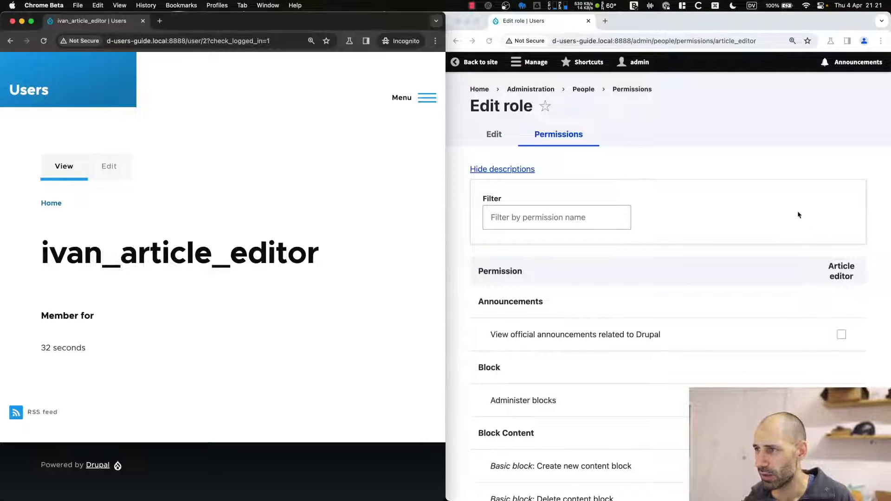
click(715, 154)
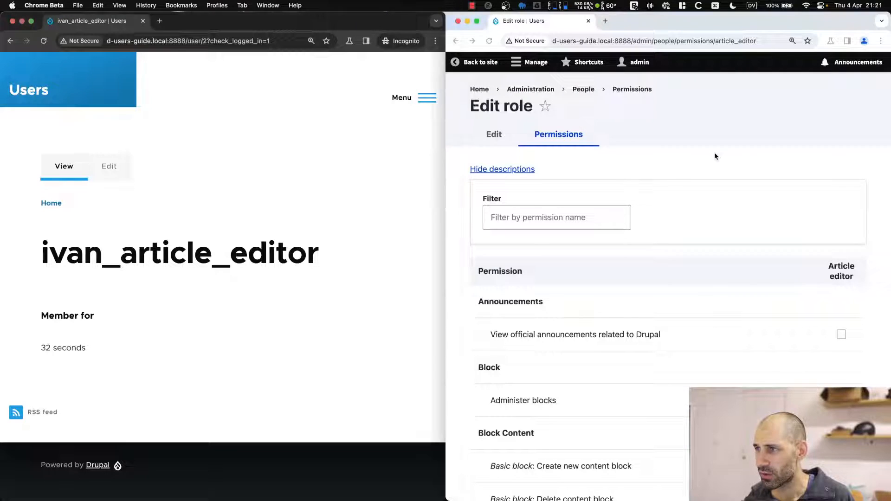
super+click(480, 89)
click(603, 27)
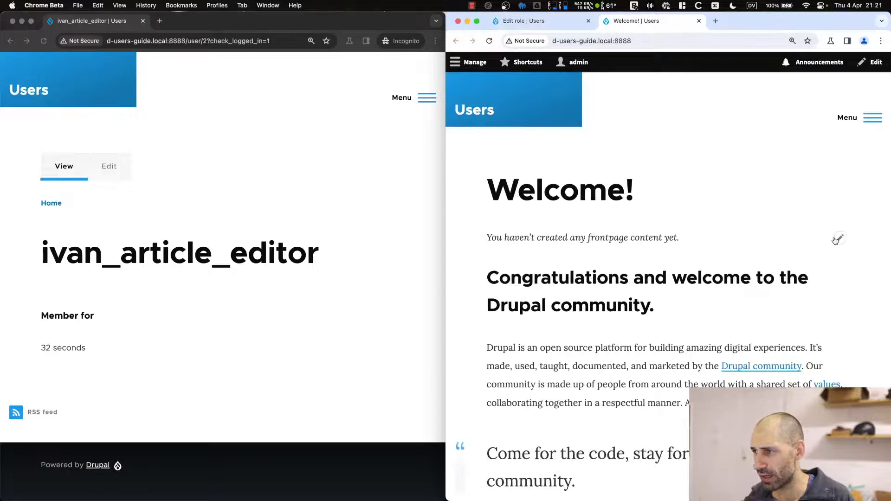
click(553, 25)
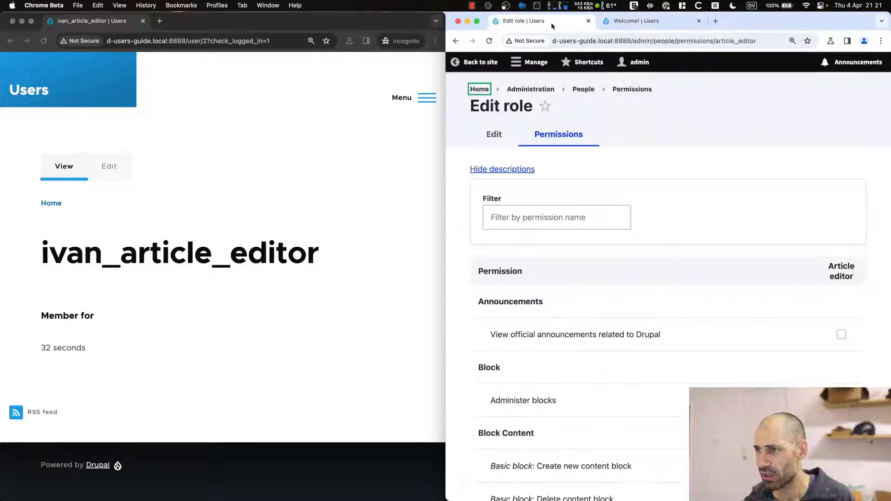
scroll(697, 297, down, 5)
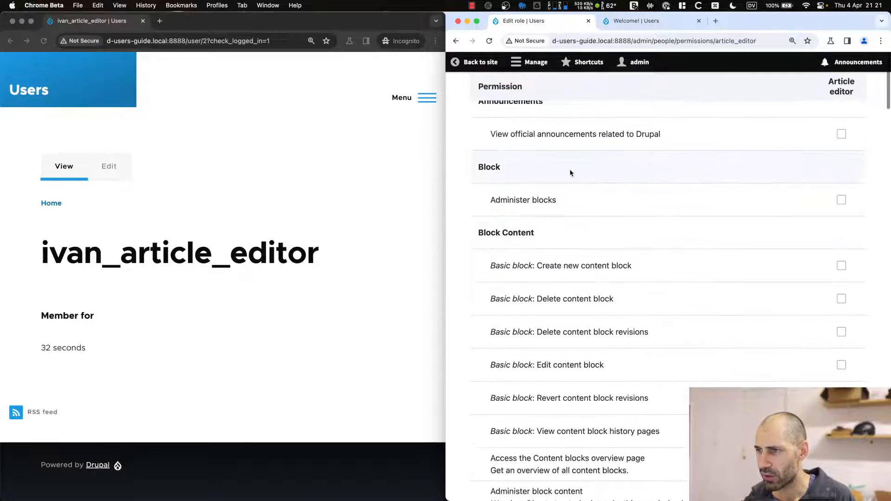
scroll(570, 173, down, 12)
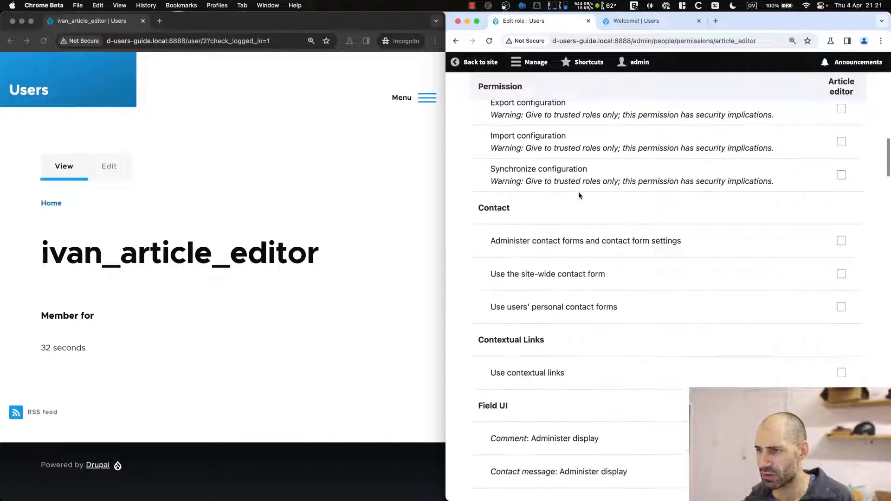
scroll(580, 195, down, 3)
click(840, 255)
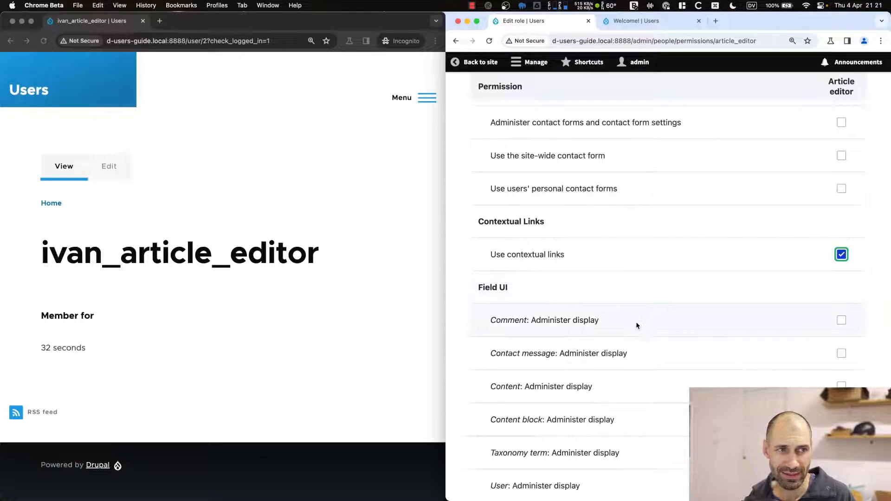
Grant Access the Files overview page, Delete own files and Use the Full HTML text format.
scroll(638, 324, down, 10)
scroll(643, 326, down, 9)
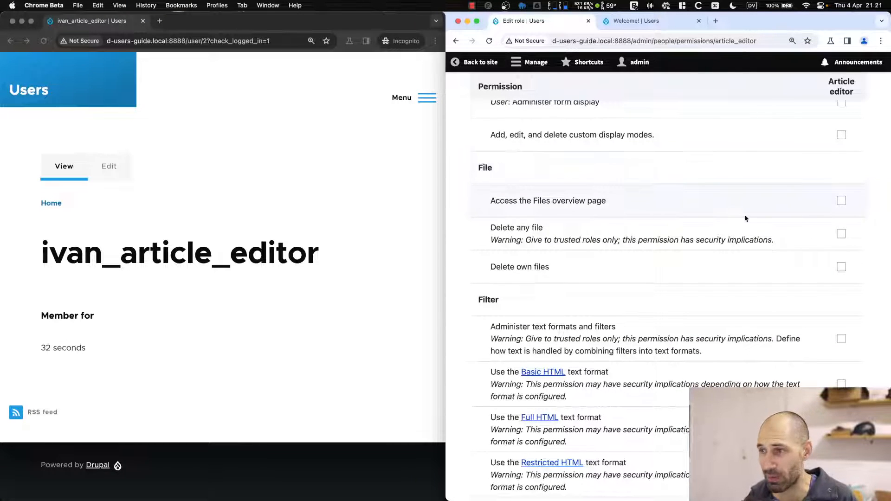
click(842, 202)
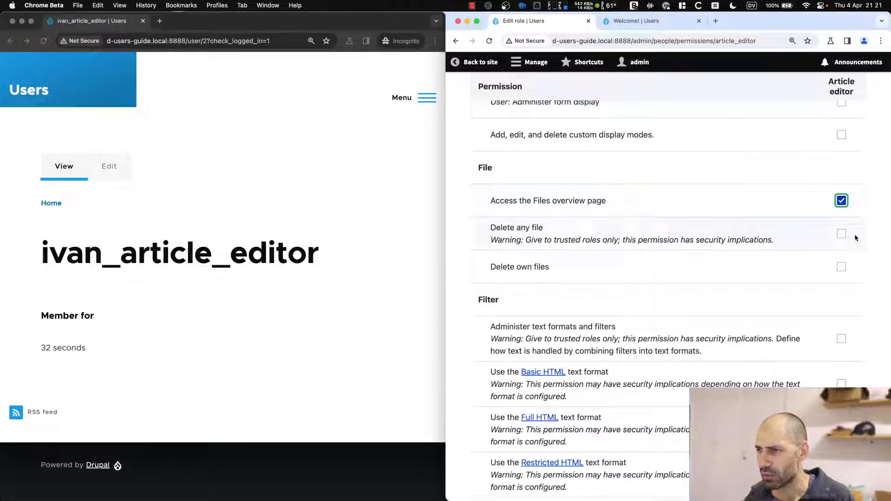
click(841, 268)
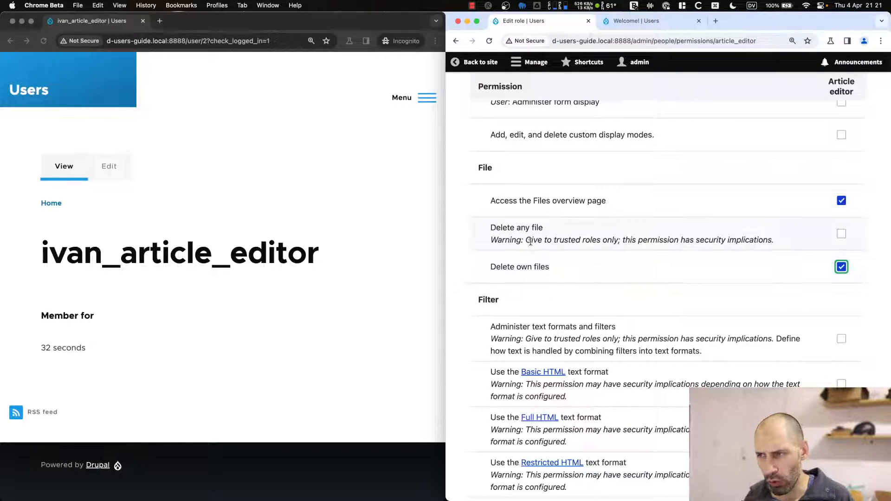
scroll(534, 285, down, 3)
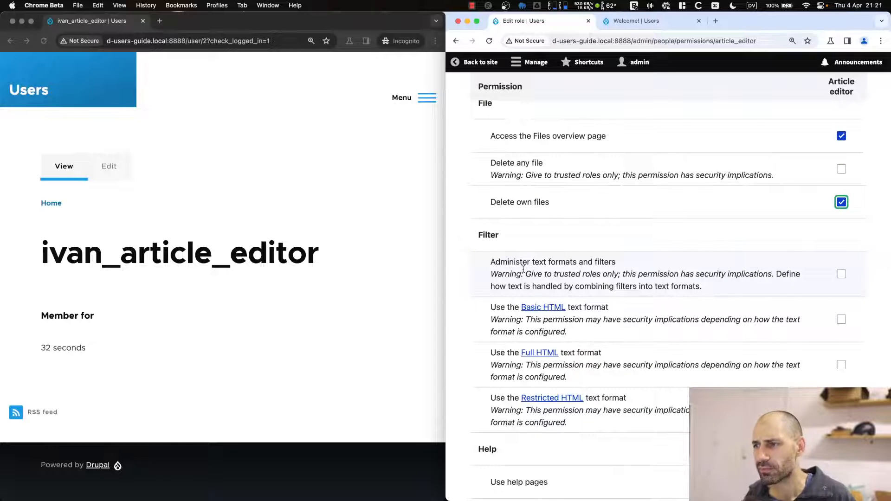
scroll(504, 361, down, 5)
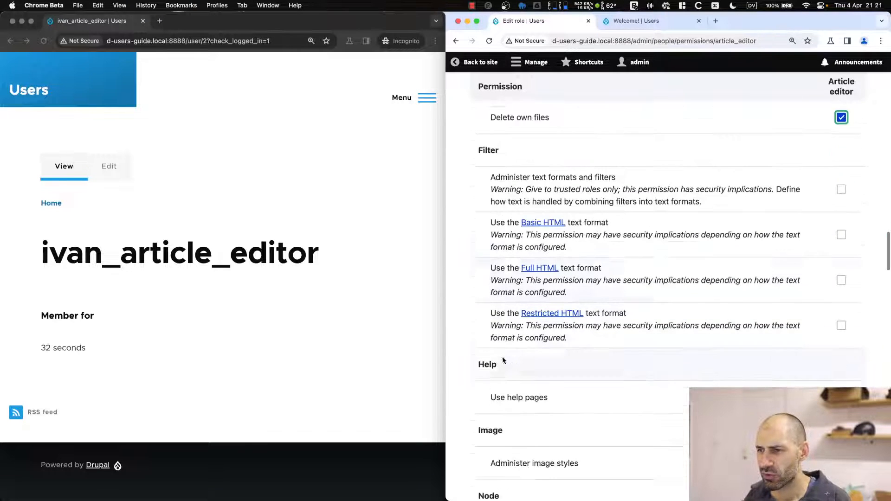
drag(491, 241, 648, 240)
click(647, 240)
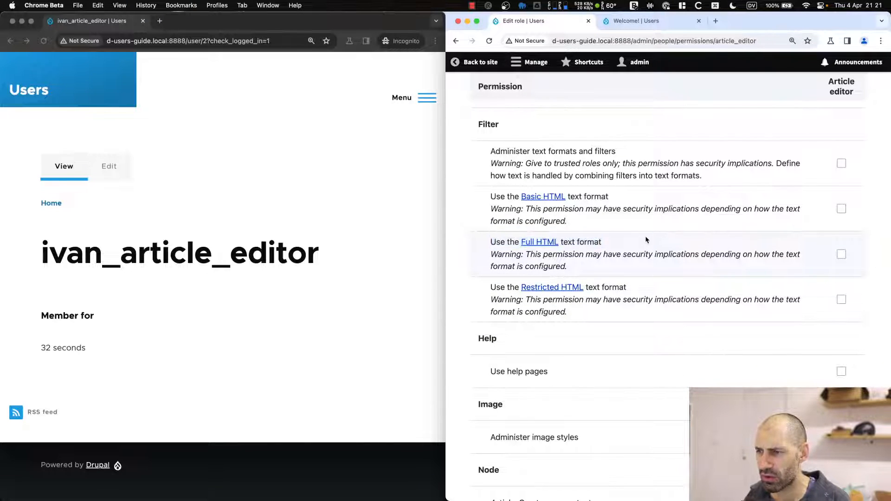
click(841, 254)
Grant Article: Create new content, Delete own content and Edit own content.
scroll(550, 343, down, 8)
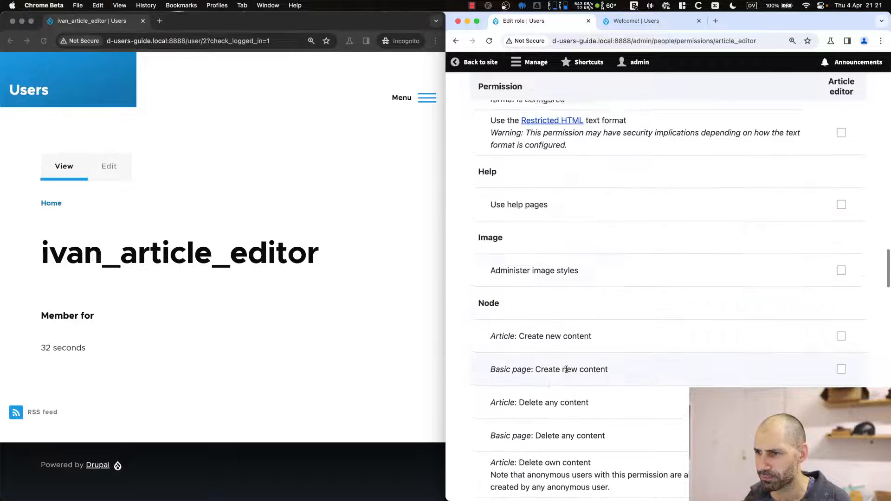
scroll(544, 349, down, 6)
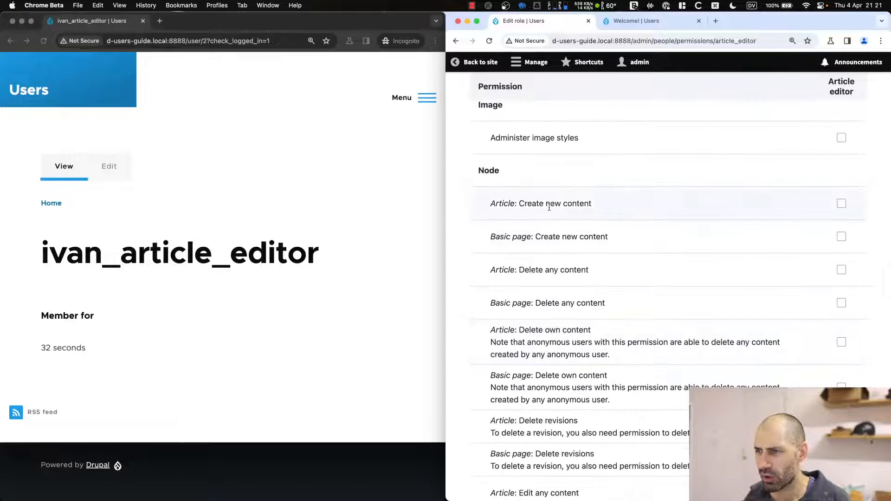
scroll(482, 175, down, 4)
scroll(482, 176, up, 4)
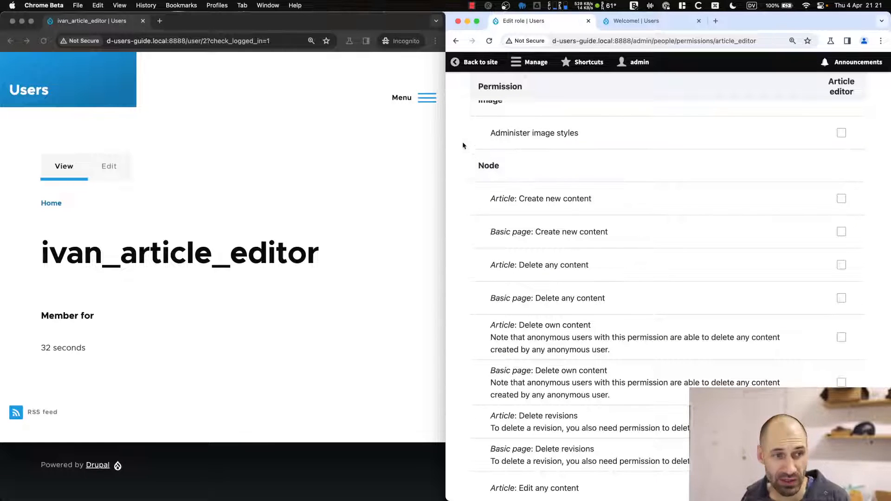
scroll(186, 281, down, 1)
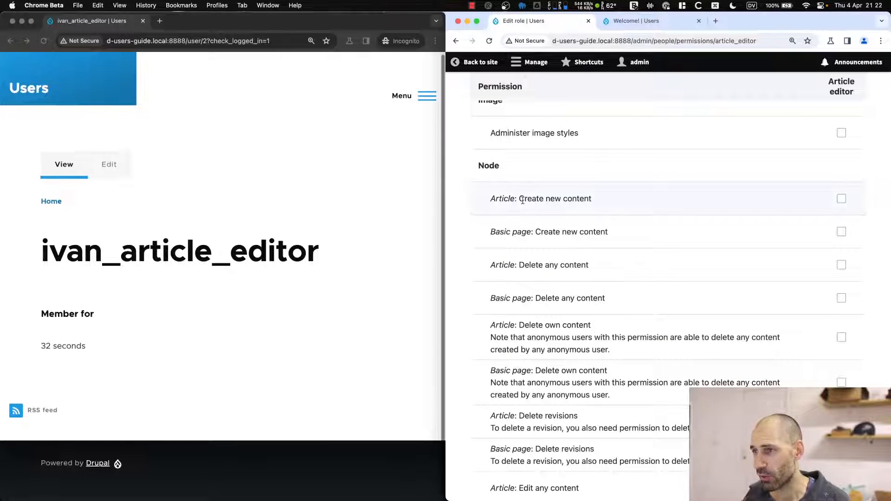
click(841, 198)
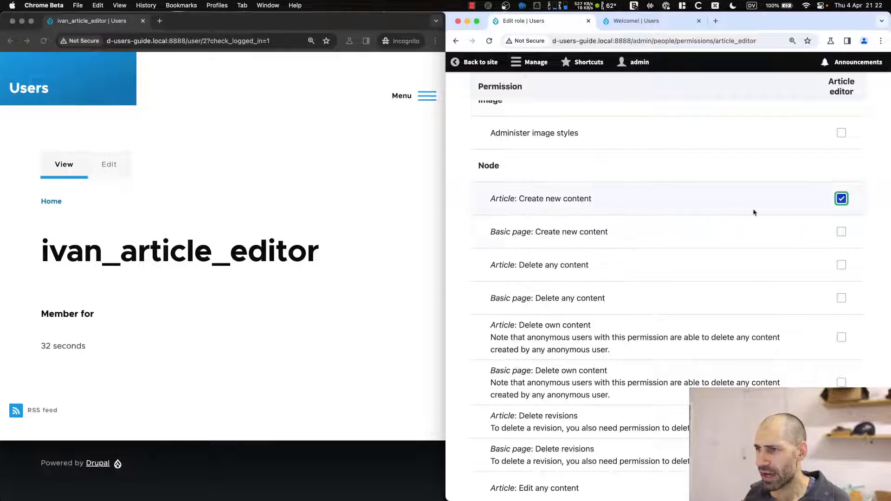
scroll(747, 282, down, 2)
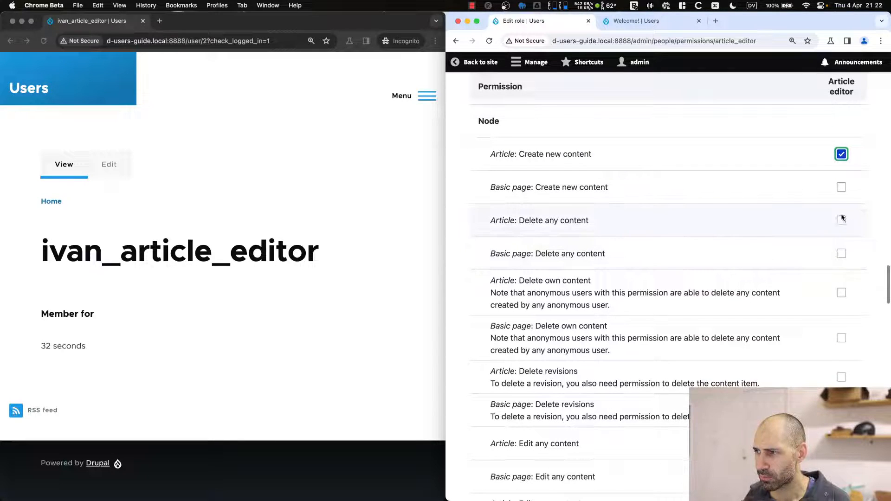
scroll(844, 222, down, 5)
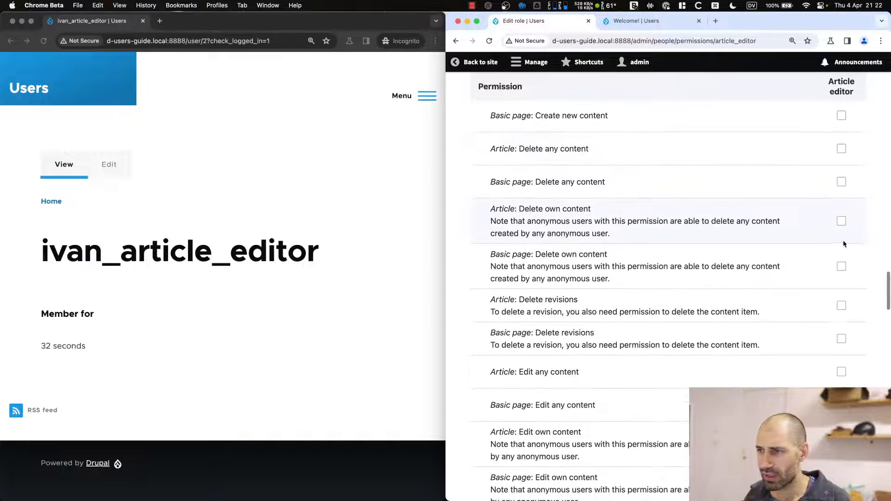
scroll(843, 252, down, 3)
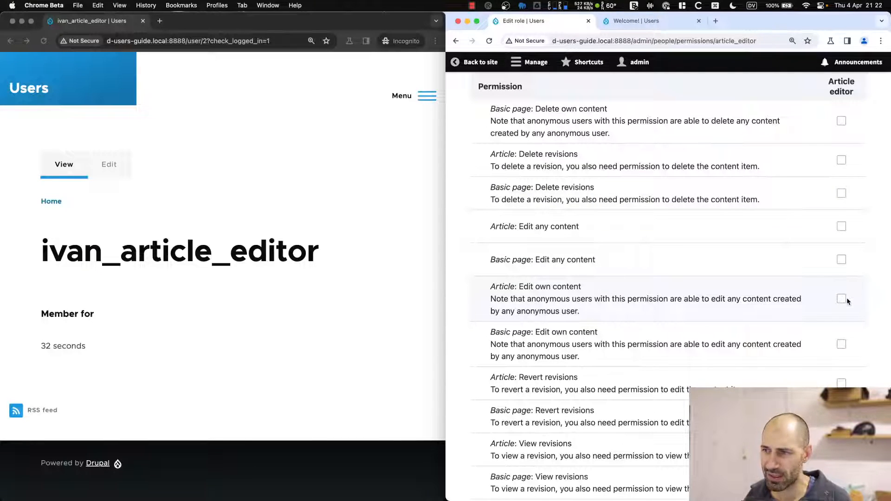
scroll(848, 297, down, 1)
scroll(830, 232, up, 3)
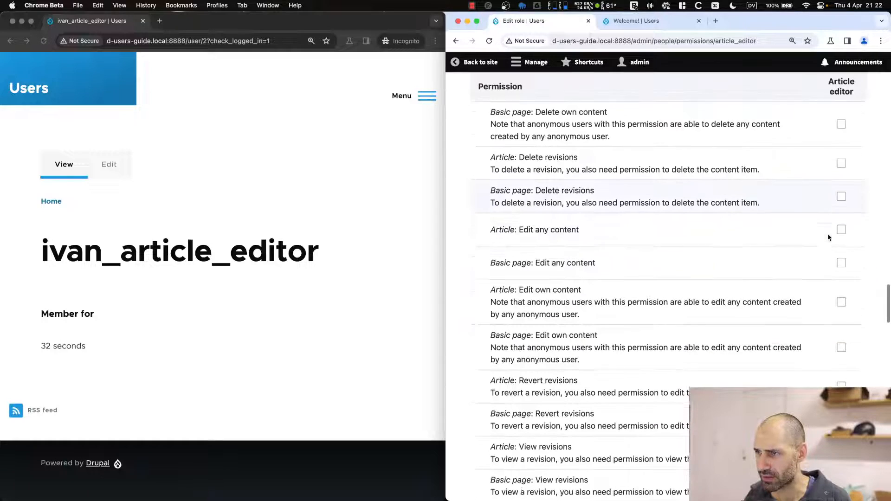
click(841, 158)
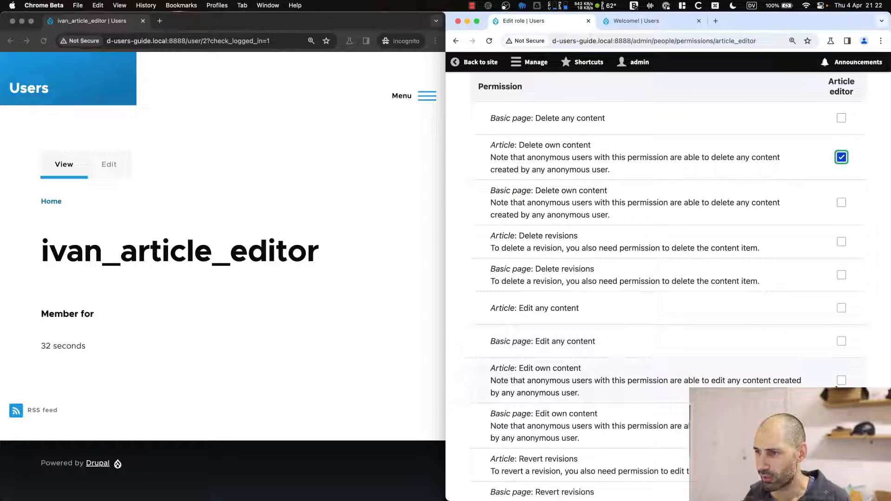
click(841, 382)
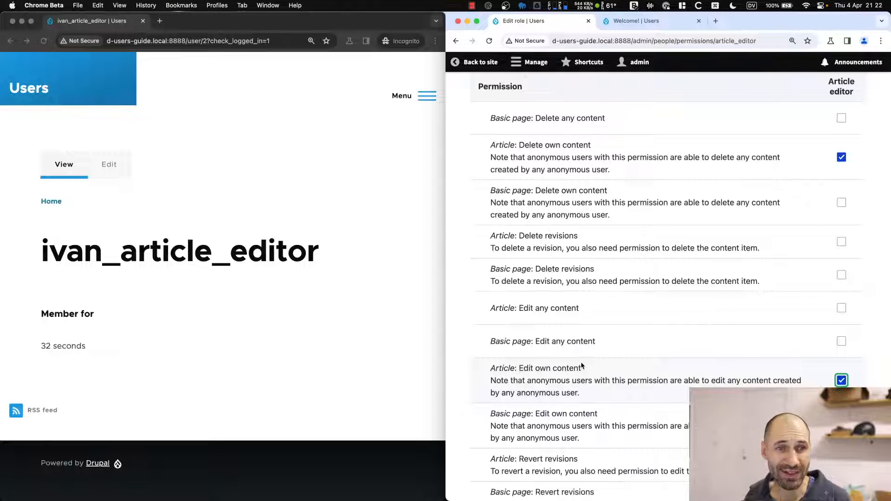
Grant the Article: Delete revisions permission.
scroll(682, 360, down, 1)
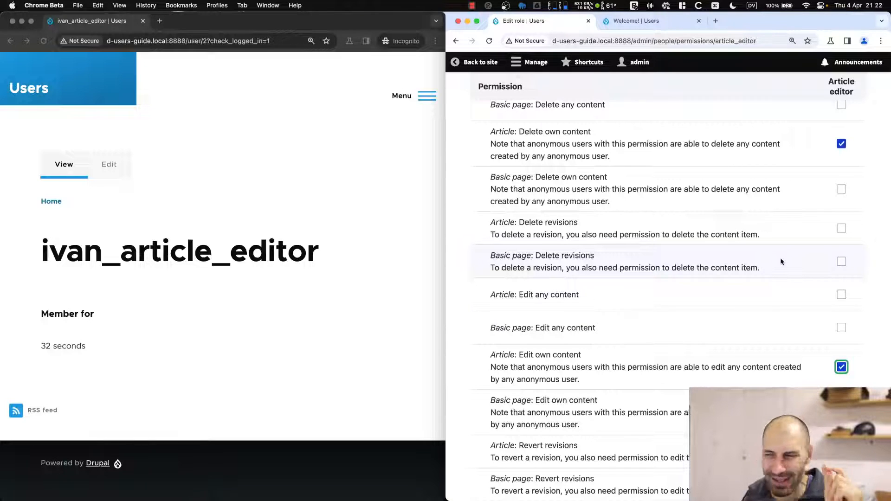
scroll(789, 299, down, 3)
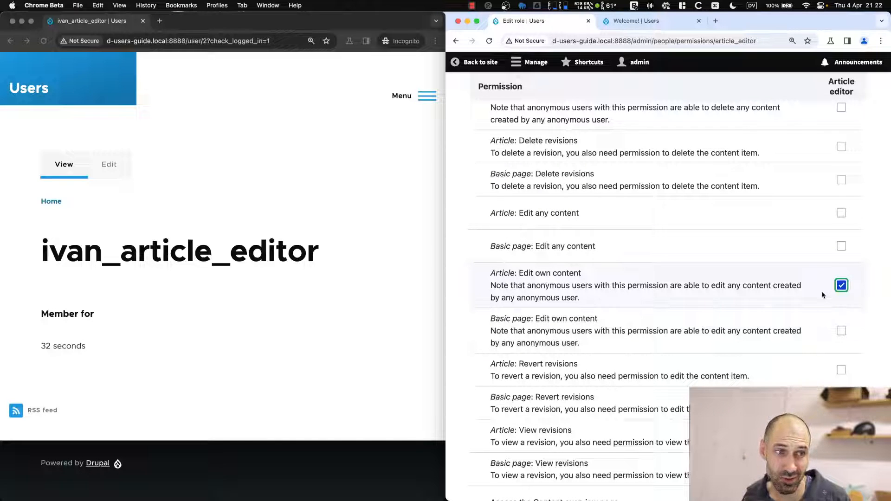
scroll(806, 291, up, 2)
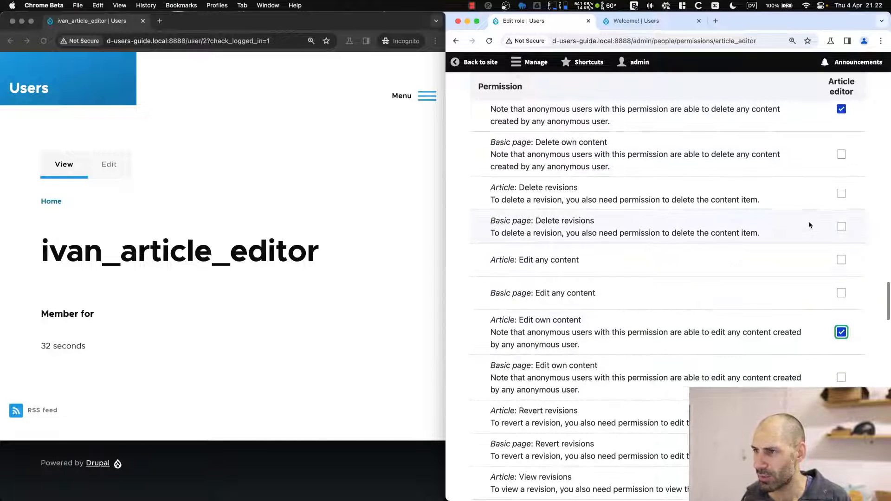
click(840, 197)
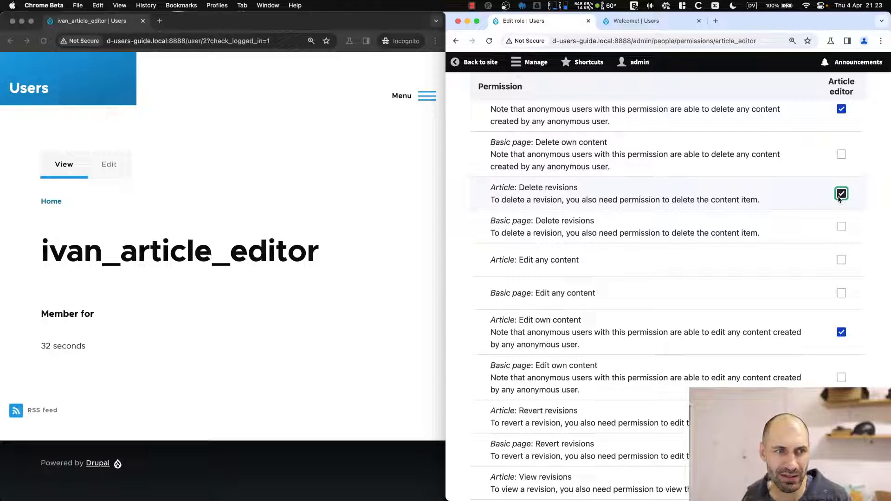
scroll(799, 232, down, 5)
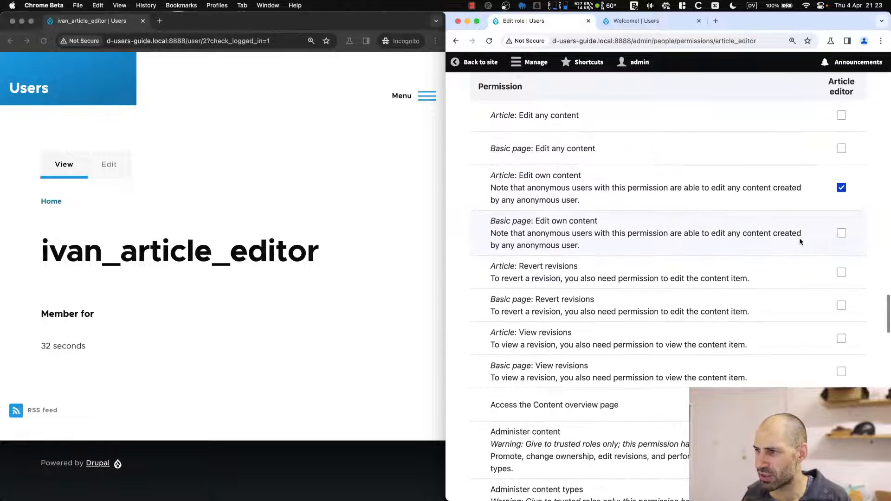
scroll(799, 234, down, 4)
Let Article editor access the Content overview page and view its own unpublished content.
click(842, 283)
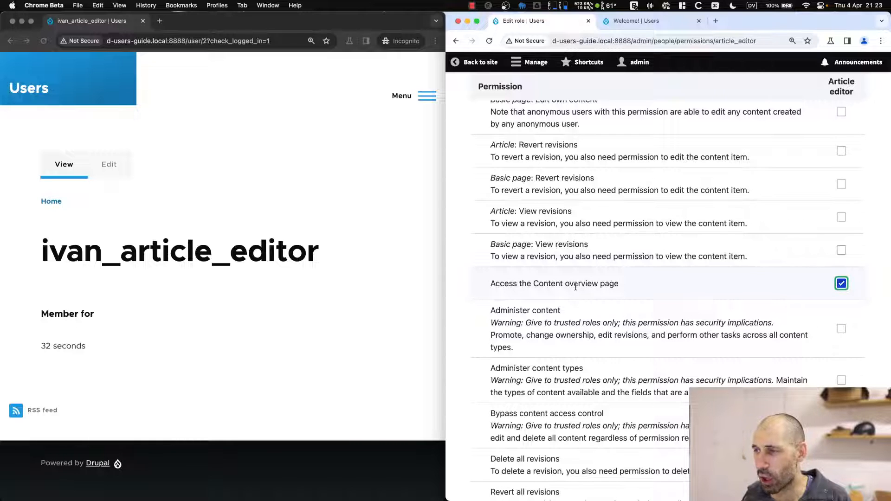
scroll(580, 288, down, 8)
scroll(584, 288, up, 5)
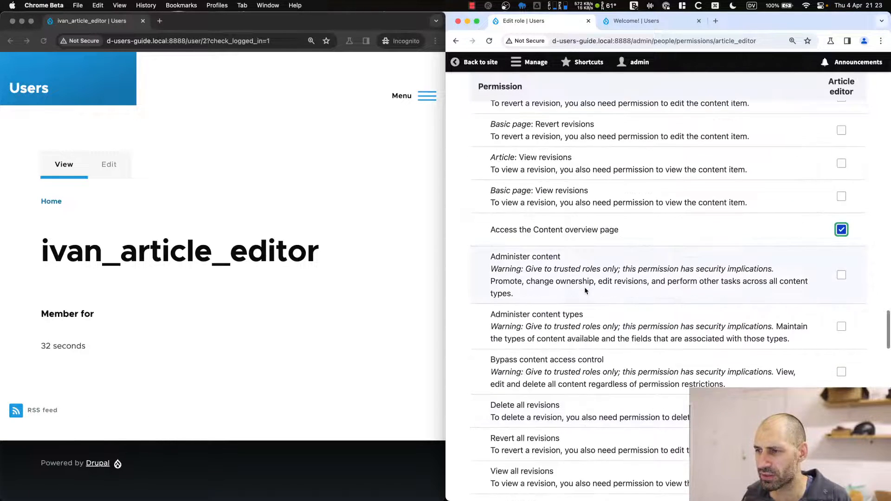
scroll(585, 291, down, 6)
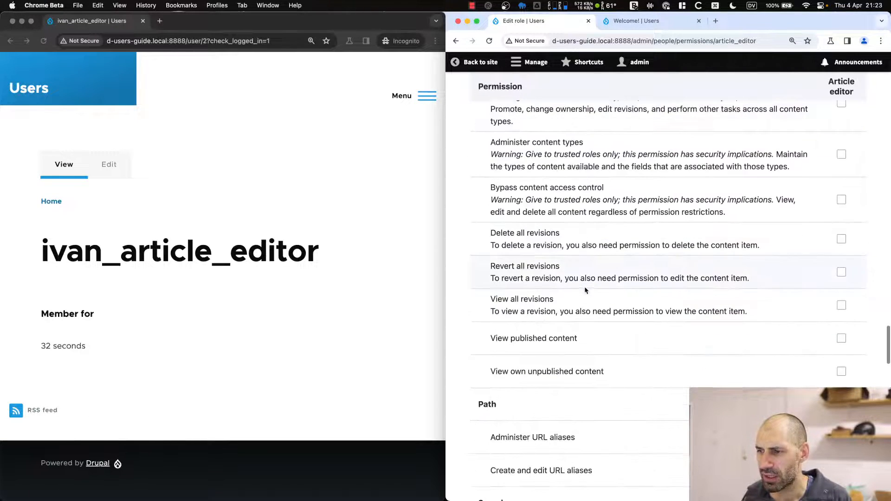
click(842, 373)
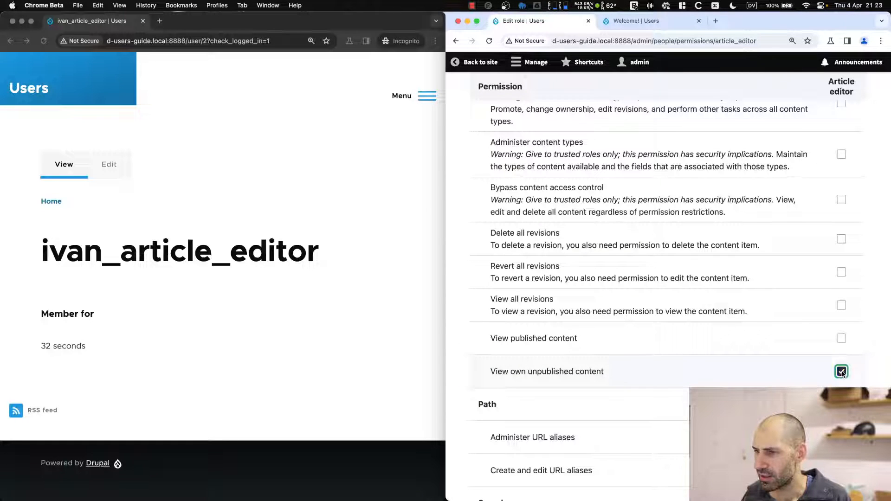
drag(497, 372, 574, 371)
click(594, 369)
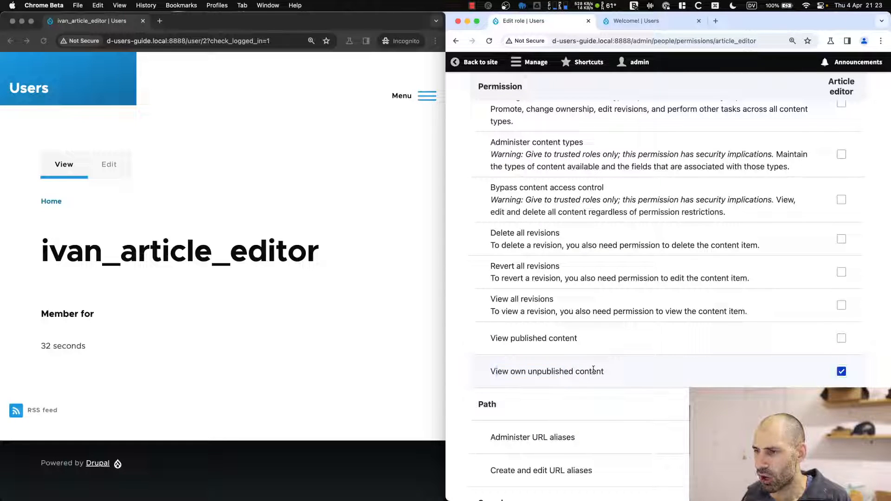
Allow the Article editor role to view all revisions and revert all revisions.
click(842, 306)
click(842, 272)
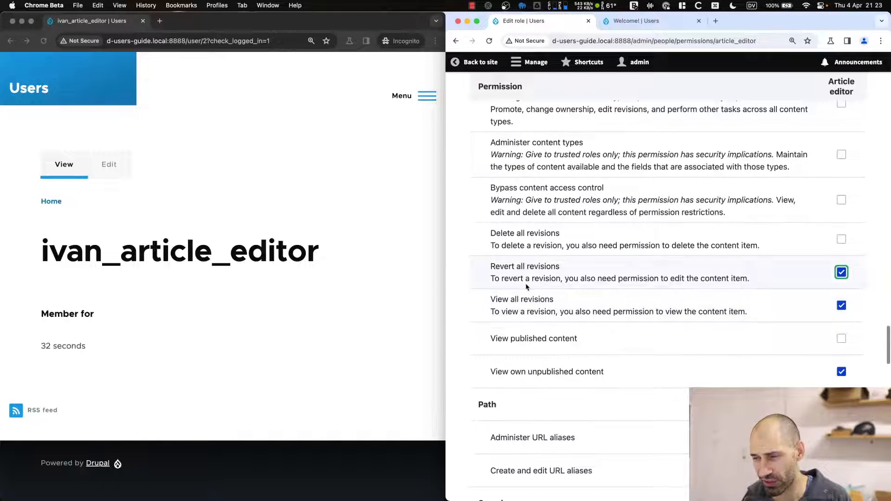
scroll(531, 295, up, 4)
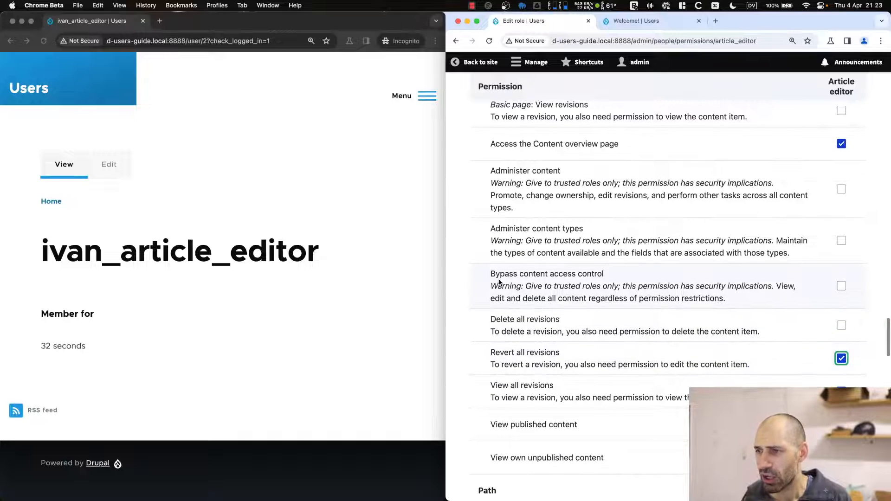
drag(491, 286, 619, 286)
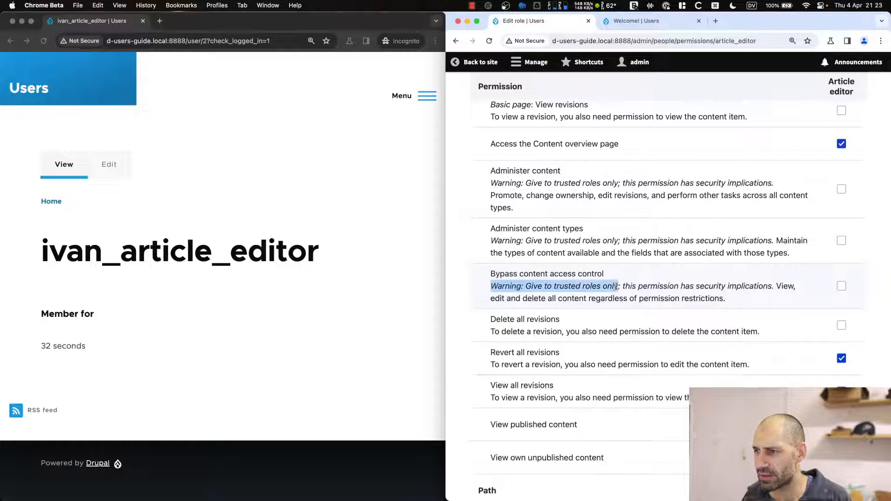
scroll(623, 263, down, 4)
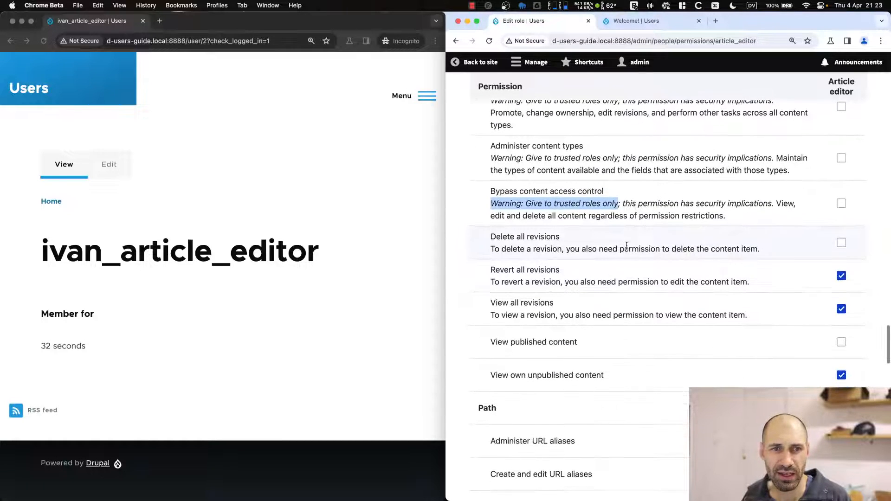
scroll(622, 263, down, 4)
click(498, 124)
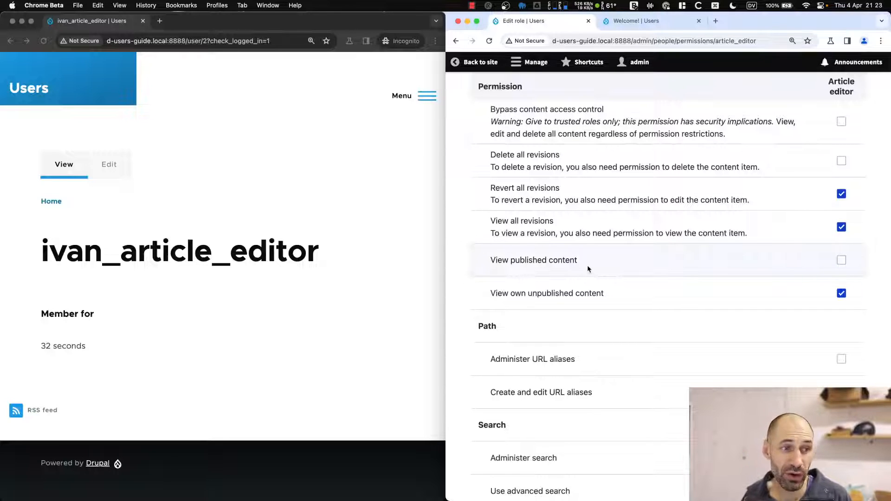
scroll(604, 260, down, 5)
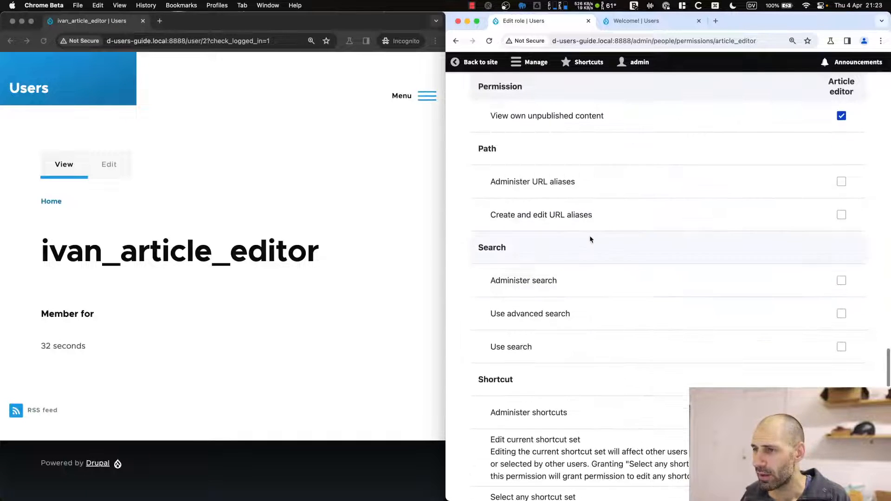
Allow Article editor to administer and create/edit URL aliases and use the administration pages.
click(842, 182)
click(841, 215)
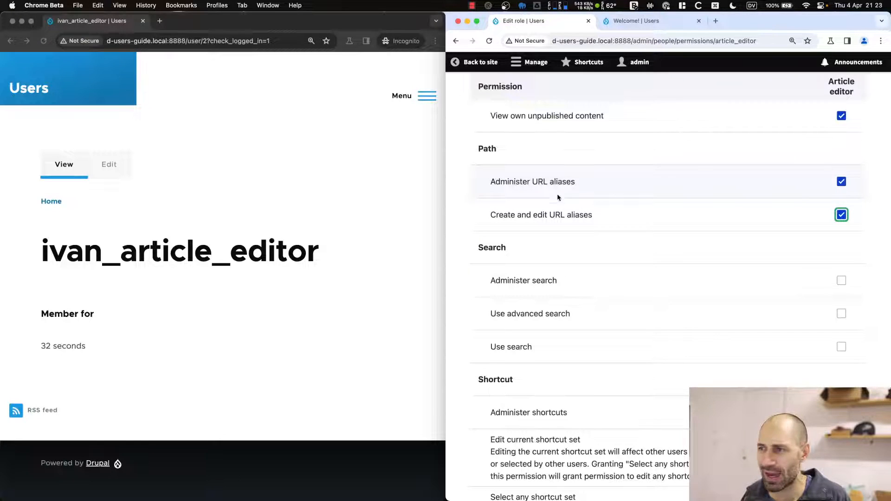
scroll(523, 246, down, 3)
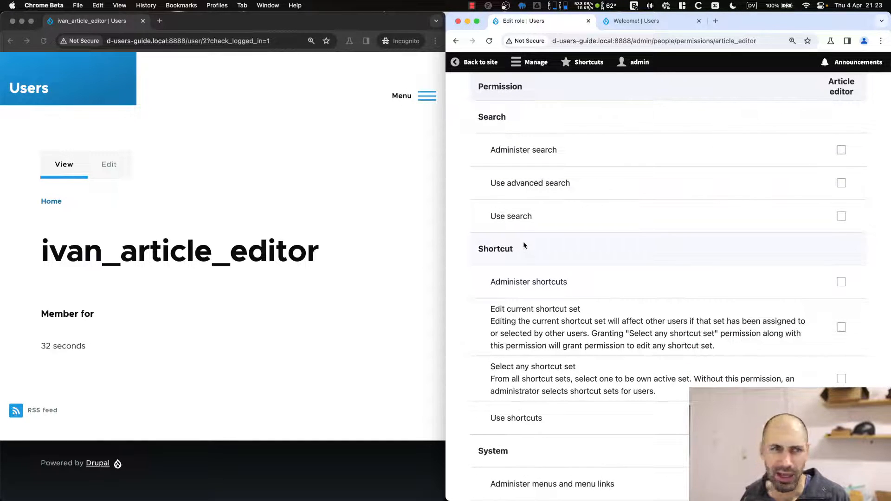
scroll(524, 246, down, 1)
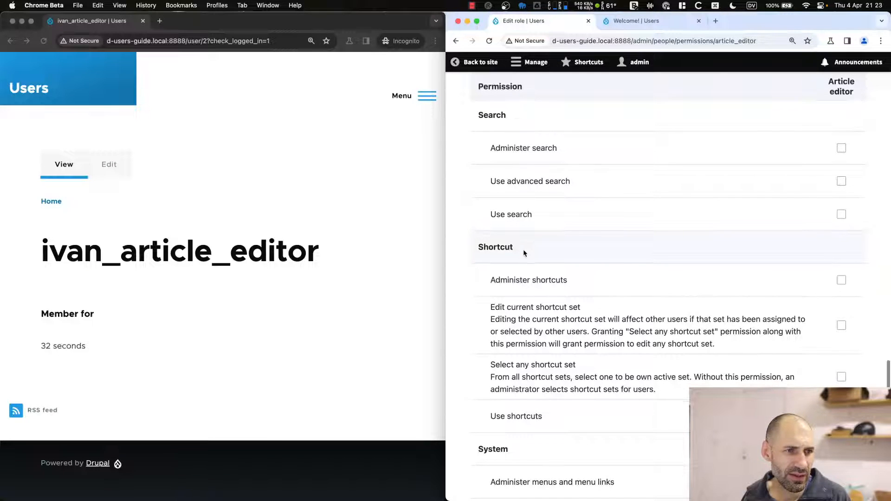
scroll(536, 256, down, 8)
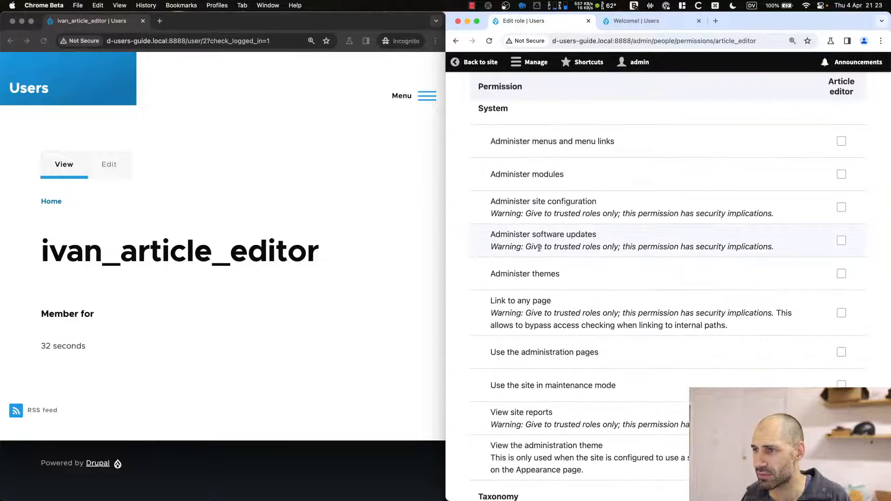
scroll(653, 247, down, 2)
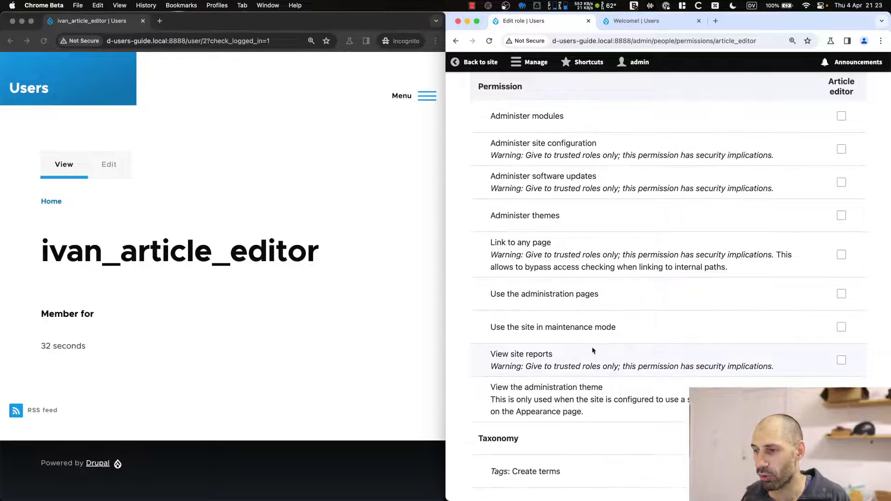
scroll(573, 344, down, 2)
scroll(573, 343, up, 1)
scroll(572, 335, down, 2)
scroll(580, 260, up, 1)
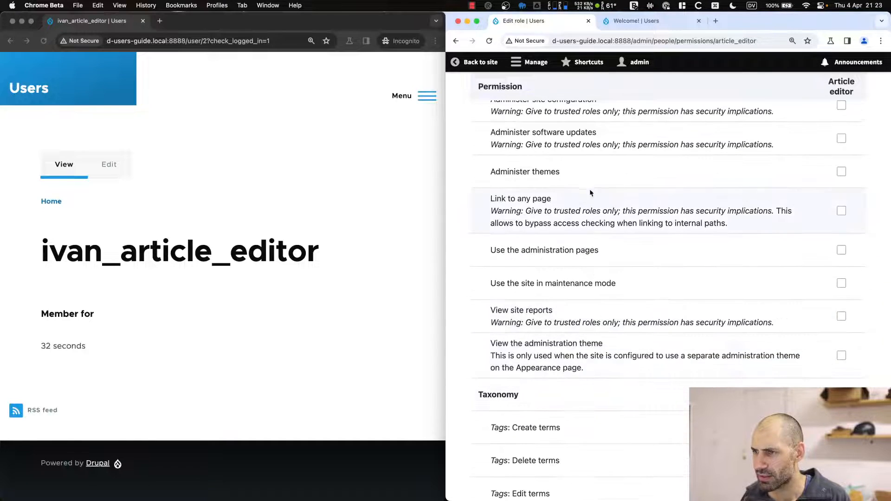
click(840, 251)
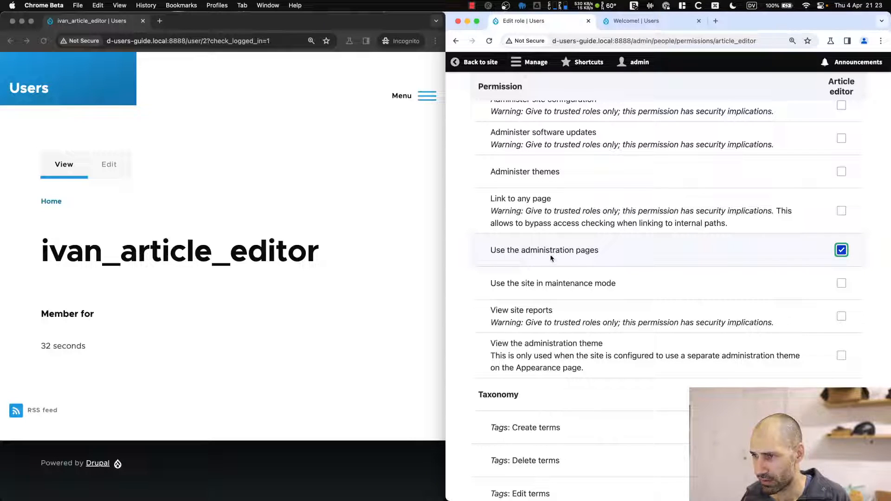
Grant Article editor the administration theme and Tags create and edit terms permissions.
scroll(675, 285, down, 5)
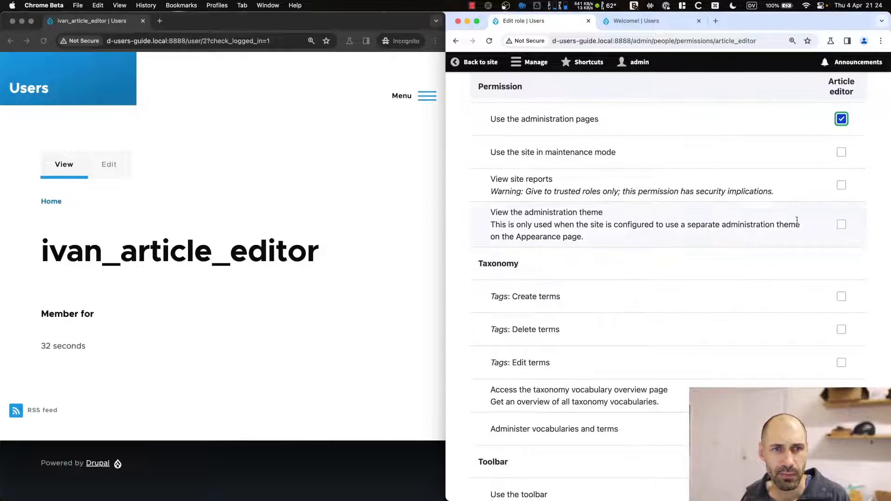
click(842, 224)
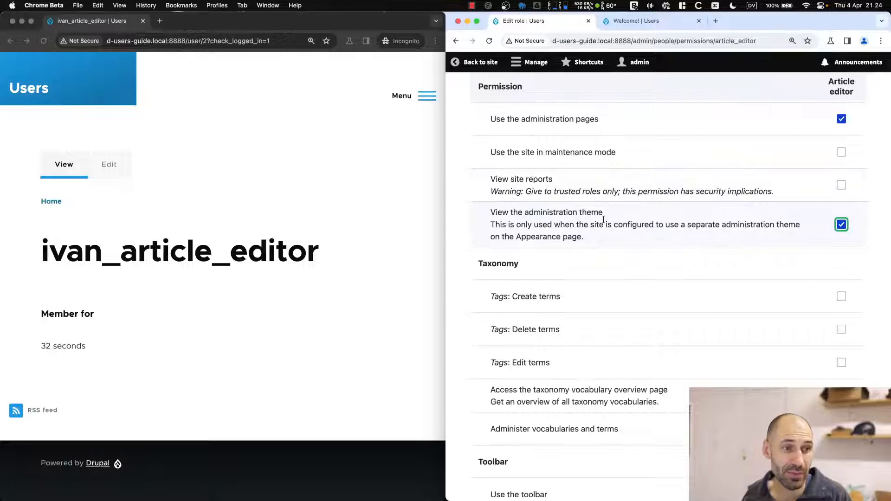
scroll(601, 228, down, 3)
click(841, 240)
scroll(840, 240, down, 8)
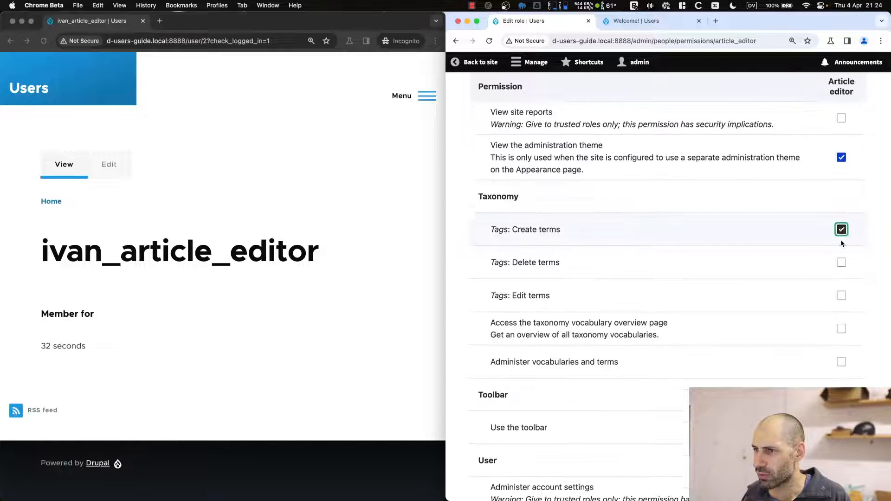
scroll(827, 212, up, 1)
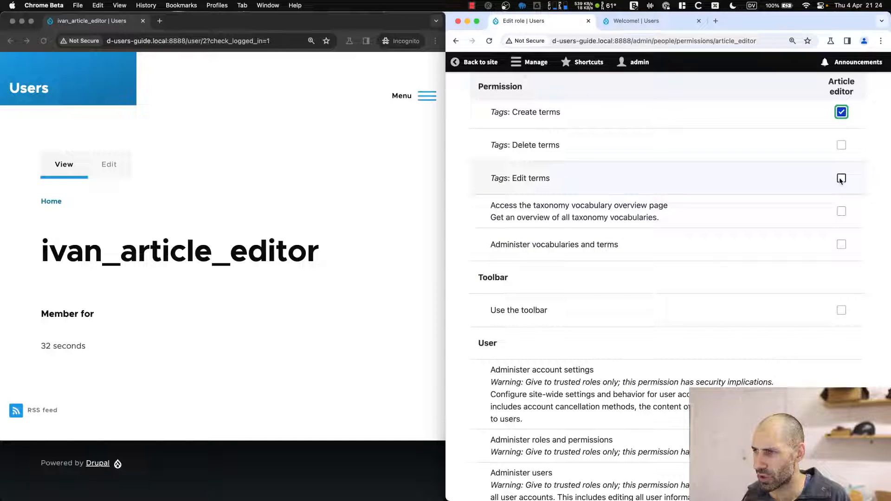
click(842, 179)
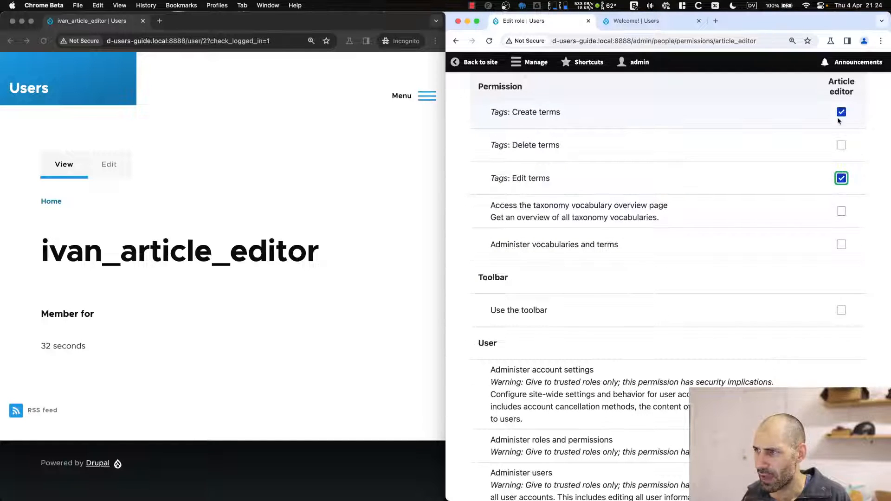
Allow Article editor to use the toolbar and save the role's permissions.
scroll(598, 236, down, 5)
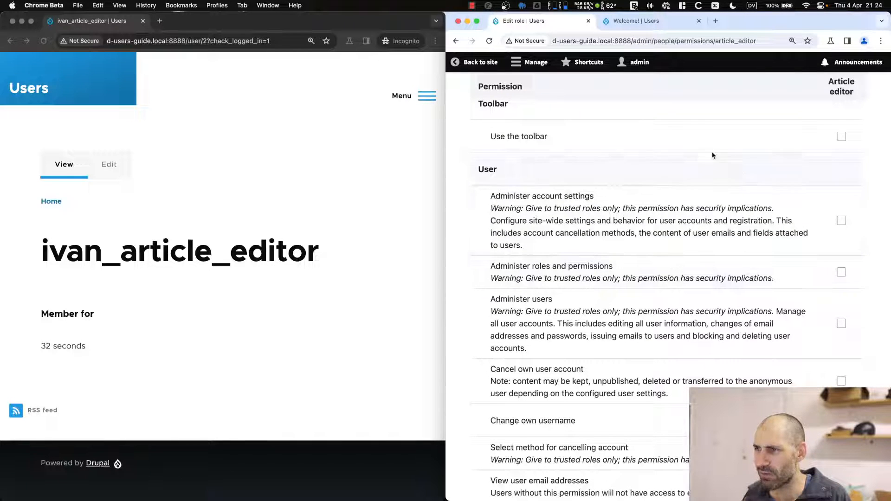
click(841, 137)
scroll(841, 138, down, 5)
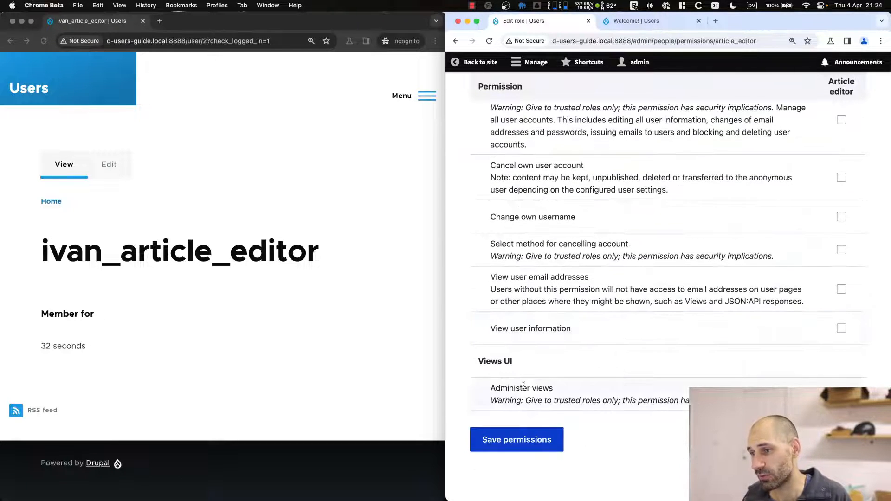
click(514, 442)
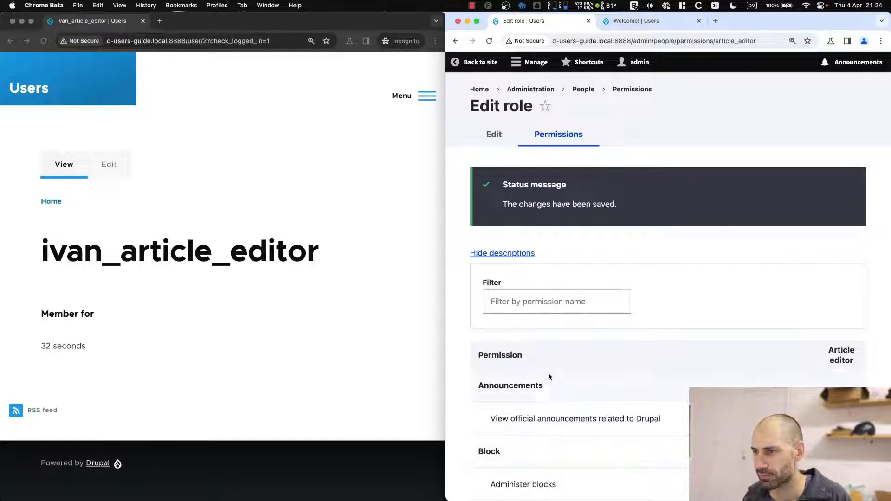
Reload the article editor's incognito window to pick up the new permissions, returning to the profile.
click(333, 286)
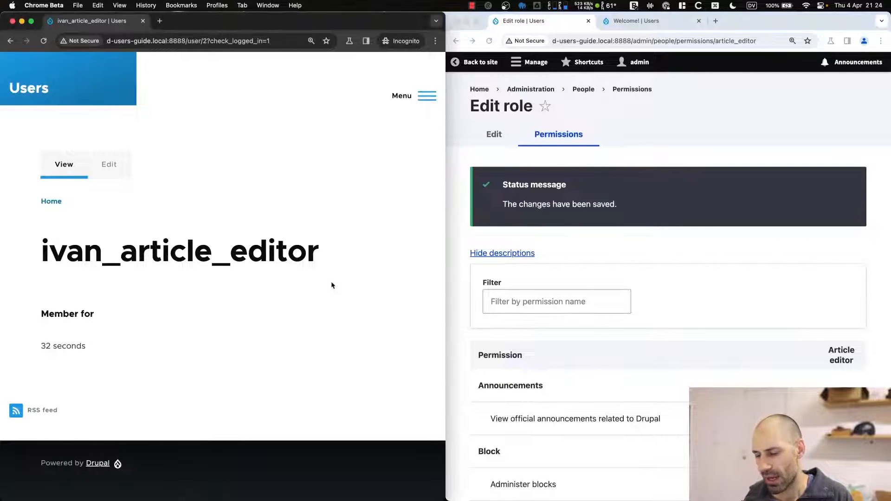
key(super+r)
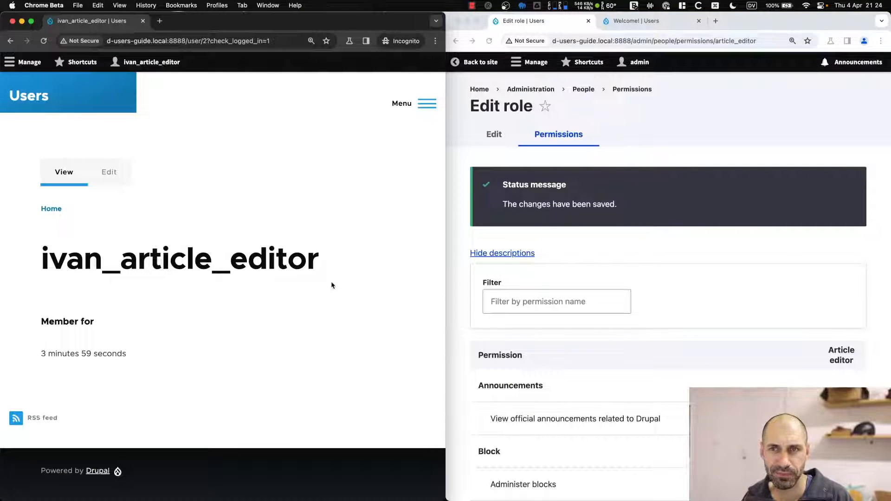
click(27, 65)
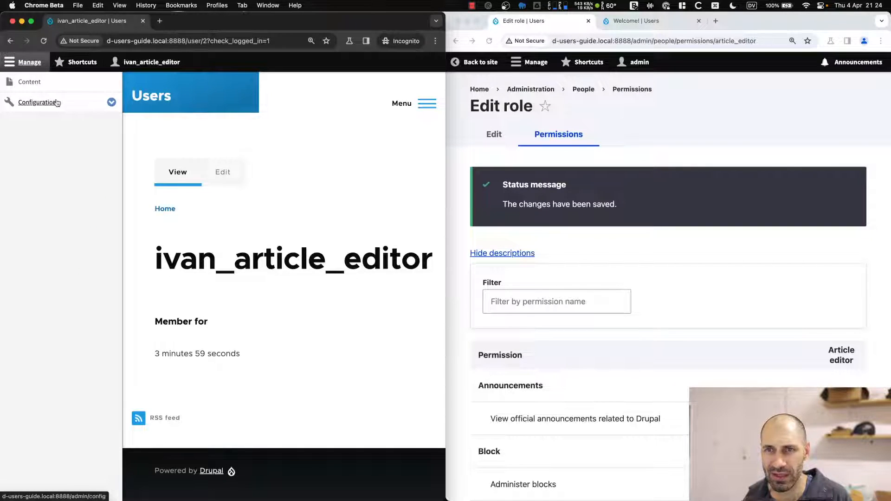
click(222, 172)
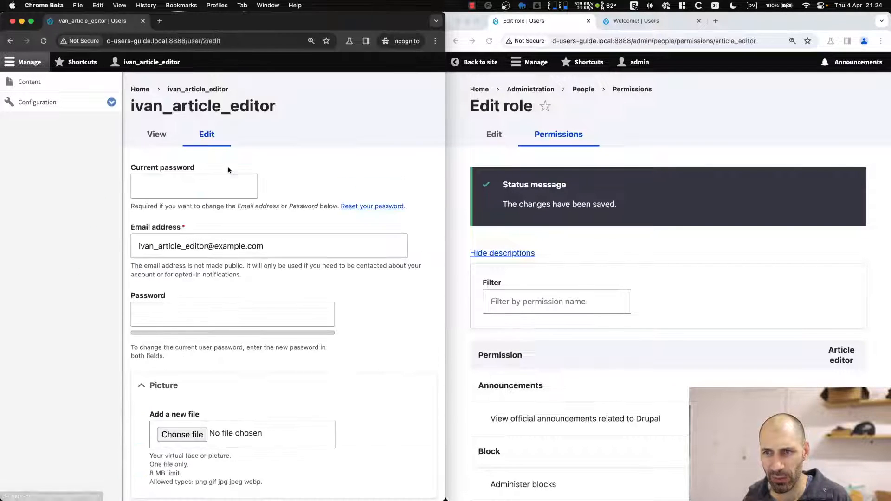
click(27, 62)
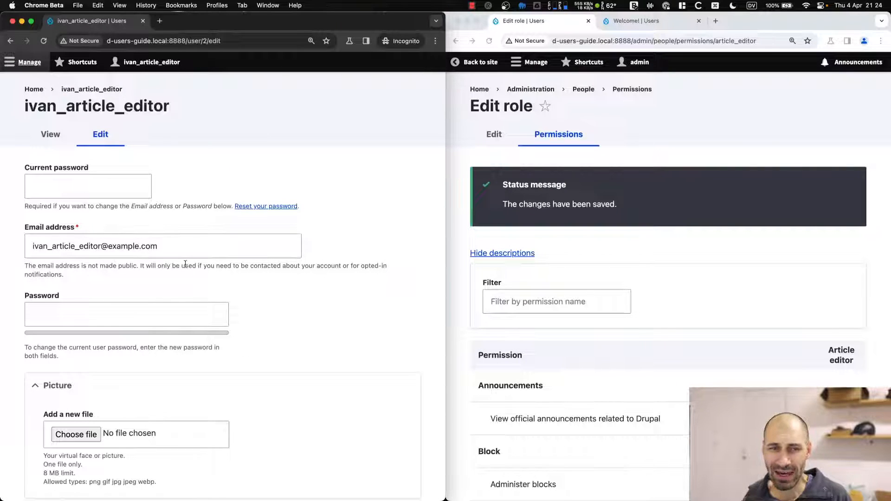
click(165, 263)
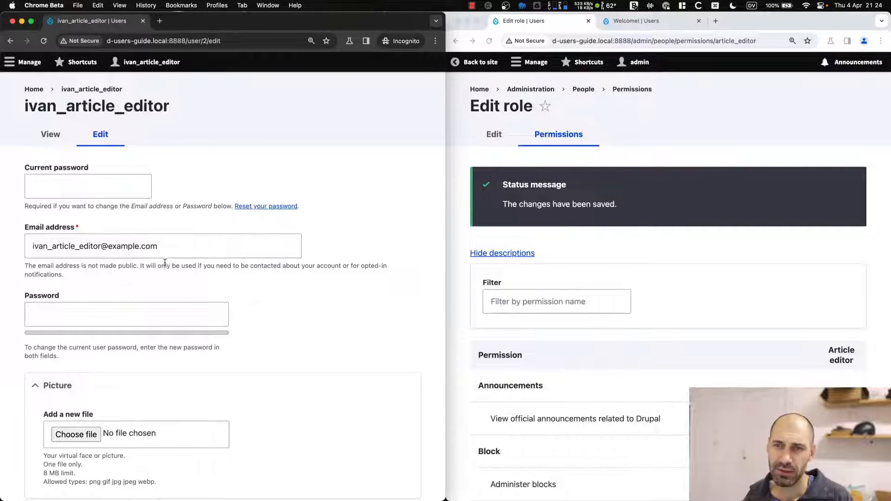
key(super+Left)
Go to Manage > Content and start adding new content.
click(30, 63)
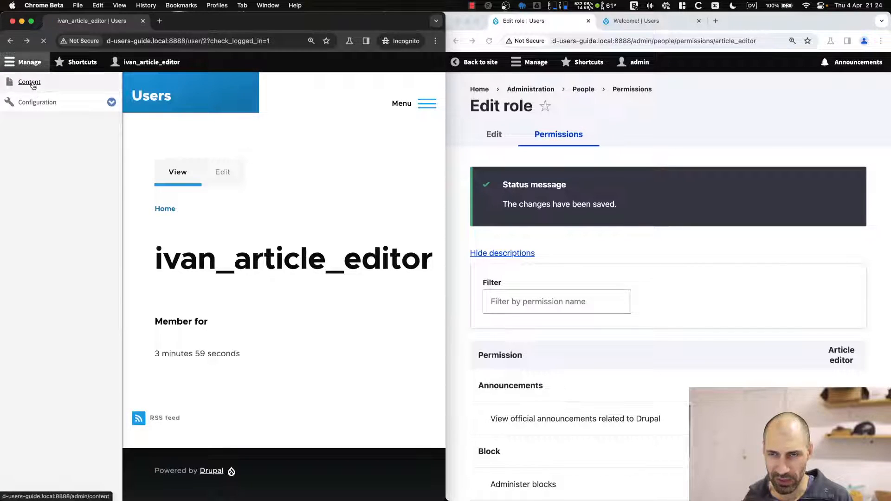
click(31, 83)
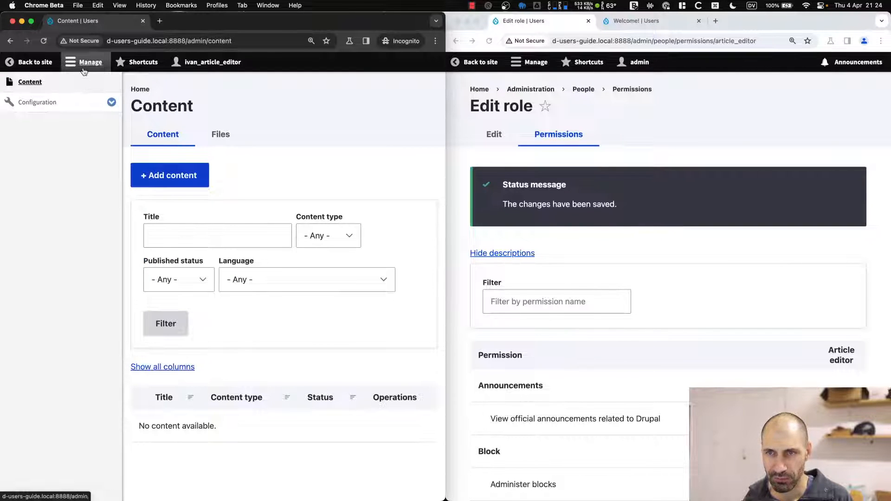
click(85, 69)
click(69, 175)
Enter the title 'Test article' and the body text 'Test article body'.
click(78, 167)
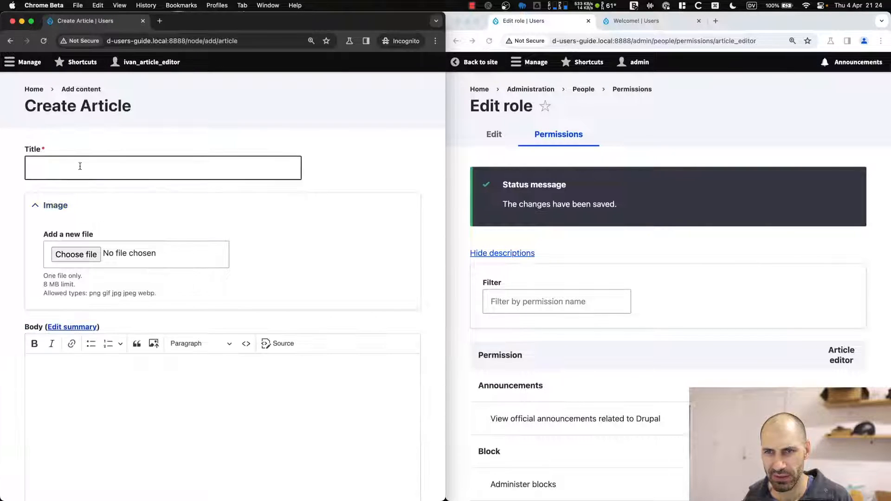
text(Test article)
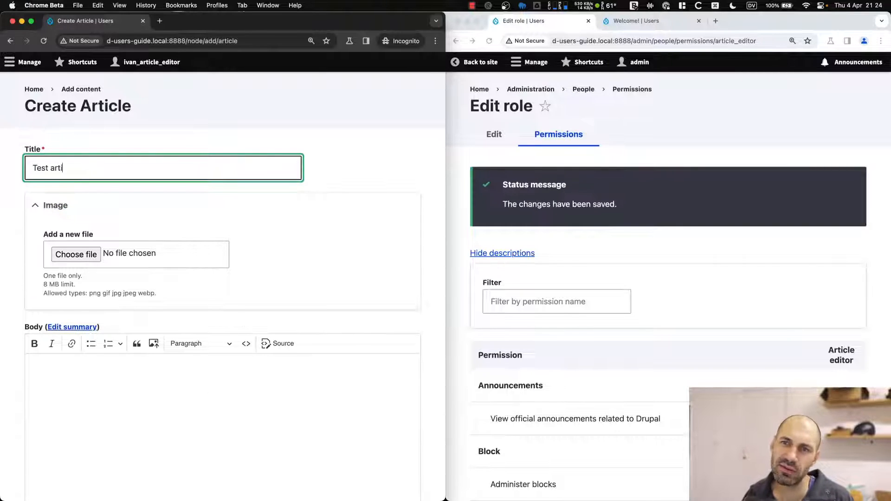
click(107, 426)
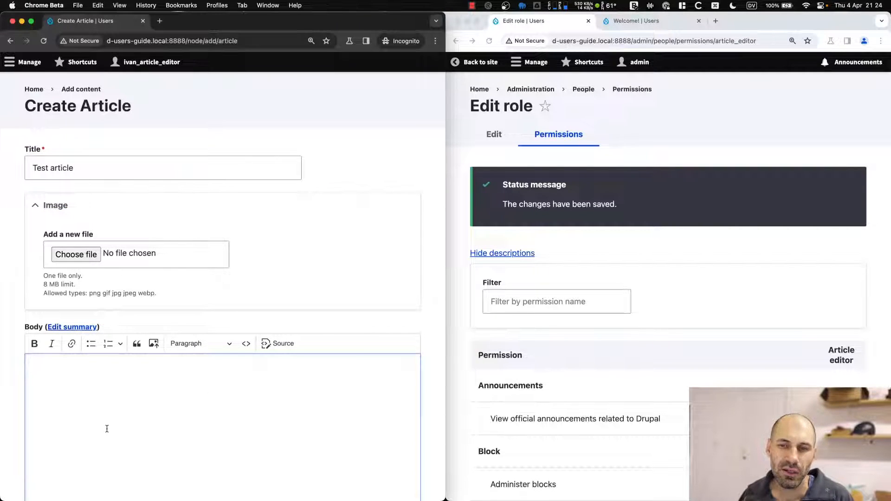
text(Test article body)
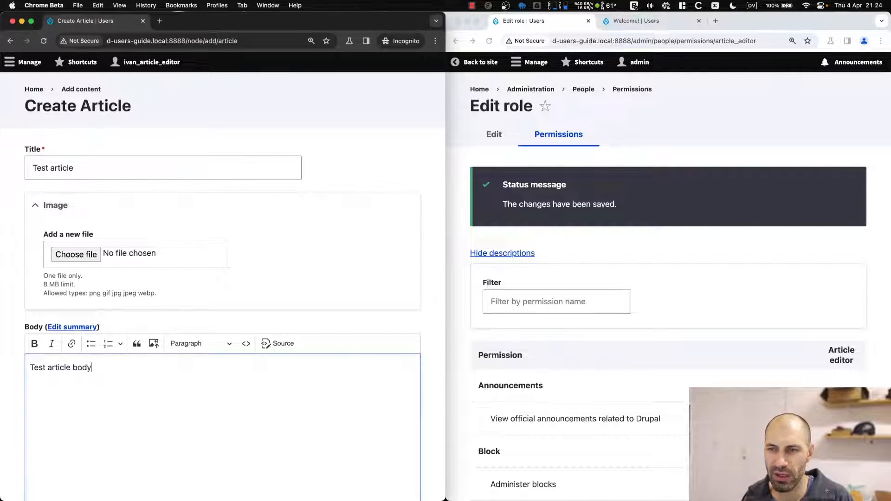
Keep the Basic HTML text format, tag the article Tag1 and save it.
scroll(124, 409, down, 5)
click(108, 307)
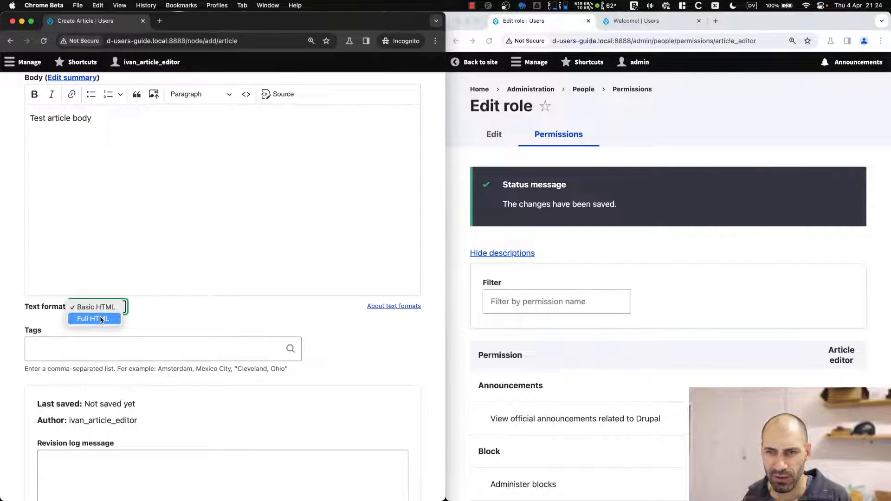
click(145, 314)
click(114, 347)
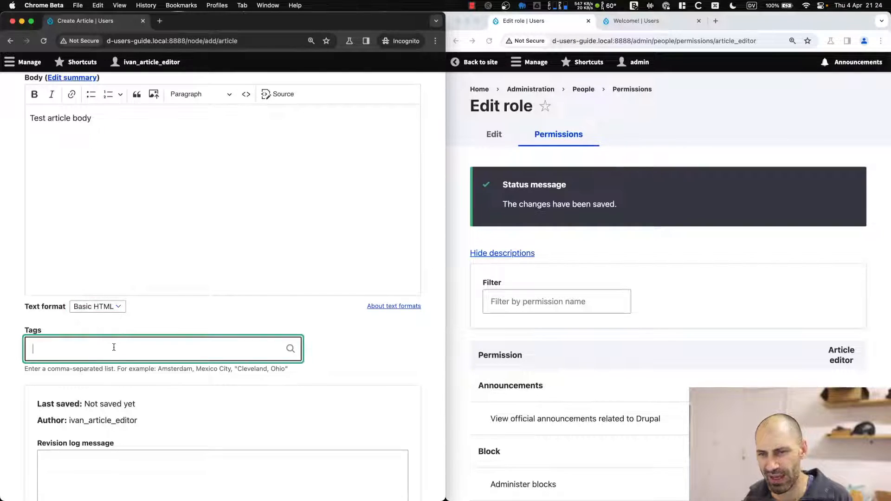
text(Tag1)
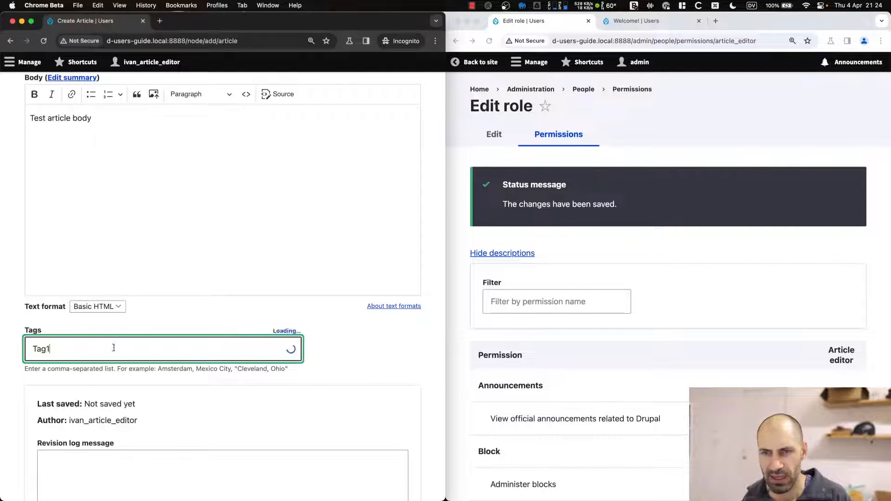
scroll(111, 357, down, 5)
click(48, 438)
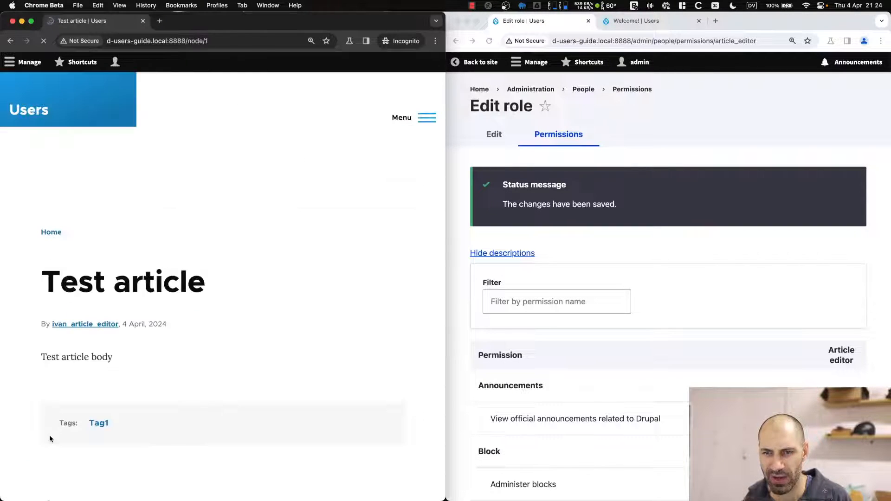
Give the Test article the URL alias /test-article and save it.
click(108, 241)
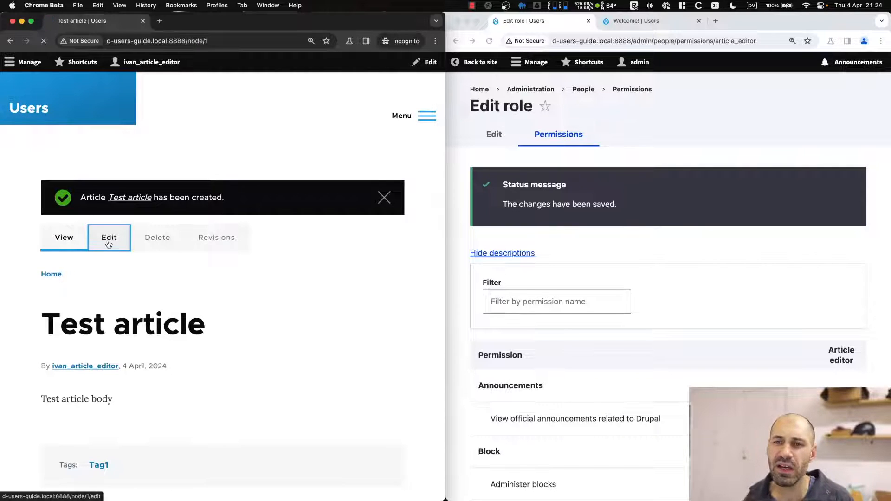
scroll(140, 325, down, 10)
click(59, 371)
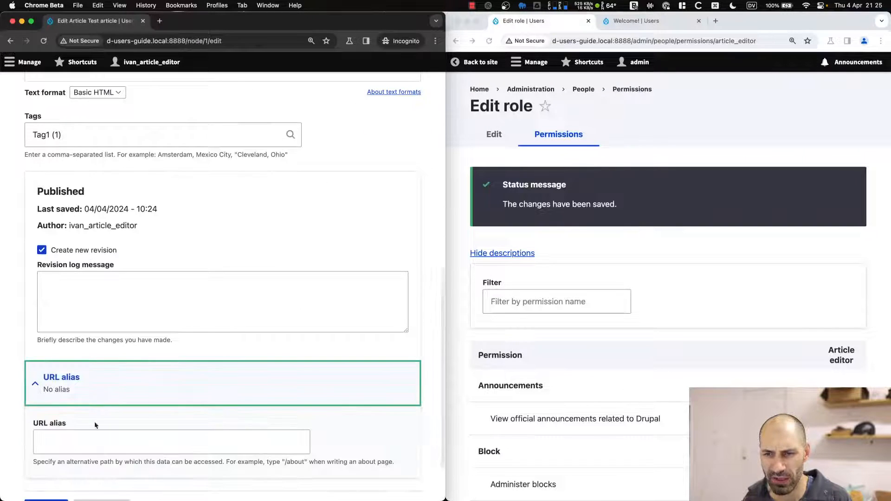
click(81, 426)
text(/)
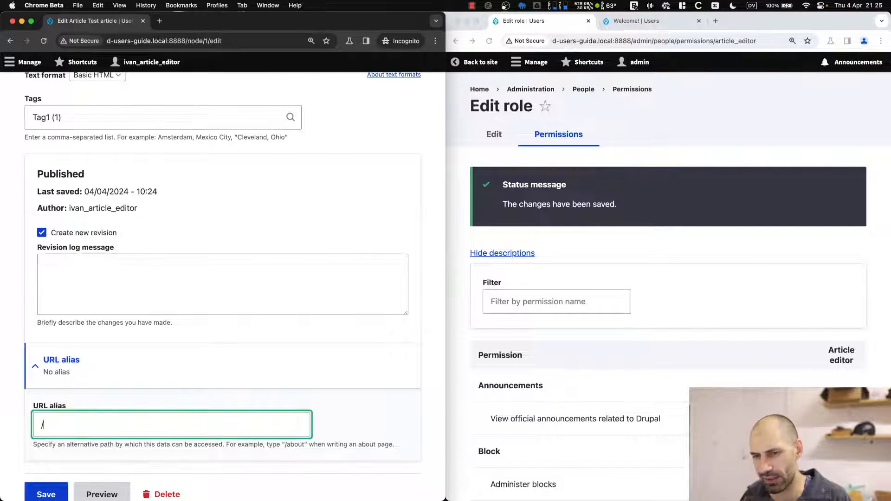
text(test-article)
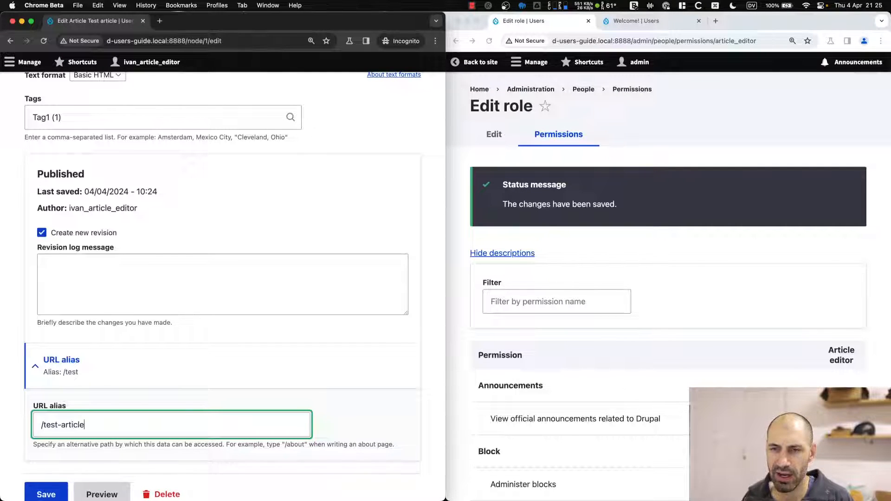
scroll(76, 414, down, 2)
click(44, 437)
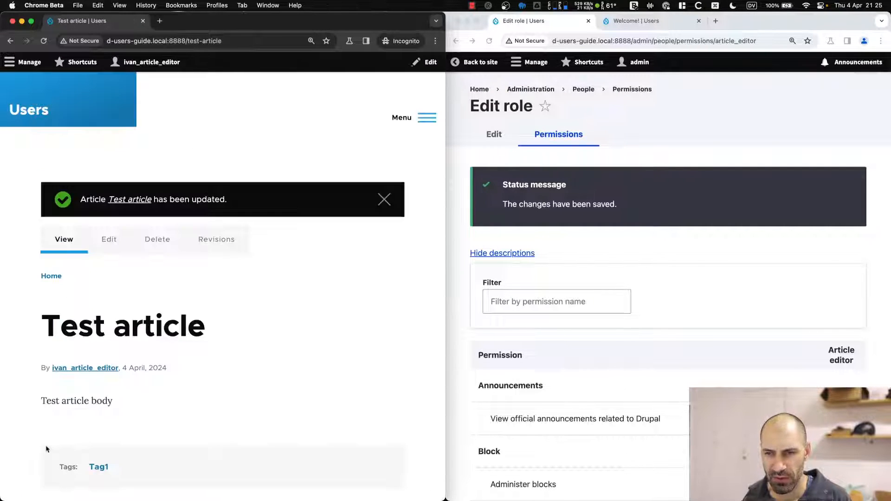
click(383, 200)
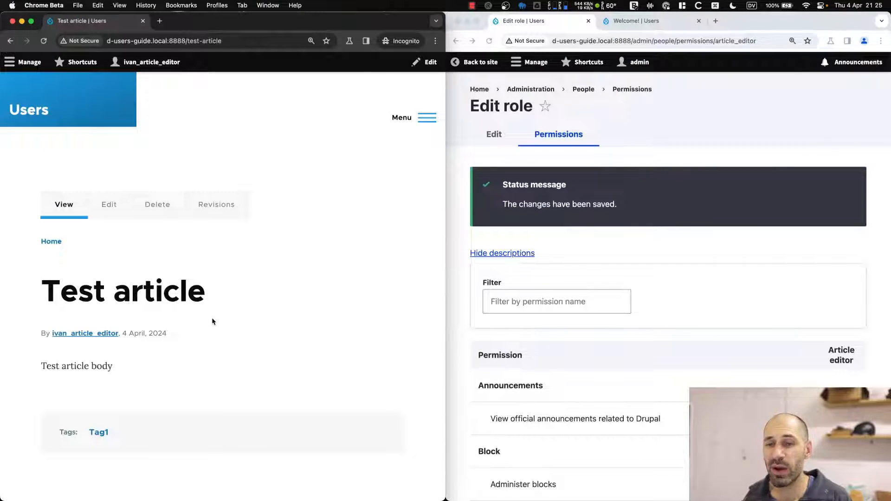
Switch the article body to the Full HTML text format and save the article.
scroll(214, 322, down, 1)
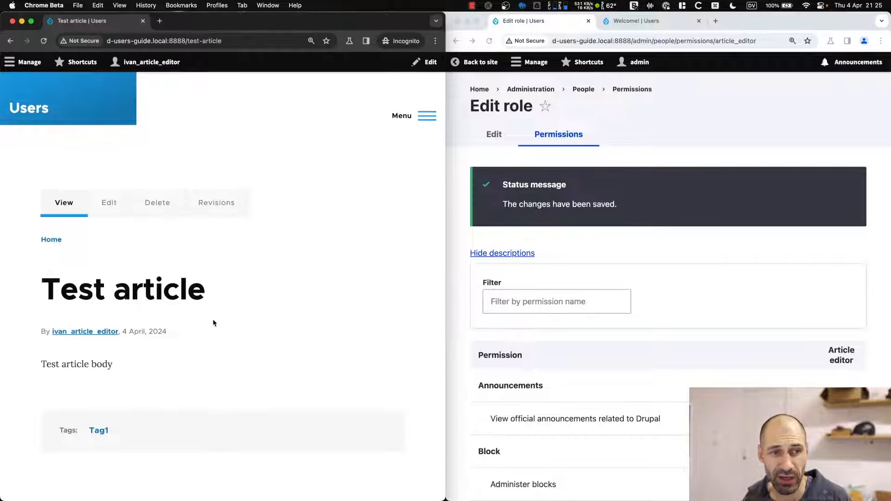
click(118, 212)
scroll(125, 274, down, 5)
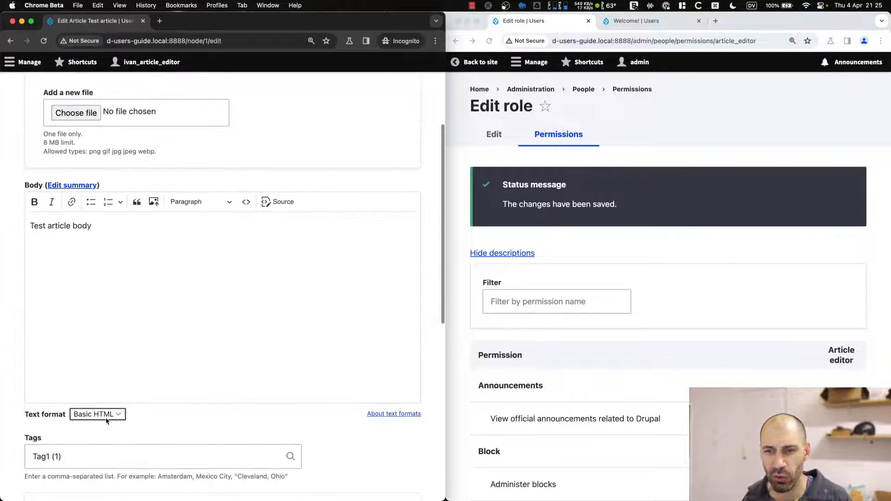
click(106, 421)
click(95, 426)
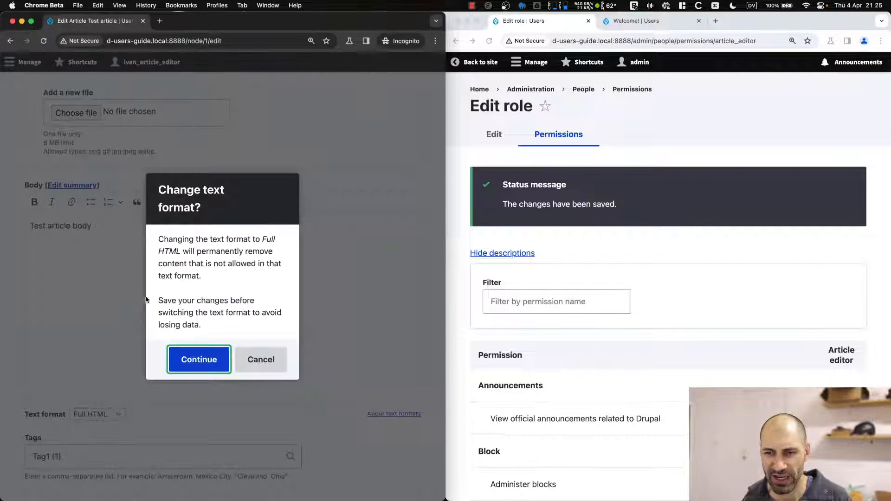
click(202, 362)
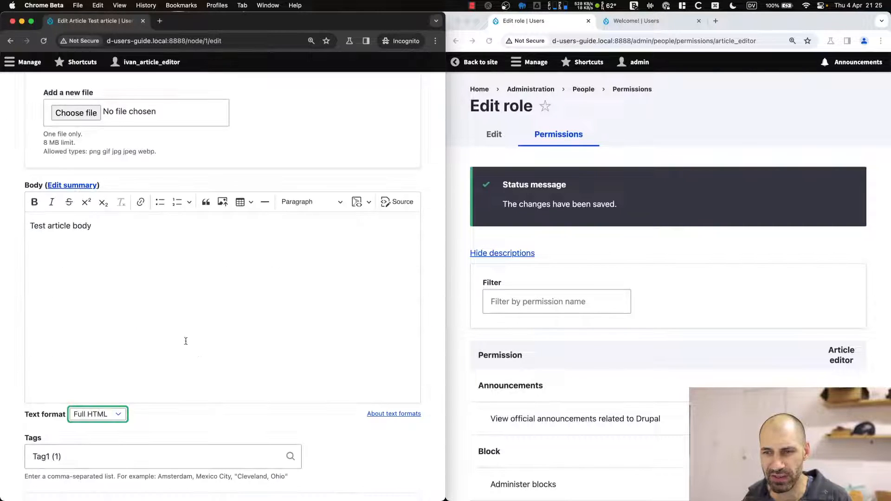
click(95, 413)
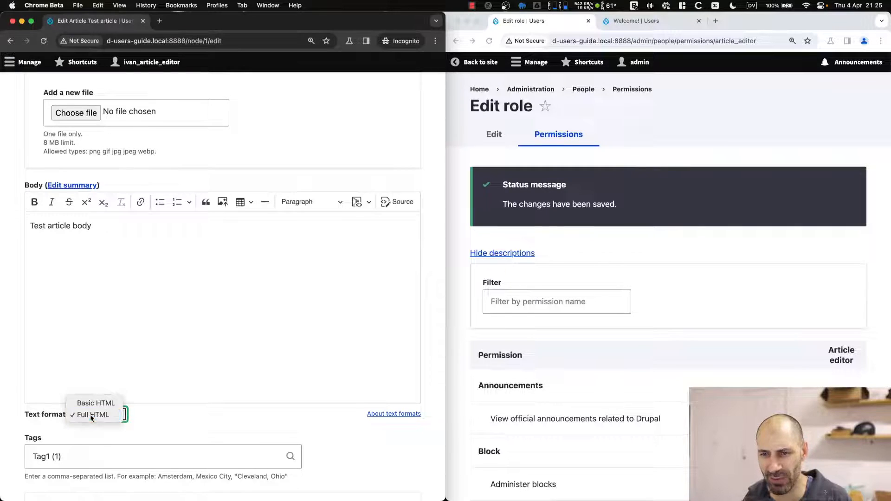
click(92, 414)
scroll(92, 414, down, 10)
click(45, 439)
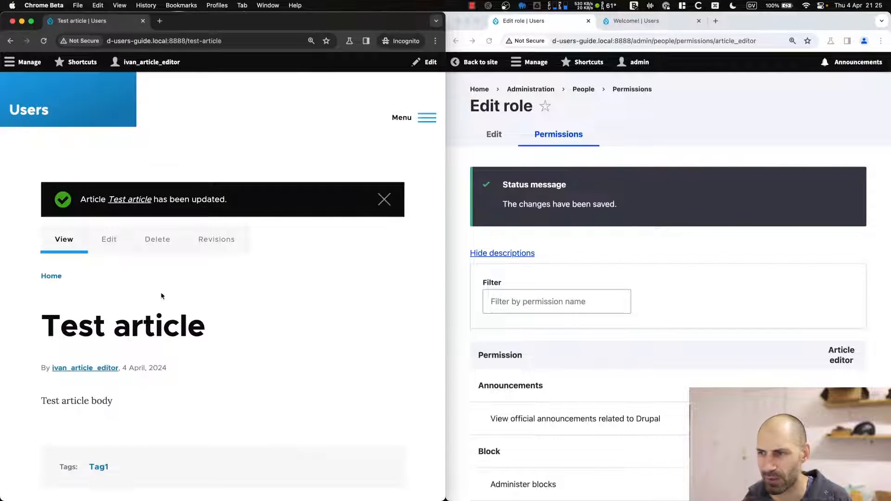
Uncheck 'Use the Full HTML text format' for Article editor and save the permissions.
click(737, 237)
scroll(741, 238, down, 15)
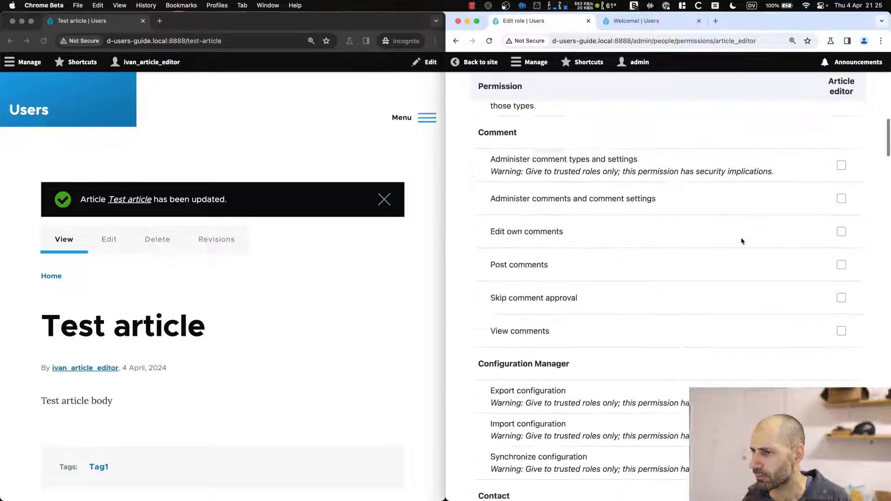
scroll(740, 237, down, 8)
scroll(704, 205, up, 1)
scroll(702, 211, down, 4)
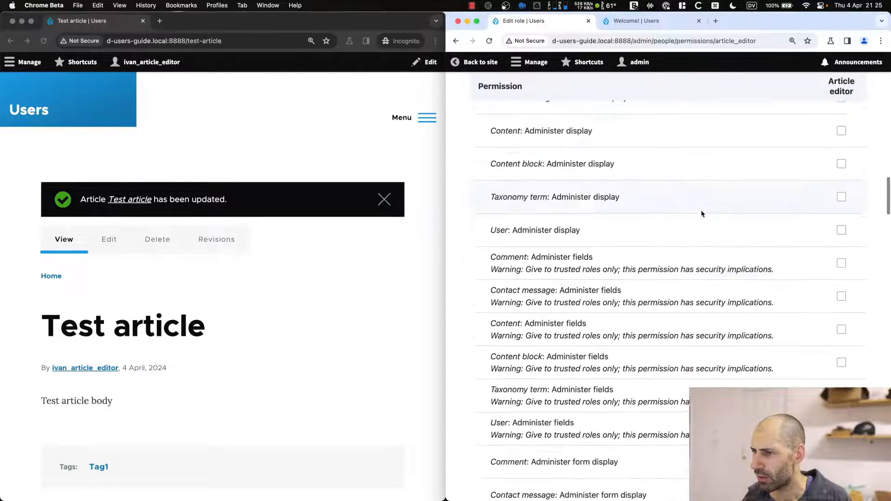
scroll(701, 213, down, 20)
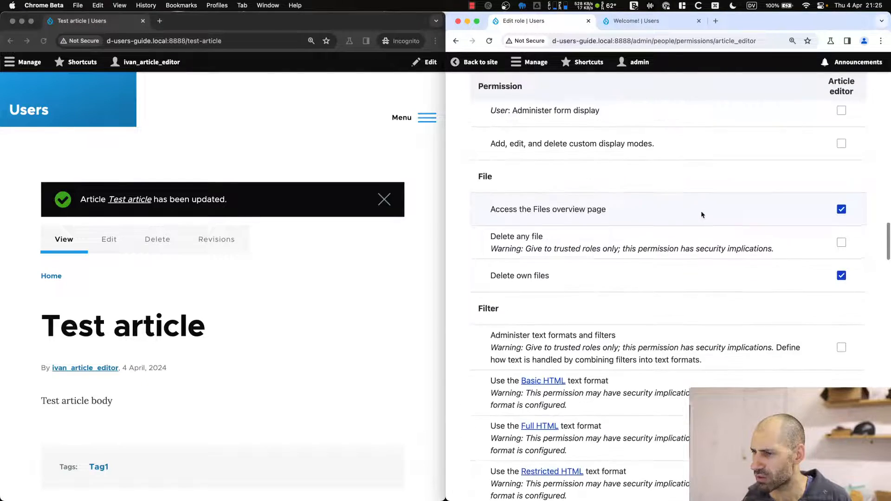
click(840, 281)
scroll(686, 328, down, 20)
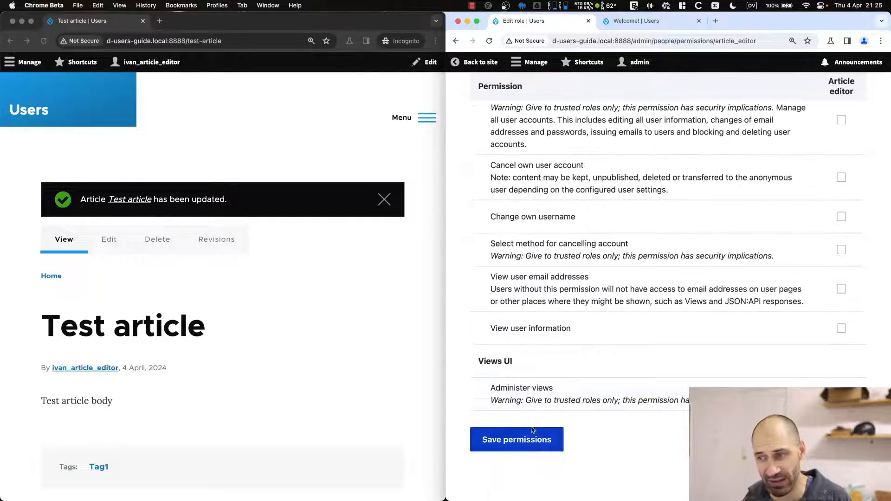
click(532, 431)
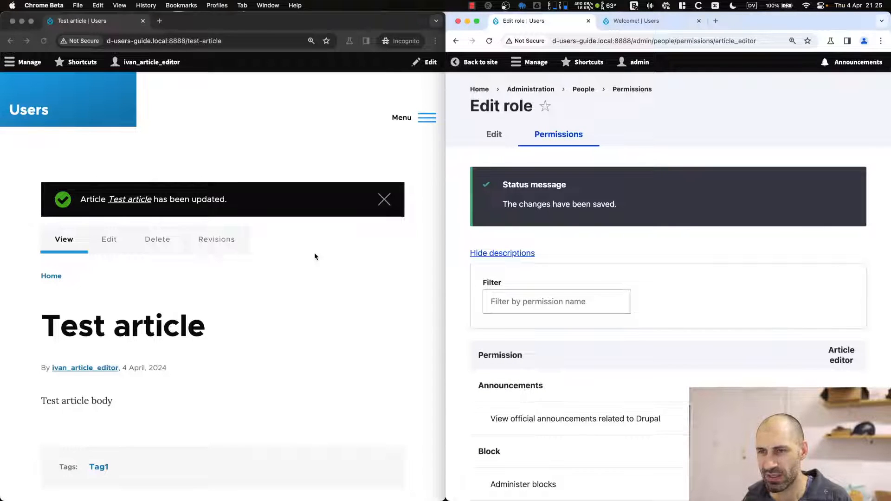
In the article editor's window, open the Test article's edit form to see the locked body.
click(315, 256)
click(384, 200)
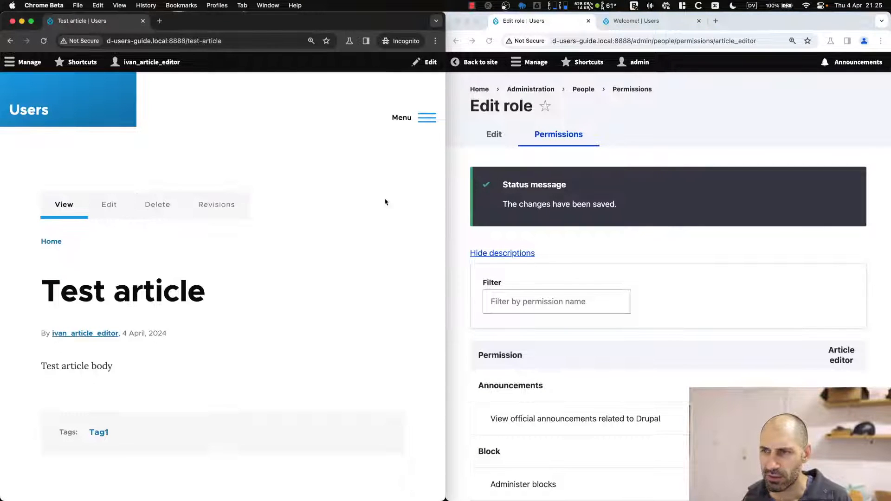
click(107, 205)
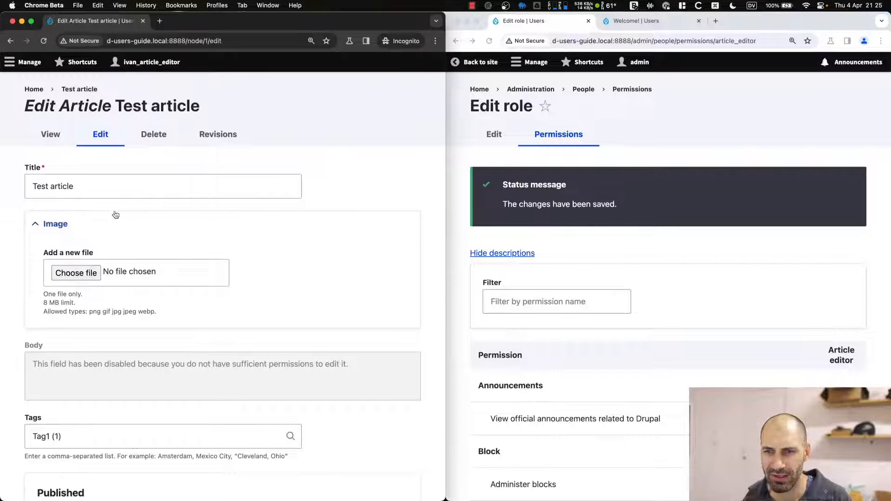
scroll(116, 214, down, 4)
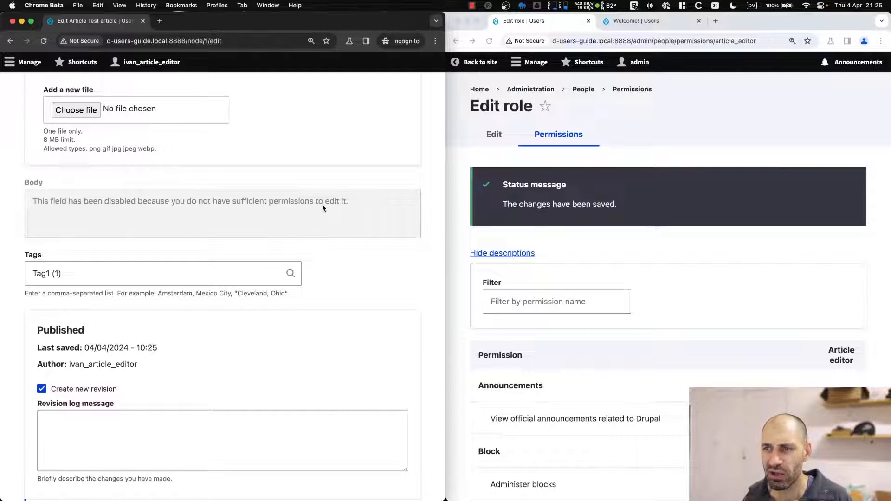
Re-check Full HTML for Article editor, save permissions, and reload the Test article edit form.
scroll(648, 286, down, 4)
scroll(724, 270, down, 10)
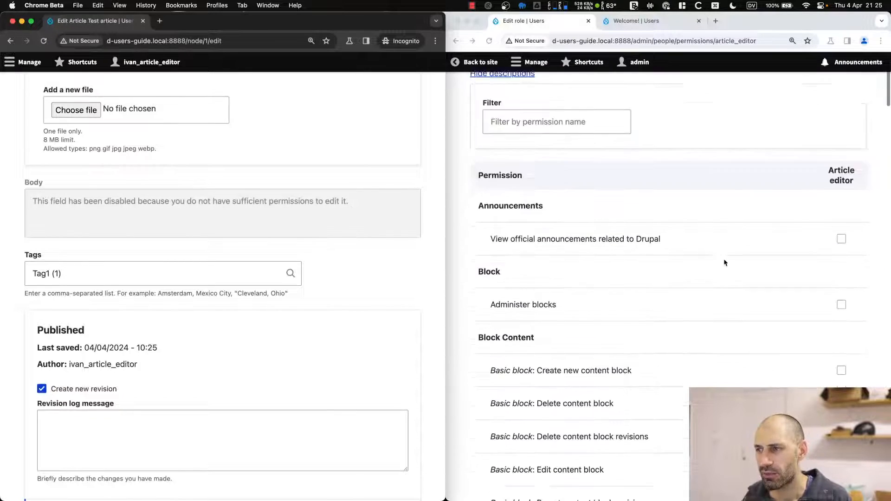
scroll(733, 269, down, 20)
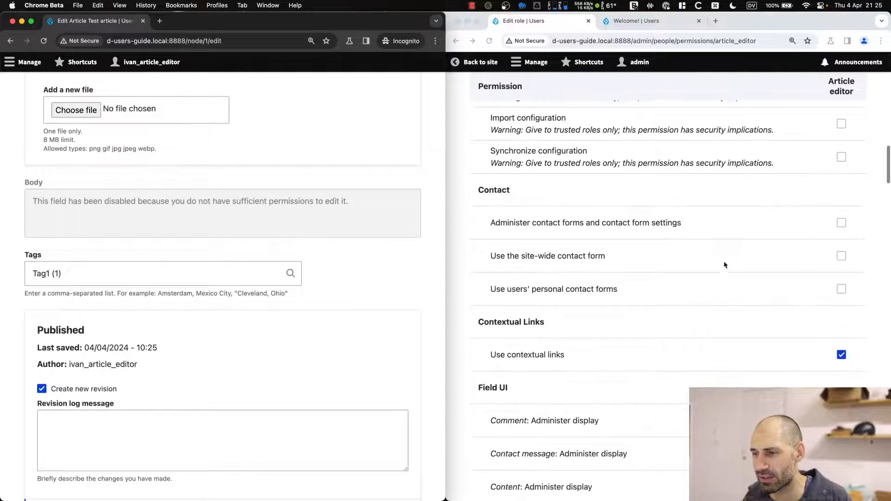
scroll(721, 270, down, 8)
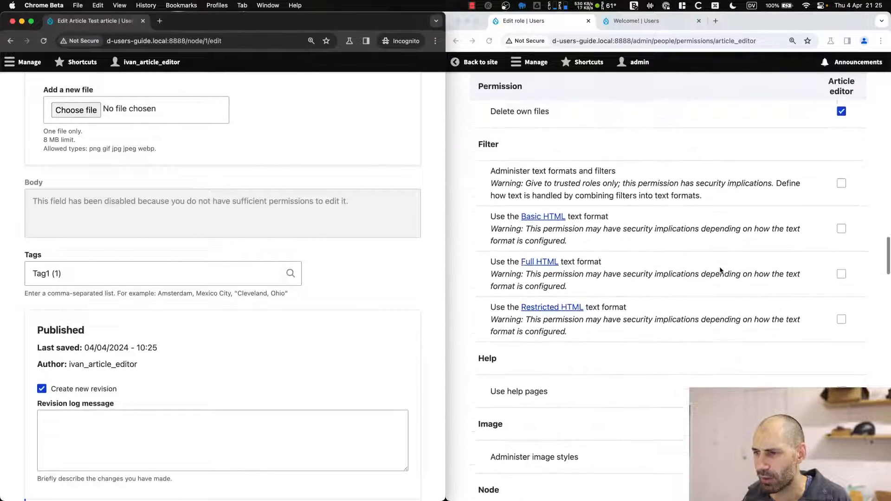
click(833, 202)
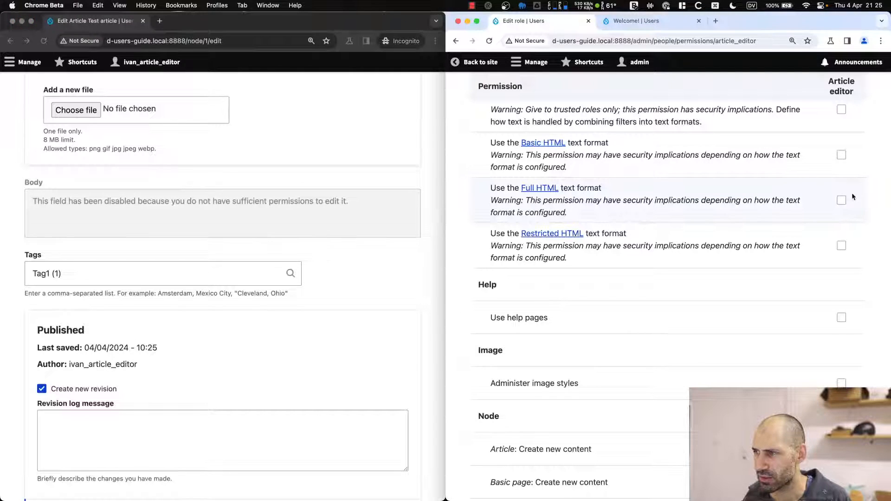
click(841, 201)
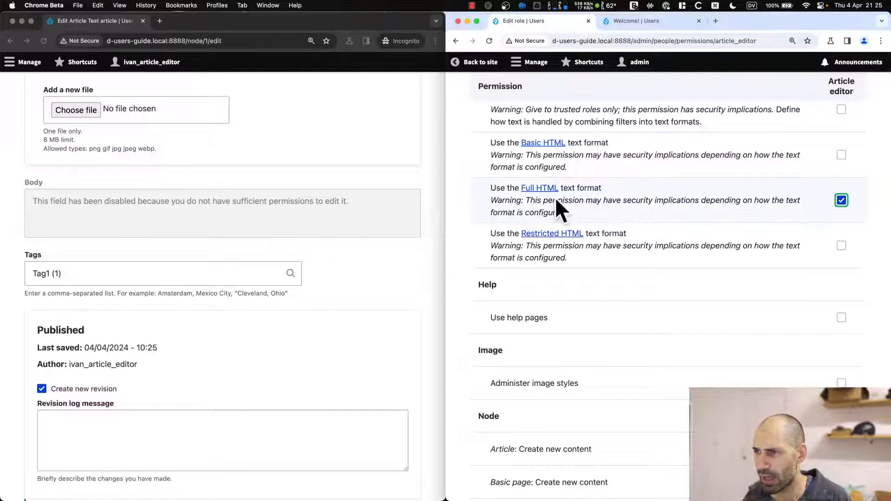
scroll(538, 278, down, 15)
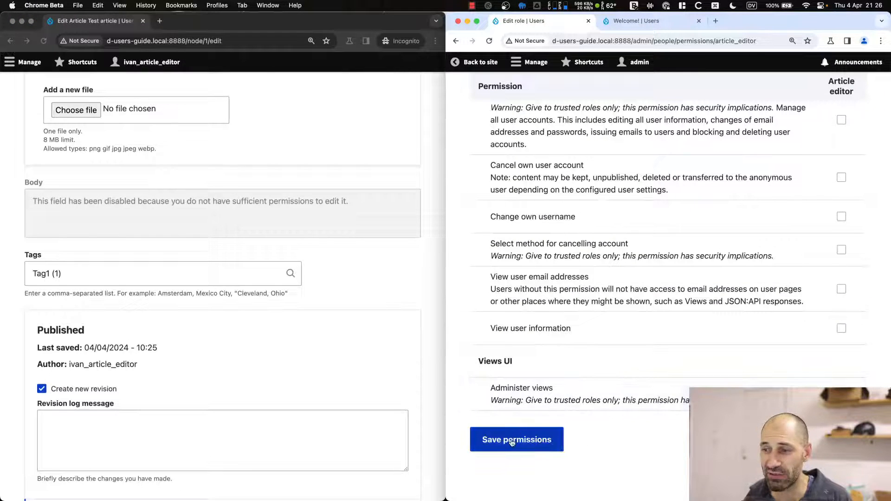
click(510, 442)
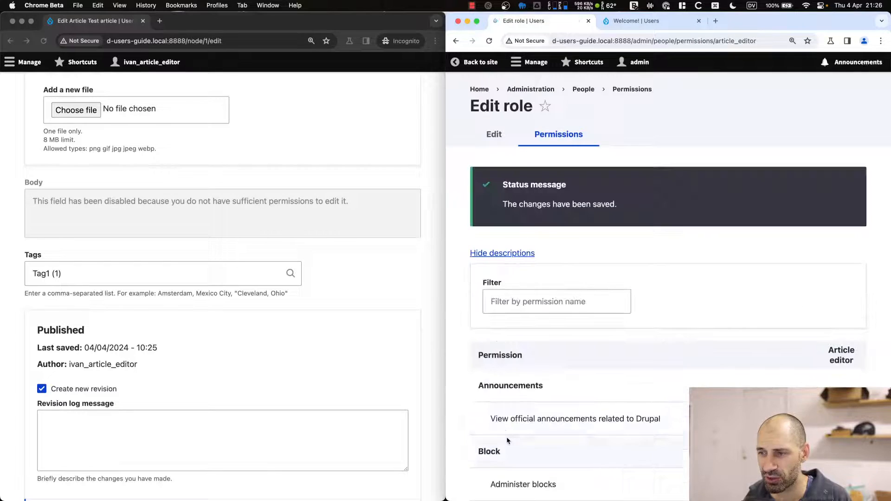
click(244, 251)
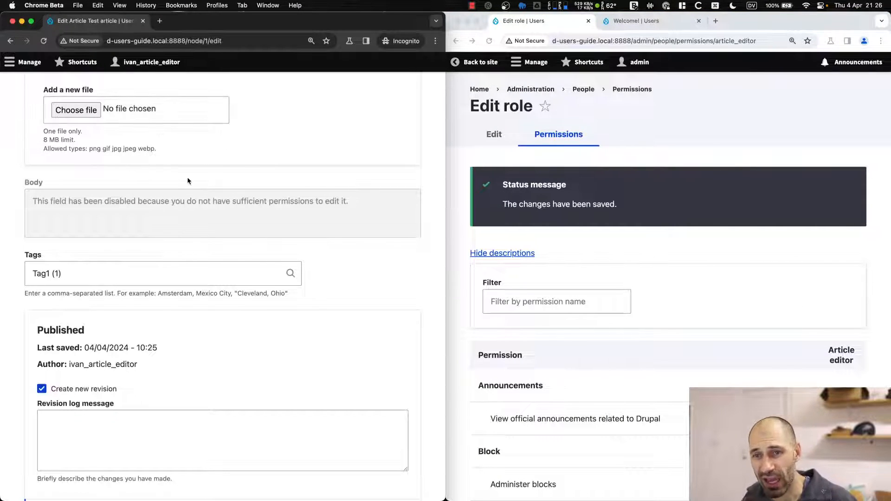
key(super+r)
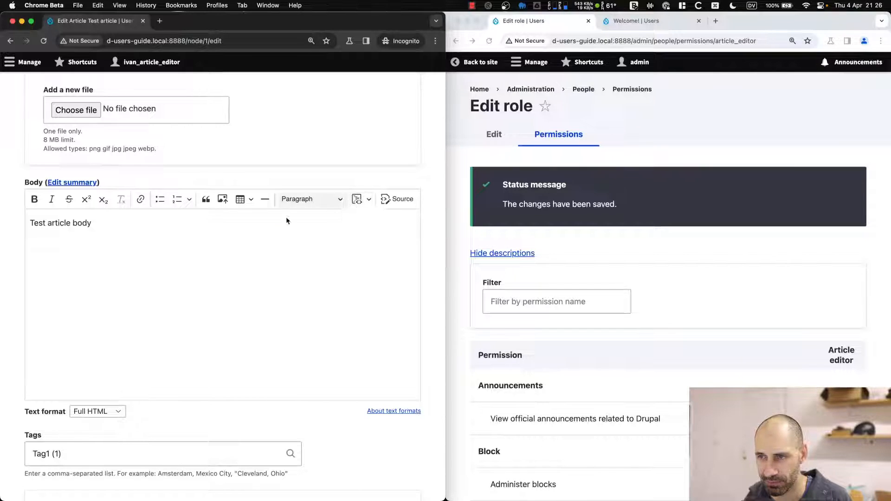
click(96, 260)
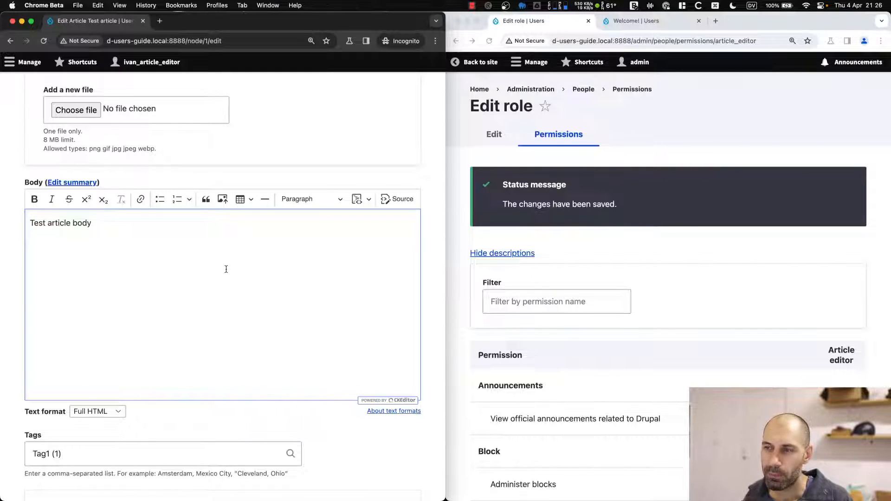
drag(99, 225, 13, 227)
click(39, 223)
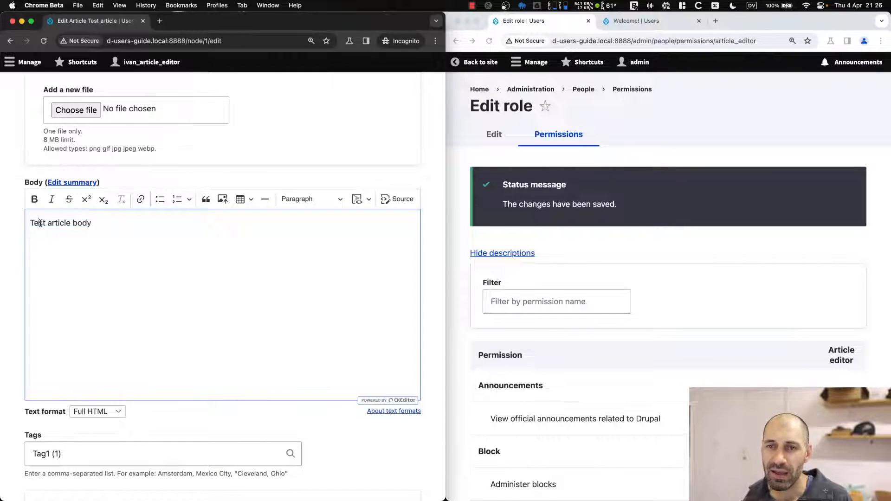
triple_click(40, 223)
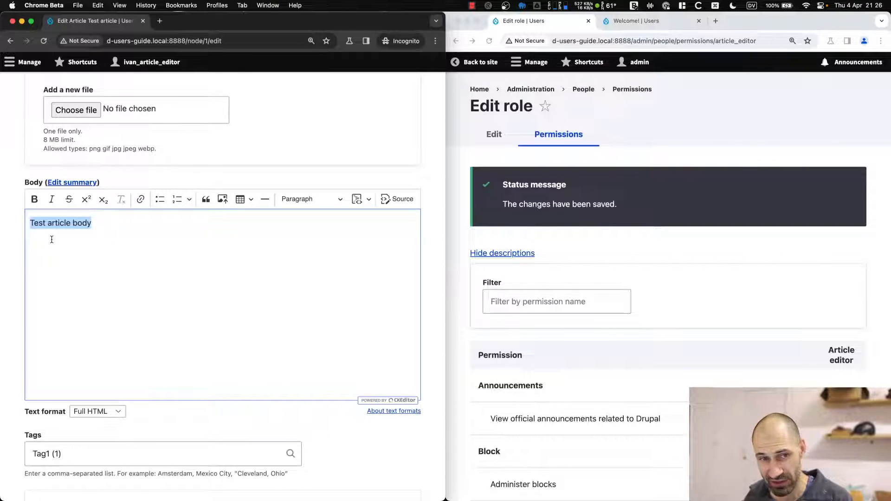
click(256, 169)
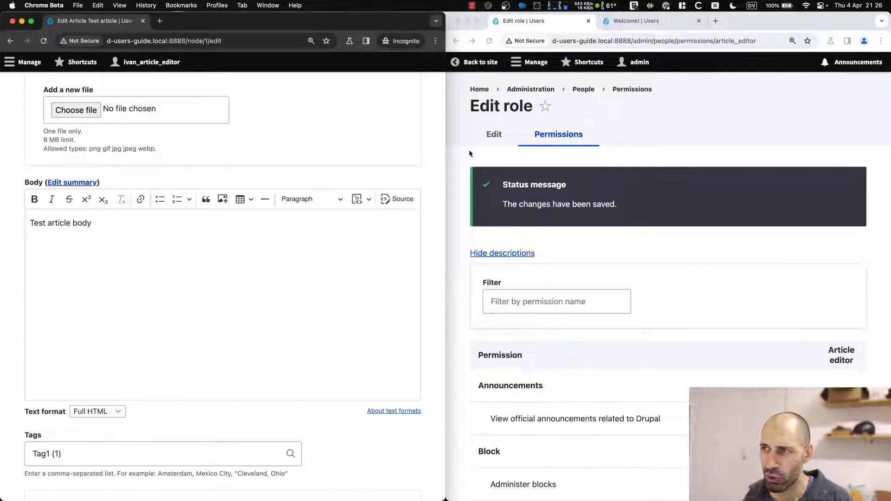
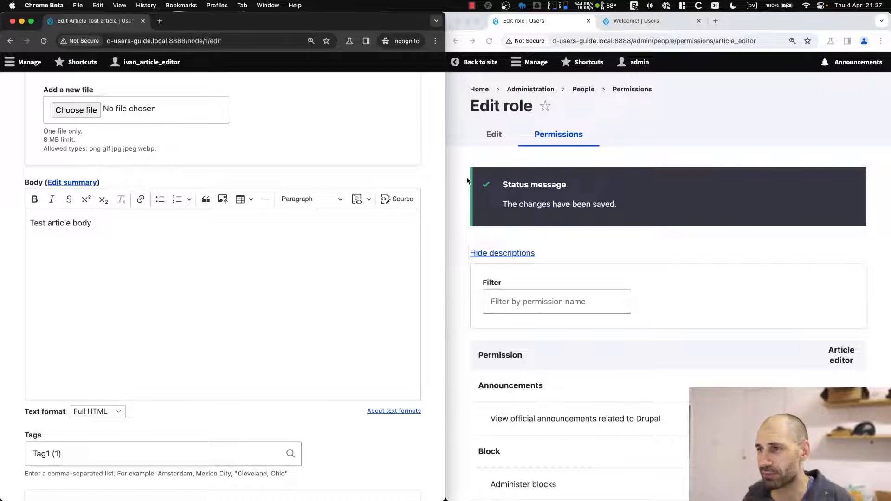
Leave the edit form and open the published Test article page from its View tab.
scroll(325, 218, up, 5)
click(82, 133)
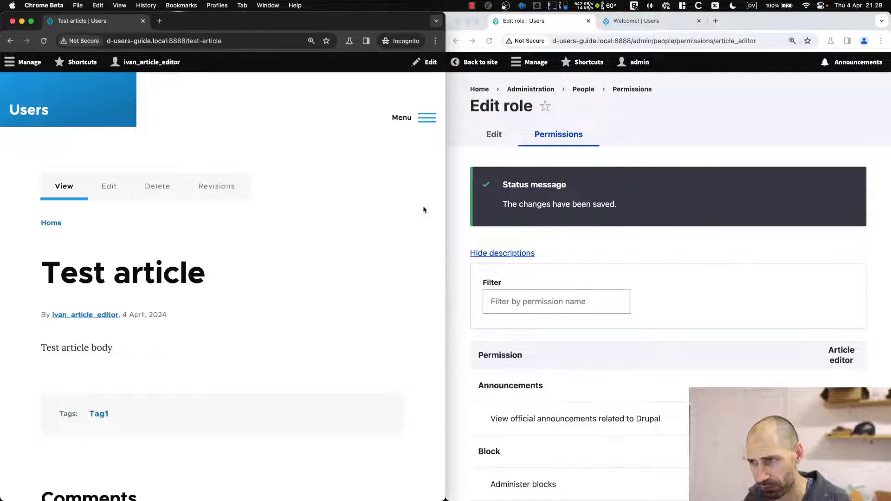
In the admin window, tick Administer users for Article editor, noting the trusted-roles security warning.
click(660, 249)
scroll(661, 248, down, 15)
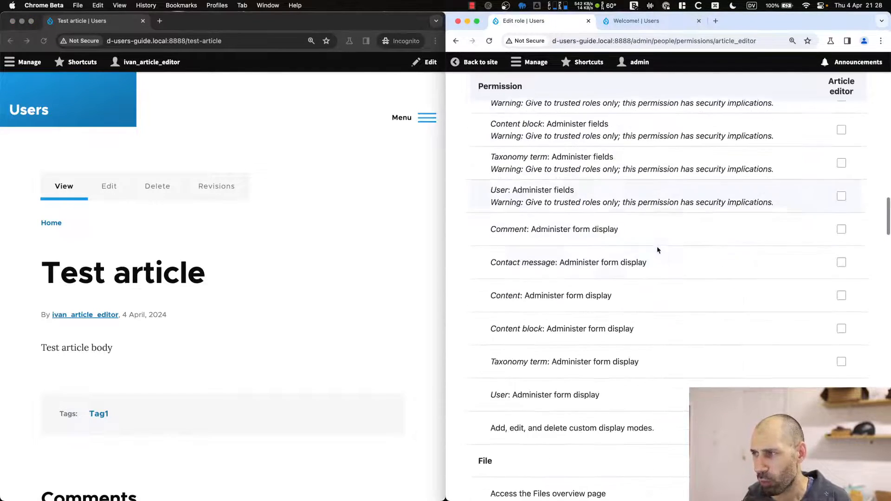
scroll(657, 249, down, 20)
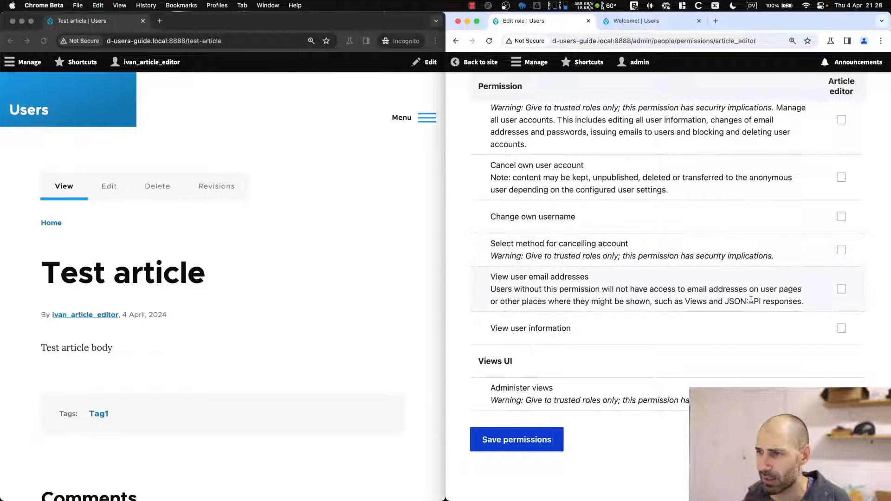
scroll(673, 239, up, 3)
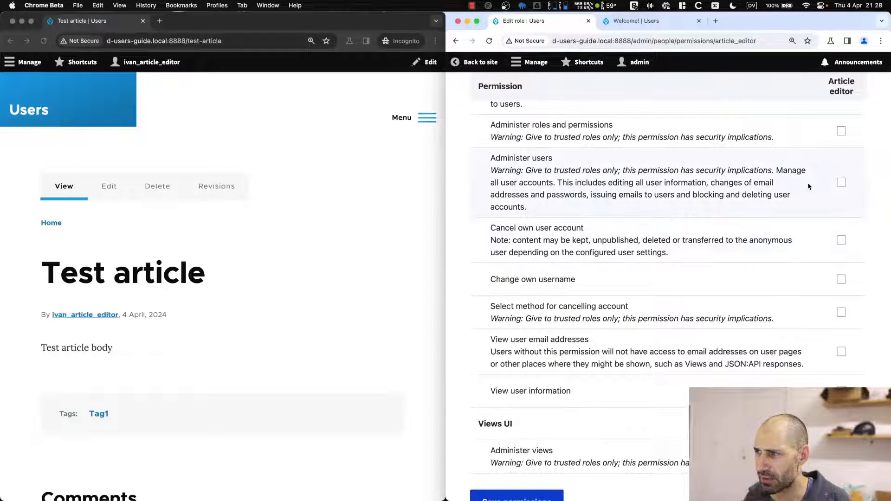
click(841, 182)
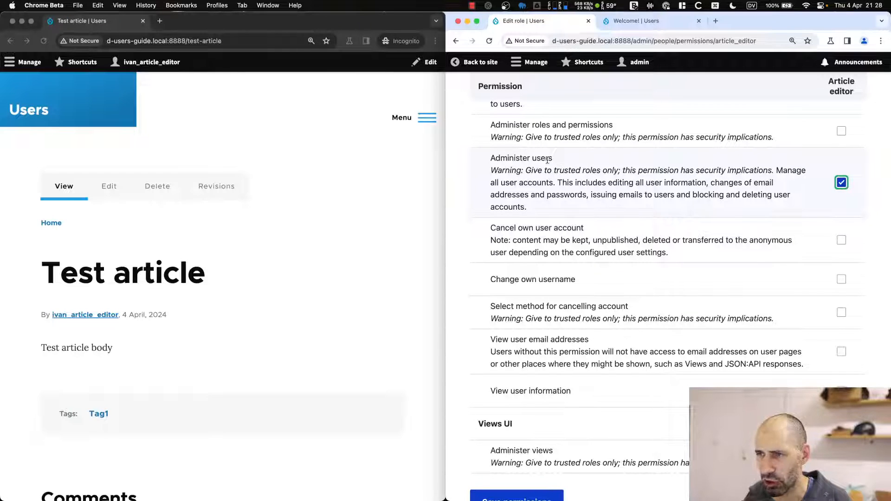
drag(619, 170, 491, 171)
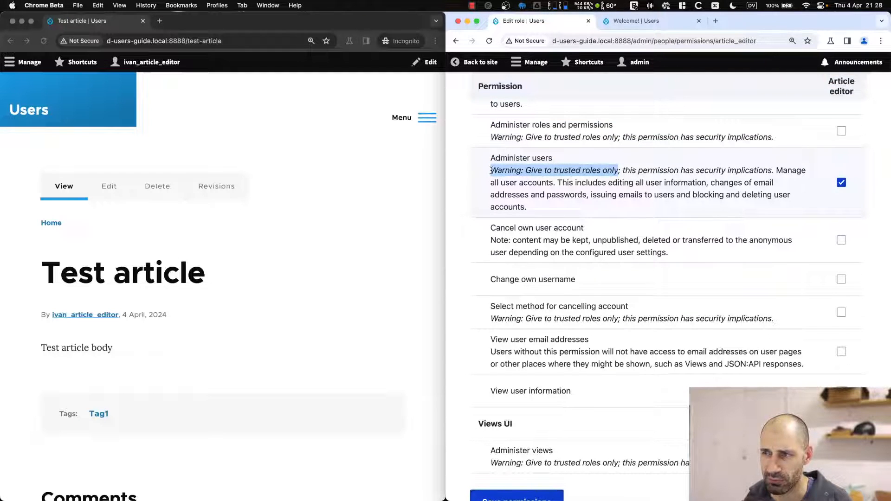
click(491, 170)
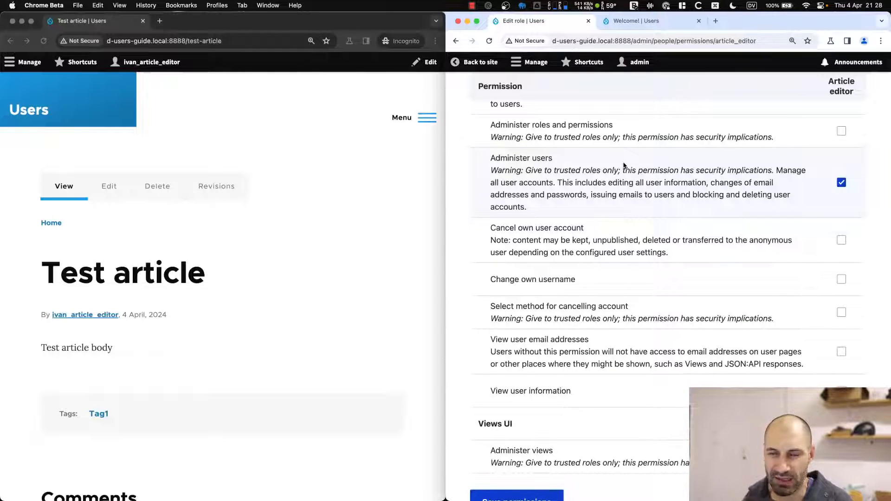
Save the role permissions and return to the article editor's window address bar.
scroll(624, 165, down, 2)
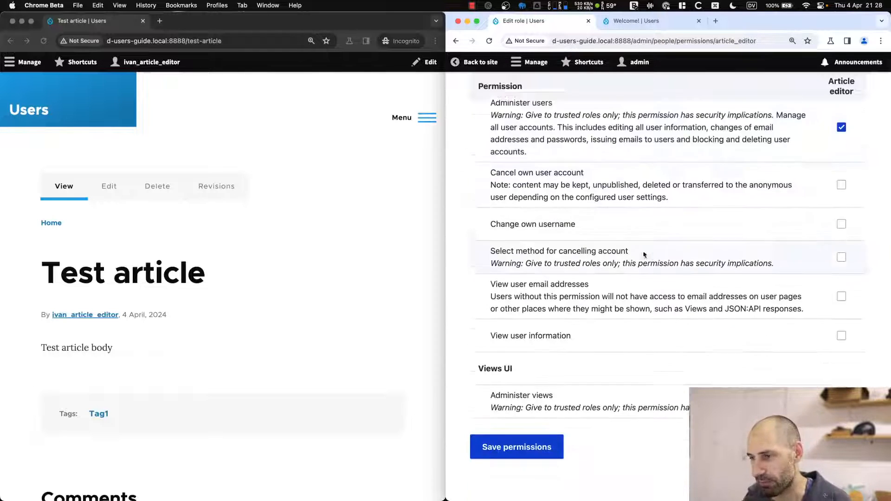
click(520, 441)
click(391, 263)
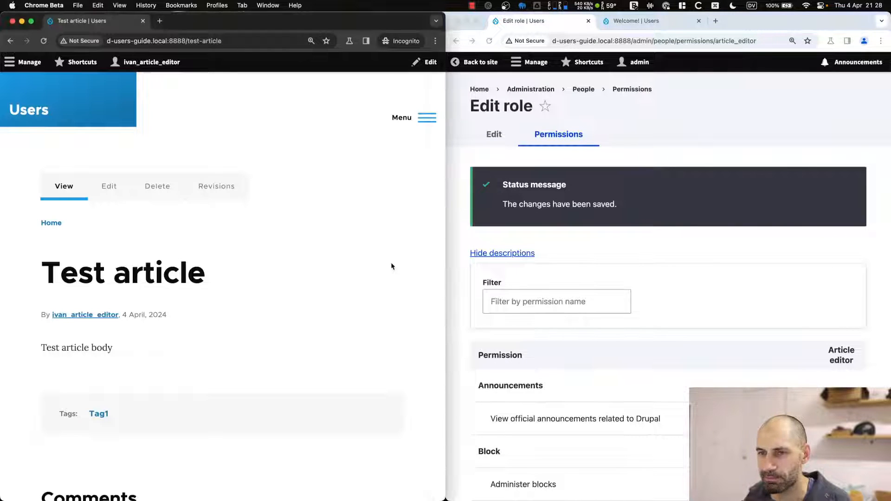
click(146, 42)
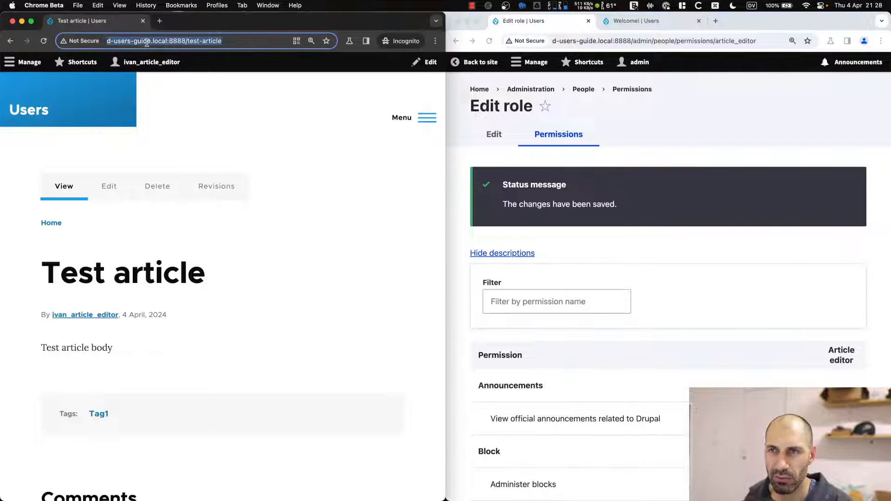
As the article editor, go to People and open the admin account's edit form, then go back.
click(26, 61)
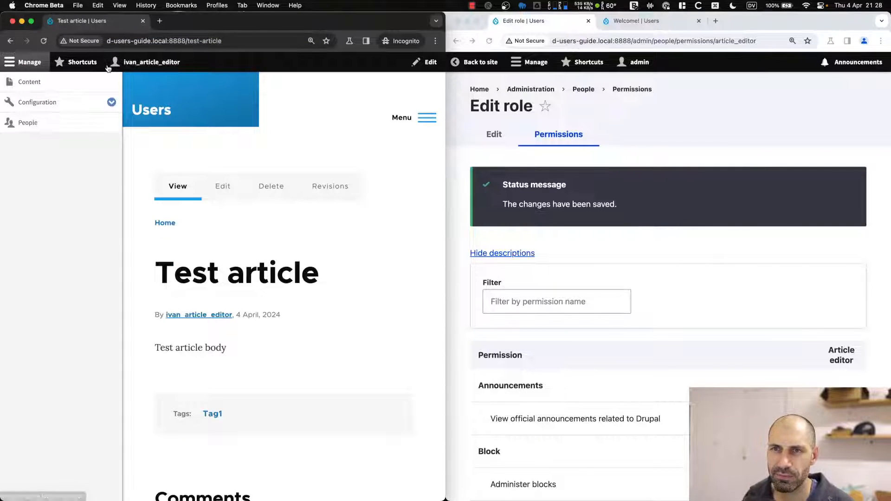
click(40, 123)
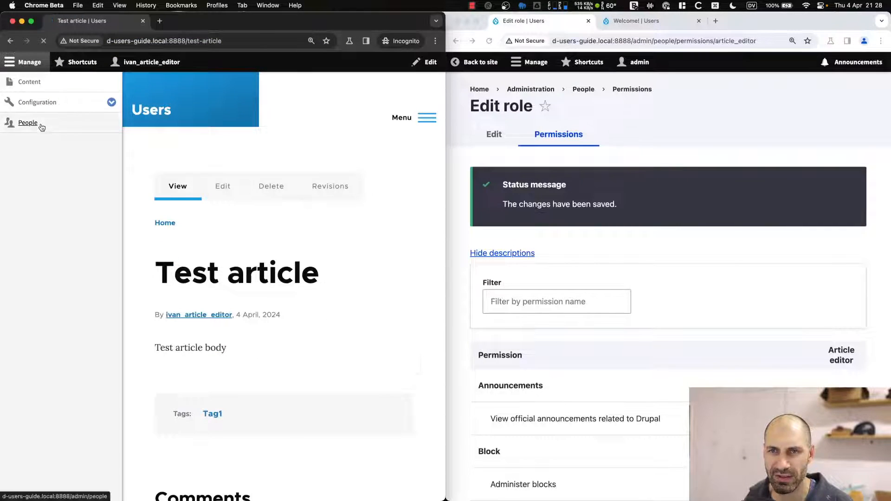
click(85, 64)
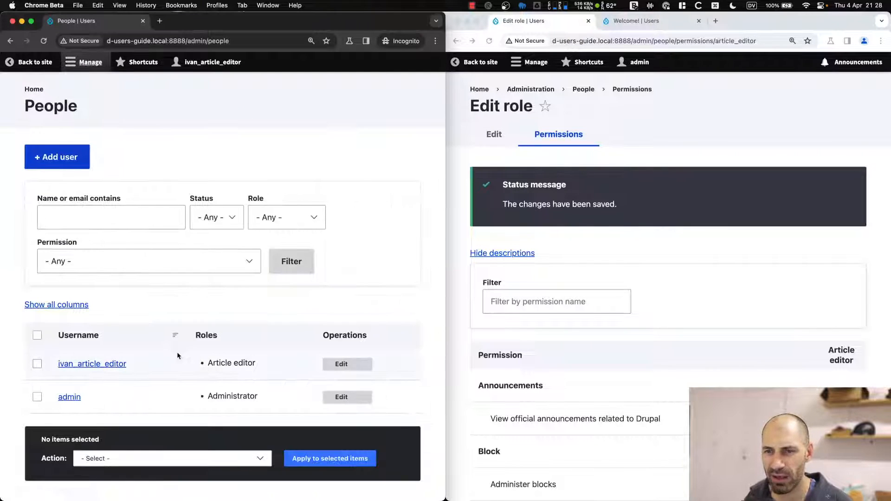
scroll(209, 306, down, 1)
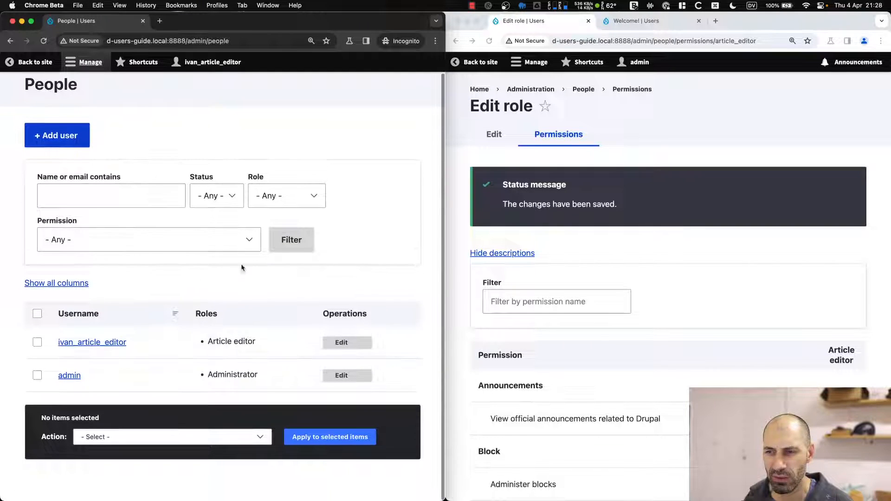
click(349, 378)
scroll(163, 308, down, 10)
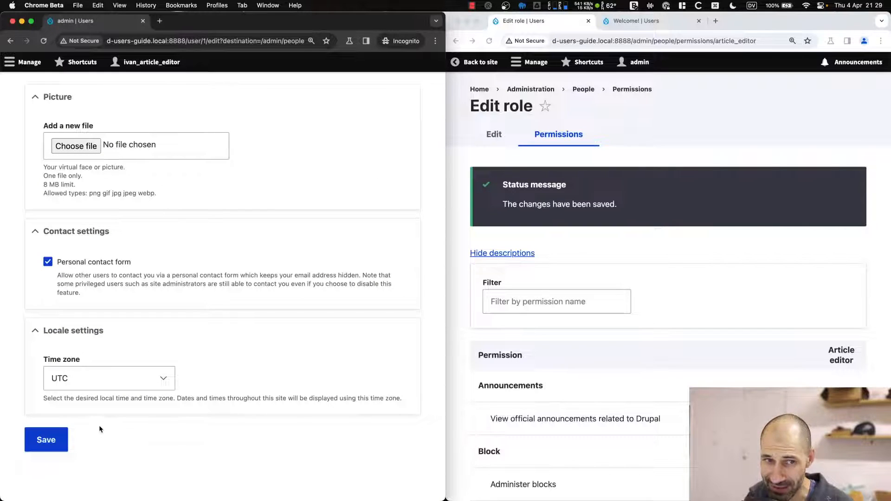
scroll(98, 425, up, 8)
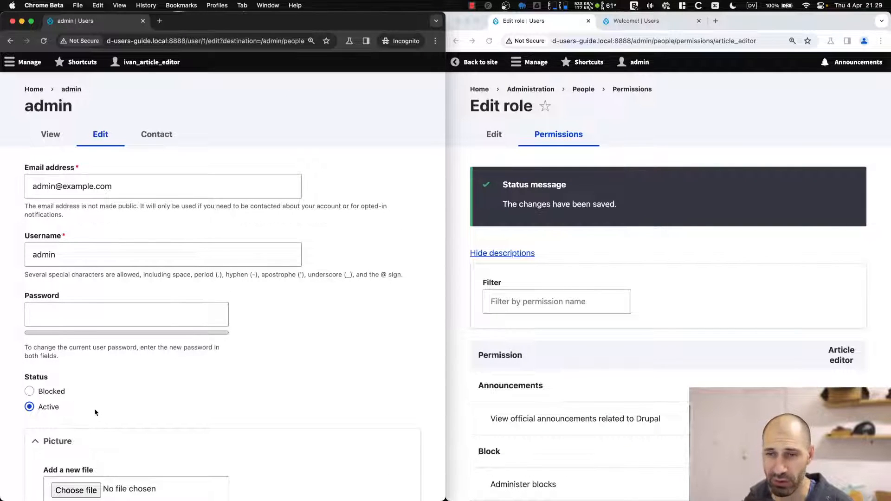
key(super+bracketleft)
Open the article editor's own account edit form, then return to People and start adding a user.
click(342, 344)
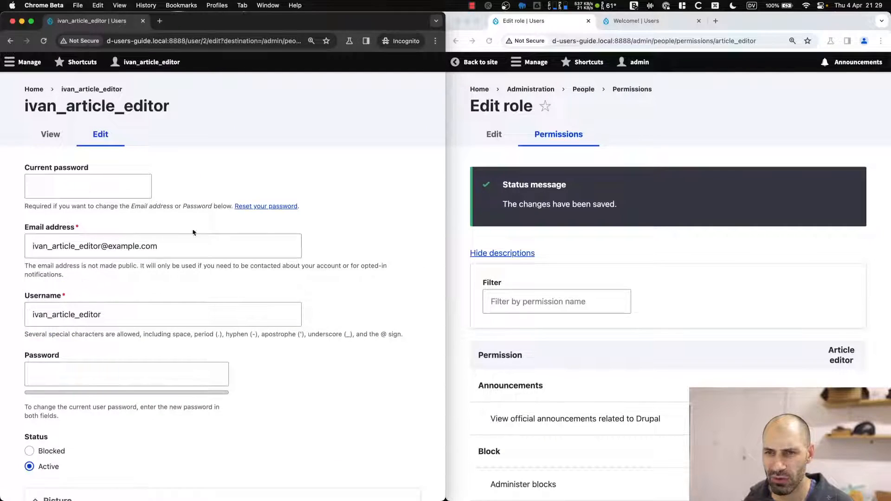
scroll(193, 233, down, 10)
scroll(119, 313, up, 8)
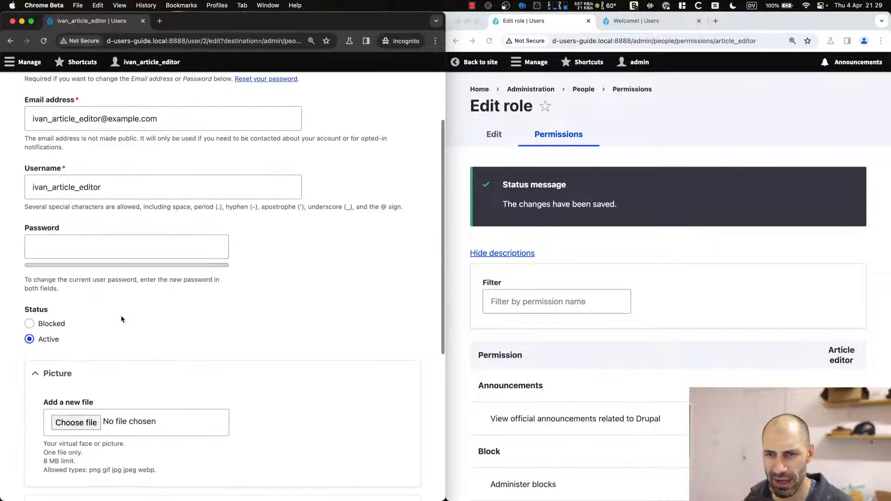
scroll(121, 317, up, 3)
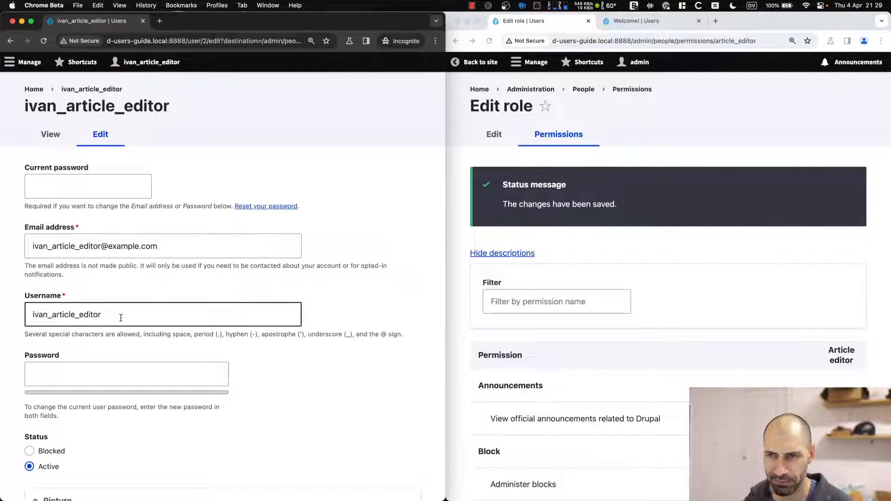
click(121, 318)
key(super+bracketleft)
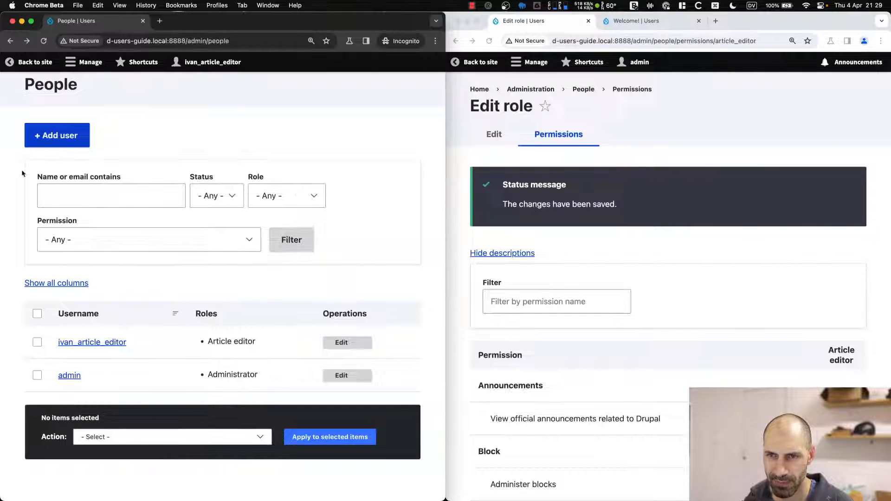
click(56, 135)
click(74, 201)
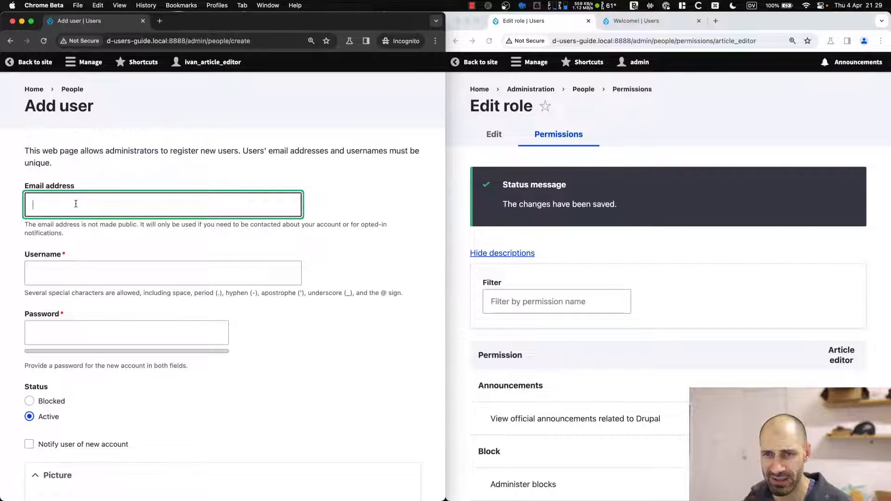
text(test_art)
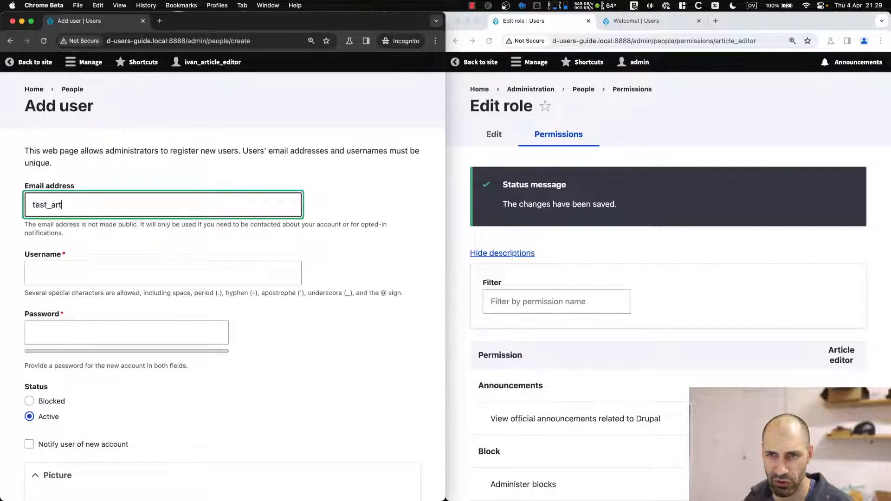
key(BackSpace)
key(BackSpace)
key(BackSpace)
key(BackSpace)
text(_)
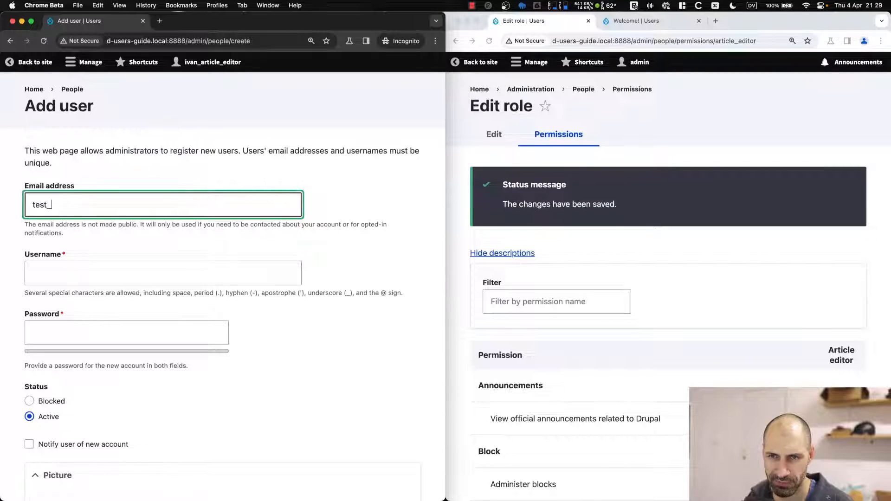
text(article_ed)
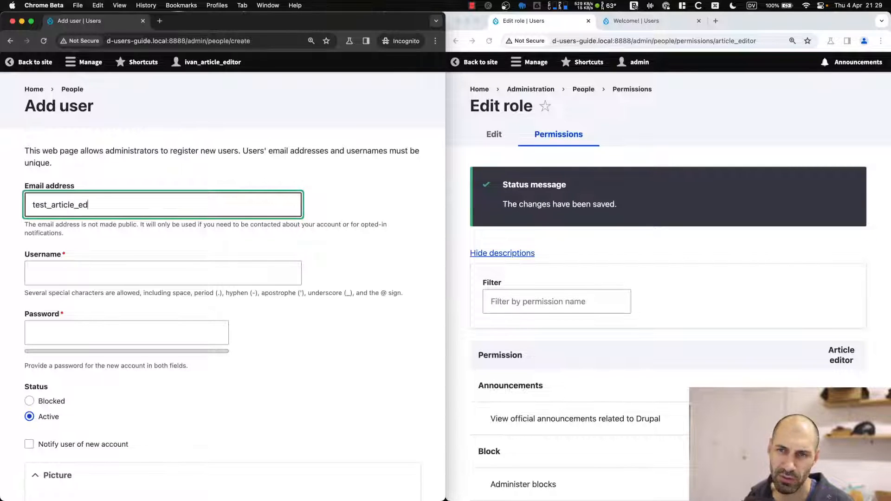
text(itor@example.com)
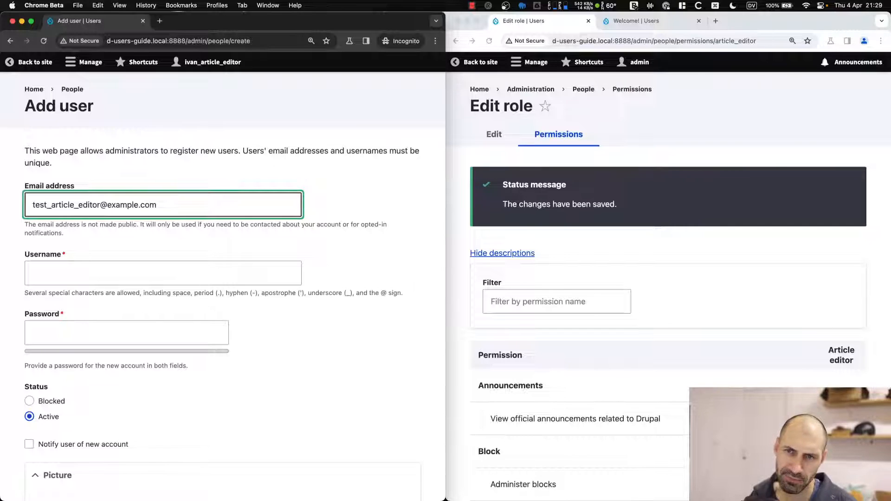
double_click(51, 205)
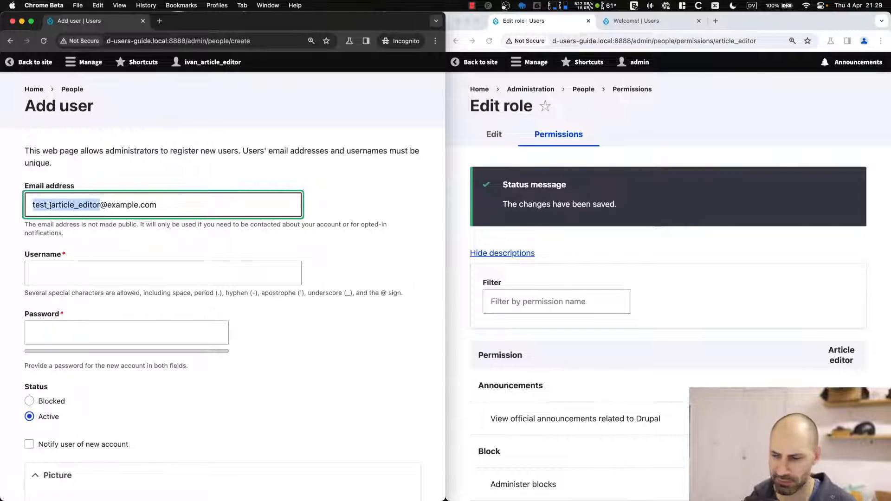
key(super+c)
Fill username test_article_editor and both password fields, create the account, and return to People.
key(Tab)
key(super+v)
key(Tab)
key(super+v)
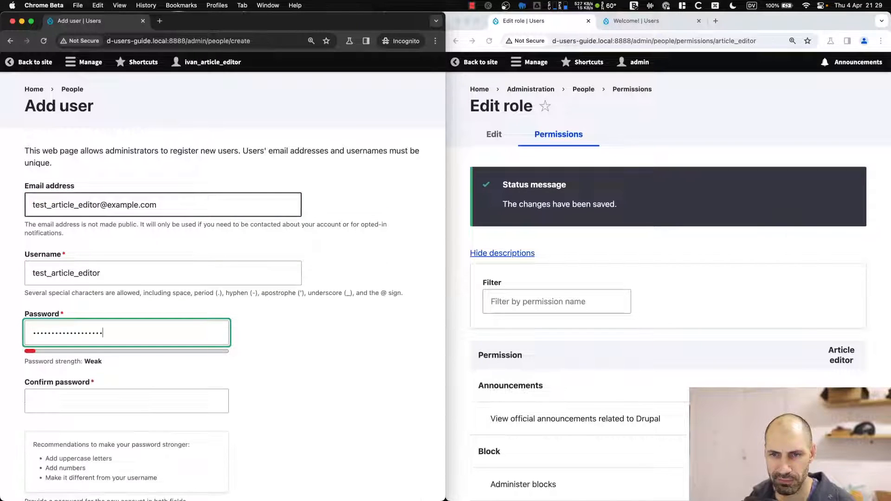
key(Tab)
key(super+v)
scroll(50, 209, down, 5)
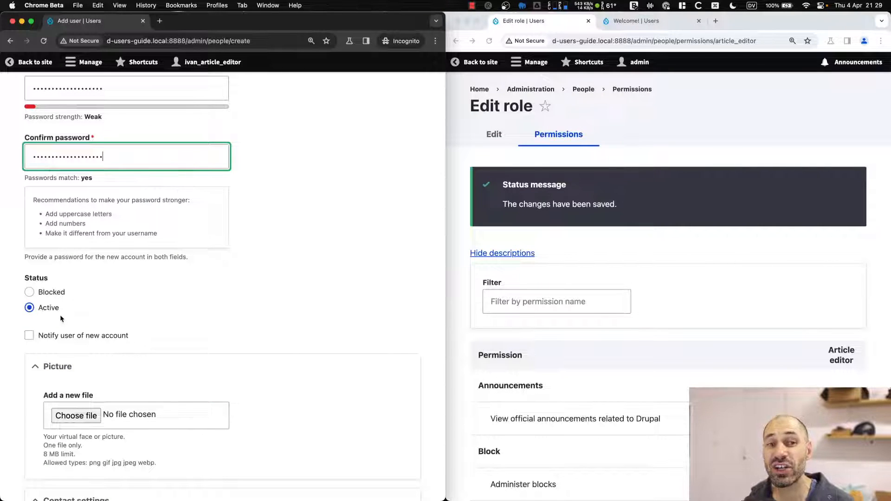
scroll(85, 315, down, 6)
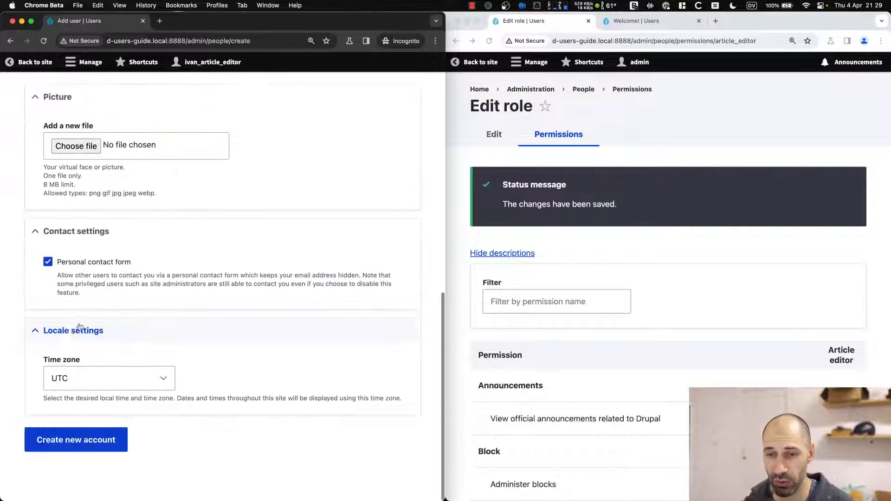
click(96, 443)
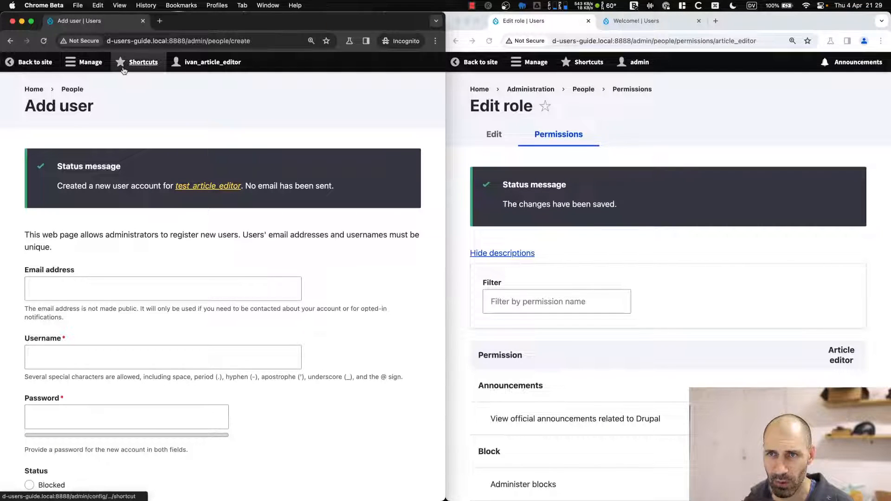
click(72, 89)
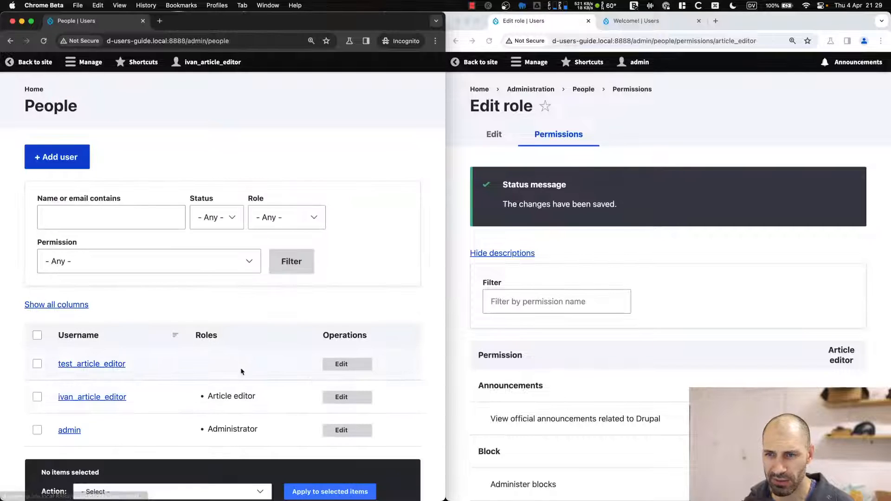
Tick Administer roles and permissions for Article editor and save the permissions.
drag(217, 335, 195, 336)
click(153, 370)
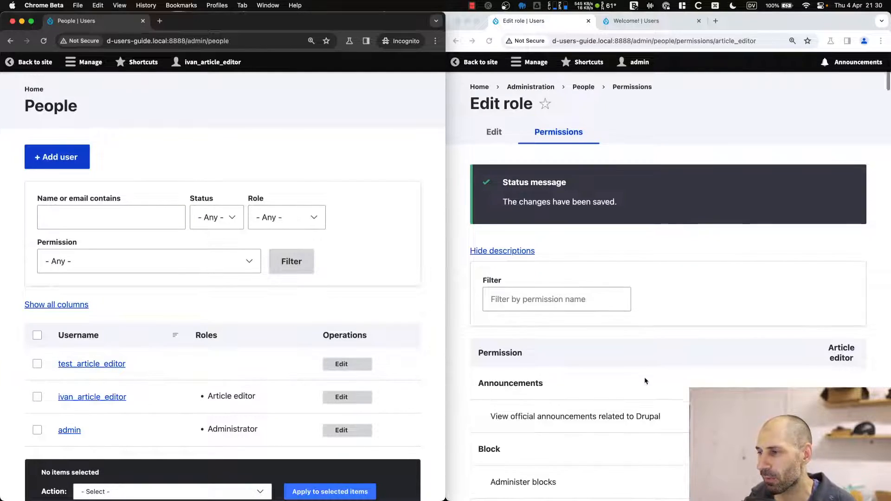
scroll(643, 371, down, 20)
scroll(639, 399, down, 7)
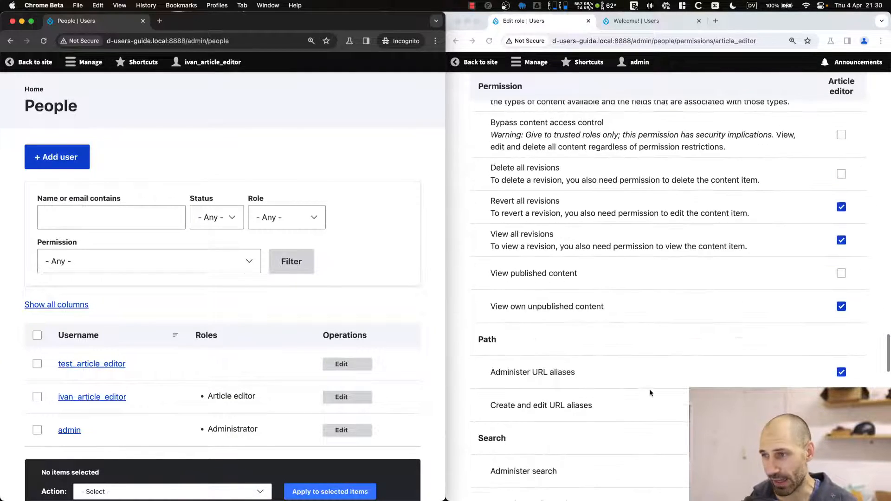
scroll(650, 389, up, 5)
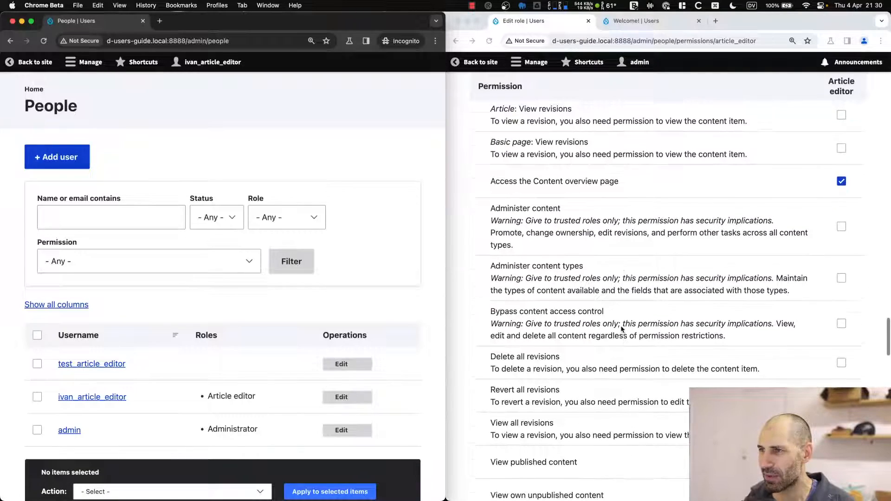
scroll(627, 348, down, 15)
scroll(631, 358, down, 2)
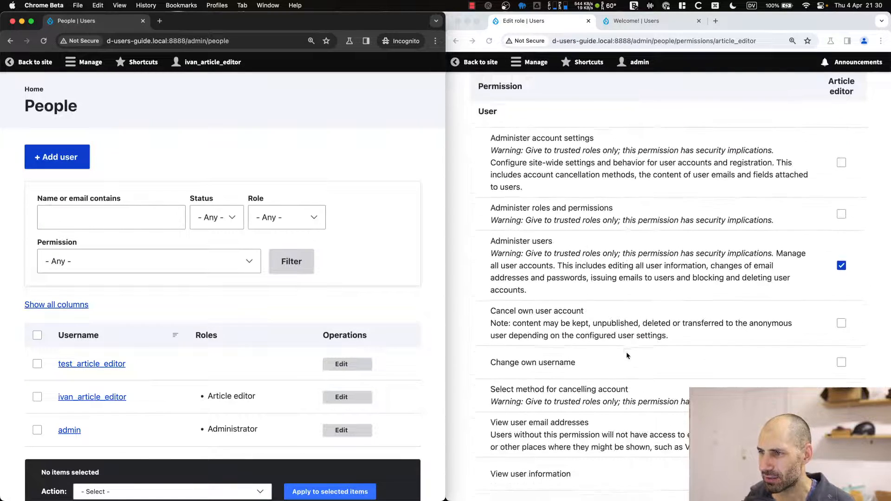
click(843, 187)
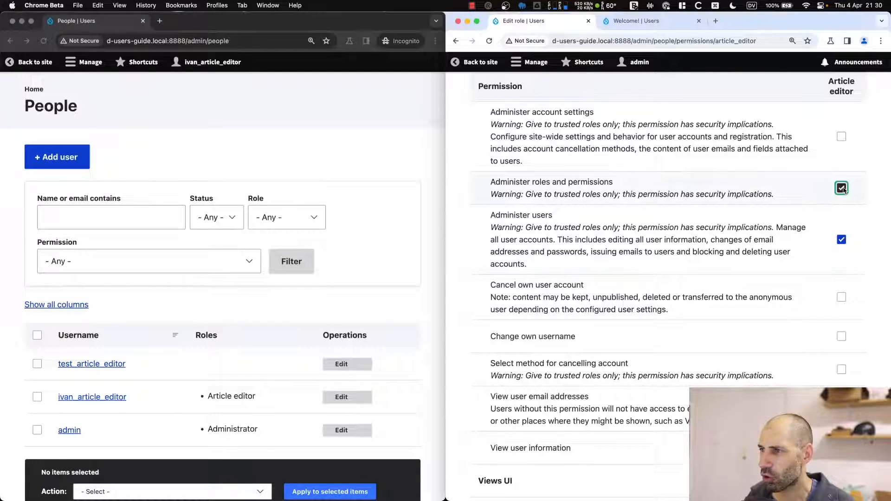
scroll(522, 193, down, 5)
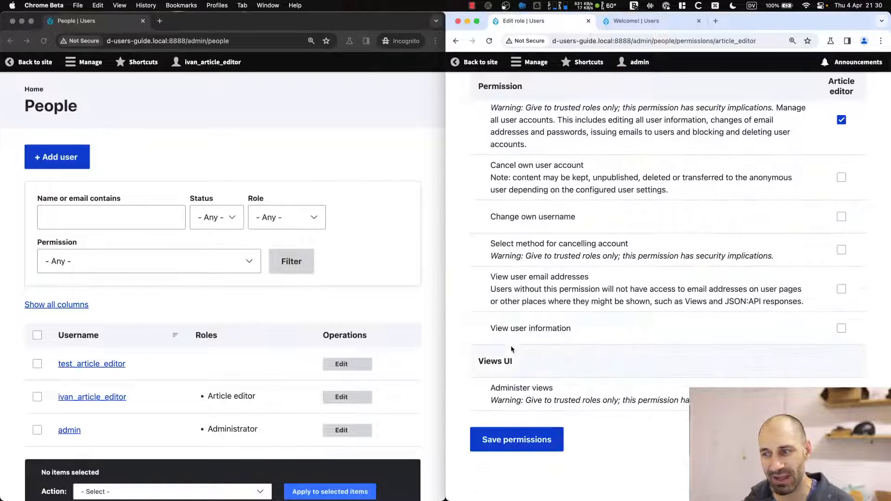
click(506, 439)
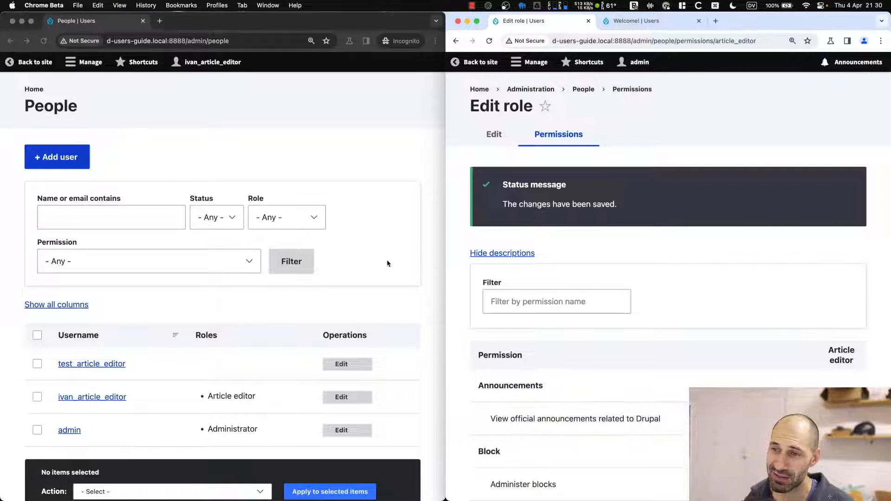
As the article editor, reload People and review the Article editor role's permissions from Roles.
click(372, 165)
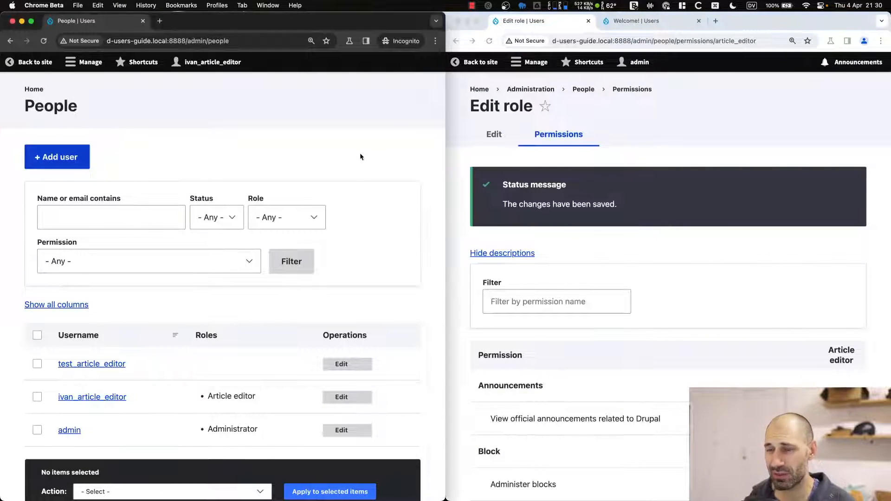
key(super+r)
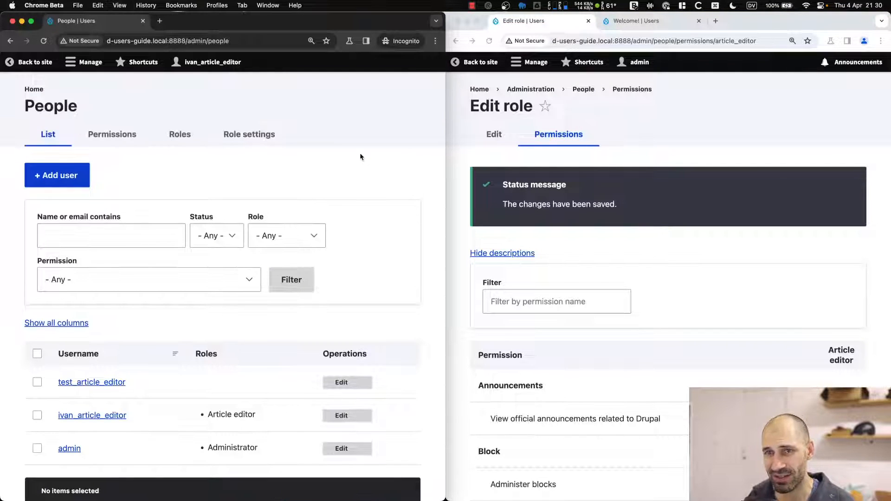
click(180, 134)
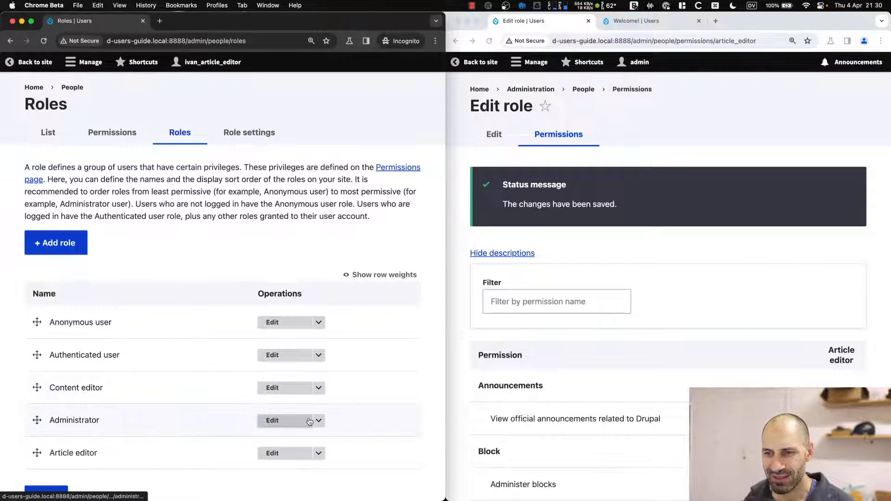
click(318, 453)
click(286, 466)
scroll(261, 422, down, 20)
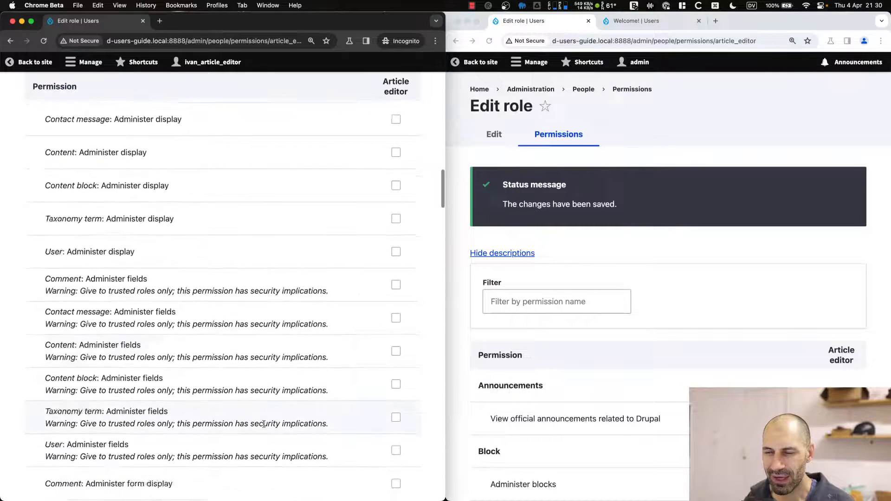
scroll(285, 429, down, 10)
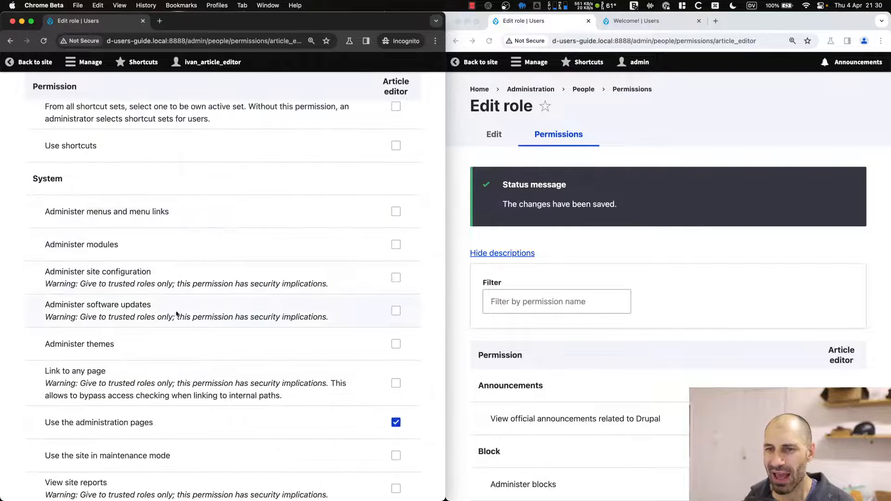
scroll(260, 332, down, 15)
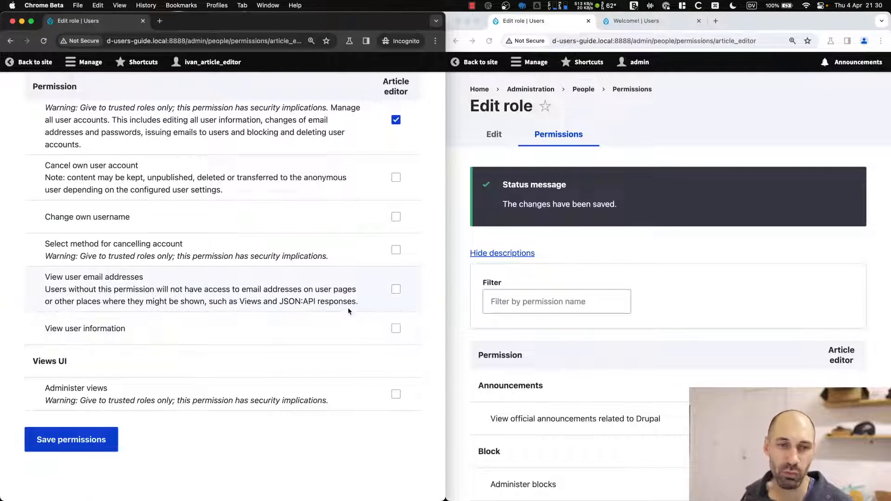
scroll(328, 307, up, 15)
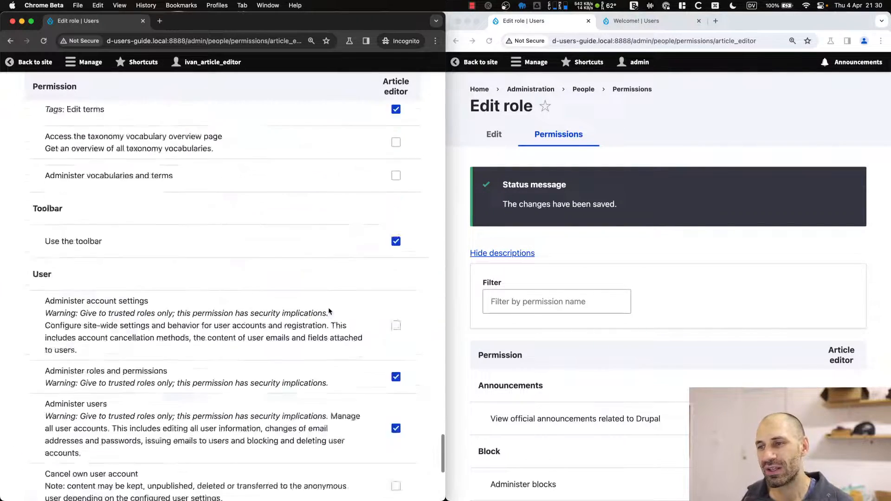
scroll(327, 308, up, 20)
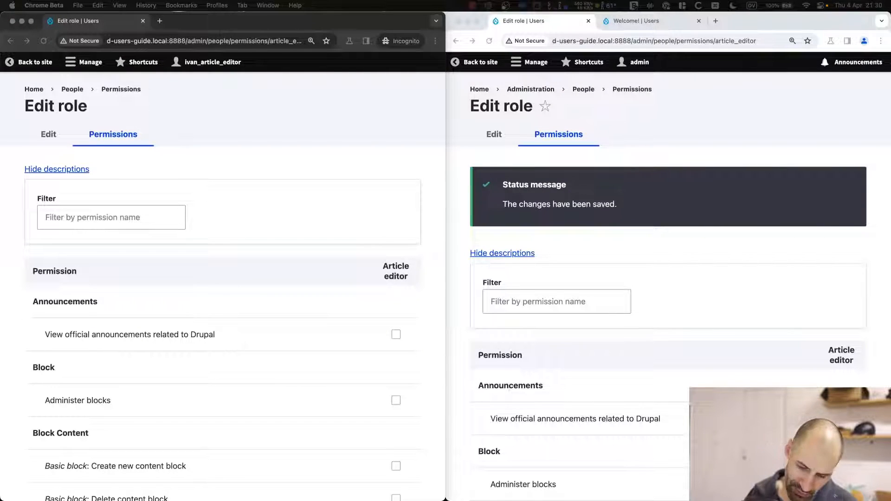
Maximize the admin window and load drupal.org/project/role_delegation in a new tab.
click(695, 150)
double_click(746, 26)
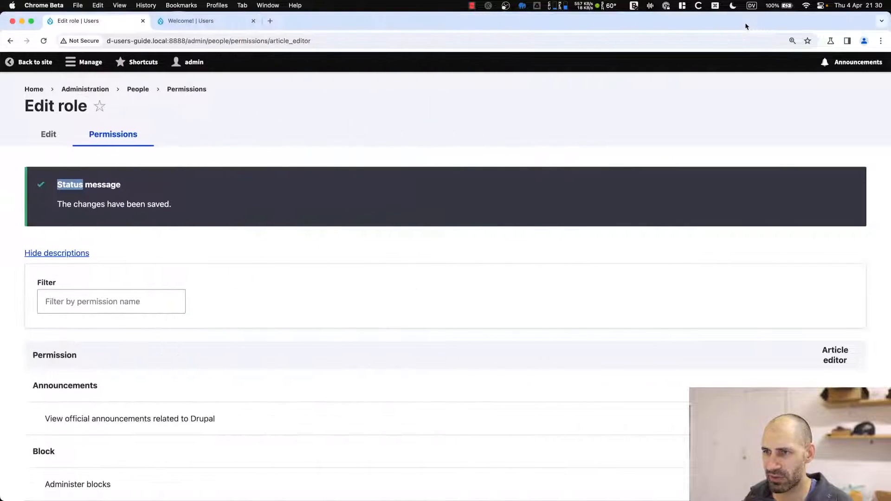
key(super+t)
text(drupal.org/project/role_delegation)
key(Return)
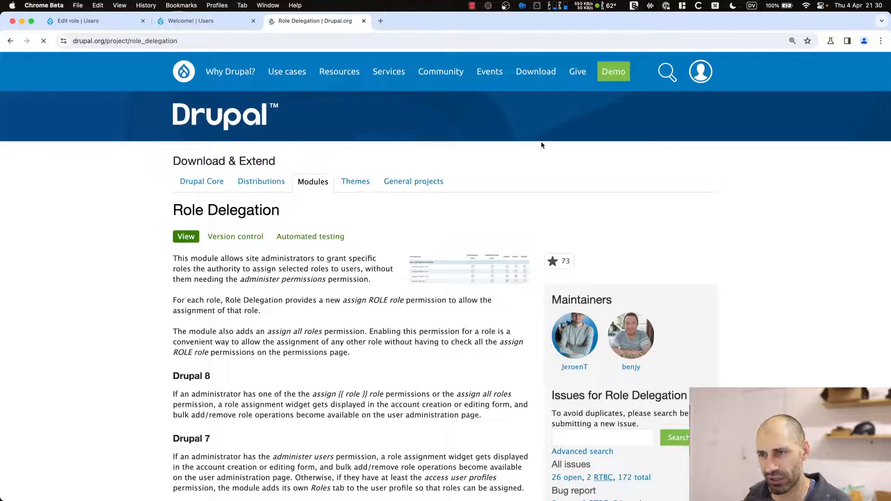
Zoom the Role Delegation page to 150%, read its description, then return to the Welcome tab.
key(super+equal)
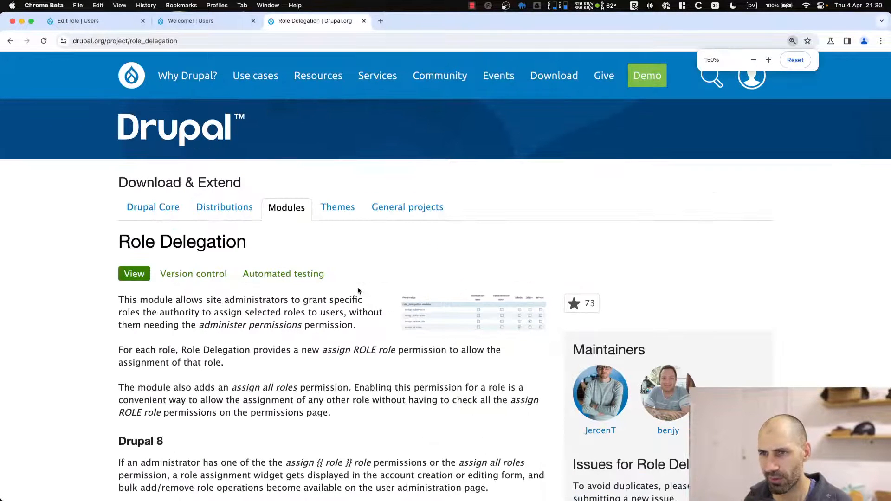
scroll(280, 275, down, 5)
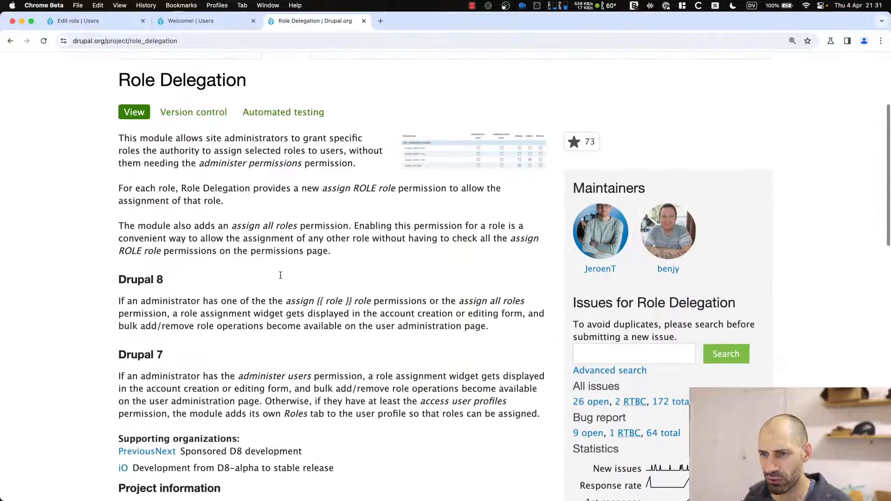
scroll(285, 275, down, 2)
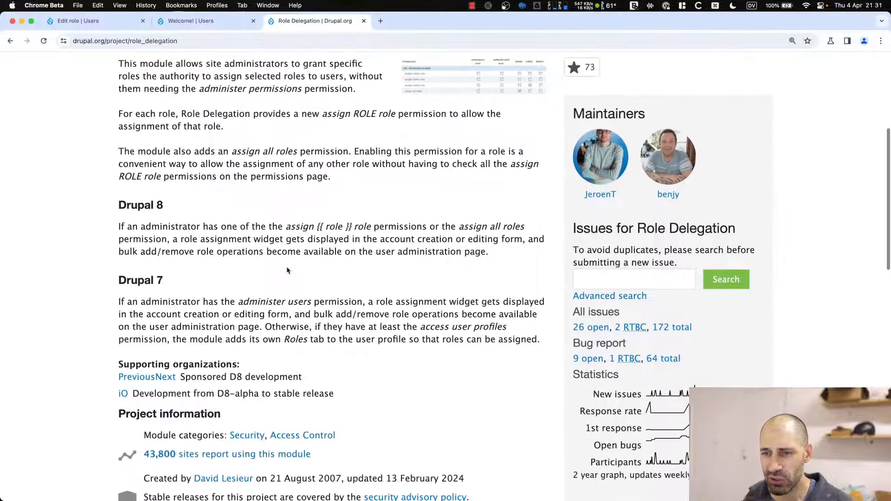
scroll(296, 271, up, 2)
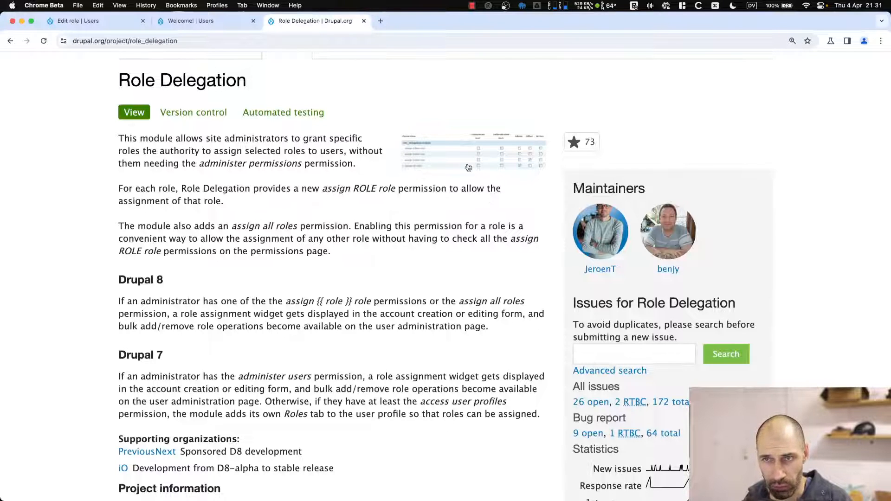
click(221, 22)
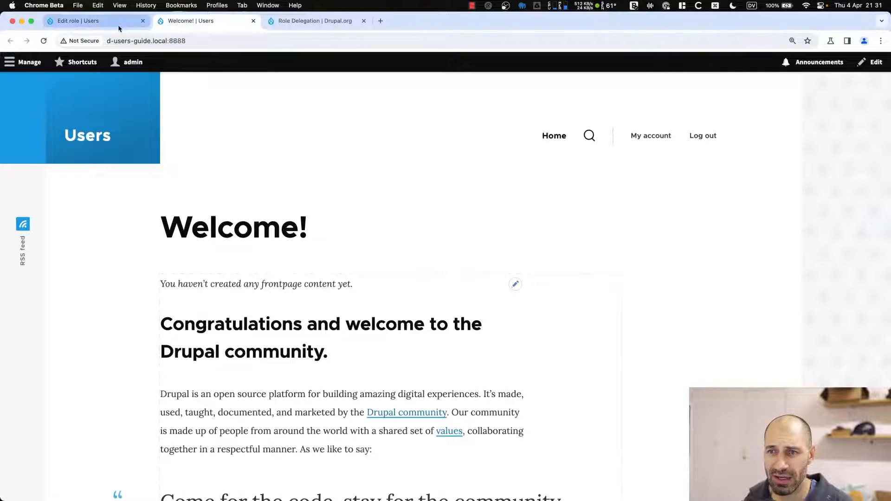
Snap the admin window right and open ivan_article_editor's account edit form from People.
key(ctrl+alt+Right)
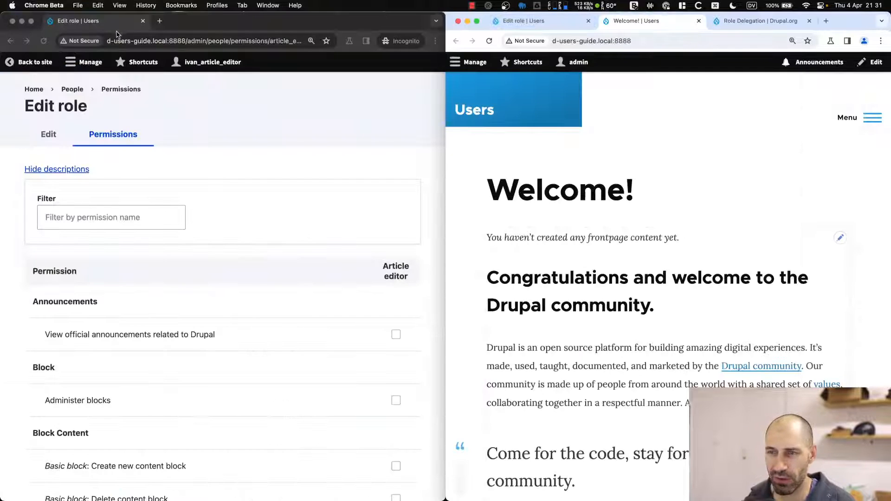
click(219, 143)
click(72, 89)
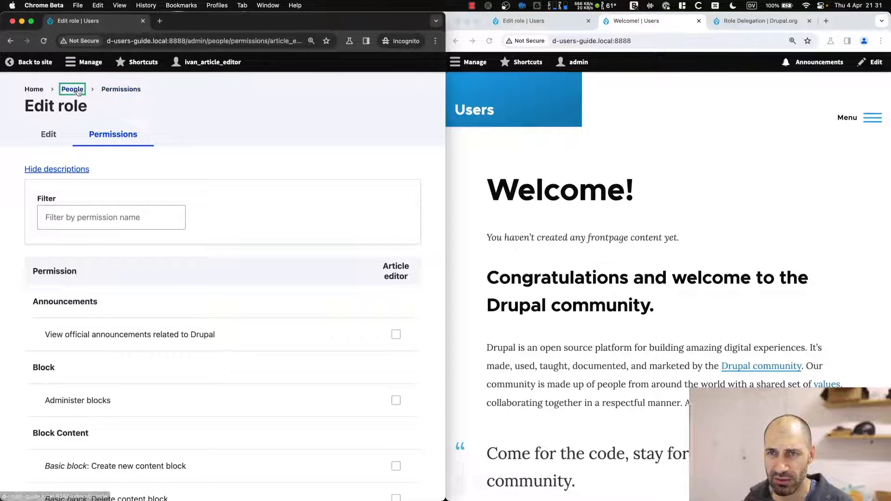
click(338, 416)
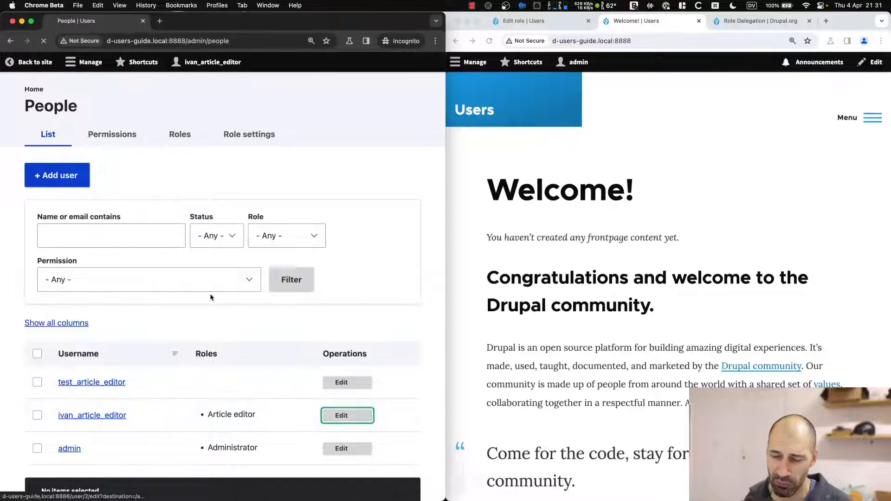
scroll(58, 375, down, 5)
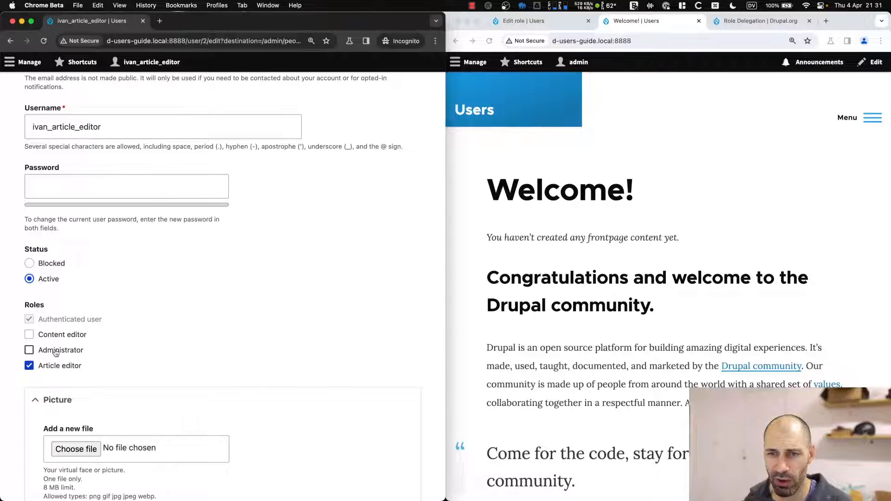
Tick then untick the Administrator role for ivan_article_editor, and bring up the Role Delegation page.
click(55, 352)
scroll(83, 353, down, 7)
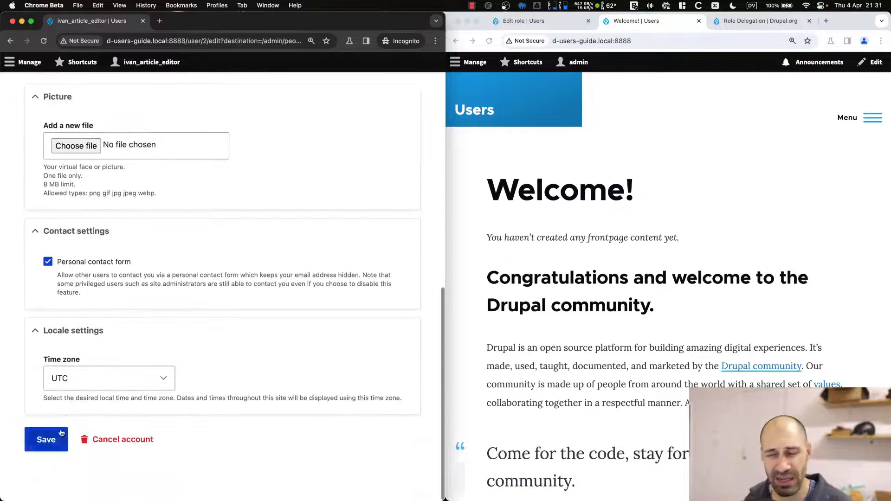
scroll(70, 388, up, 4)
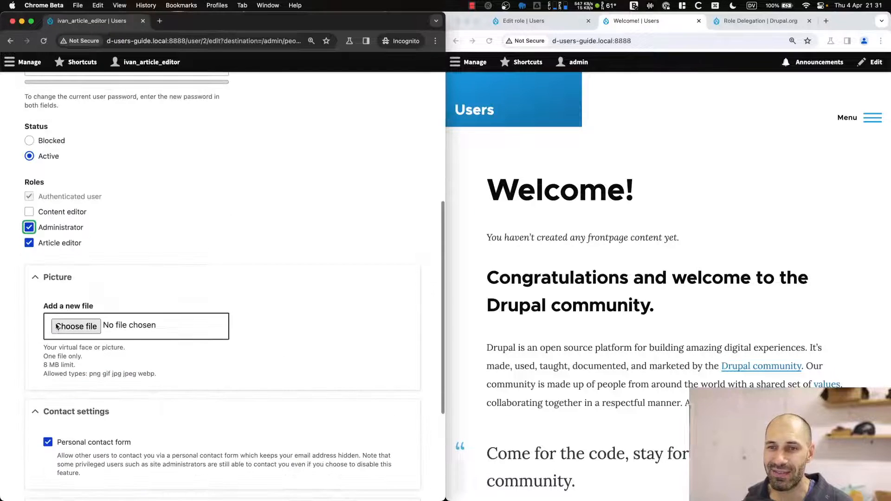
click(68, 232)
scroll(130, 230, up, 7)
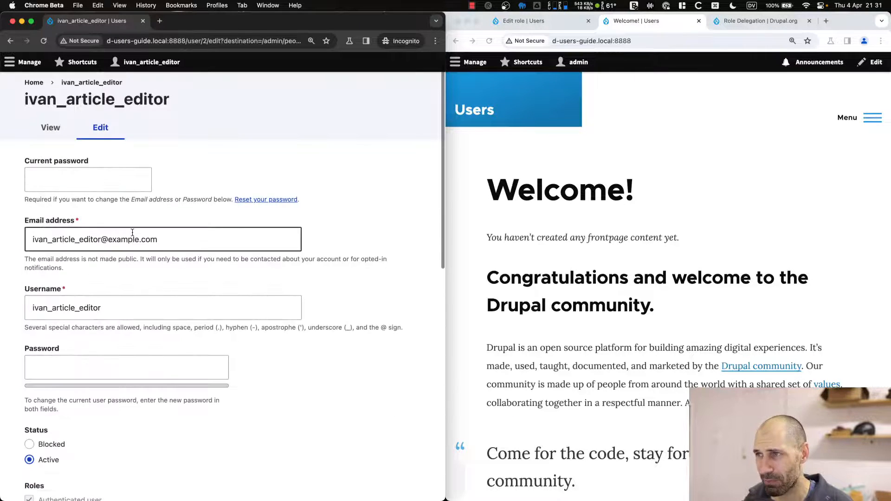
click(769, 22)
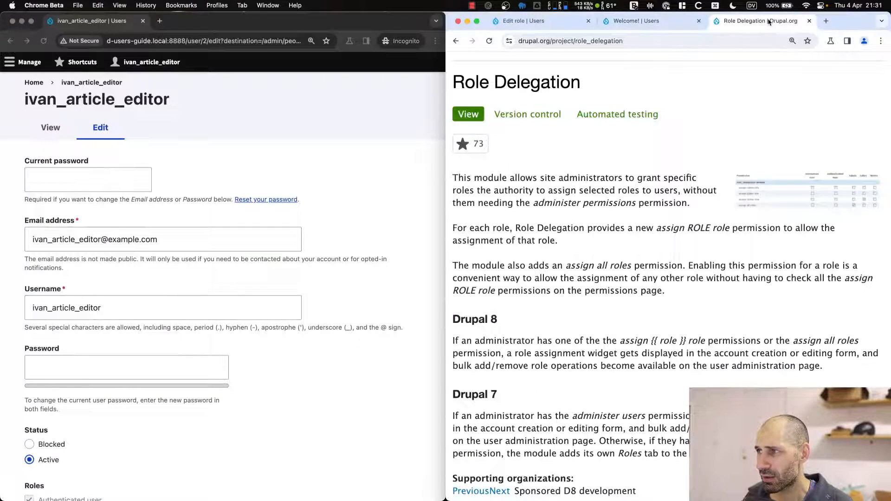
Maximize the Role Delegation page, check its Releases section, and close the tab.
double_click(844, 24)
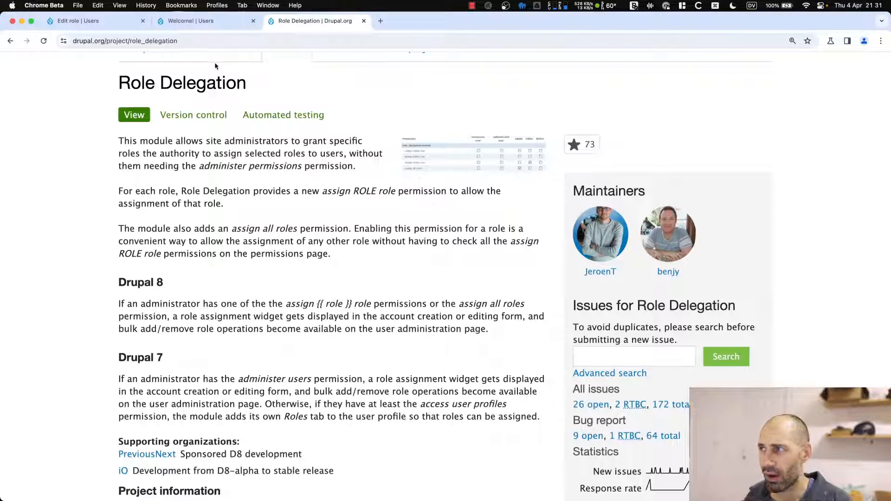
scroll(296, 277, down, 9)
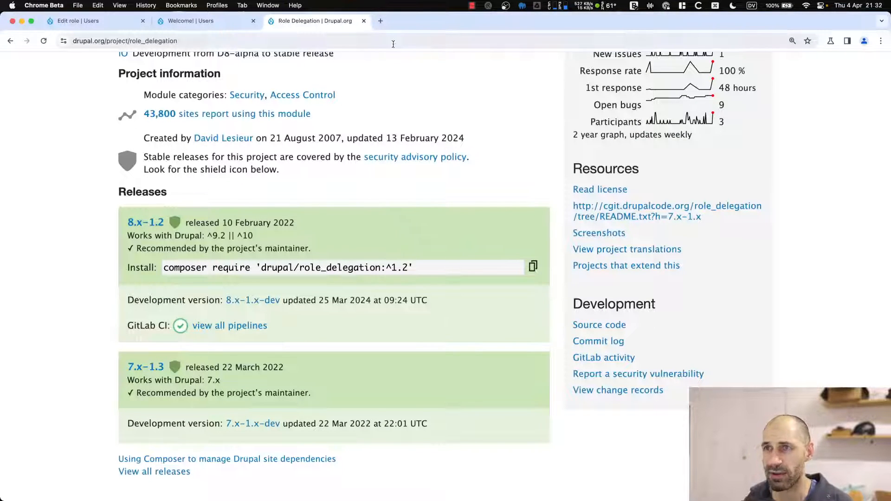
click(364, 20)
click(26, 62)
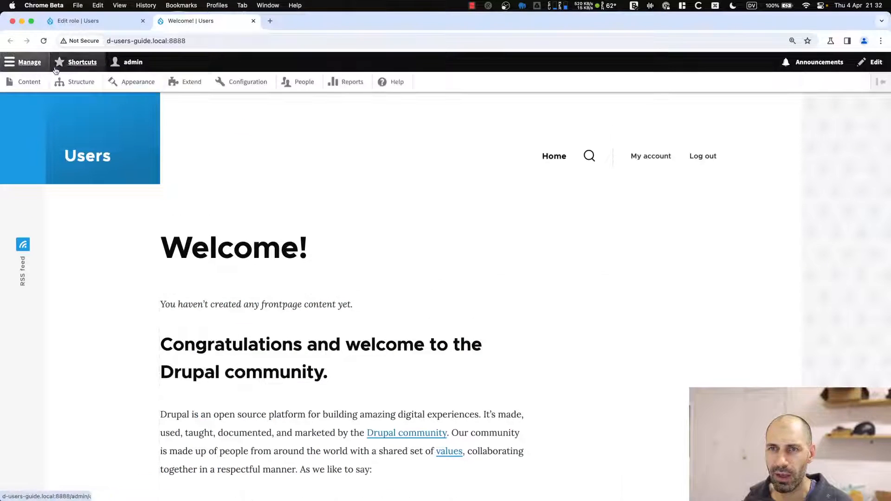
Filter Extend for 'role', install Role Delegation, and return to the Article editor permissions tab.
click(188, 82)
click(172, 263)
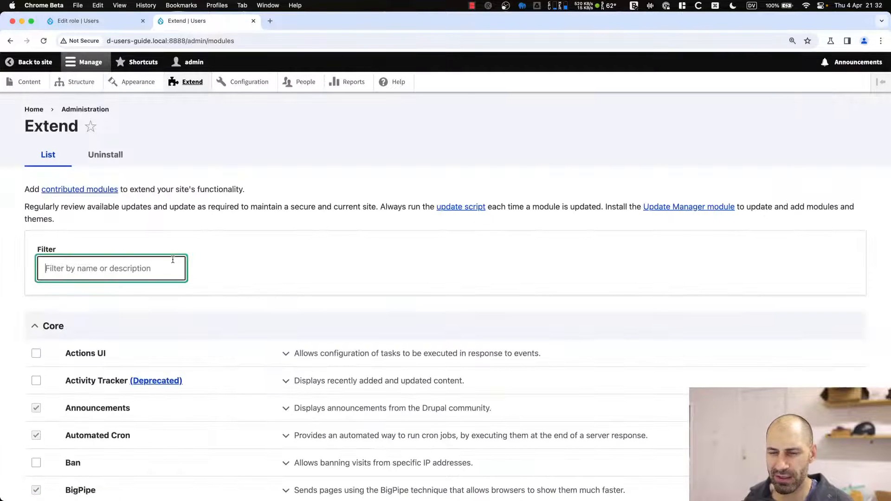
text(role)
scroll(104, 403, down, 1)
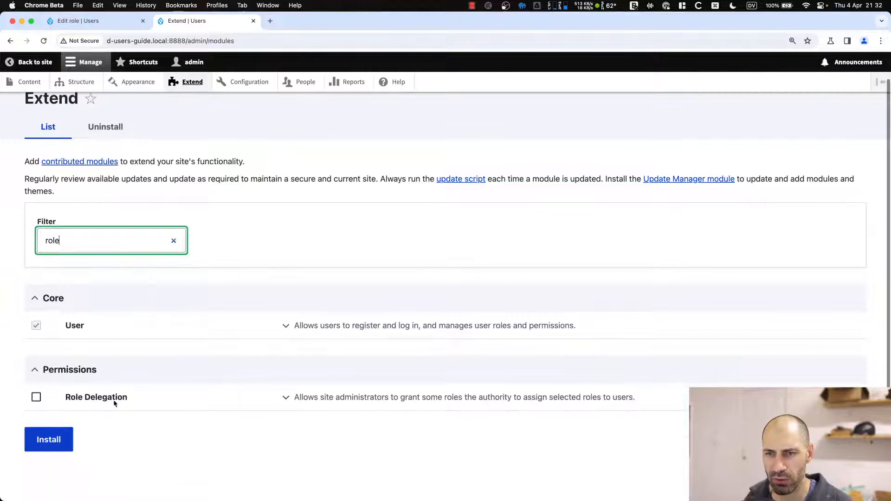
click(36, 396)
click(55, 445)
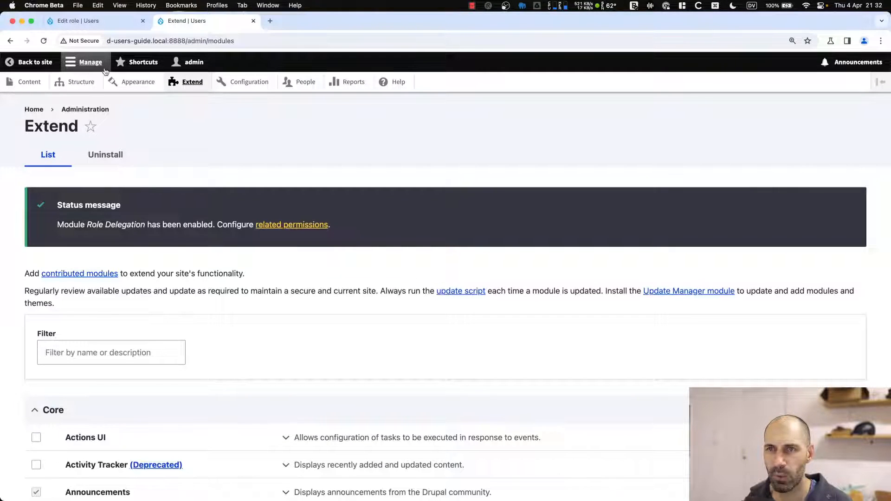
click(100, 21)
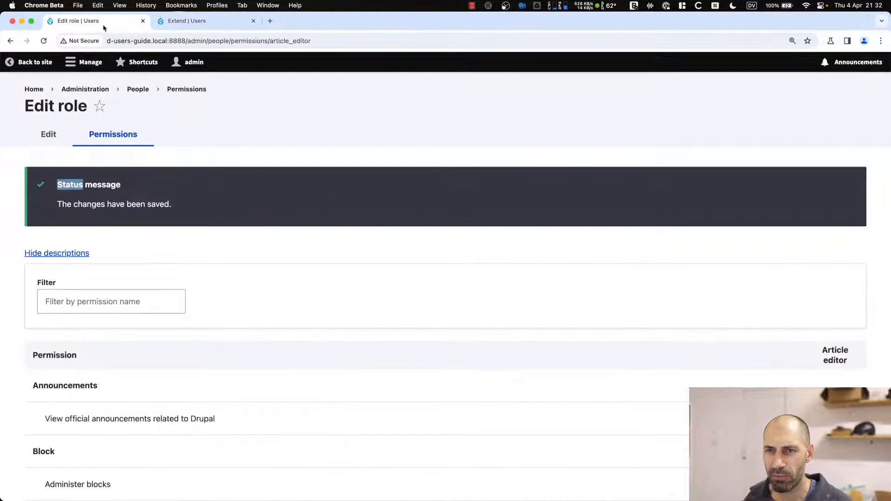
Reload the permissions page and filter the permissions by 'role'.
click(254, 21)
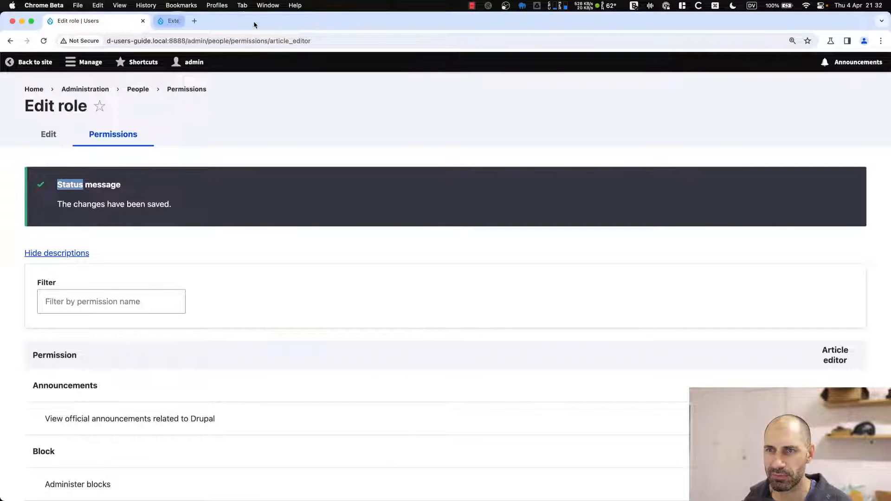
key(super+r)
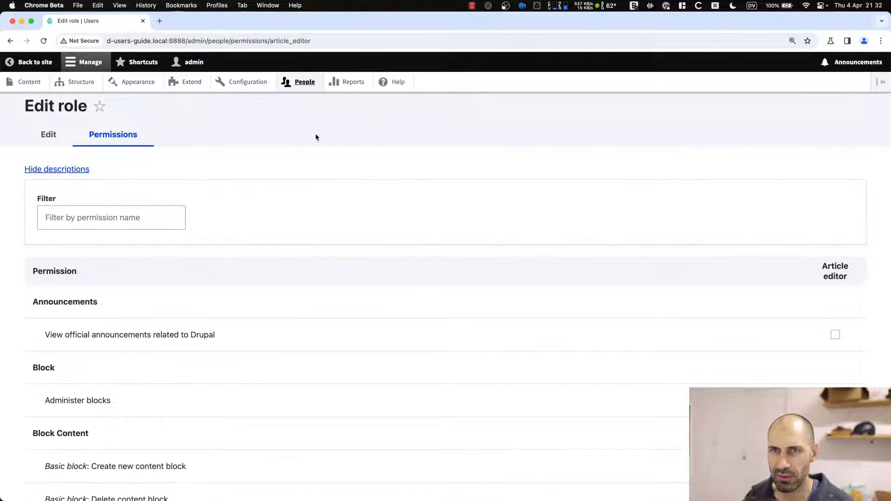
scroll(285, 191, down, 7)
scroll(141, 204, up, 7)
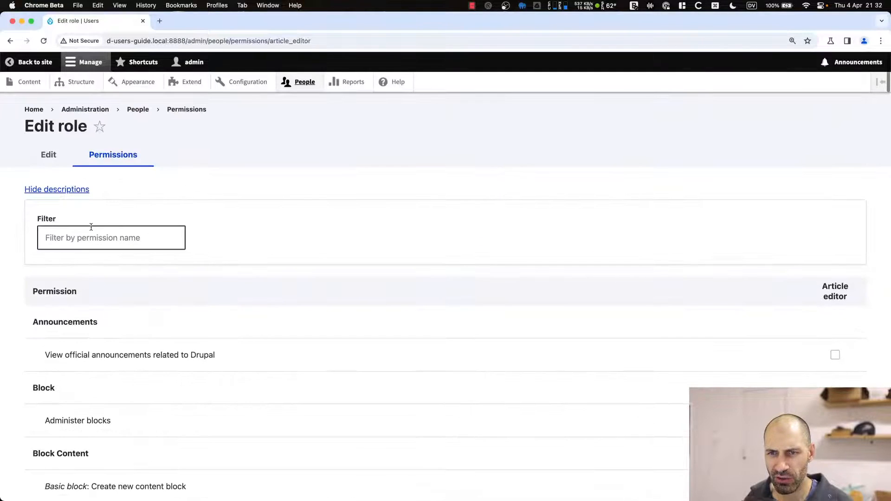
click(88, 239)
text(role)
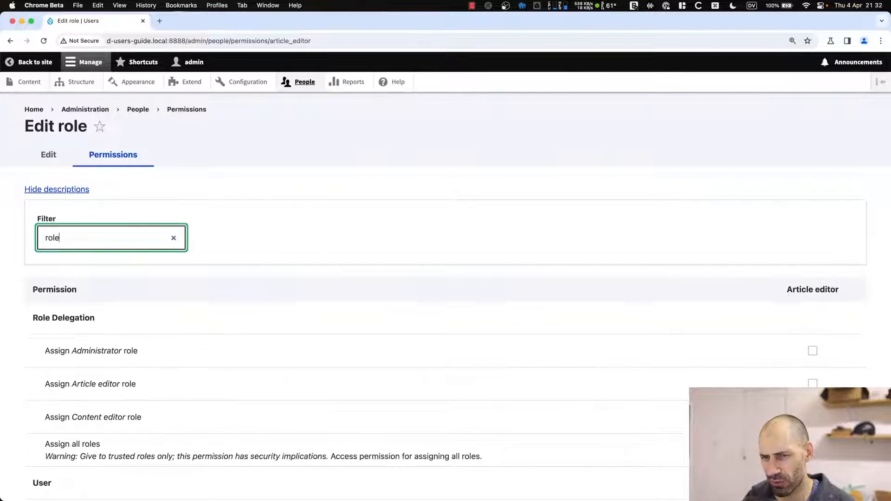
scroll(85, 237, down, 3)
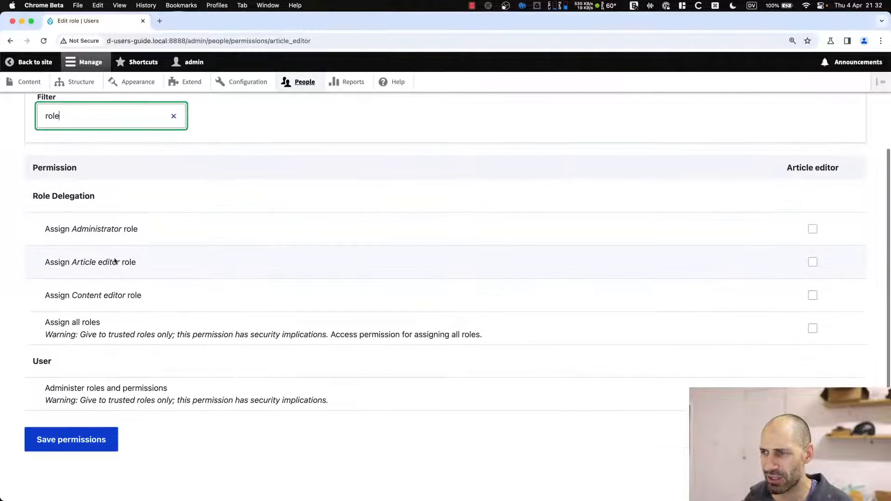
scroll(105, 227, up, 2)
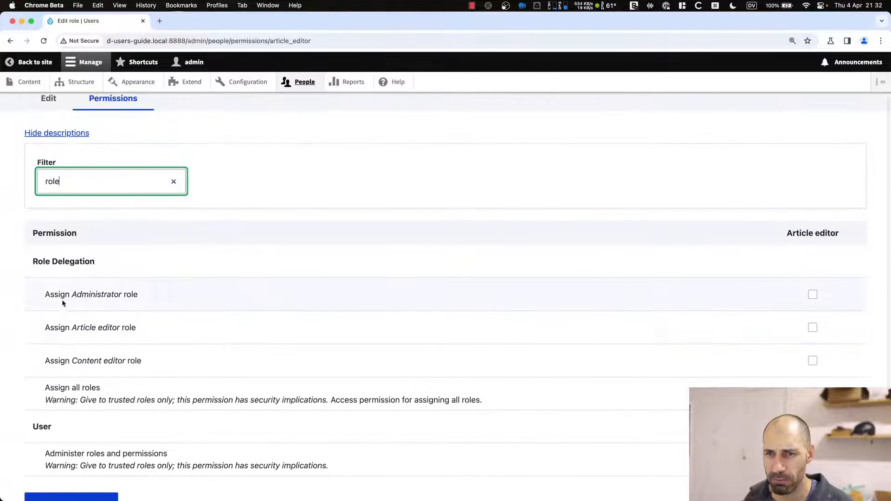
Grant Article editor the 'Assign Article editor role' permission and save.
drag(45, 295, 114, 298)
click(115, 324)
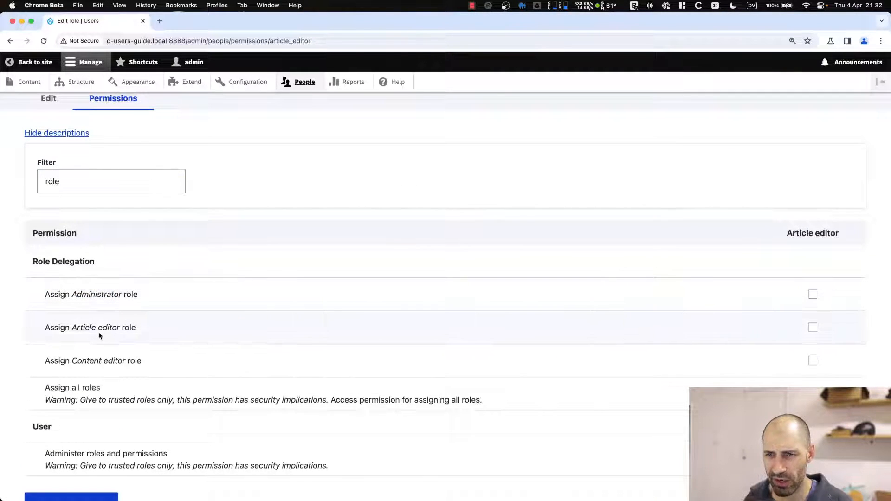
drag(72, 328, 124, 328)
drag(45, 387, 119, 392)
click(120, 391)
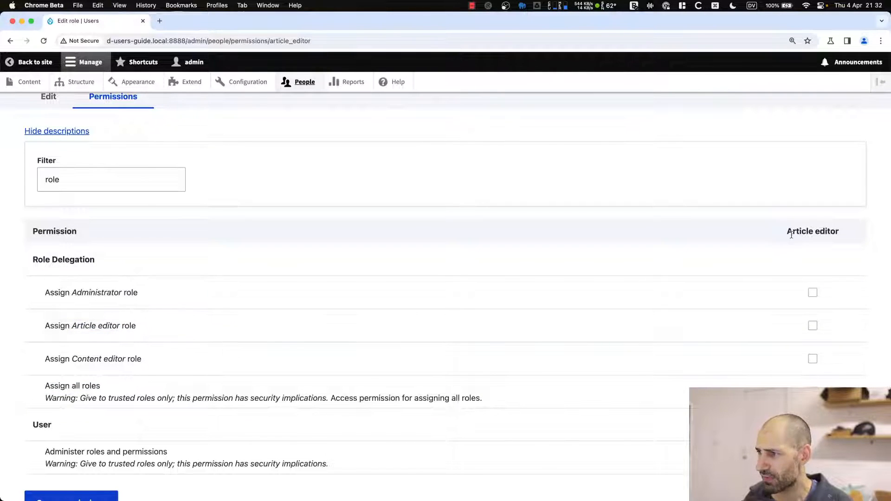
drag(788, 231, 846, 238)
scroll(844, 237, down, 2)
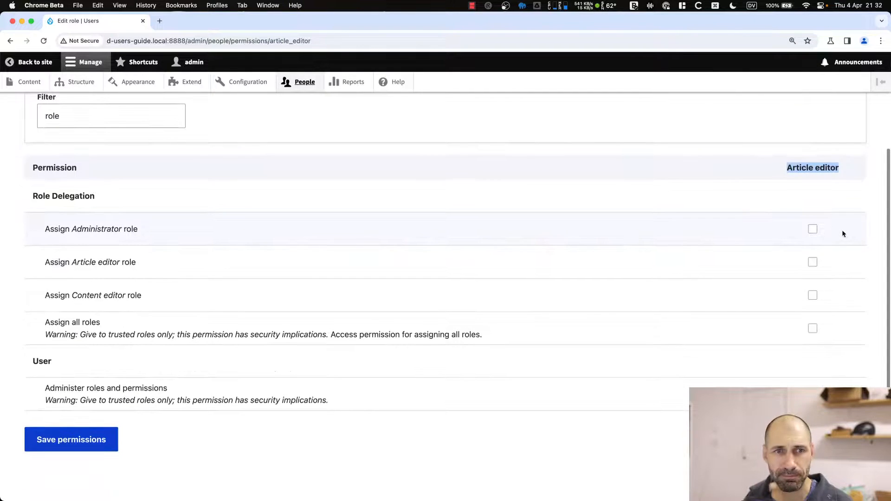
click(675, 240)
click(813, 263)
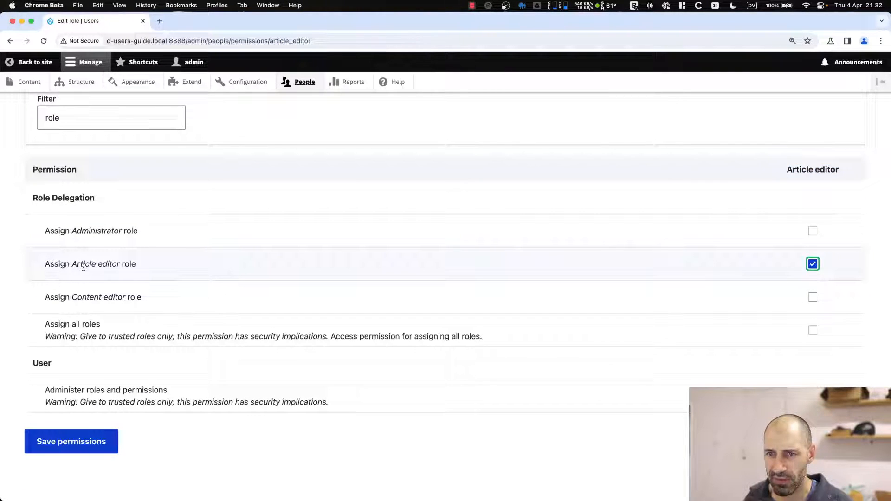
click(82, 446)
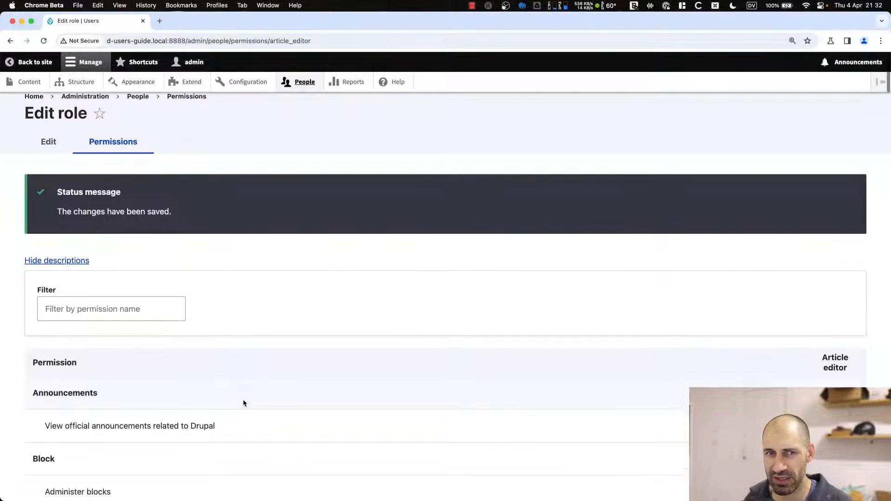
Revoke 'Administer roles and permissions' from Article editor and save permissions again.
scroll(244, 403, down, 20)
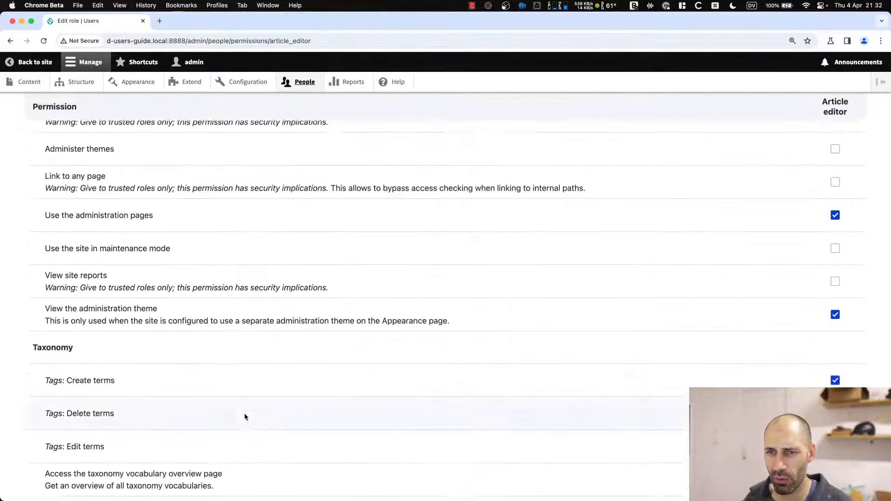
scroll(244, 416, up, 3)
scroll(134, 209, down, 5)
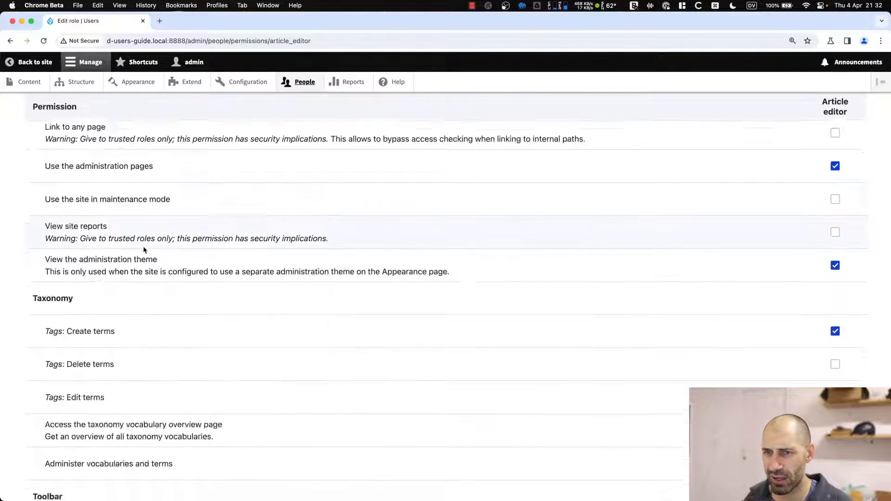
scroll(144, 250, down, 10)
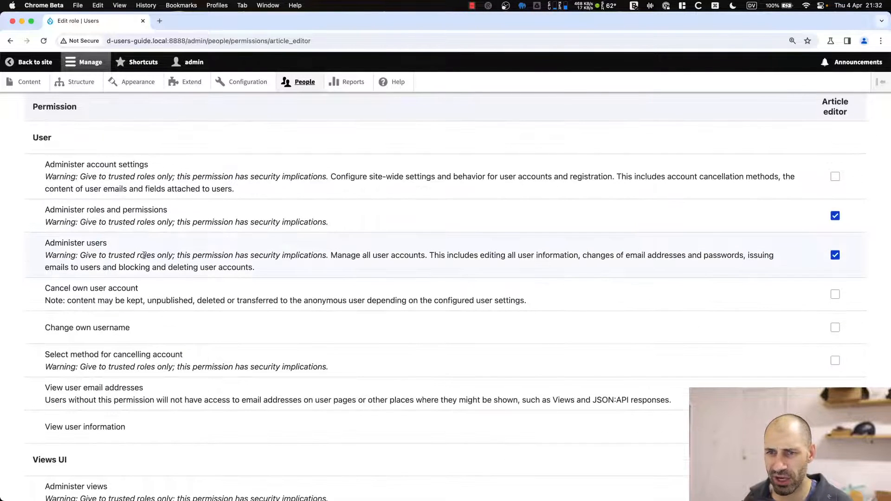
click(836, 216)
scroll(62, 449, down, 3)
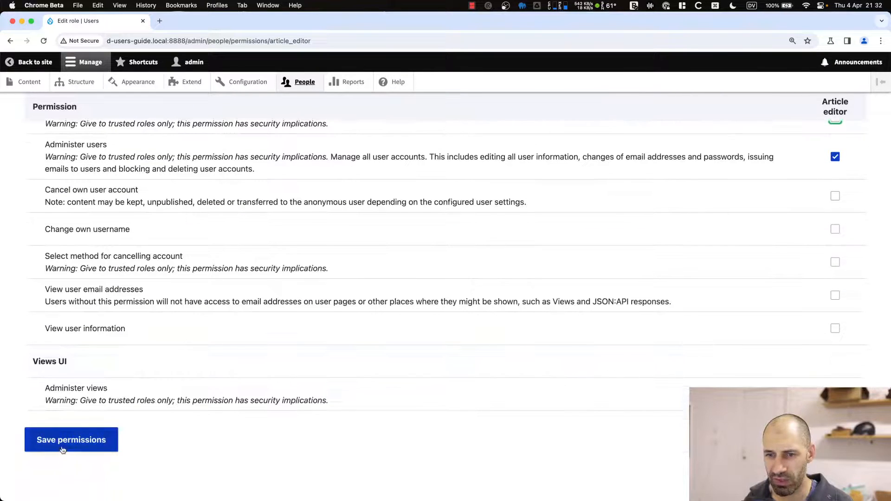
click(62, 450)
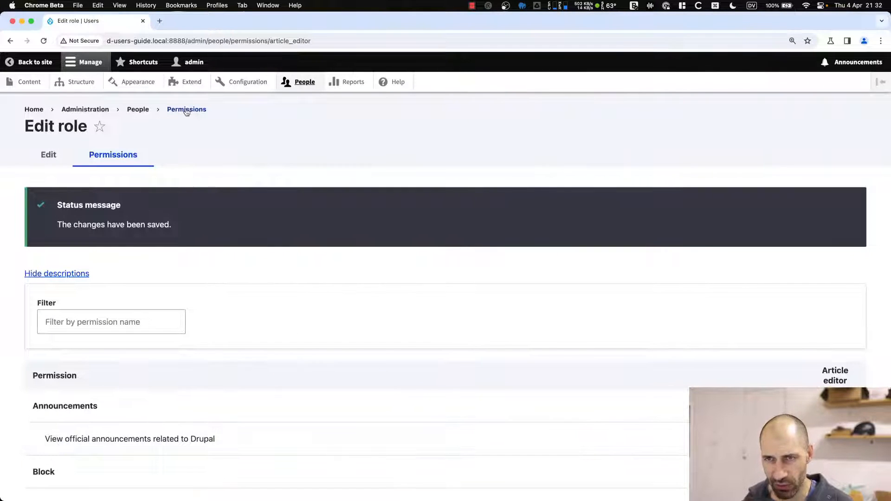
Arrange the windows side by side and reload the article editor's account form under the new permissions.
key(ctrl+alt+Right)
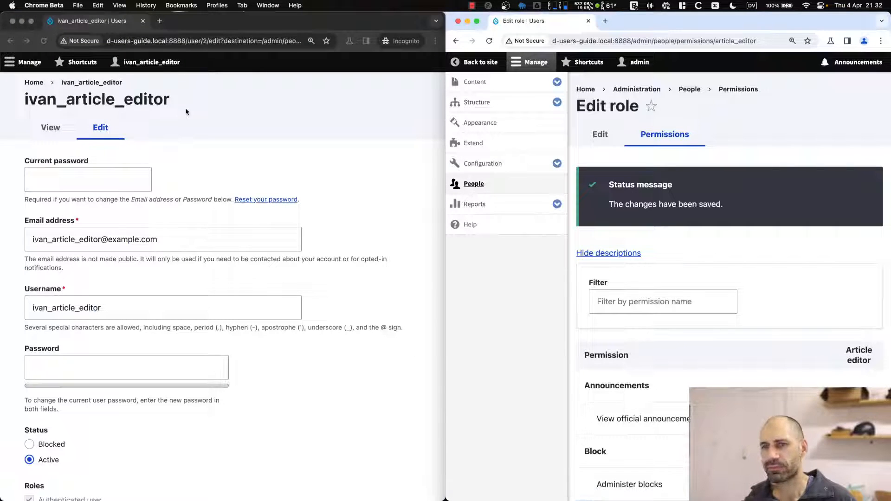
click(263, 117)
scroll(287, 138, down, 5)
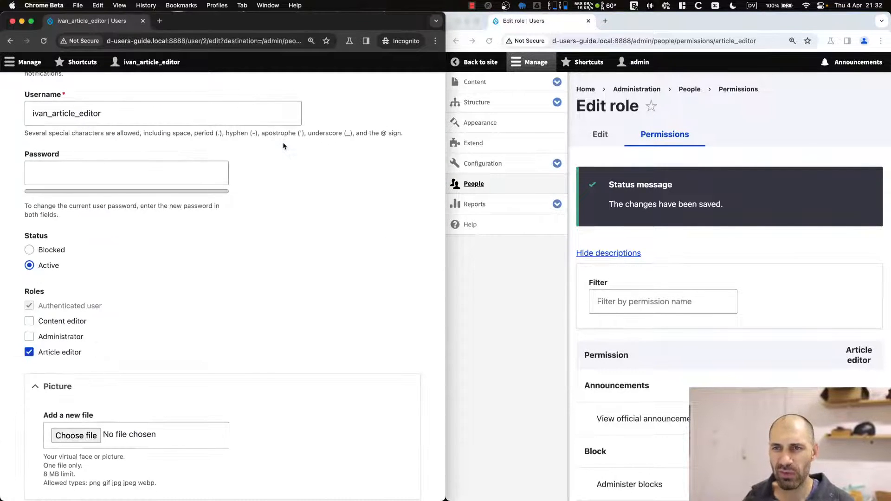
key(super+r)
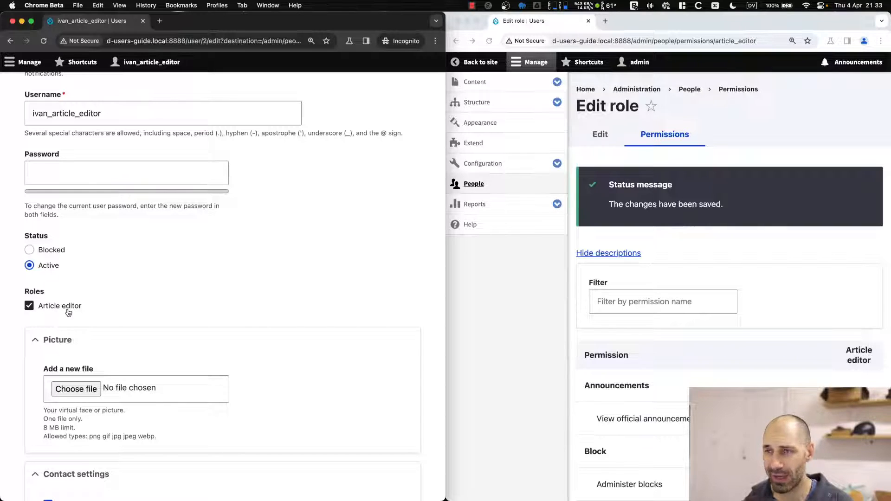
scroll(67, 312, up, 5)
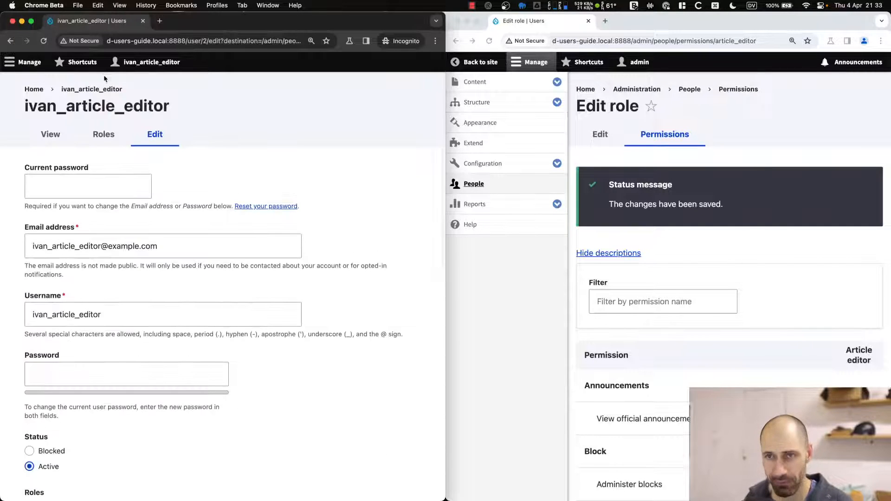
Check the editor's account and profile pages, then return to the People list.
click(104, 90)
key(super+Left)
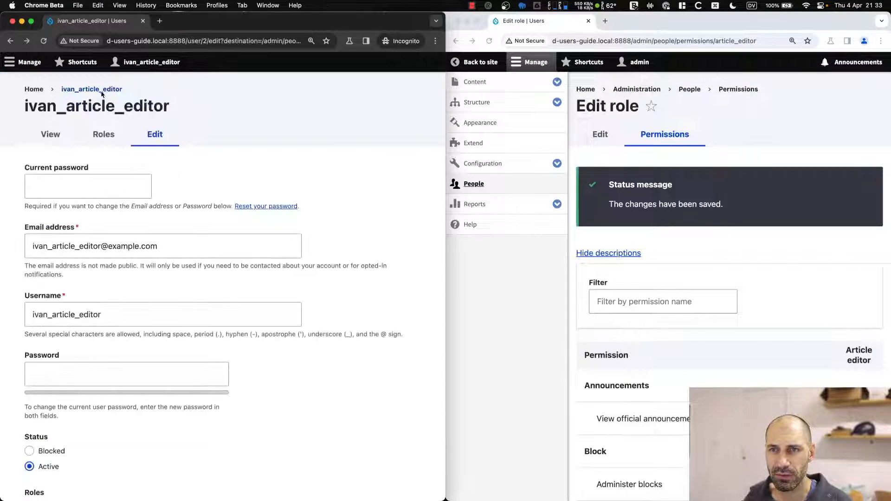
click(65, 133)
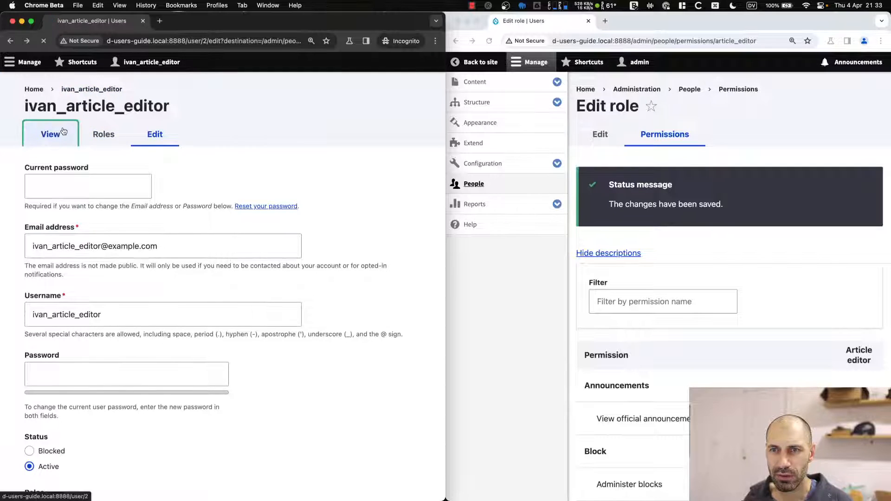
key(super+Left)
key(super+Left)
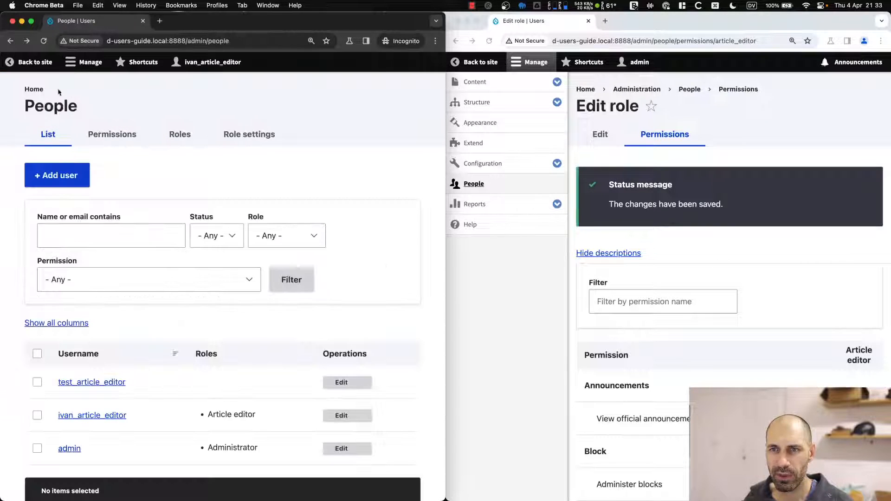
Tick the Article editor role on test_article_editor and save the account.
click(343, 383)
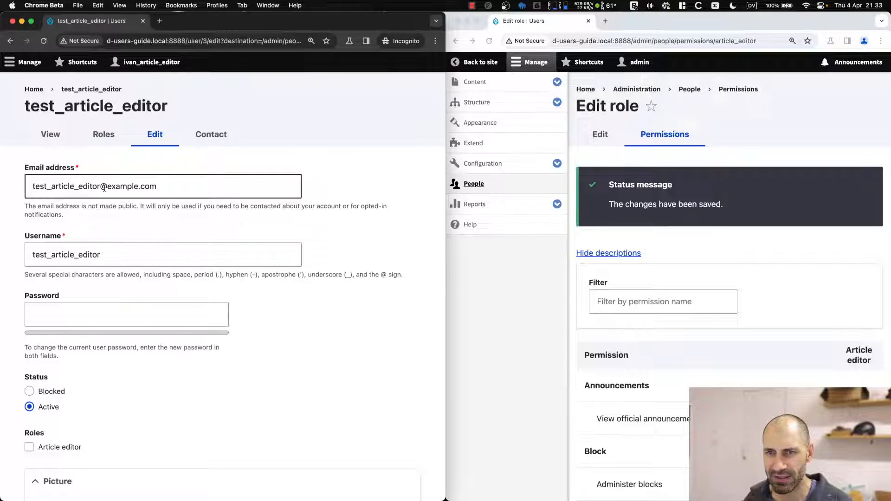
scroll(56, 195, down, 8)
scroll(74, 260, up, 4)
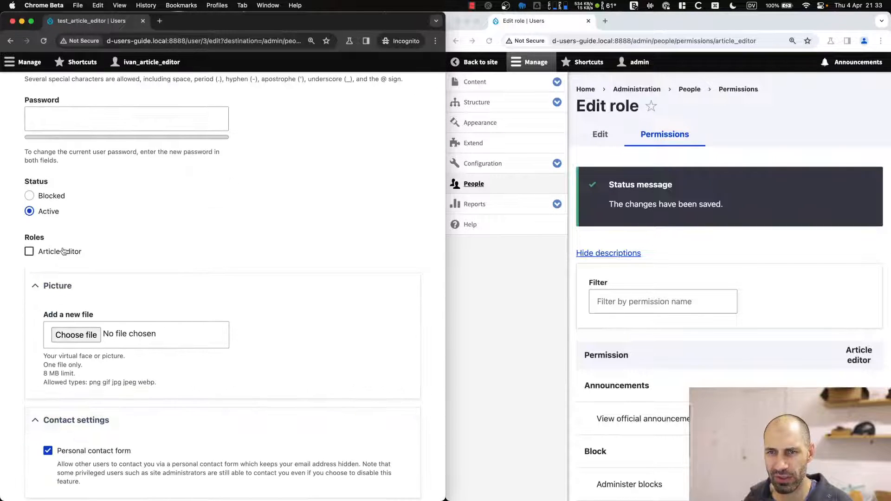
click(29, 251)
scroll(74, 336, down, 4)
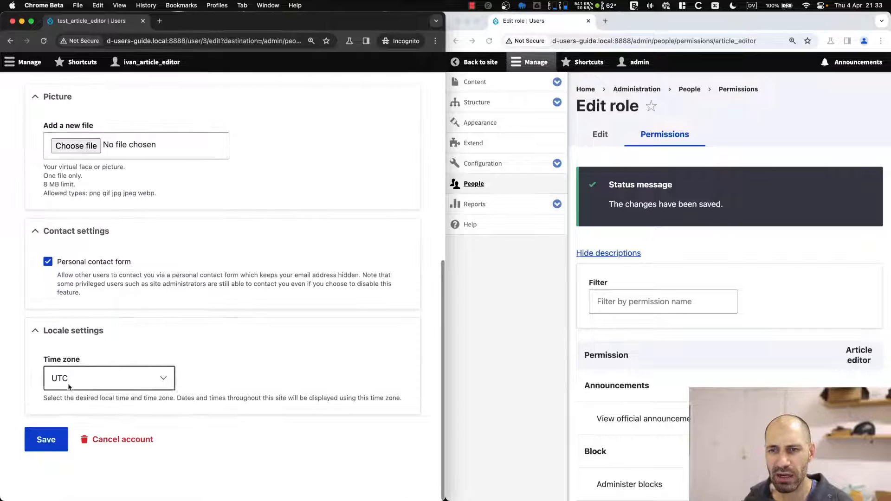
click(46, 440)
scroll(184, 244, down, 3)
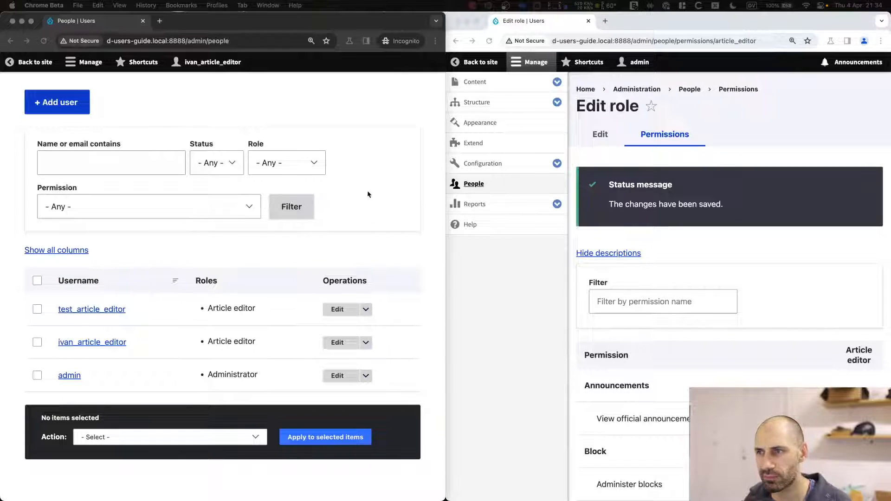
click(402, 101)
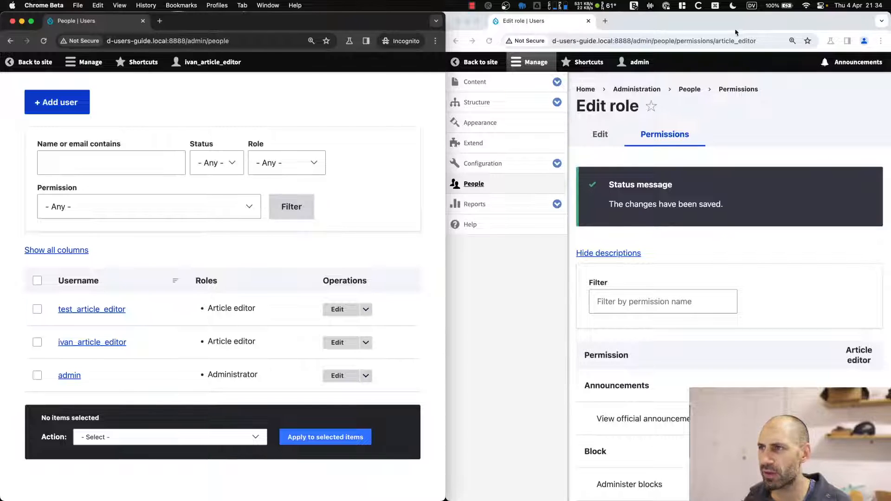
Close the incognito window and maximize the admin's Article editor permissions page.
click(143, 21)
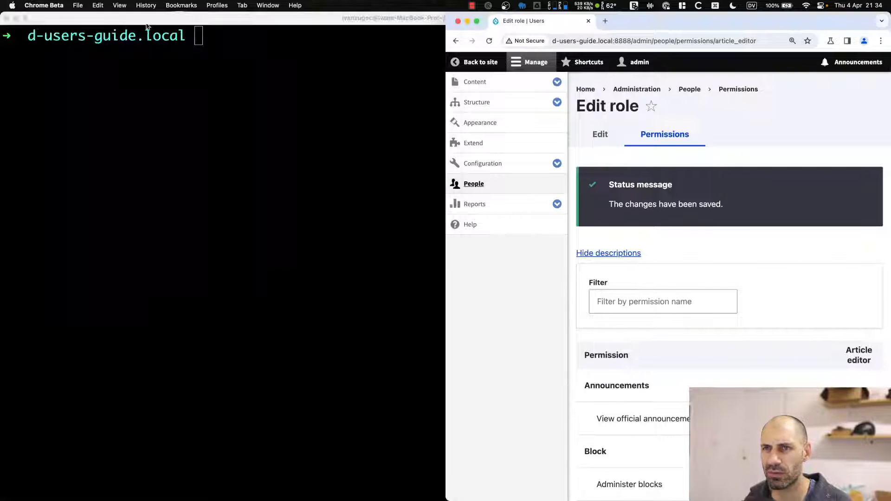
double_click(737, 19)
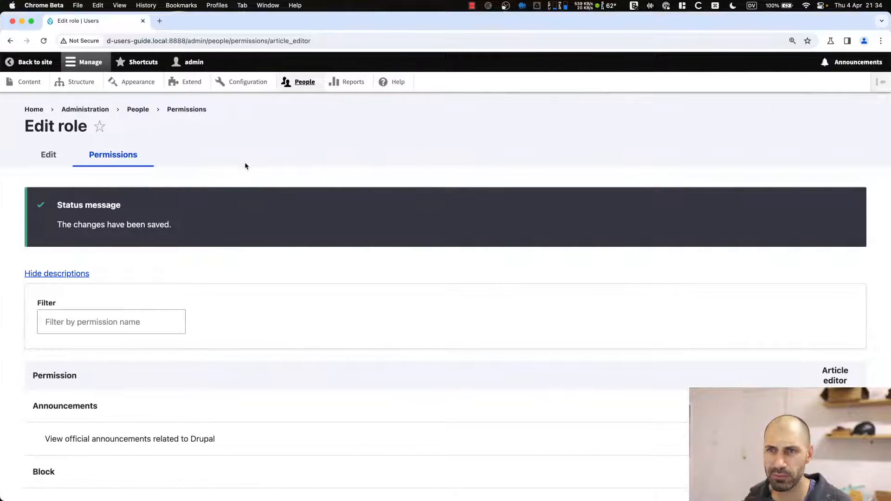
click(189, 41)
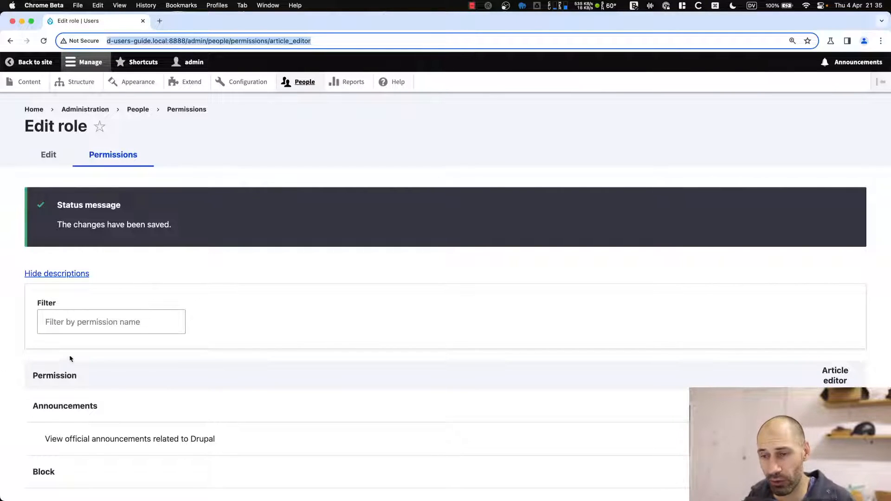
click(261, 188)
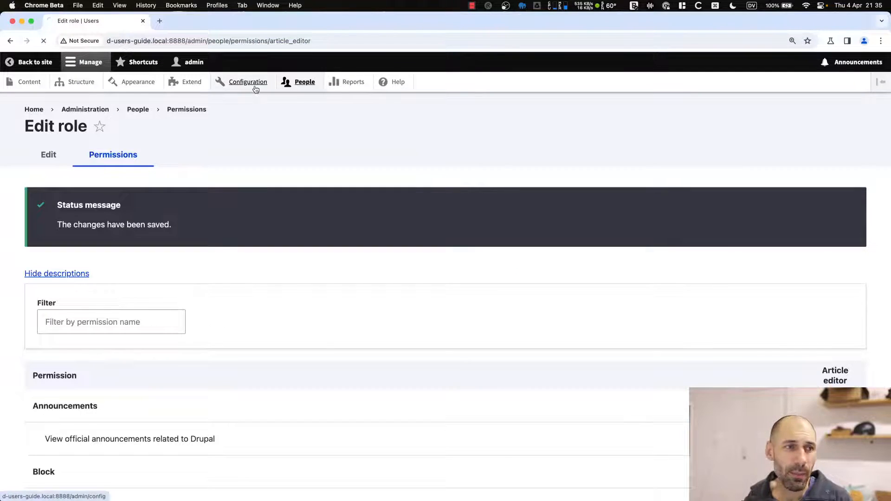
Go to Configuration > Account settings > Manage fields for user accounts.
click(256, 88)
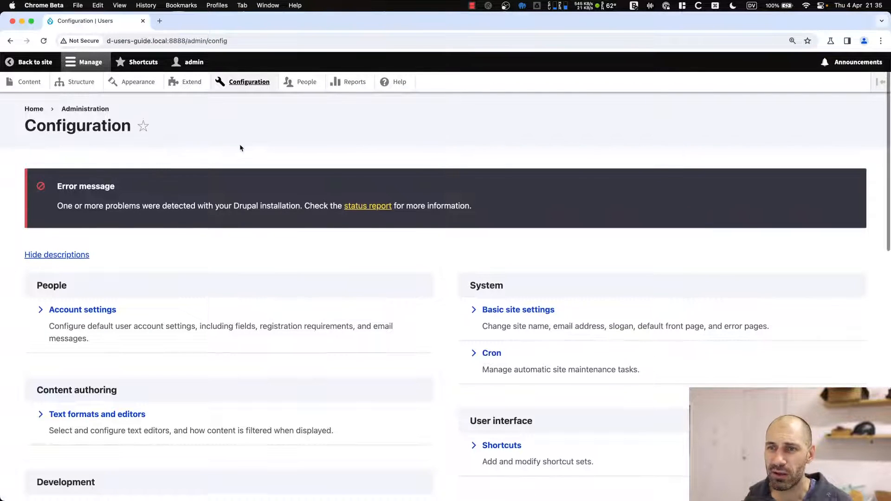
scroll(238, 145, down, 3)
click(91, 170)
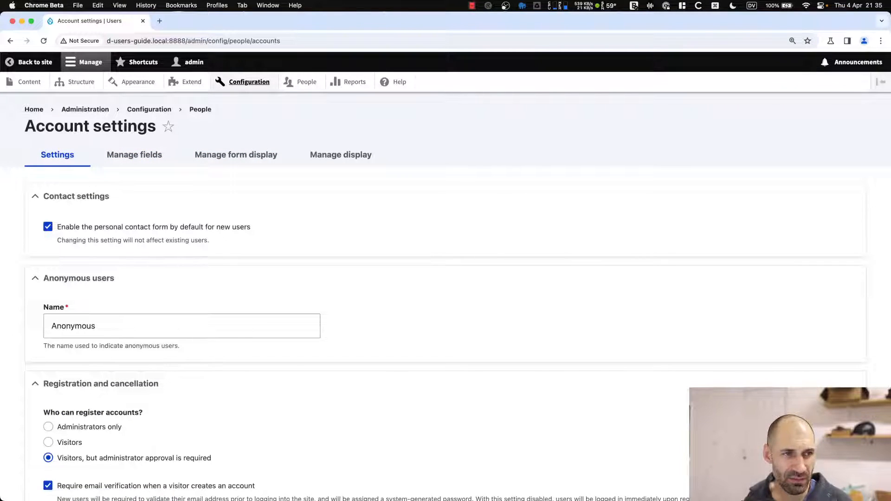
click(153, 160)
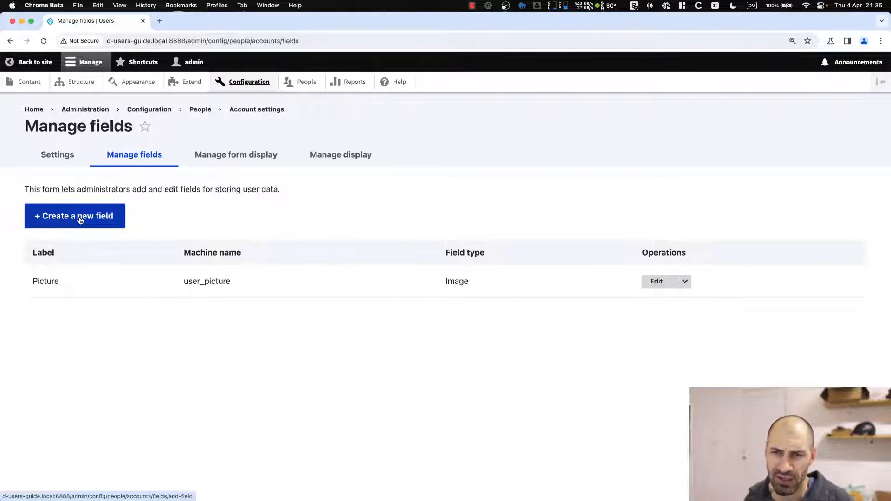
Create an optional 'Full name' field of type Text (plain) and save its settings.
click(80, 220)
click(82, 188)
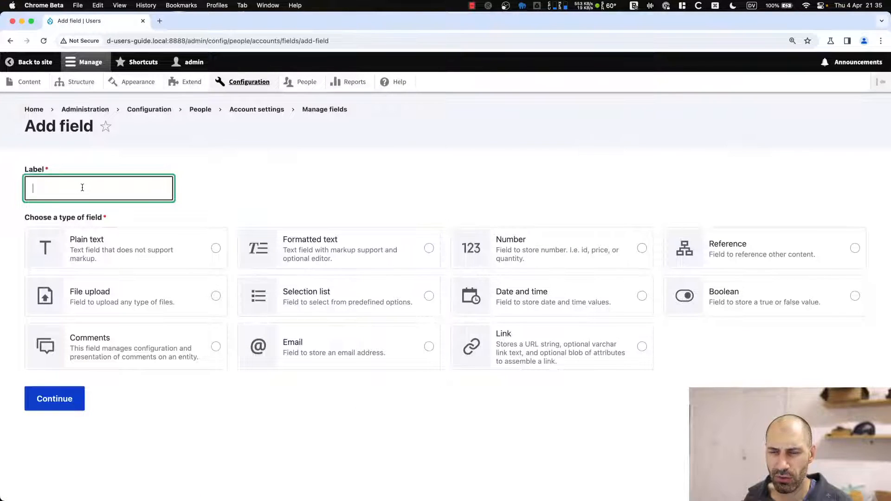
text(Full name)
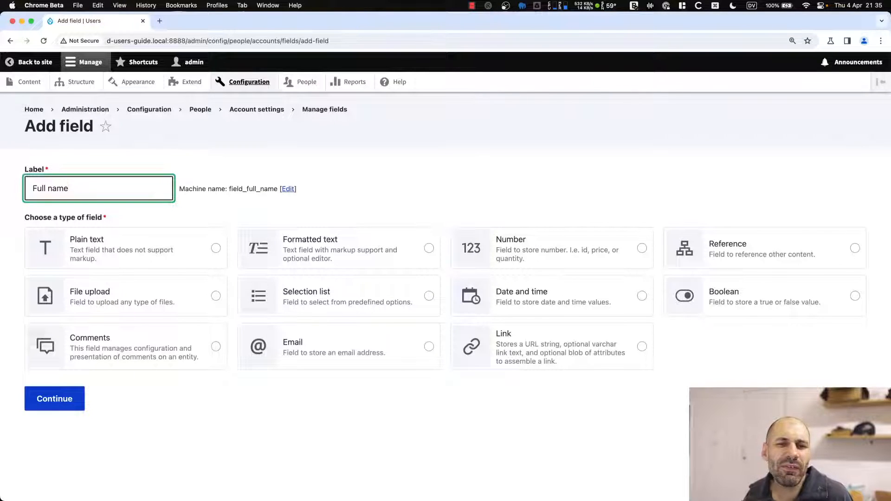
click(154, 260)
scroll(142, 396, down, 3)
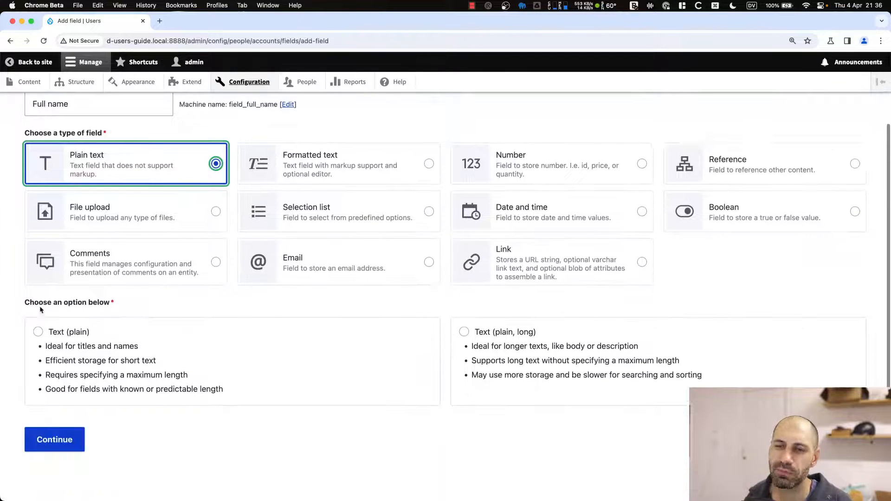
click(38, 332)
click(43, 441)
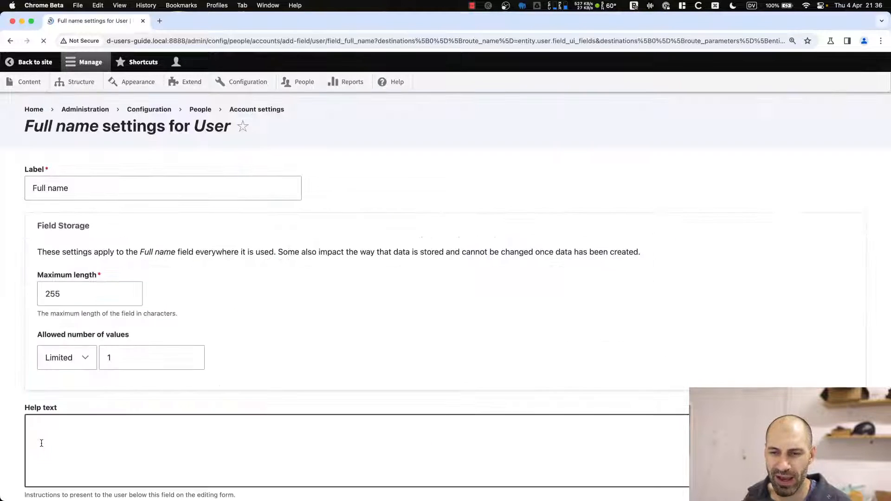
scroll(139, 279, down, 4)
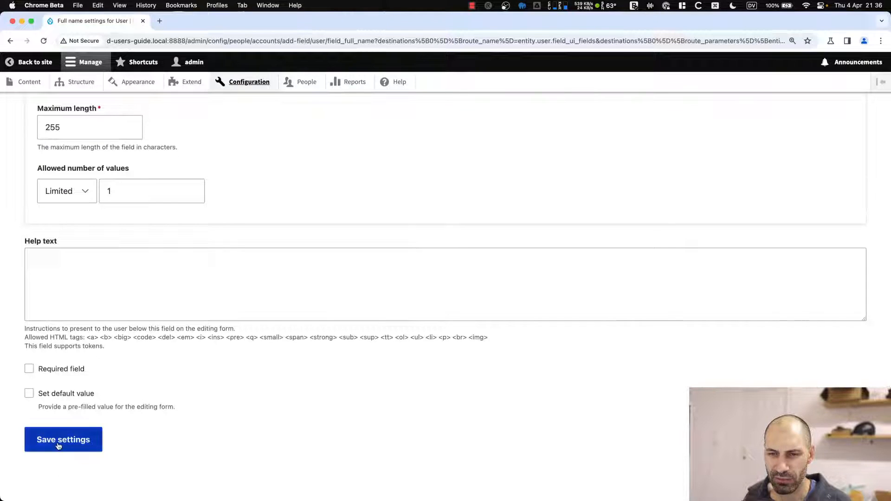
click(64, 372)
click(64, 373)
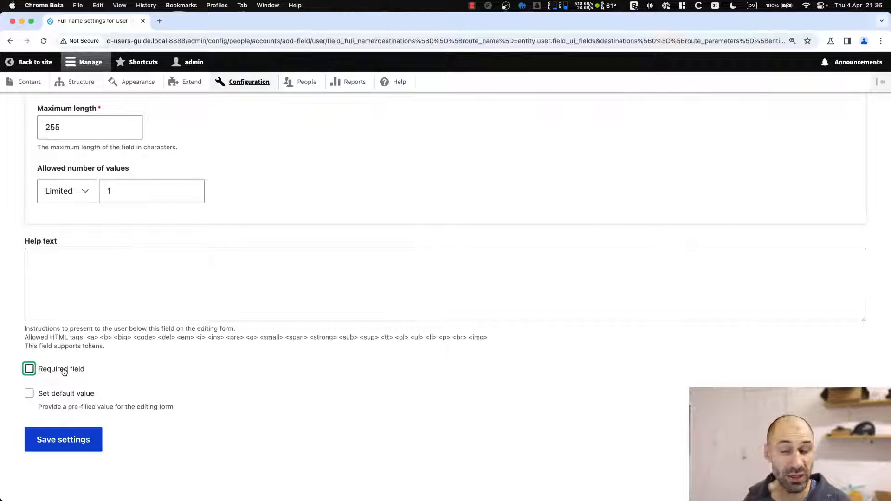
click(60, 450)
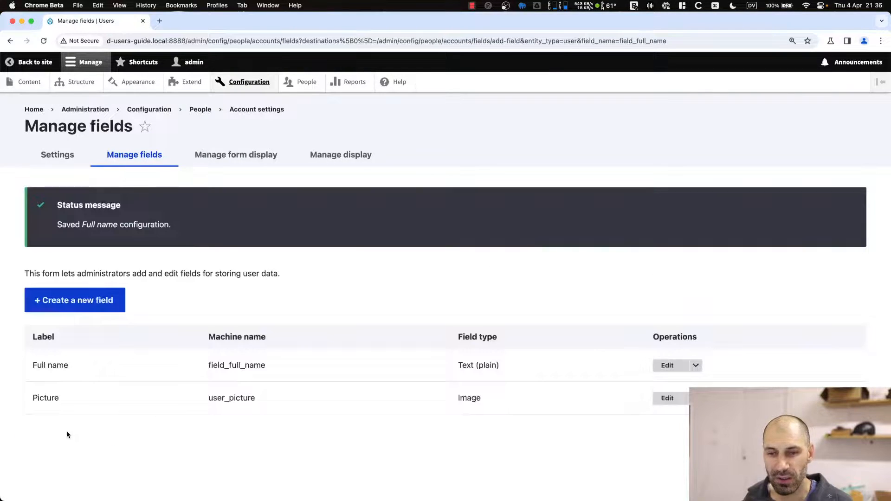
Move Full name just below username and password on the account form display and save.
click(227, 156)
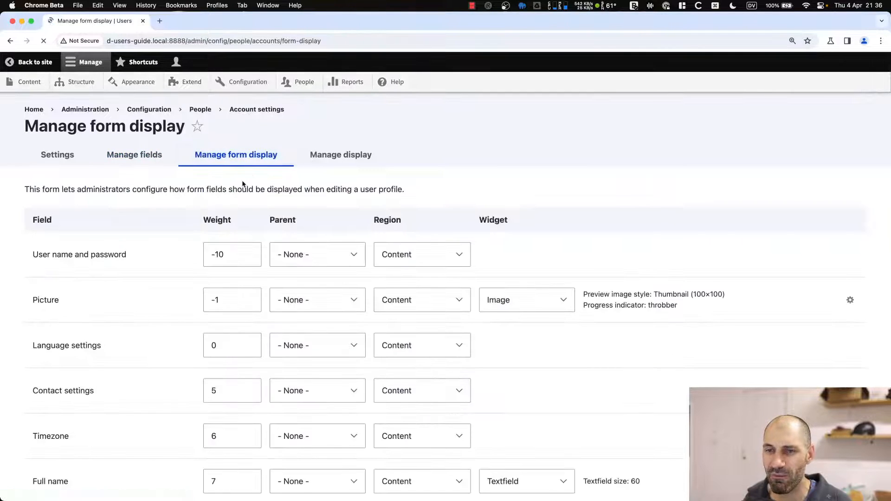
scroll(135, 314, down, 4)
drag(36, 289, 39, 309)
scroll(60, 352, down, 5)
click(57, 434)
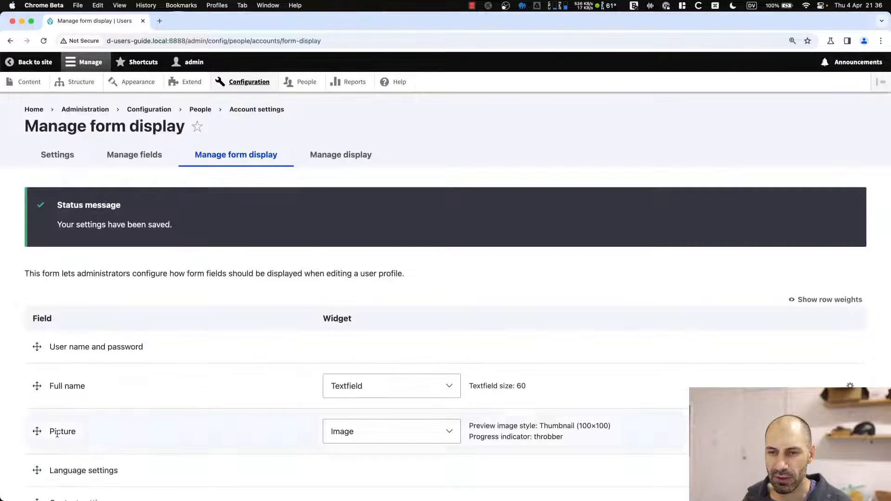
Place Full name after Picture on the profile display, save, and return to People.
click(367, 155)
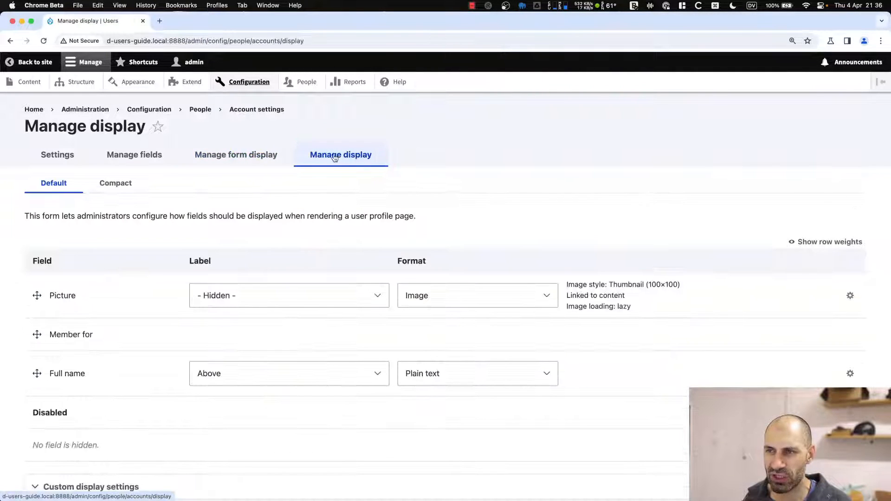
scroll(44, 334, down, 3)
mouse_move(35, 299)
mouse_down()
mouse_move(36, 235)
mouse_move(35, 284)
mouse_up()
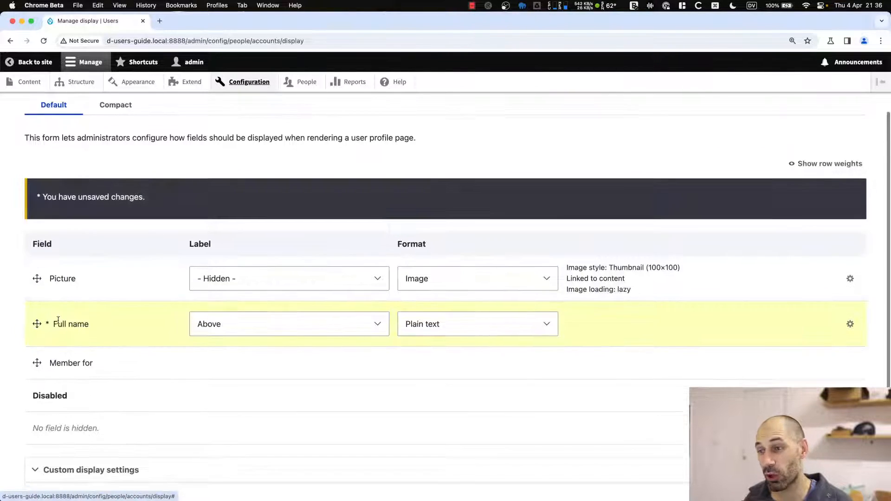
scroll(58, 320, down, 3)
click(44, 437)
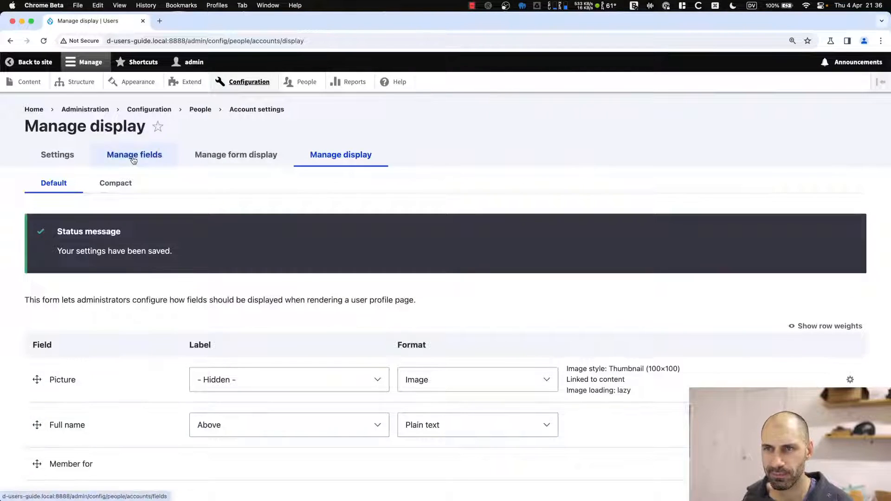
right_click(305, 83)
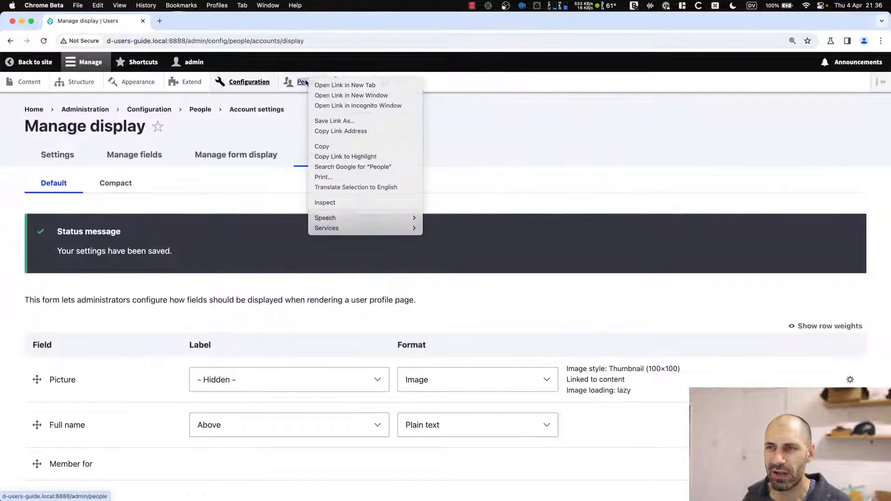
click(301, 83)
click(301, 83)
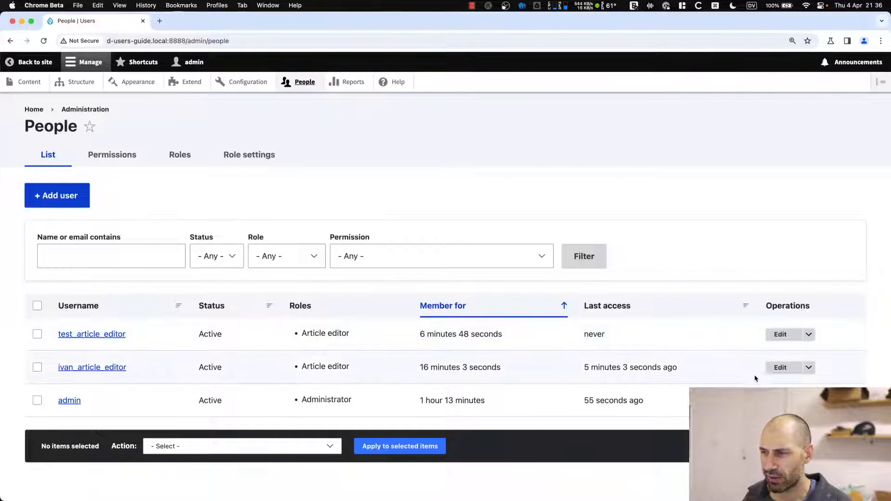
Enter the article editor's full name with corrected capitalisation and save the account.
click(780, 367)
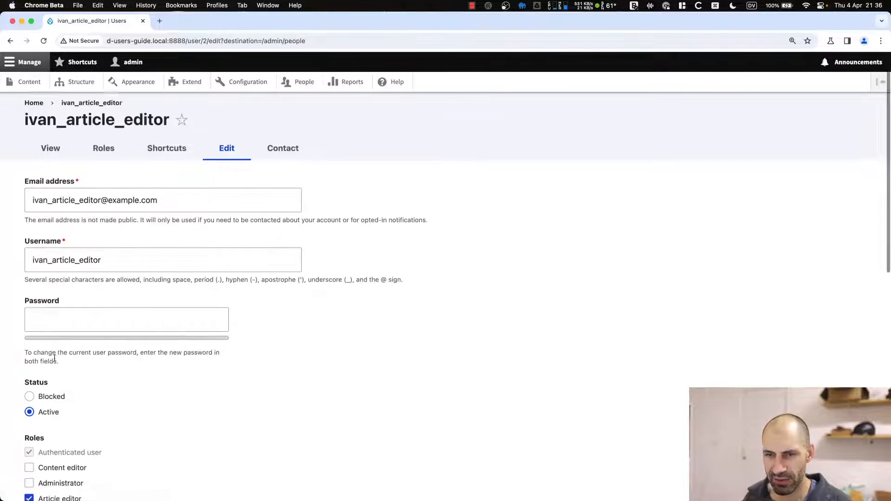
scroll(55, 358, down, 7)
click(50, 210)
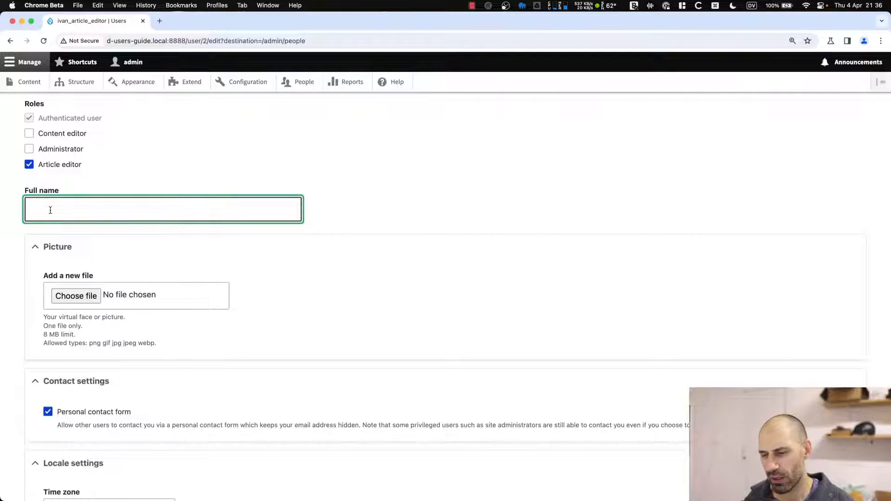
text(Ivan ZUgec)
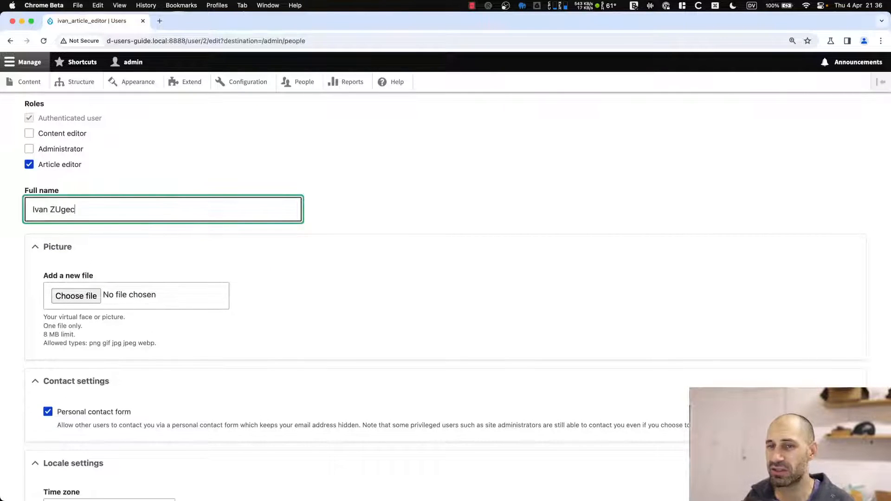
key(BackSpace)
key(BackSpace)
key(BackSpace)
key(BackSpace)
text(ugec)
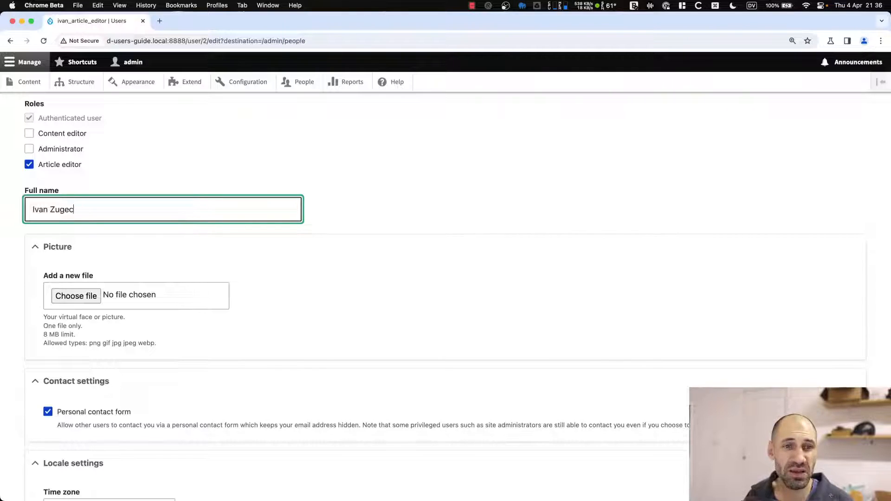
scroll(25, 455, down, 3)
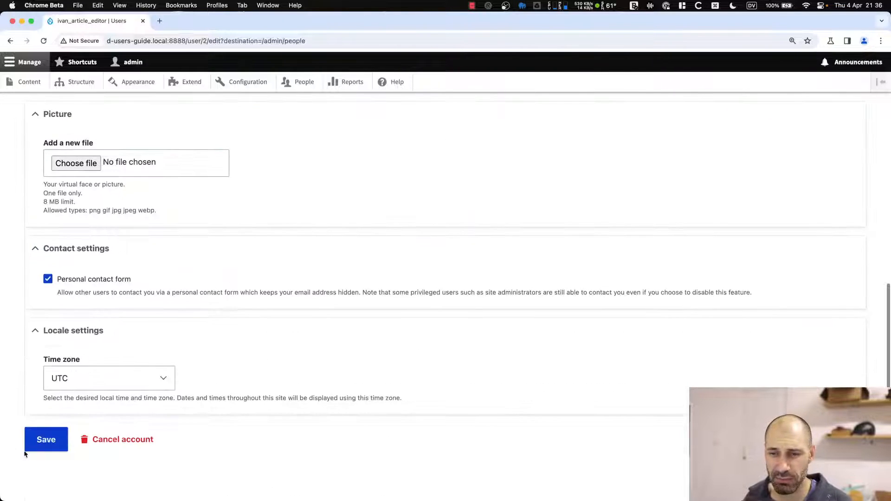
click(42, 441)
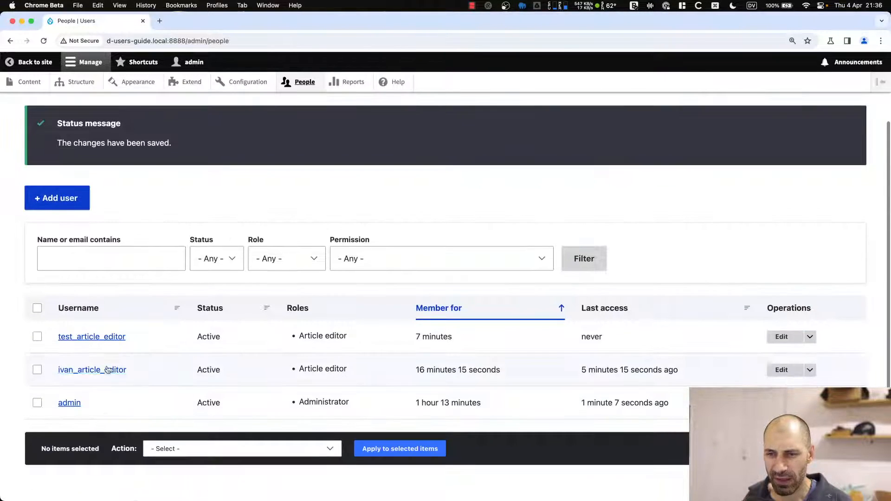
Open the article editor's profile page to check the displayed full name.
click(107, 369)
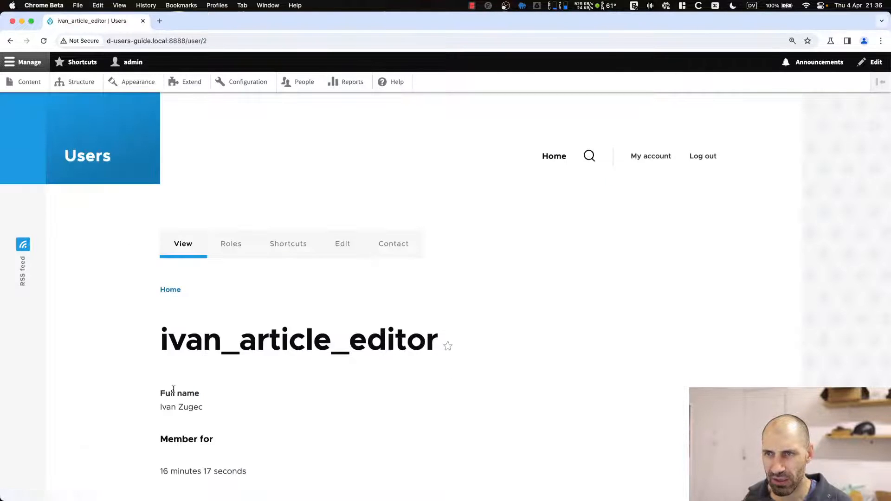
scroll(205, 256, down, 3)
drag(219, 278, 122, 265)
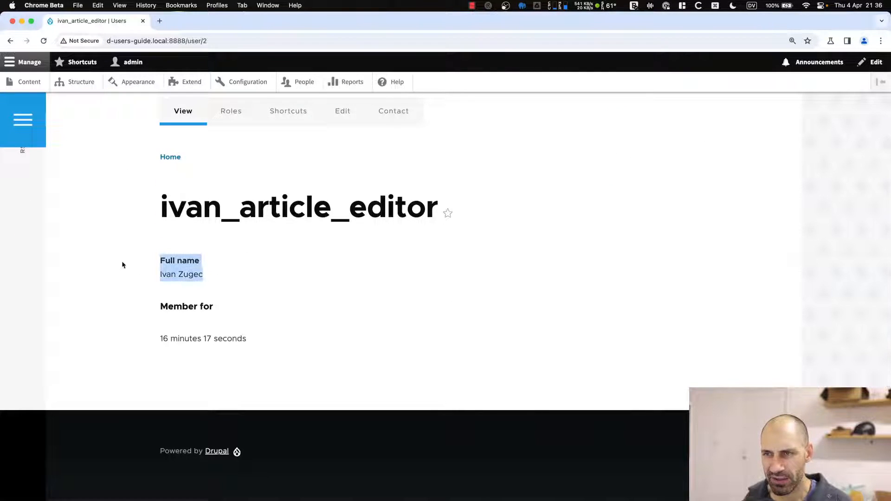
click(194, 260)
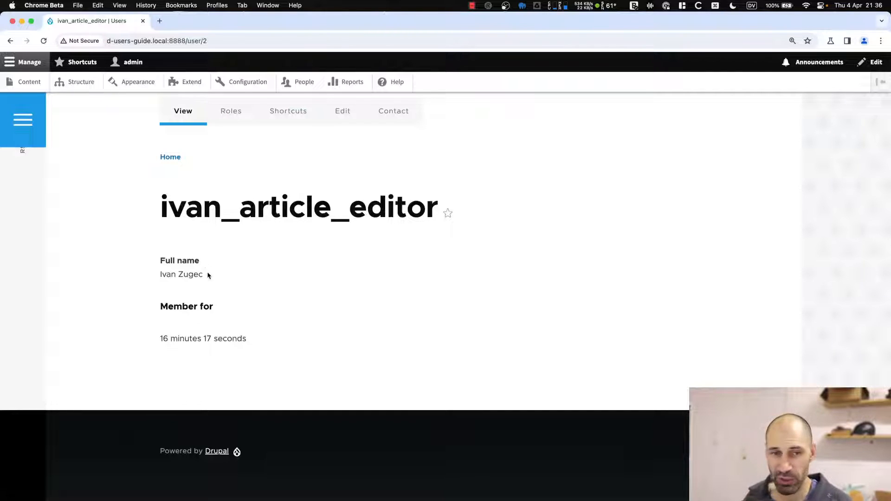
scroll(196, 285, up, 3)
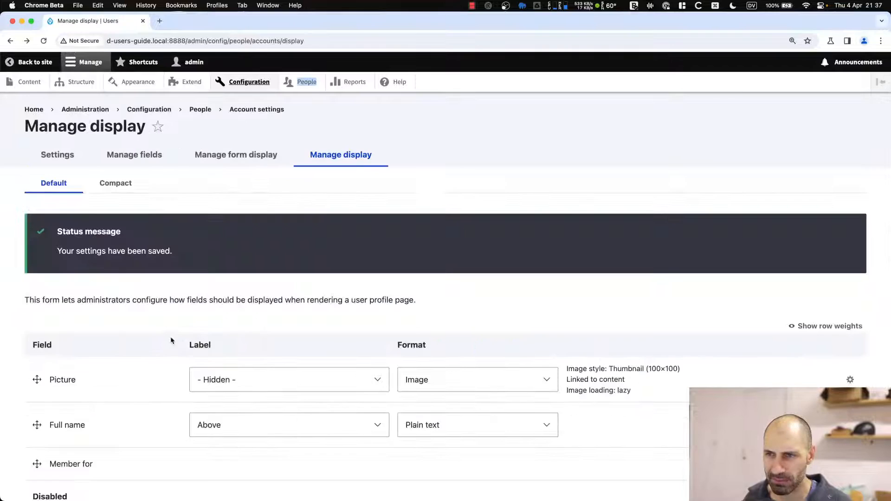
Open the user Manage fields tab listing Full name (field_full_name) and Picture.
click(179, 325)
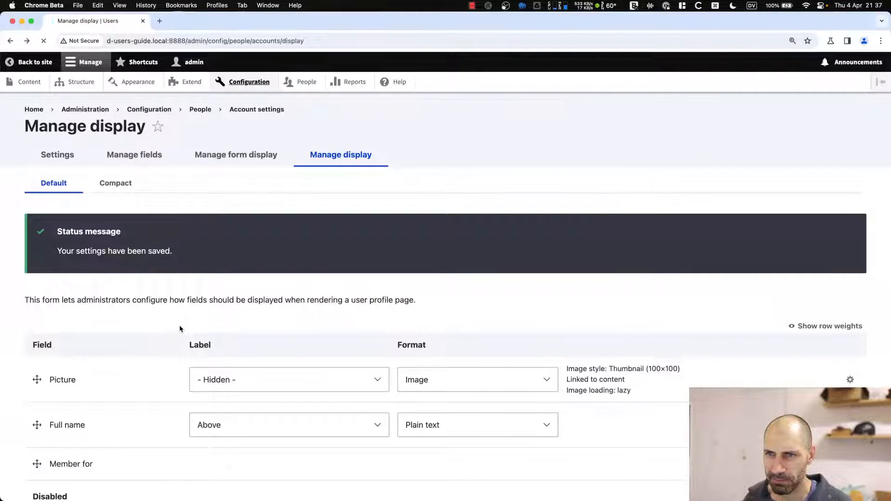
scroll(179, 325, down, 3)
scroll(114, 340, up, 3)
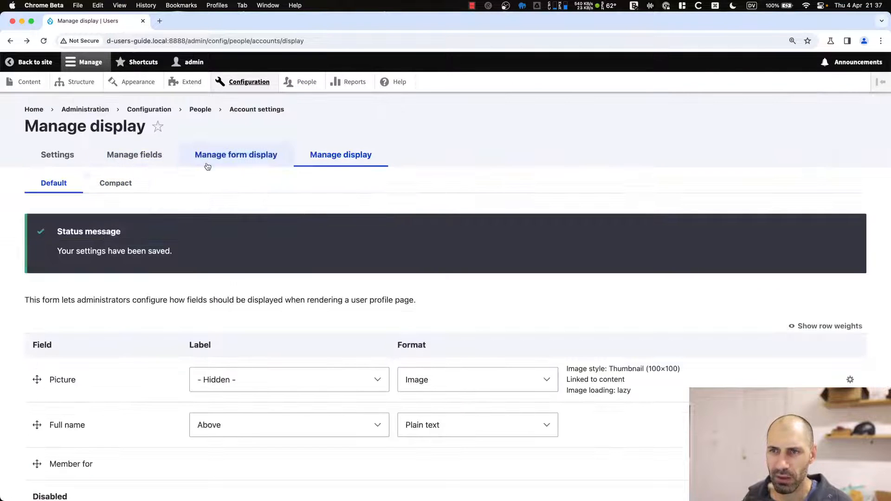
click(148, 155)
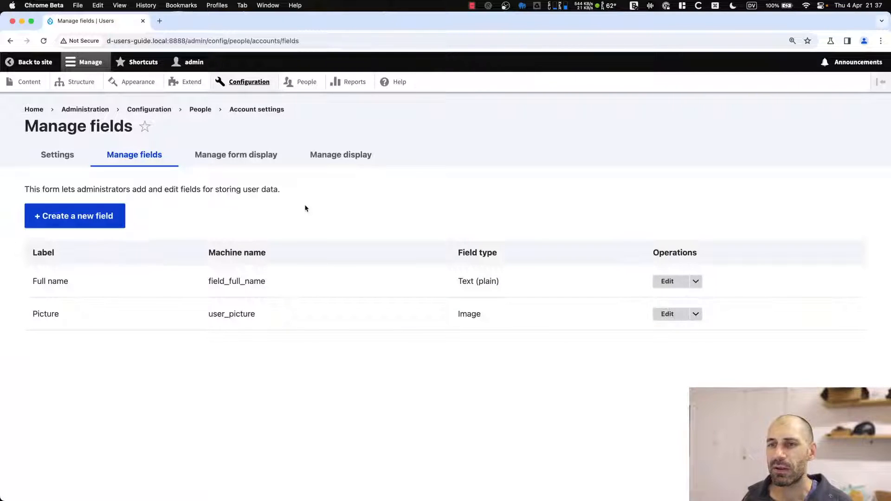
drag(304, 206, 20, 193)
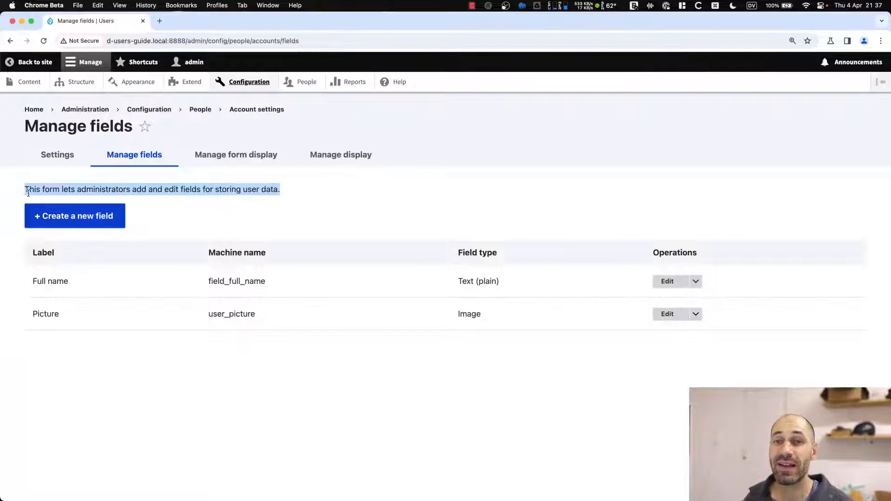
click(167, 191)
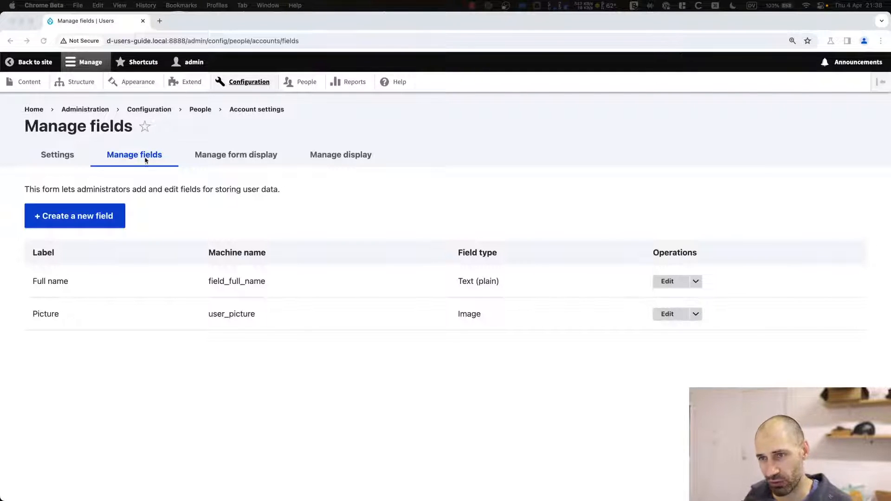
Open the drupal.org Profile module project page in a new tab.
click(381, 221)
key(super+t)
text(drupal.org/project/profile)
key(Return)
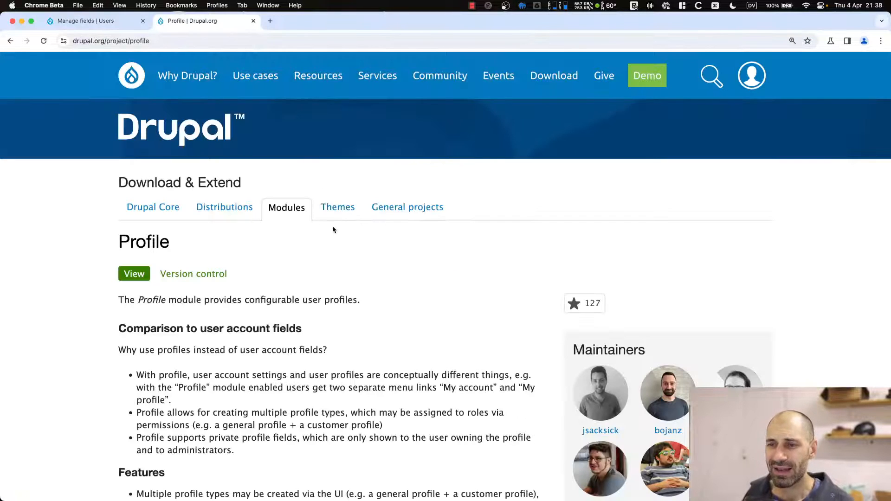
scroll(331, 251, down, 1)
scroll(331, 251, down, 3)
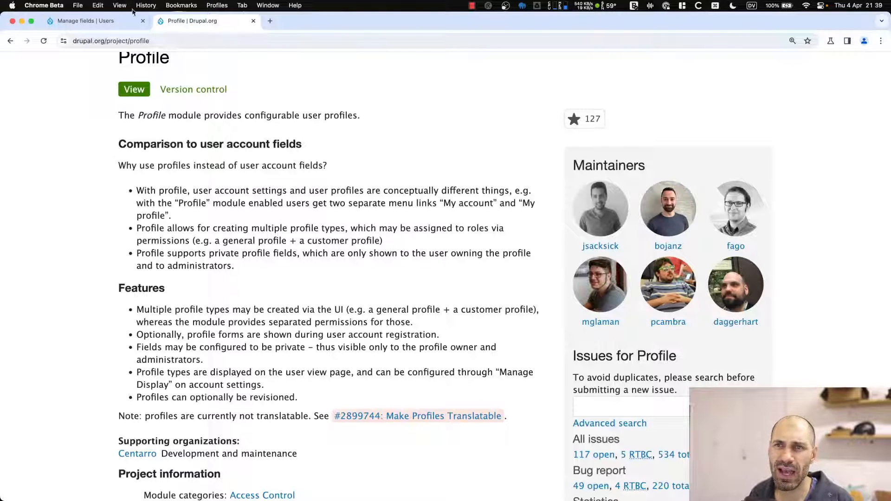
Copy the Profile module's composer install command and close the project tab.
click(114, 22)
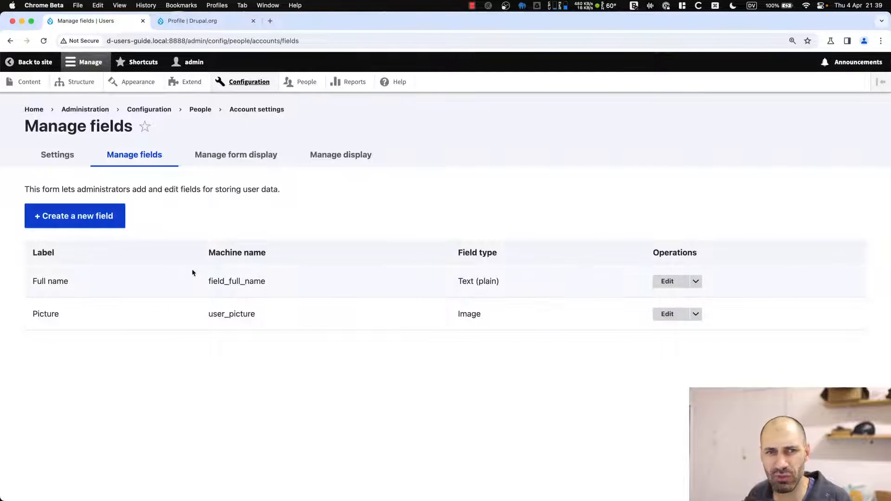
click(199, 22)
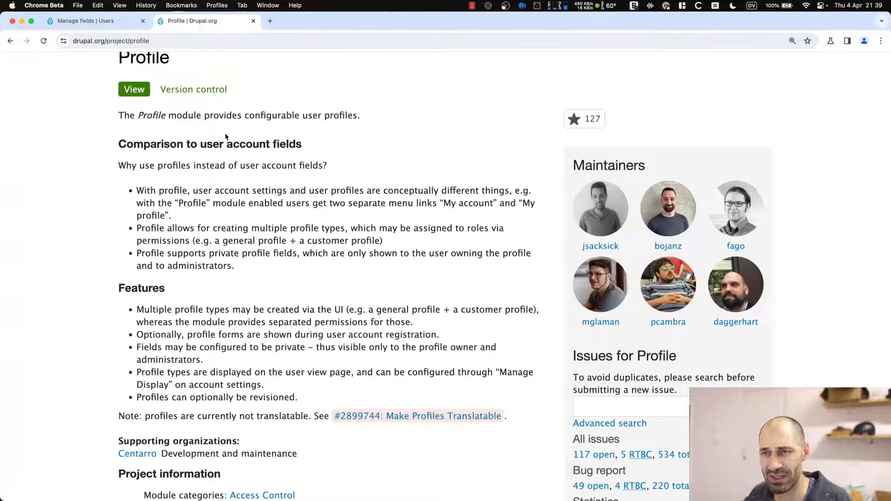
scroll(196, 158, up, 1)
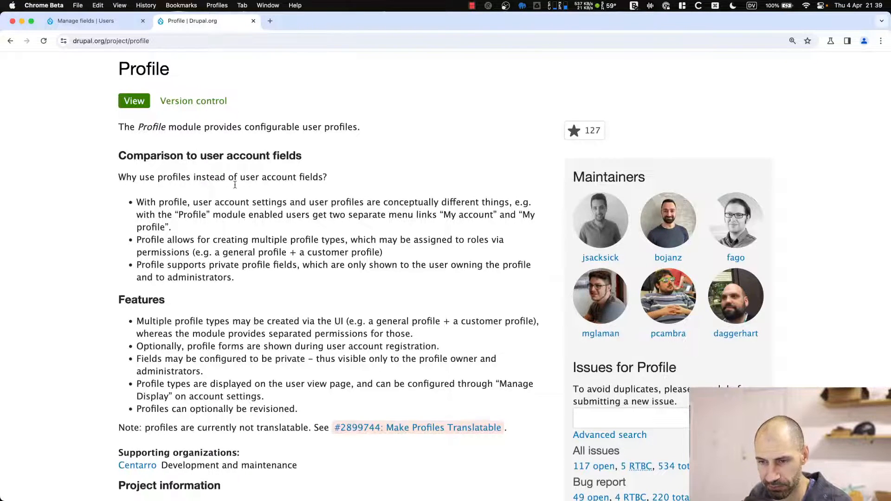
scroll(241, 185, down, 8)
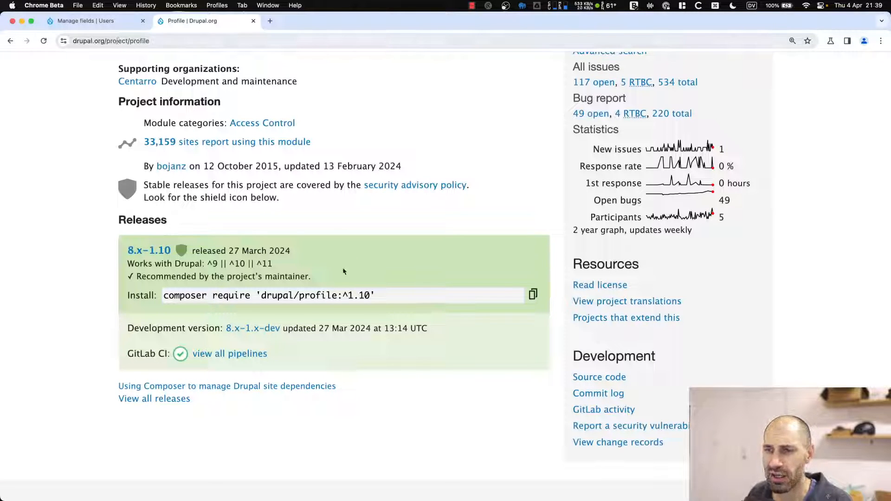
click(532, 294)
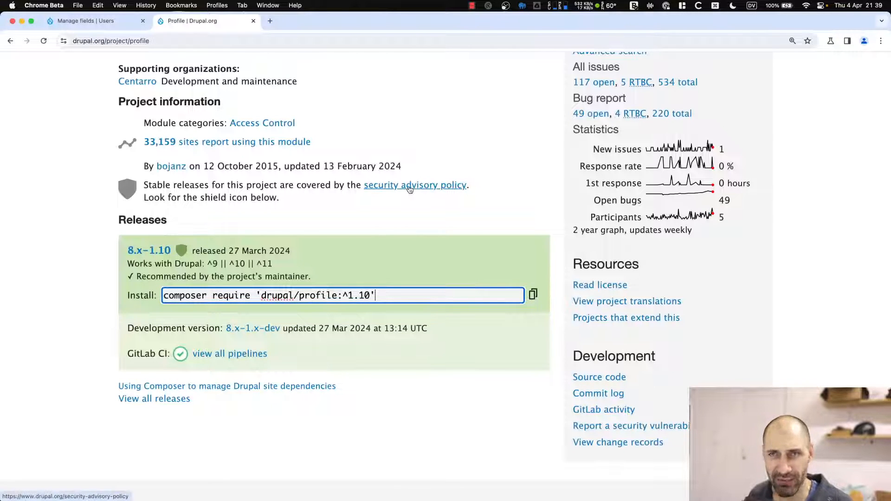
click(116, 22)
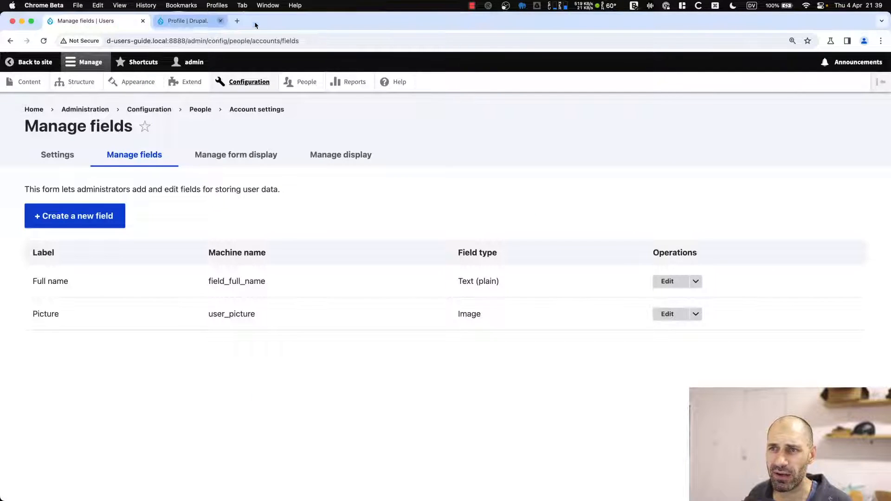
click(220, 20)
Filter the Extend module list by 'profile' and tick the Profile module.
click(188, 82)
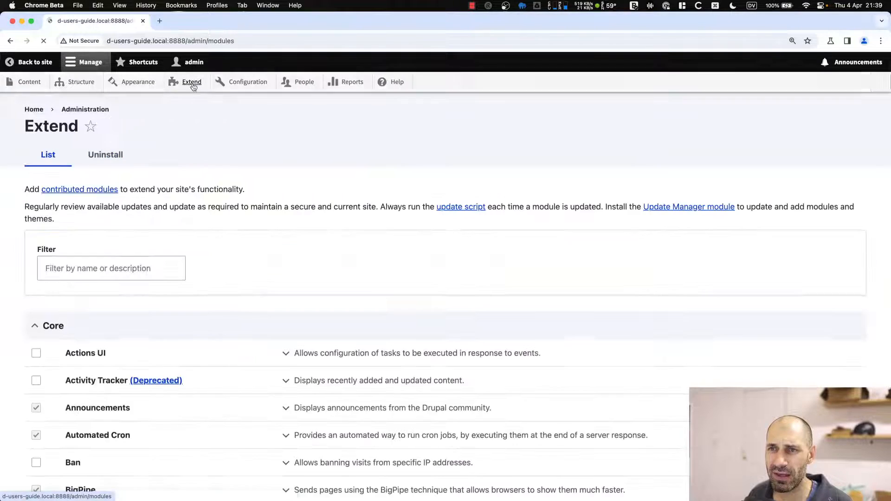
click(144, 259)
text(p)
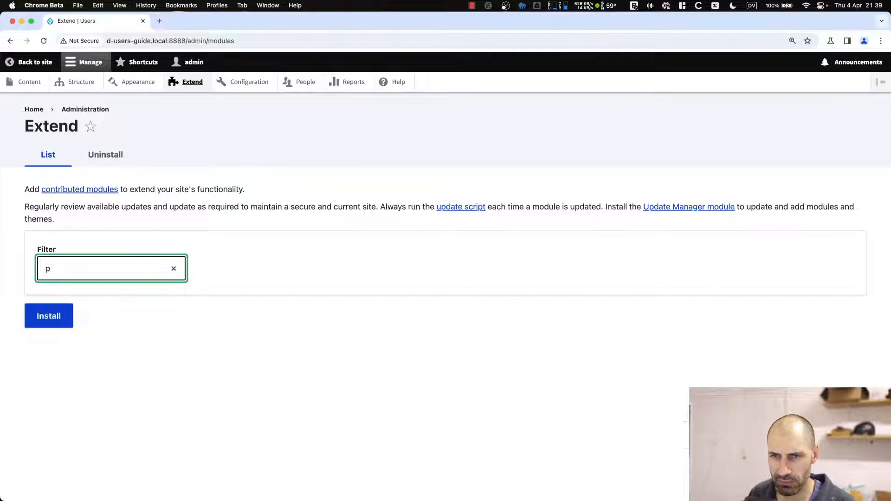
text(rofile)
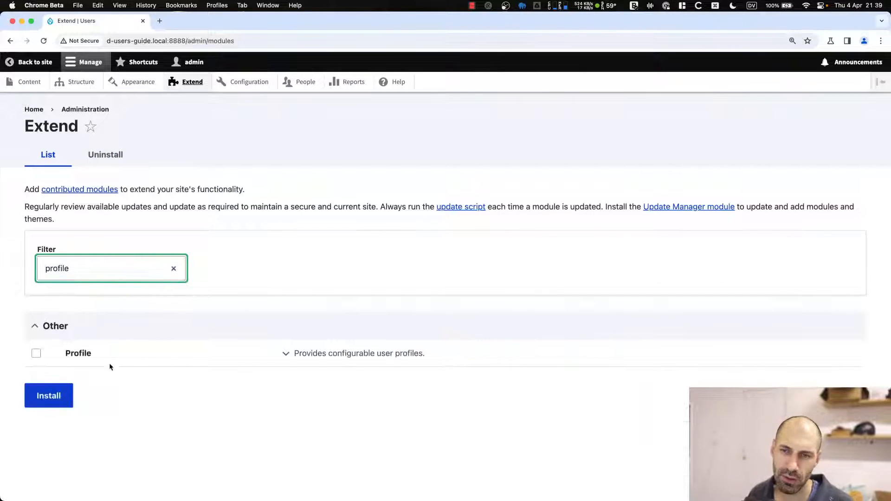
click(77, 355)
Install Profile with its required Entity module, then open Configuration > Profile types.
click(51, 397)
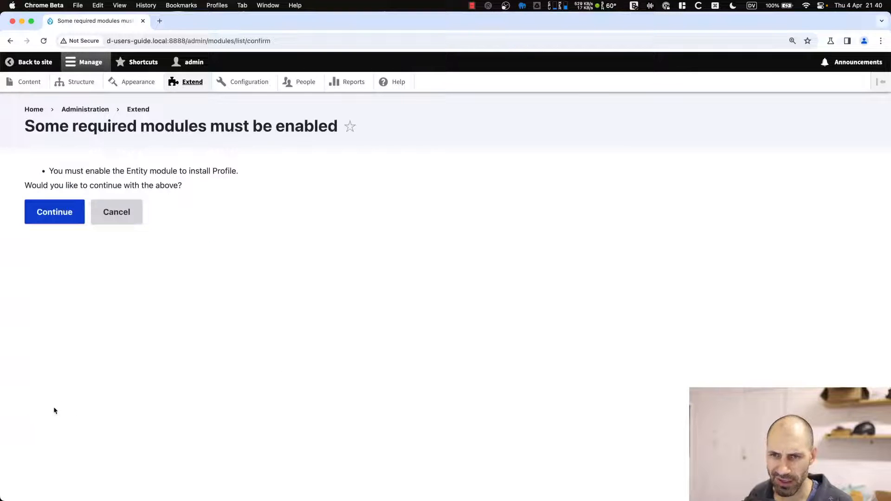
click(68, 215)
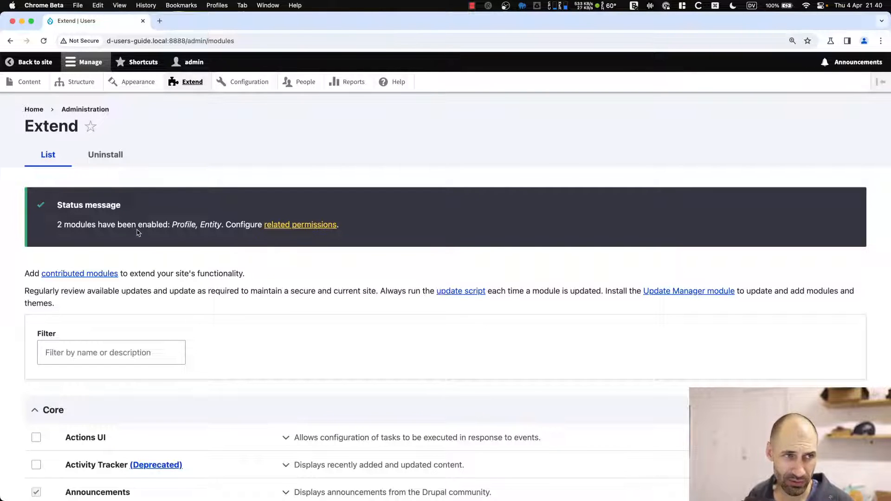
click(263, 82)
scroll(249, 177, down, 3)
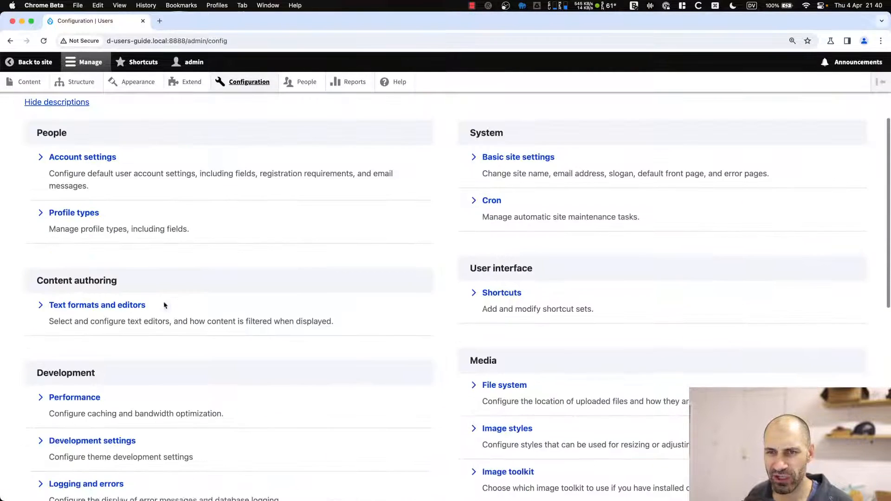
click(81, 214)
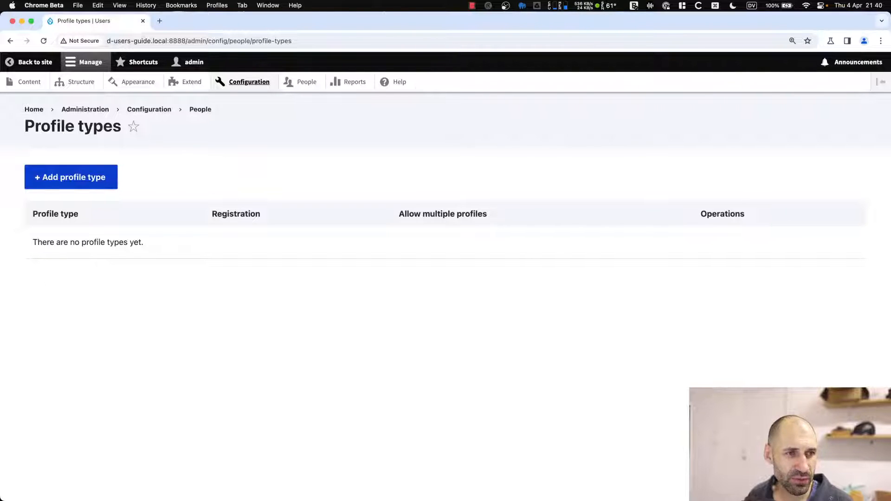
Create a profile type labelled 'Writer' (display label Writer) for Article editor only, allowing multiple profiles per user.
click(85, 183)
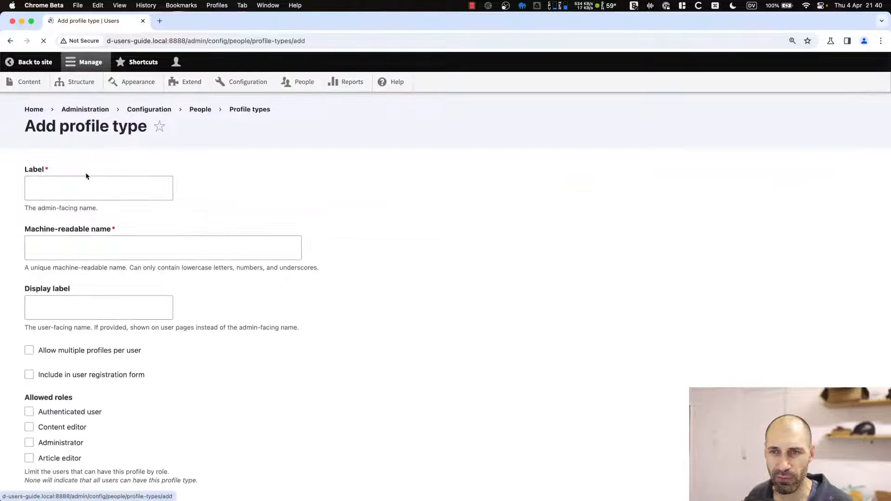
click(84, 179)
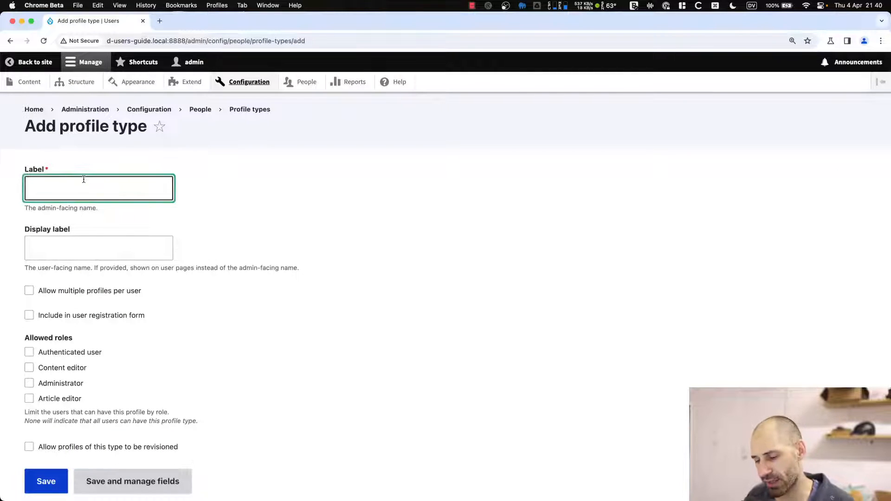
text(Writer)
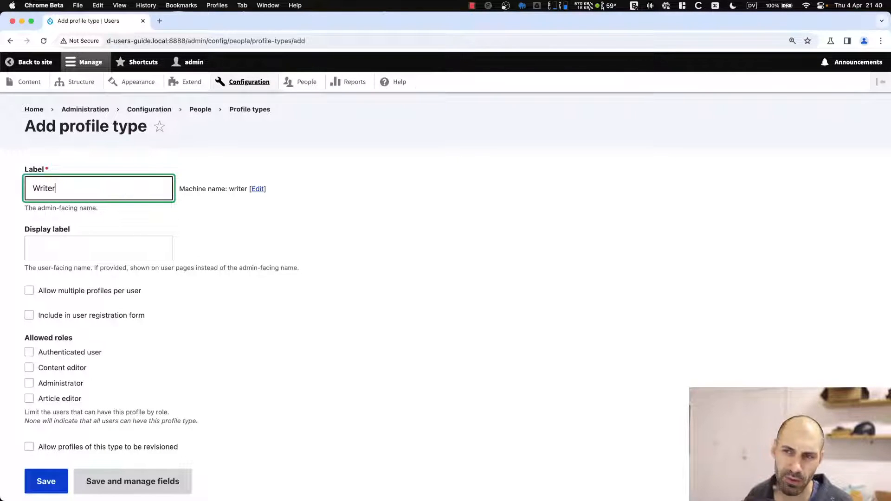
click(63, 256)
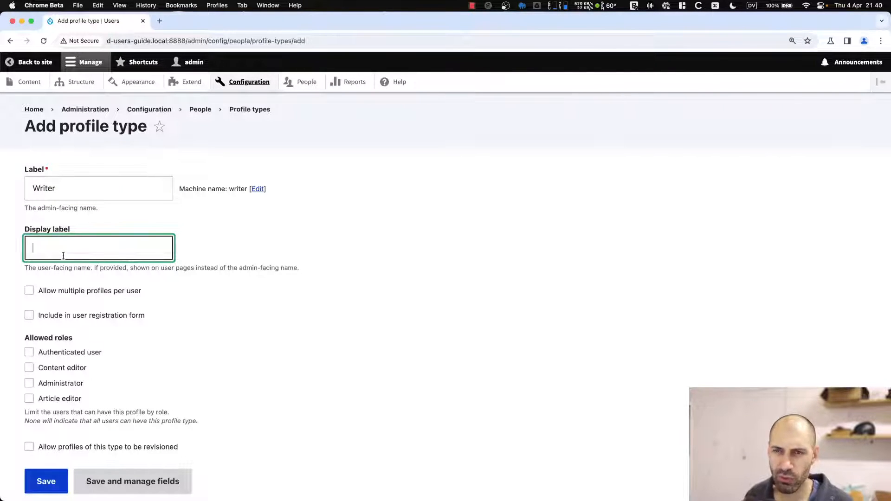
text(Writer)
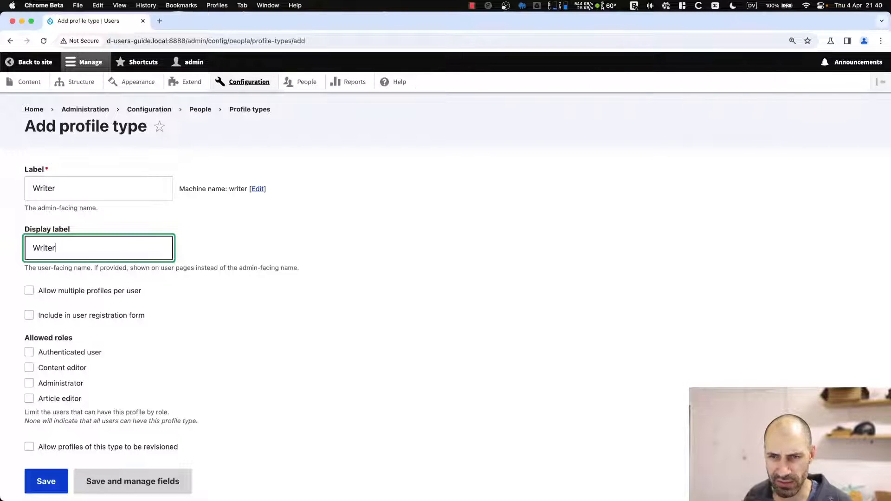
scroll(88, 278, down, 2)
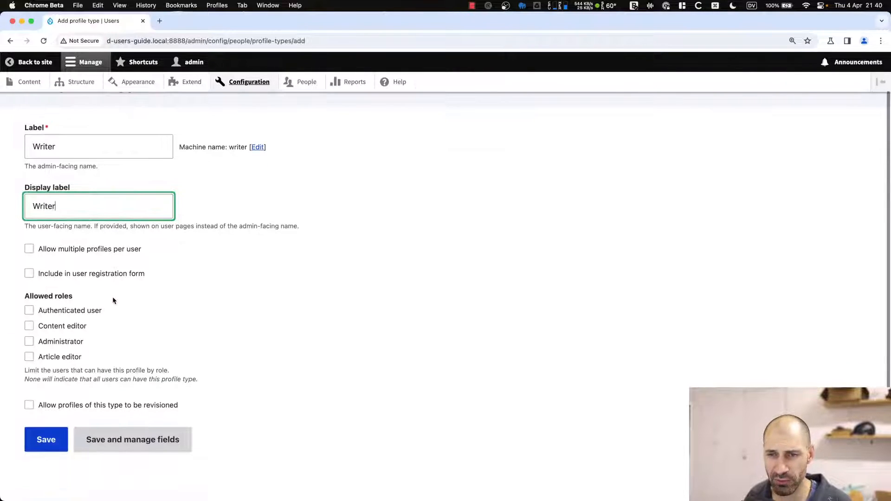
click(66, 357)
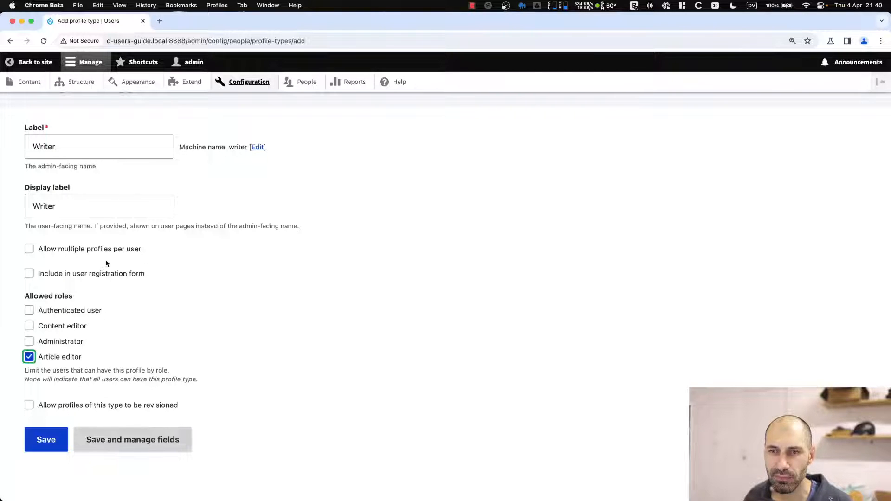
click(47, 253)
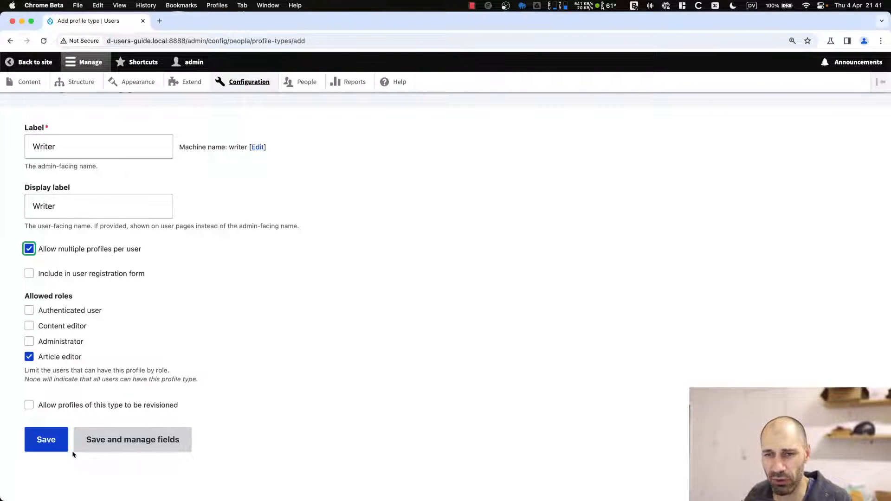
click(63, 441)
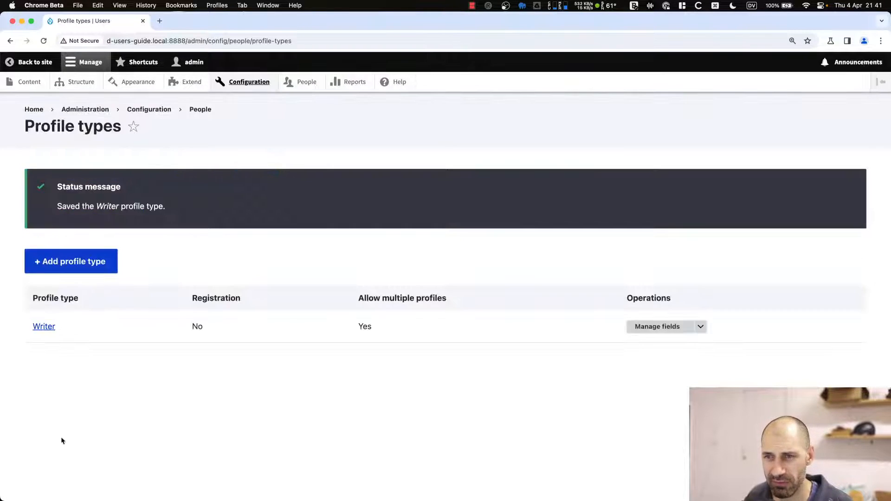
Add a new Link field labelled 'Social links' to the Writer profile type.
click(663, 327)
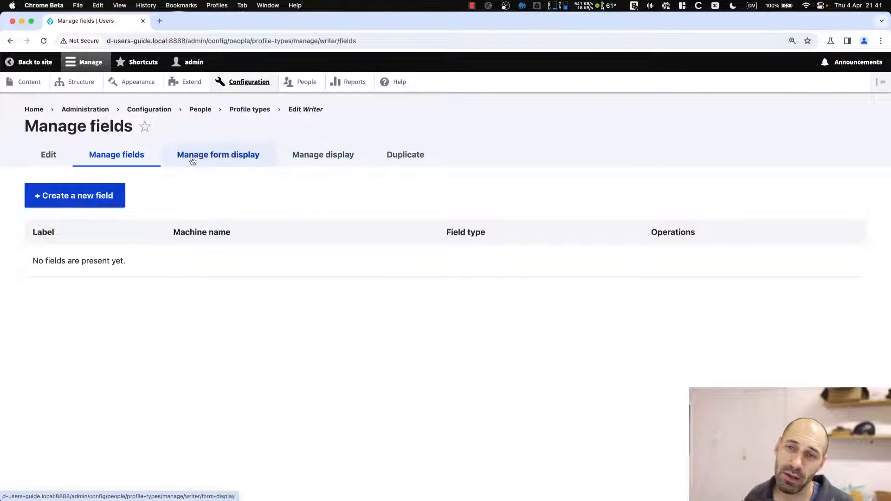
click(81, 194)
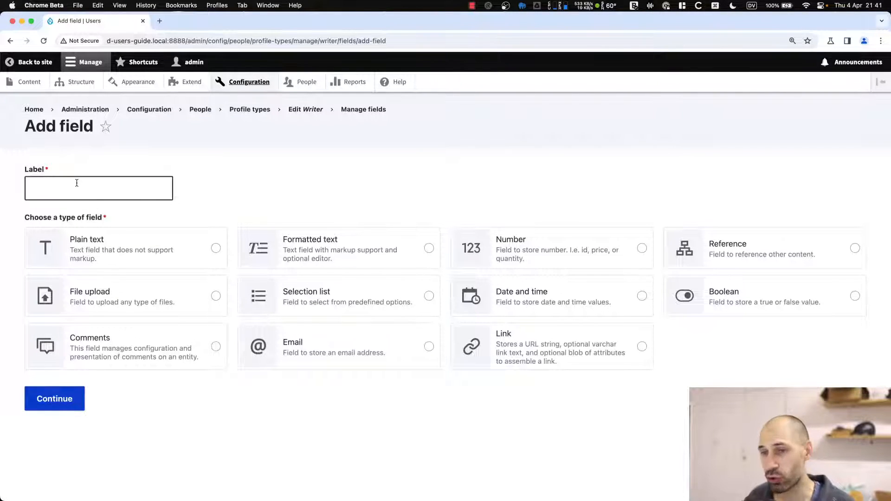
click(95, 181)
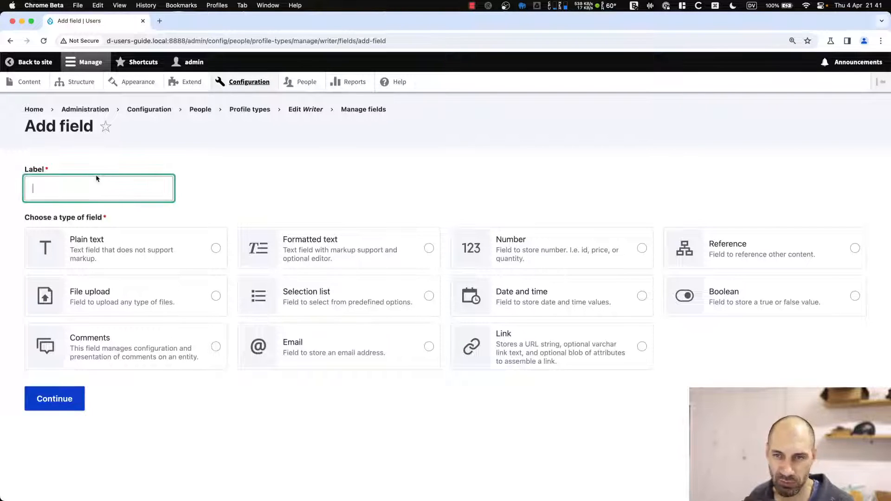
text(Social links)
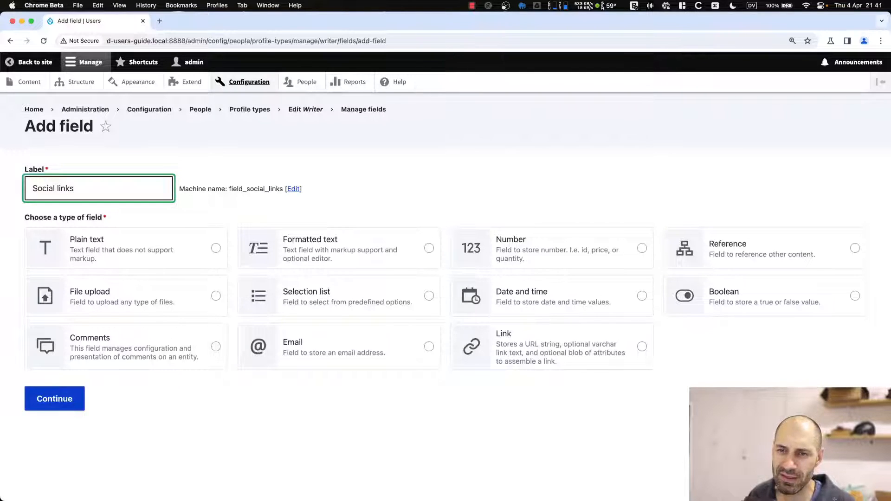
click(555, 351)
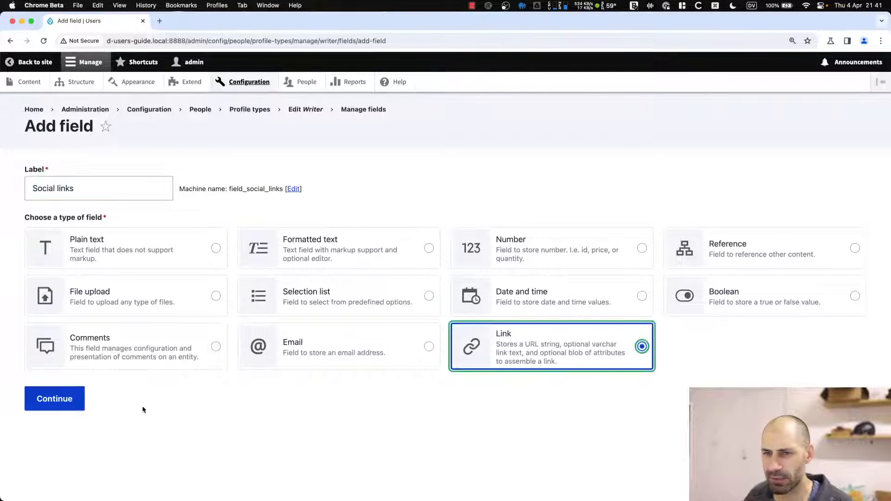
click(55, 399)
Set Social links to unlimited values, external links only, with link text disabled, and save.
scroll(86, 389, down, 3)
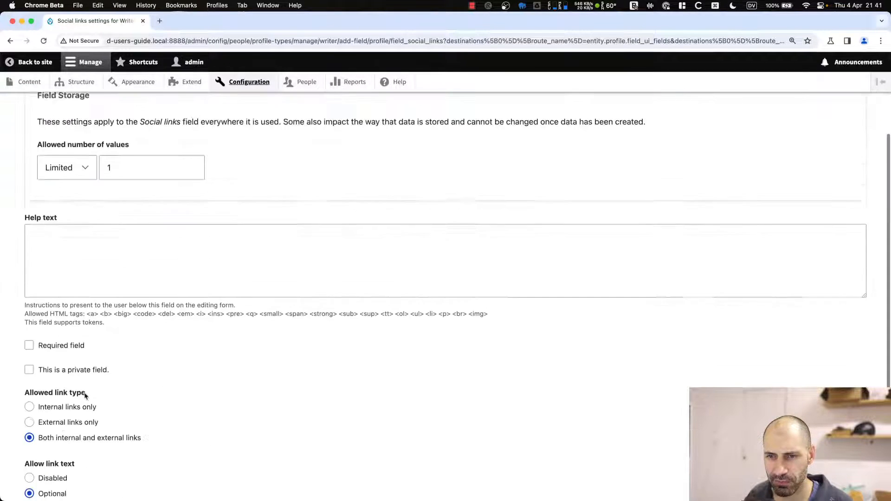
scroll(85, 396, down, 4)
click(29, 335)
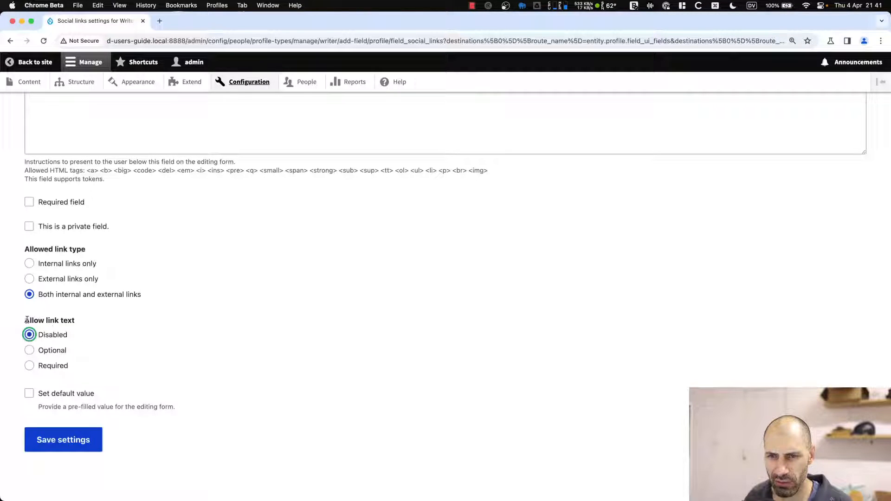
mouse_move(27, 321)
mouse_down()
mouse_move(75, 323)
mouse_move(22, 323)
mouse_up()
click(81, 324)
click(33, 321)
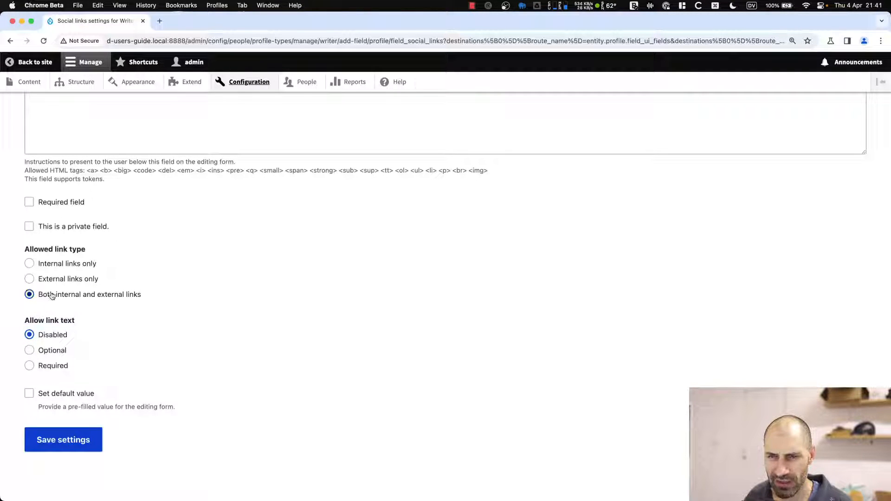
click(56, 282)
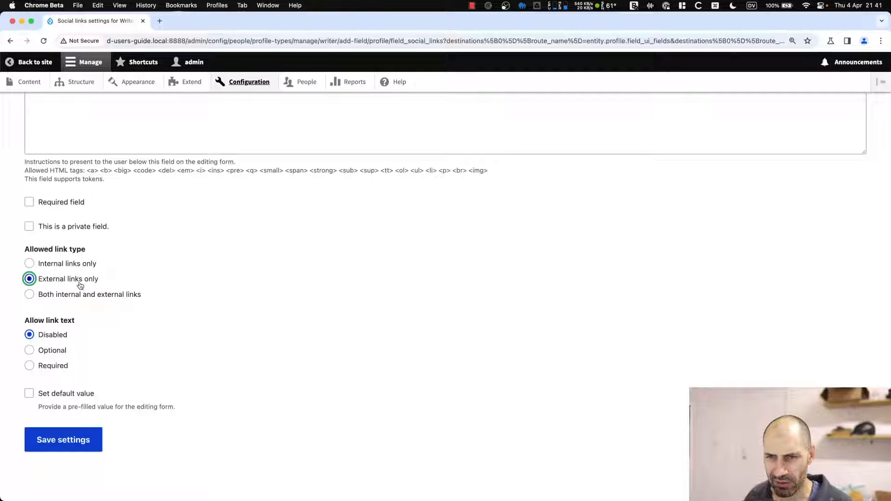
scroll(74, 259, up, 5)
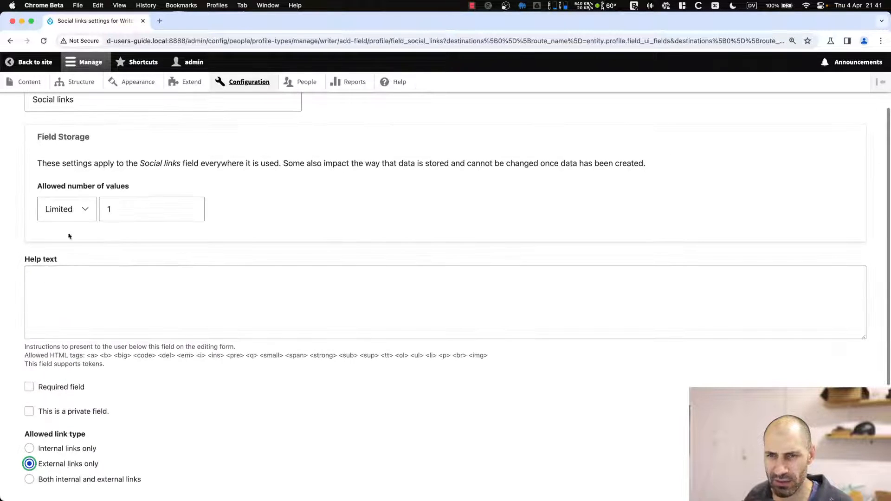
click(79, 212)
click(80, 222)
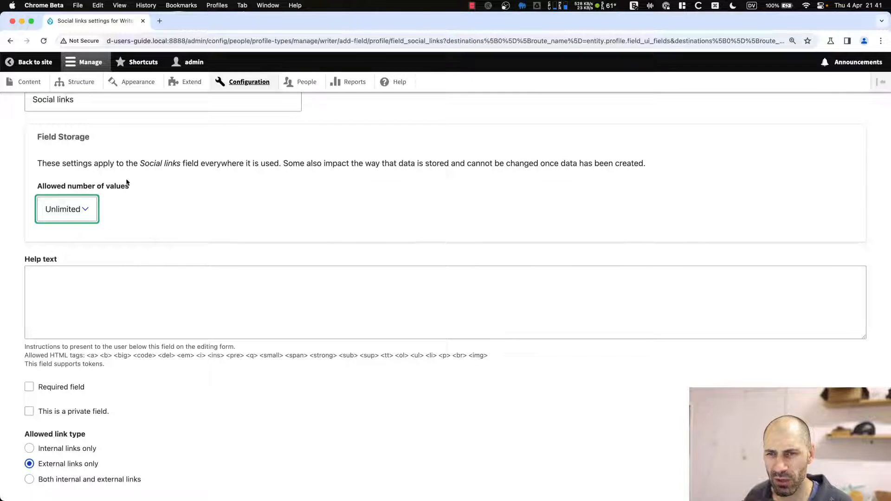
scroll(103, 291, down, 4)
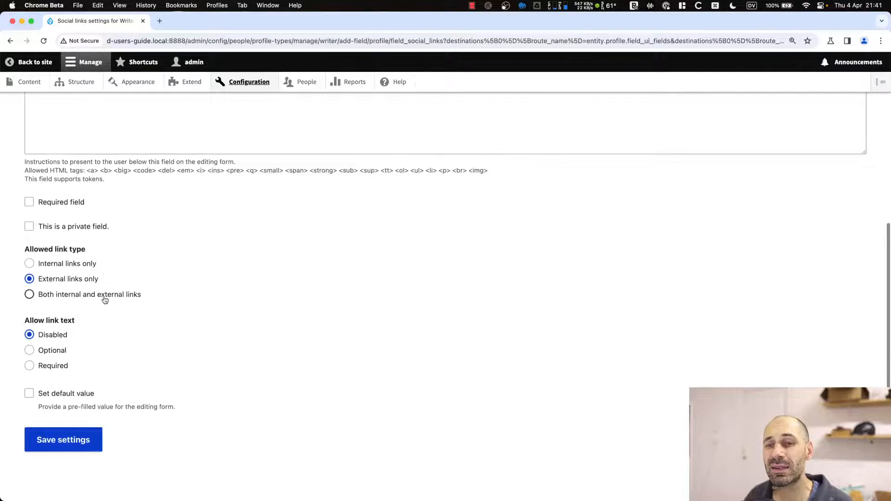
click(65, 448)
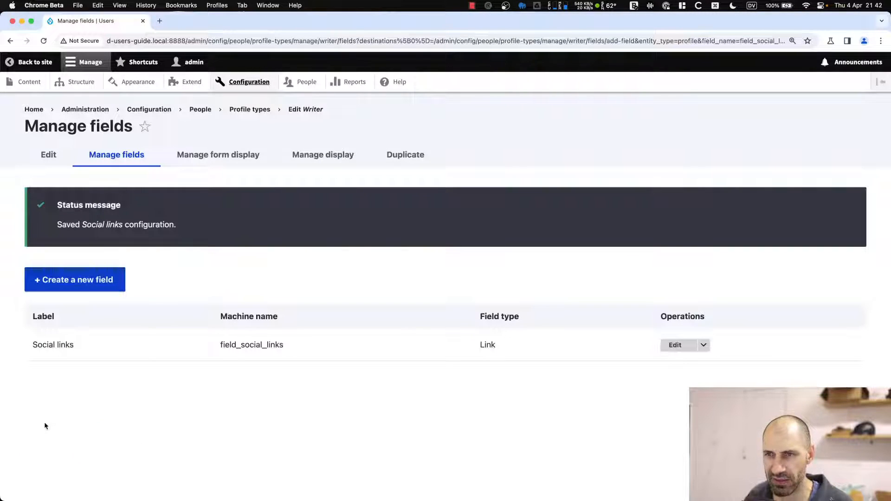
Save the Writer profile type's Manage display settings.
click(213, 156)
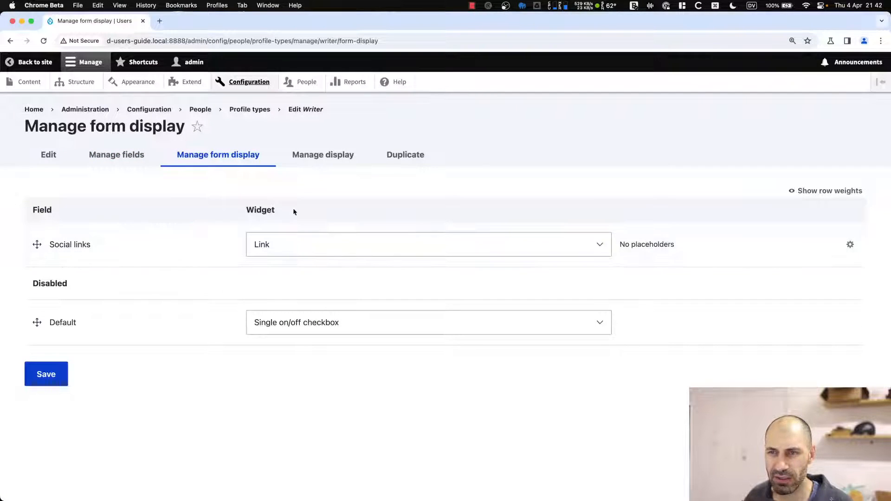
click(310, 162)
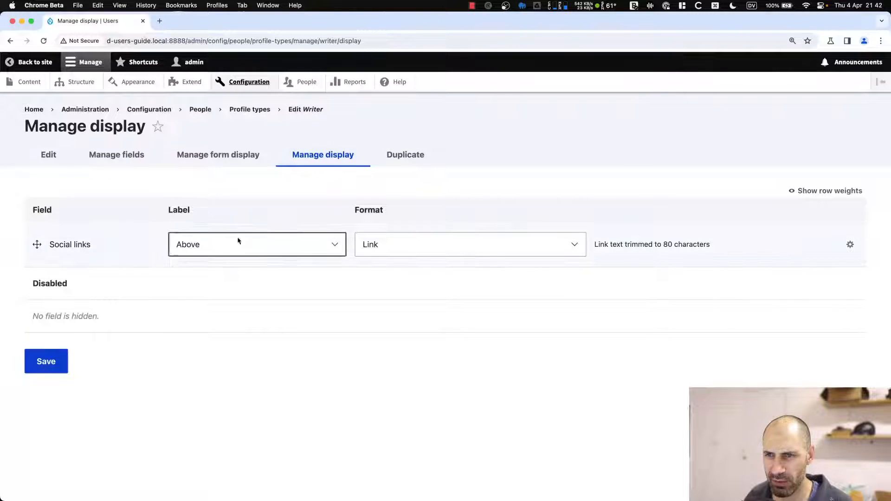
click(44, 368)
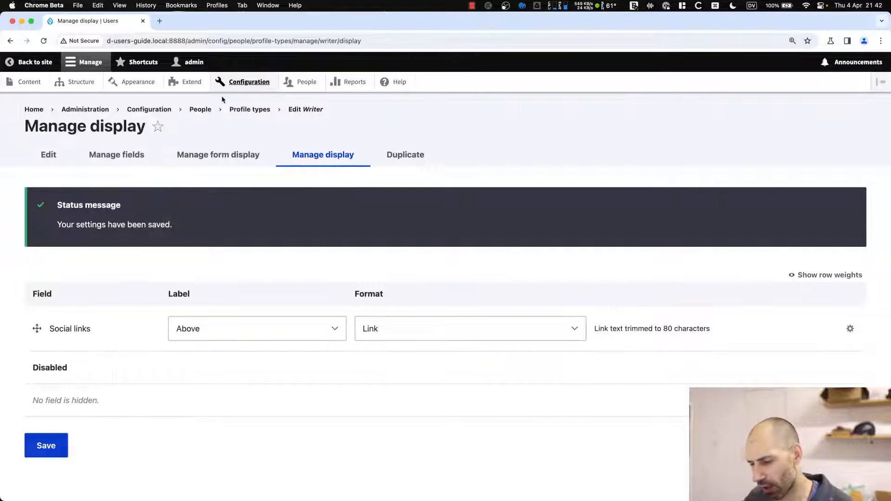
Tile a new private window beside the admin window and load d-users-guide.local:8888.
key(super+shift+n)
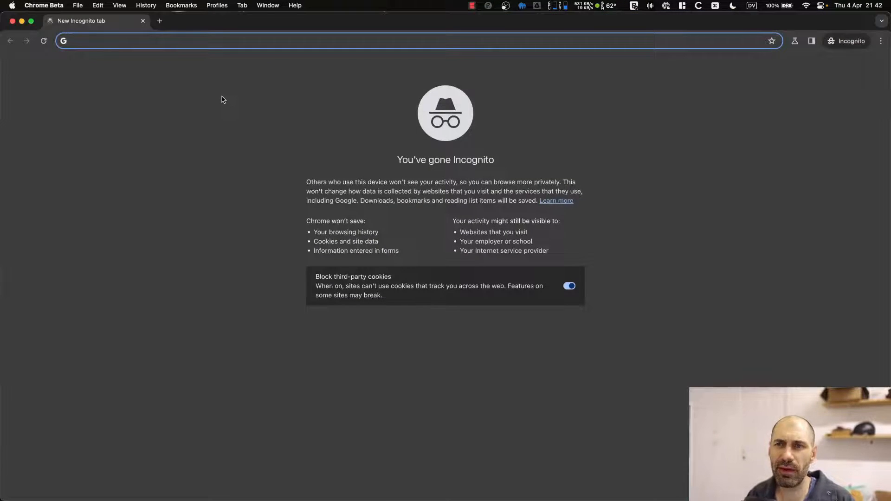
key(ctrl+alt+Left)
click(513, 137)
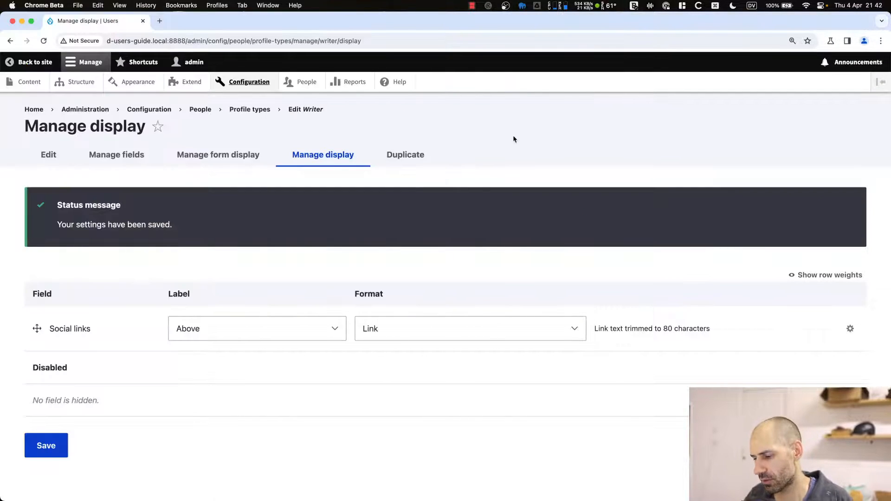
key(ctrl+alt+Right)
click(212, 45)
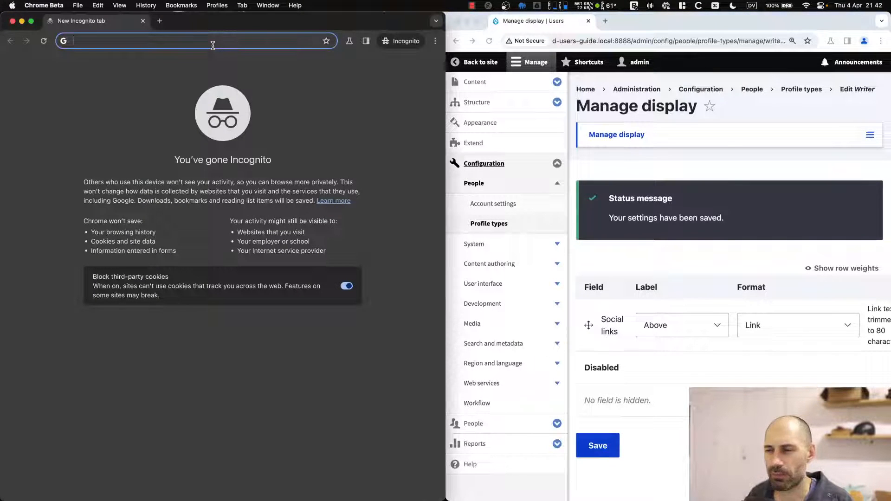
text(d-users-guide.local:8888)
key(Return)
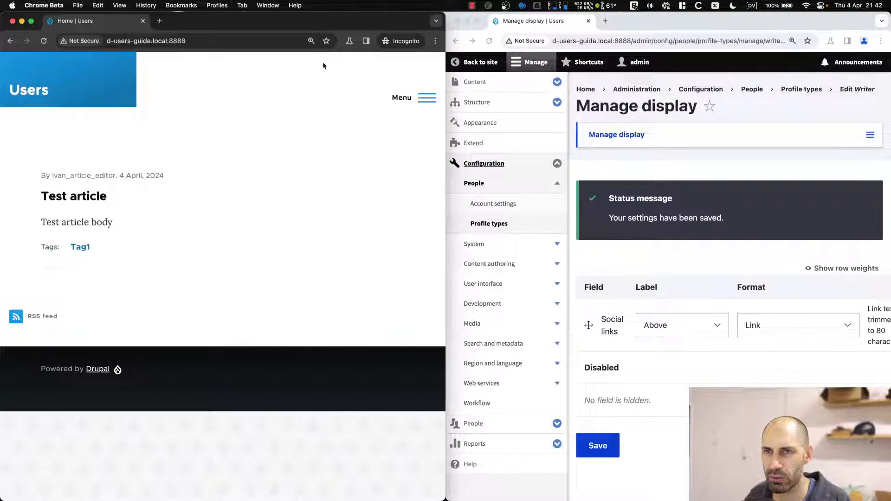
Log in at /user with the article editor's username and password, then open the account's Edit form.
click(226, 39)
click(225, 39)
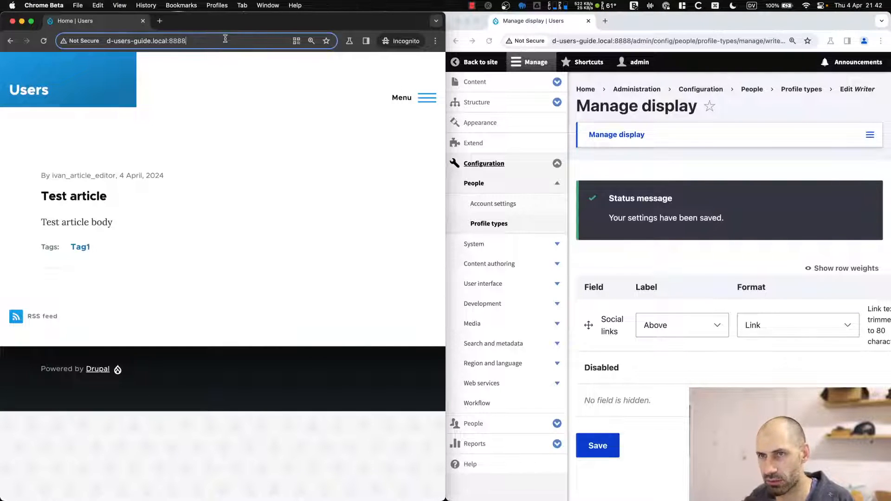
text(/use)
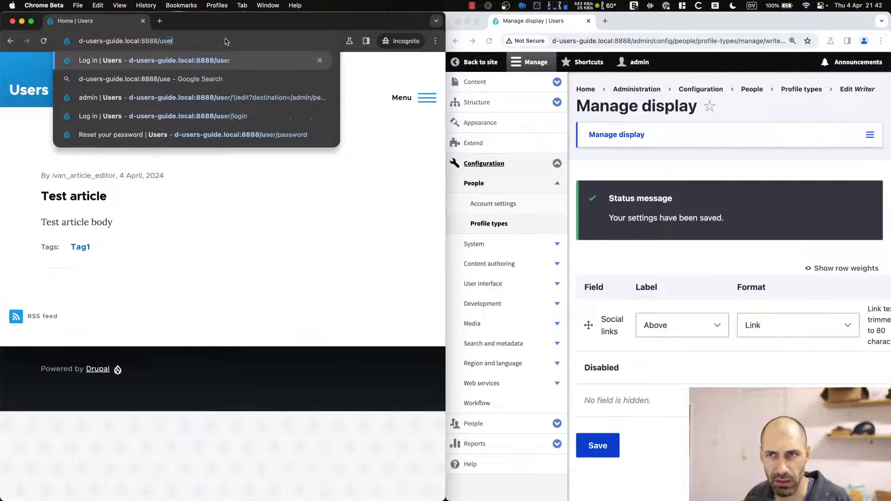
key(Return)
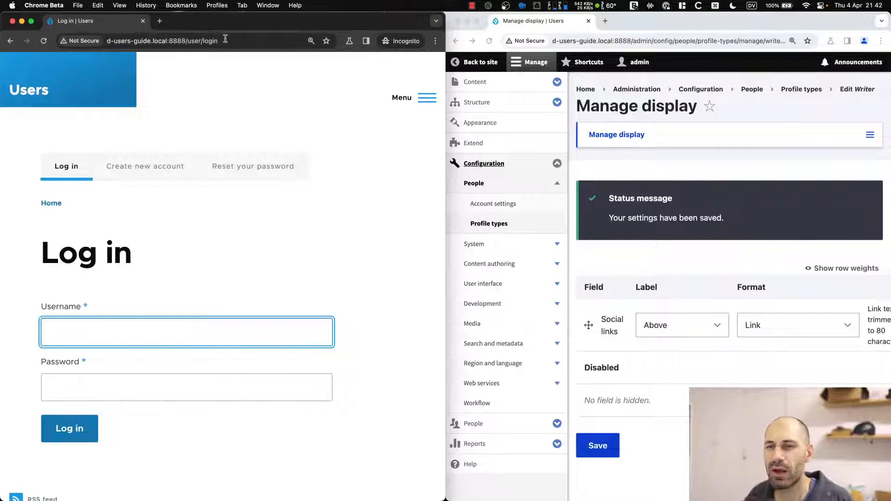
text(ivan_article)
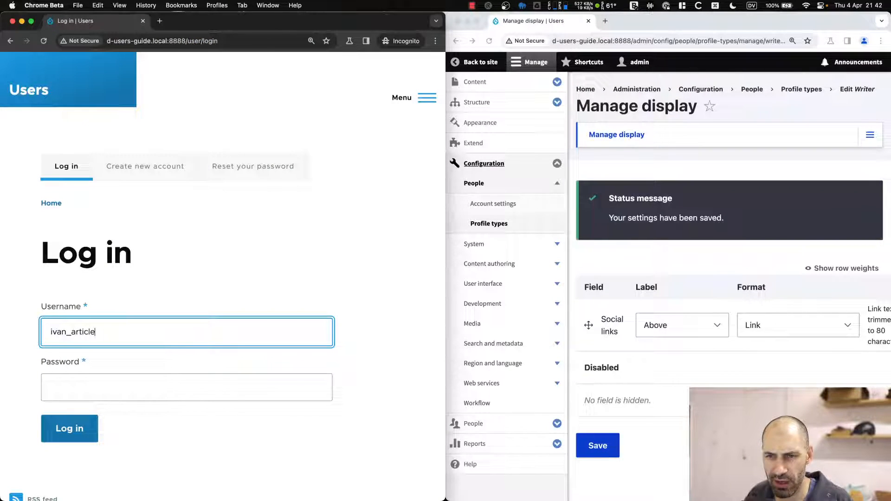
text(_editor)
key(super+a)
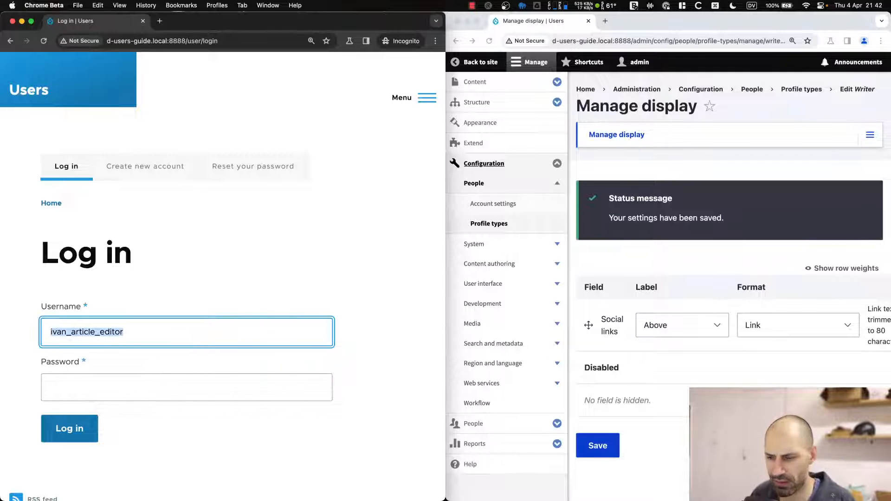
key(super+c)
key(Tab)
key(super+v)
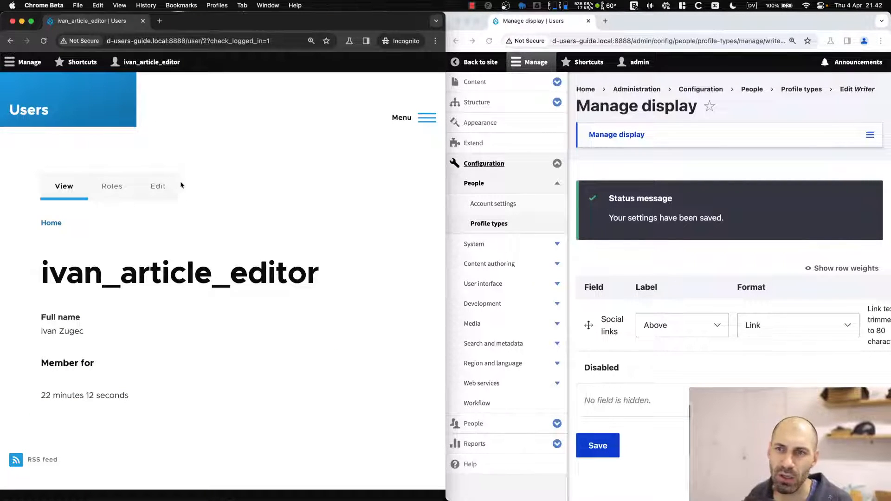
click(152, 191)
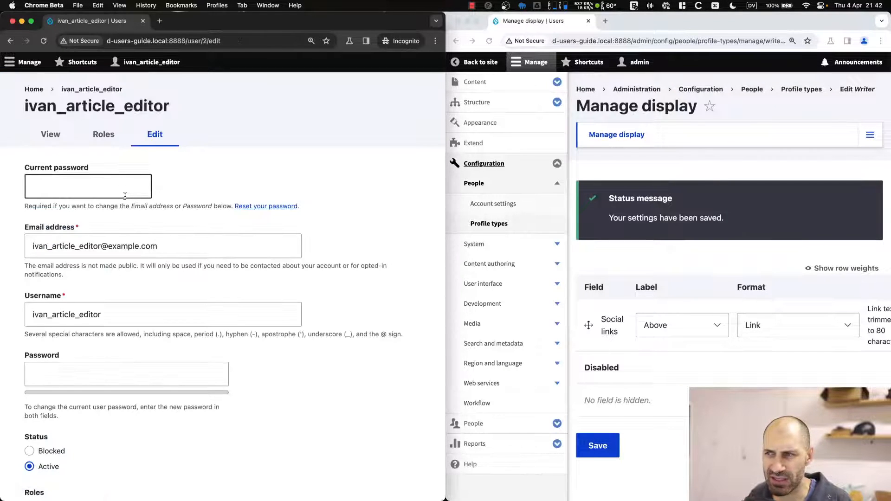
click(541, 67)
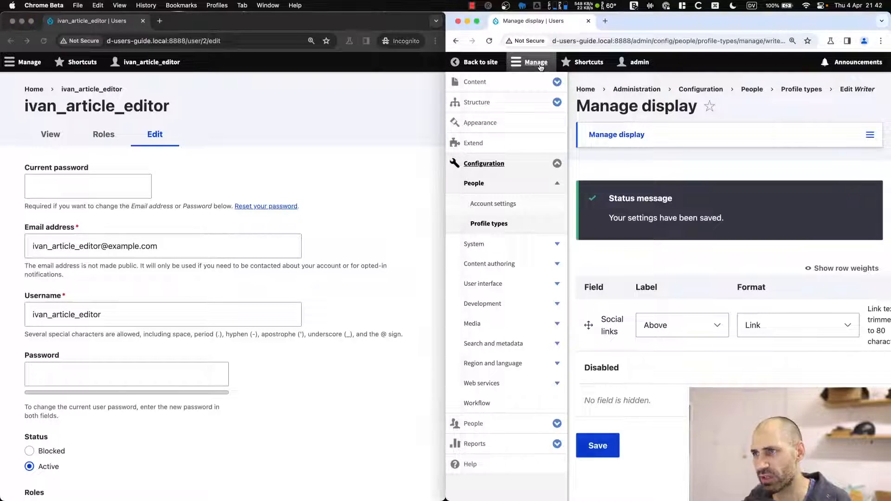
Go through People and the Roles list to the Article editor role's Edit permissions page.
click(541, 68)
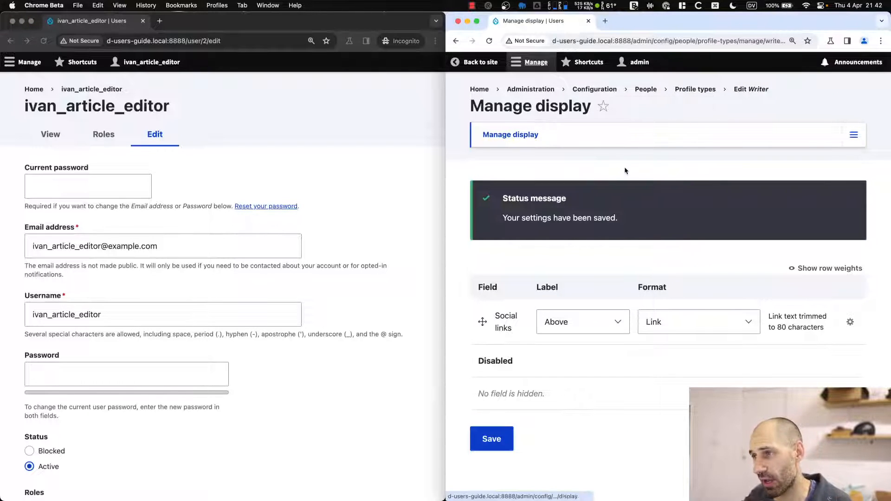
click(645, 89)
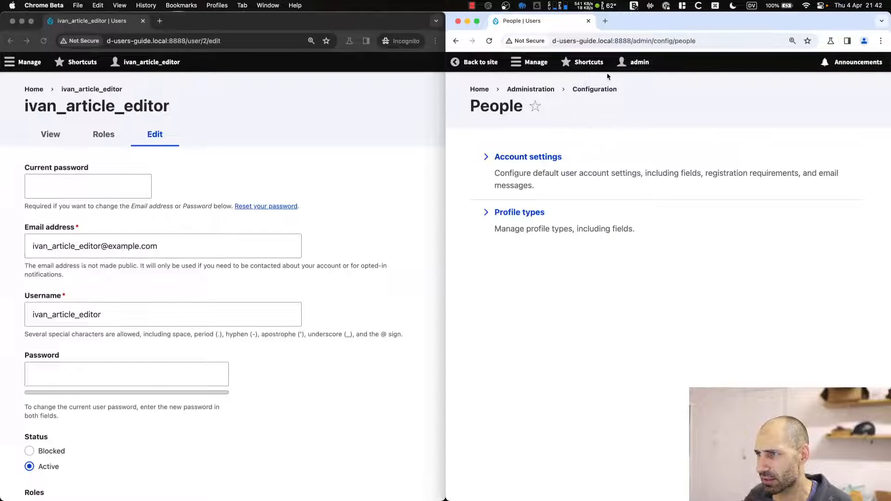
click(525, 65)
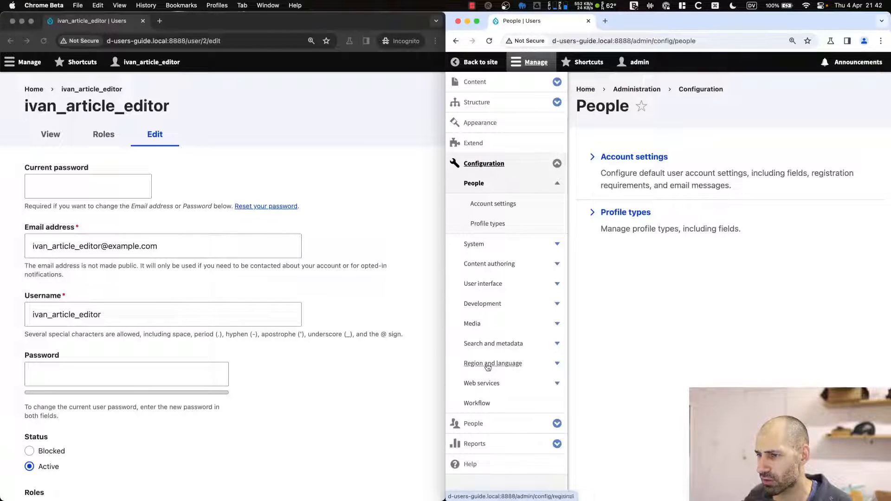
click(490, 424)
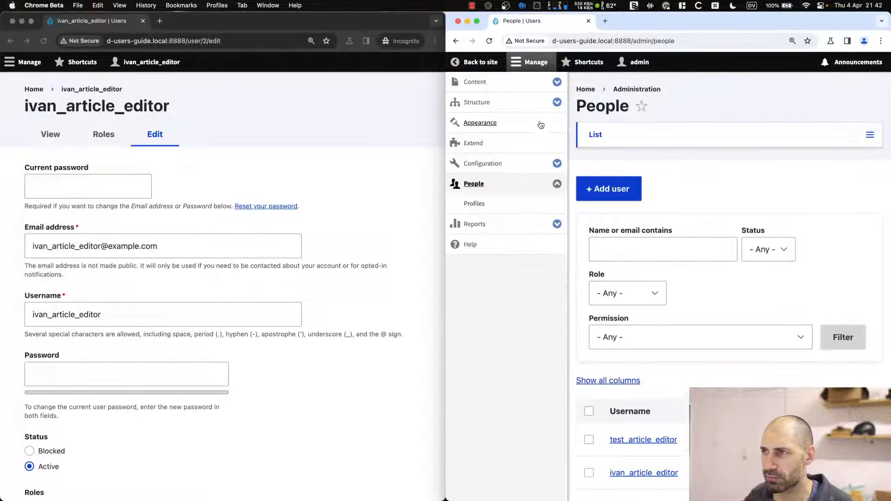
click(530, 64)
drag(444, 90, 214, 90)
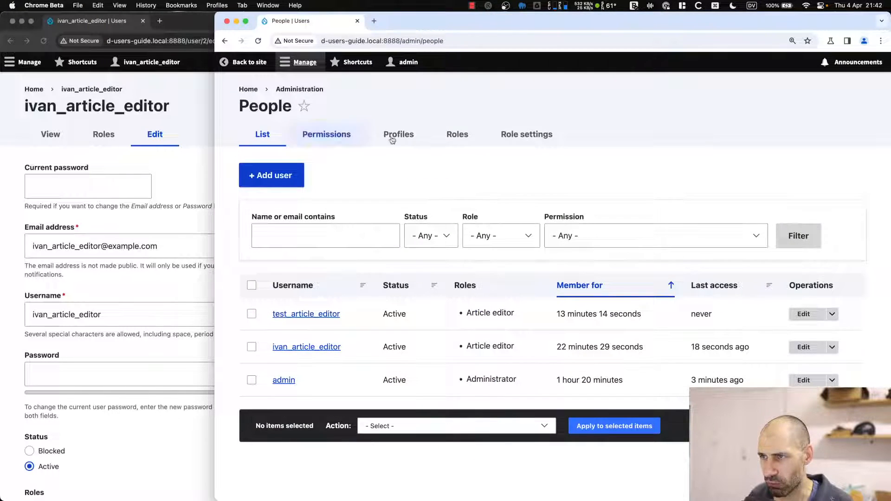
click(461, 135)
scroll(615, 434, down, 2)
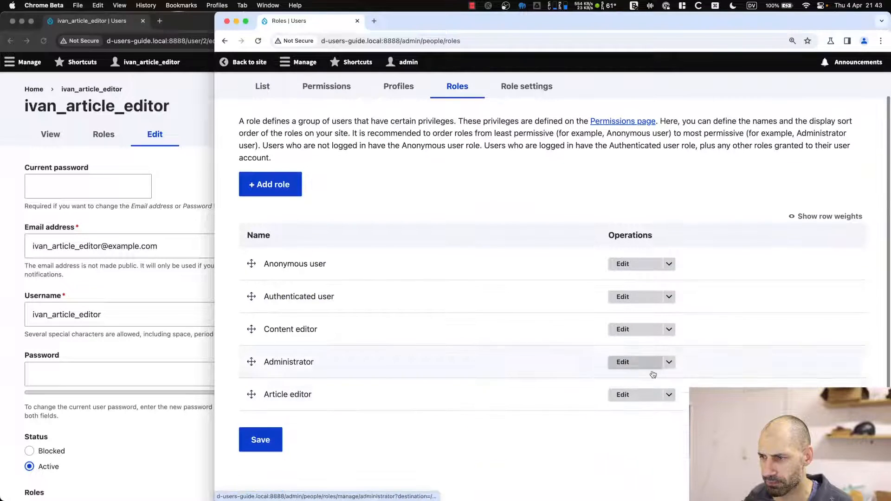
click(670, 395)
click(652, 408)
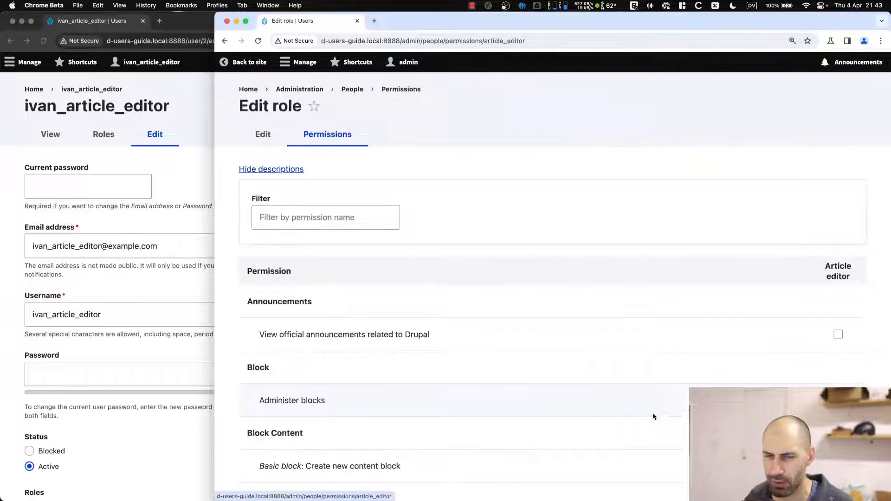
Filter by 'profile' and tick View own profiles, View own unpublished profiles, Writer: Create and Update own profiles.
scroll(480, 396, down, 4)
scroll(459, 371, up, 4)
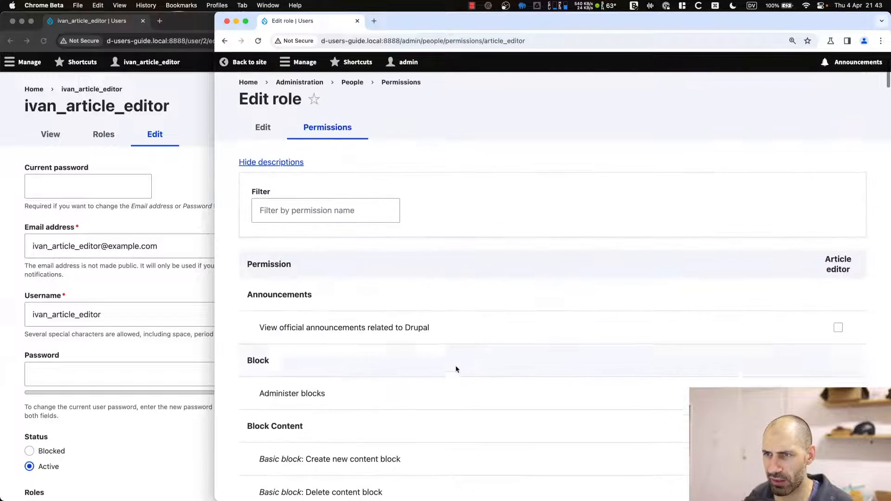
click(296, 209)
text(profi)
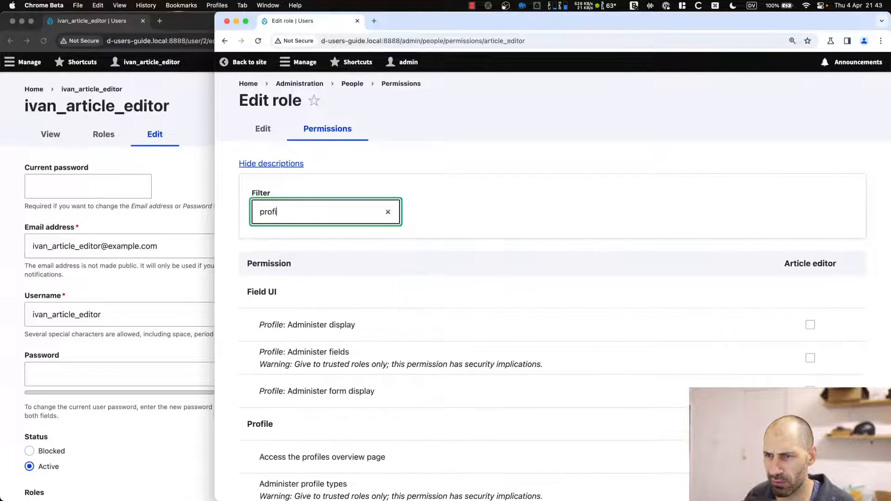
text(le)
scroll(341, 297, down, 6)
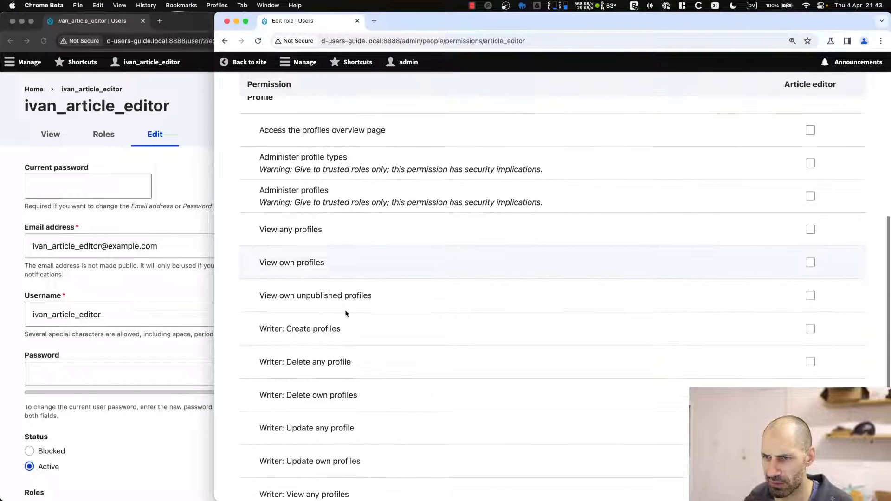
scroll(345, 313, down, 1)
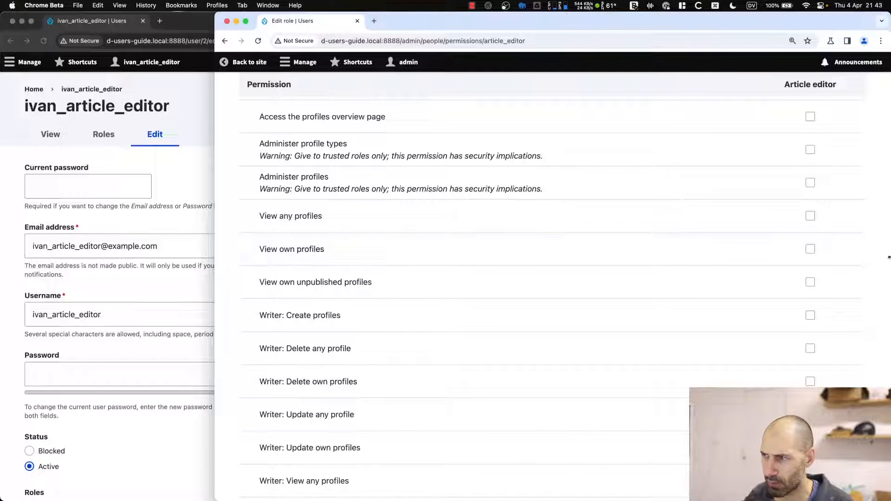
click(812, 250)
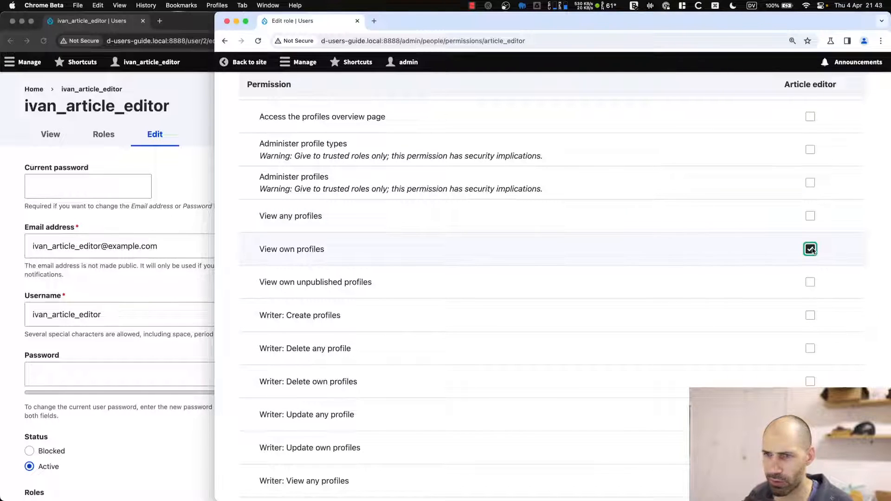
click(810, 282)
scroll(795, 282, down, 4)
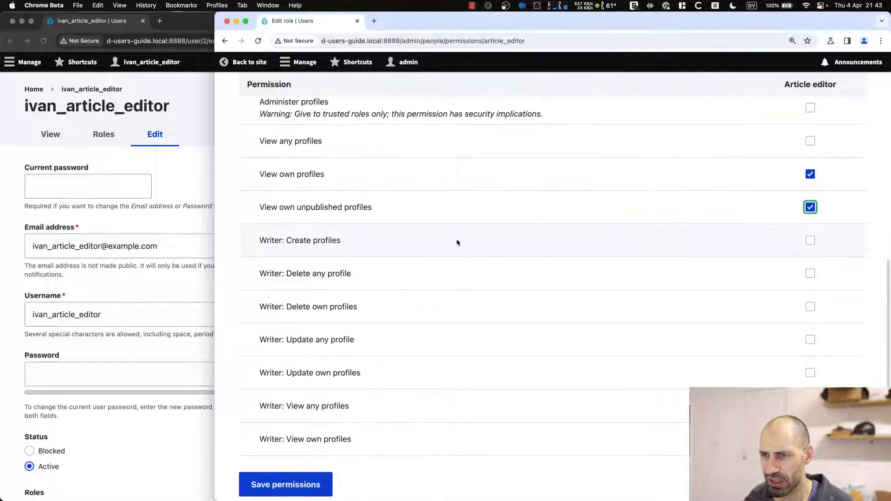
click(810, 241)
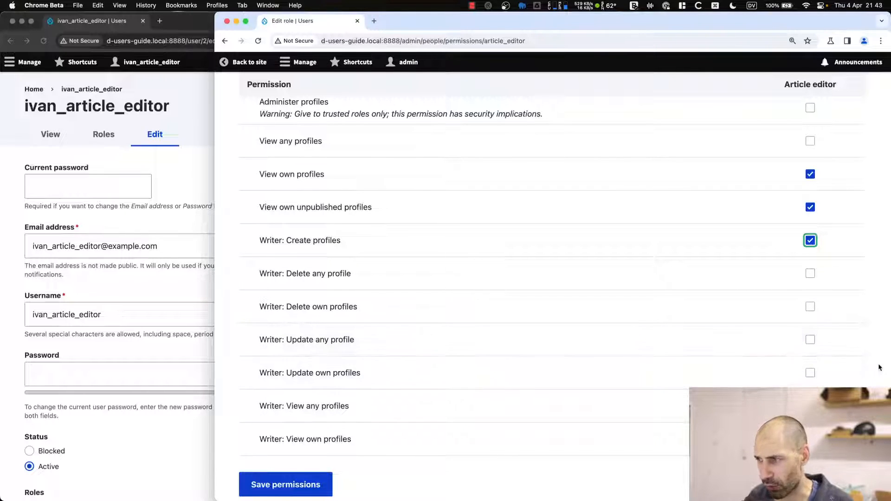
click(812, 375)
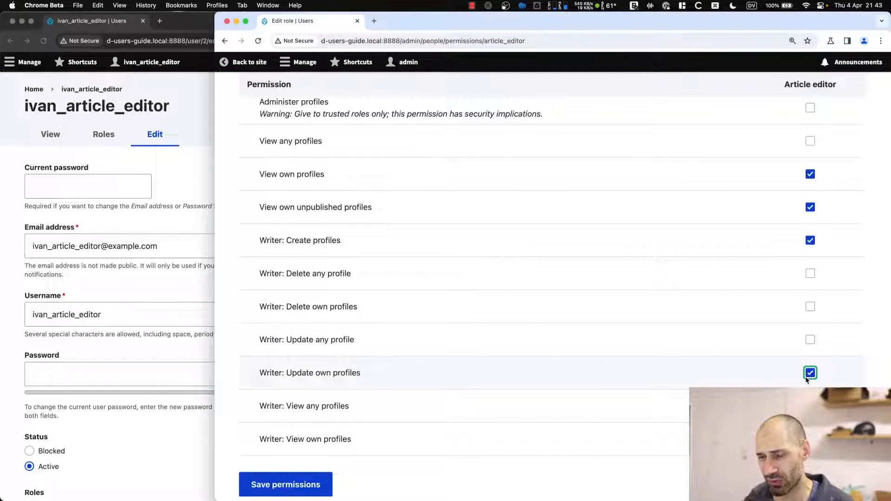
Recheck View own unpublished profiles stays granted, then save the Article editor permissions.
scroll(848, 181, up, 3)
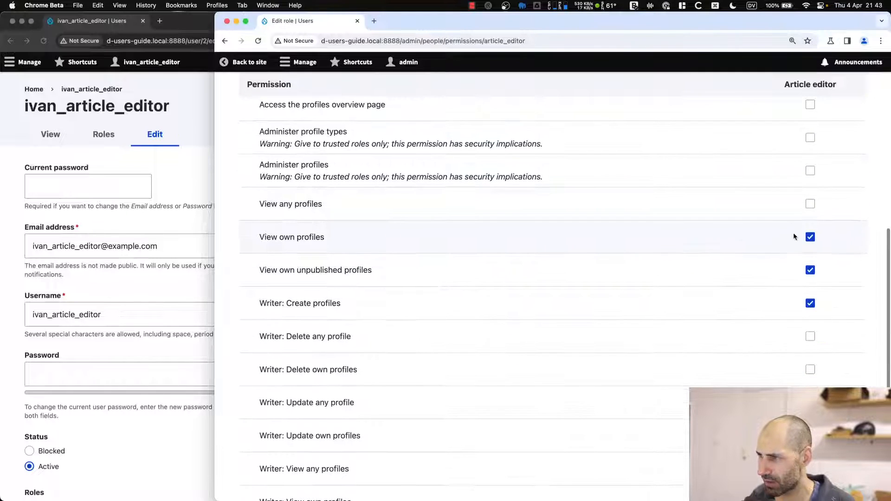
drag(249, 247, 355, 246)
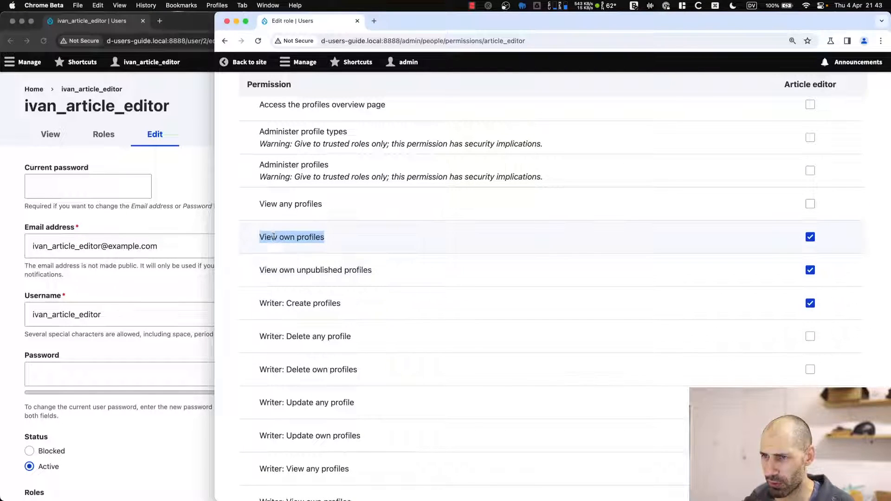
drag(261, 270, 386, 269)
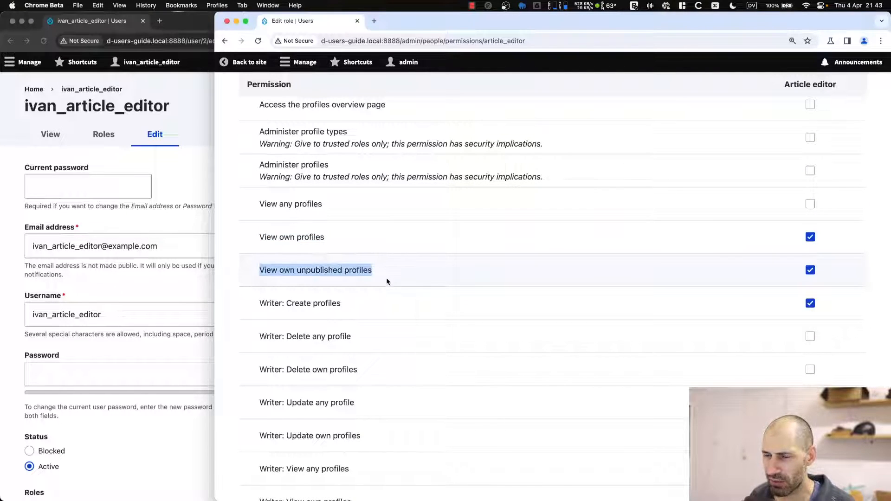
click(811, 271)
drag(422, 267, 308, 268)
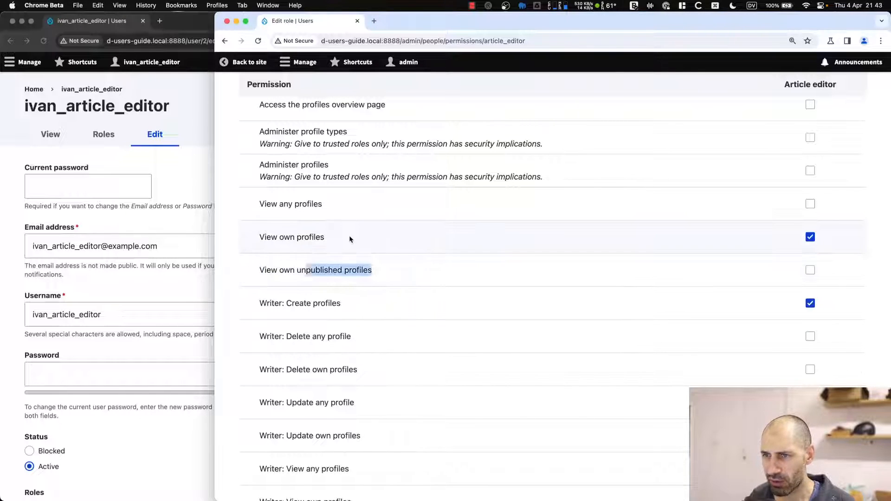
drag(350, 237, 253, 237)
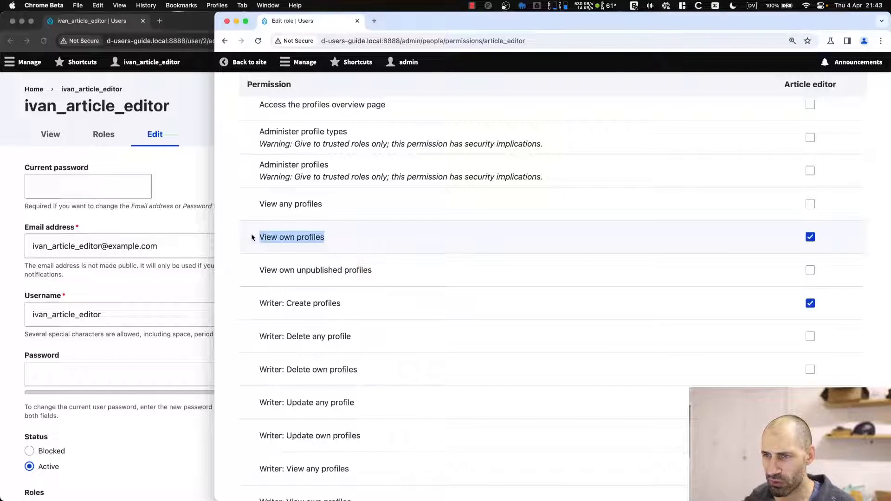
click(810, 271)
click(425, 272)
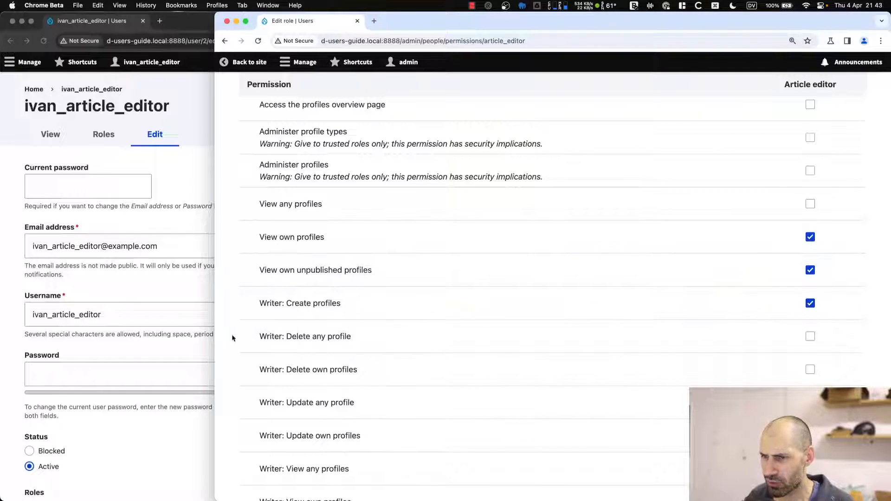
scroll(566, 362, down, 3)
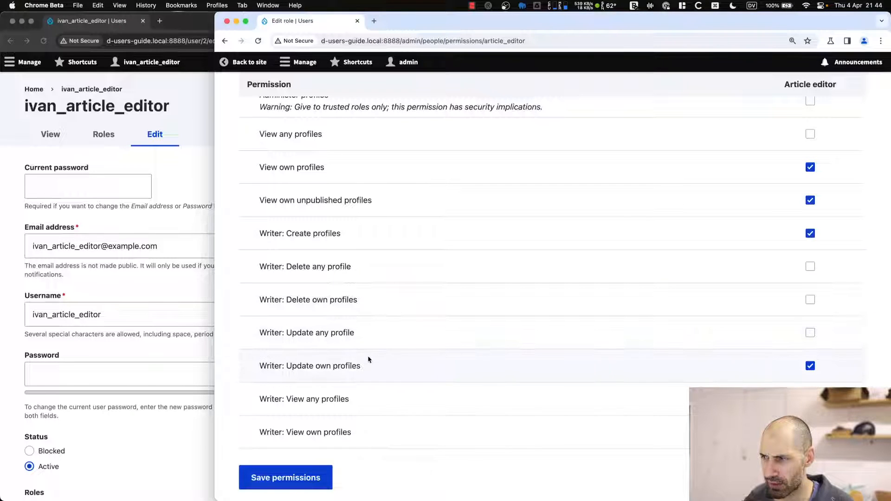
click(293, 477)
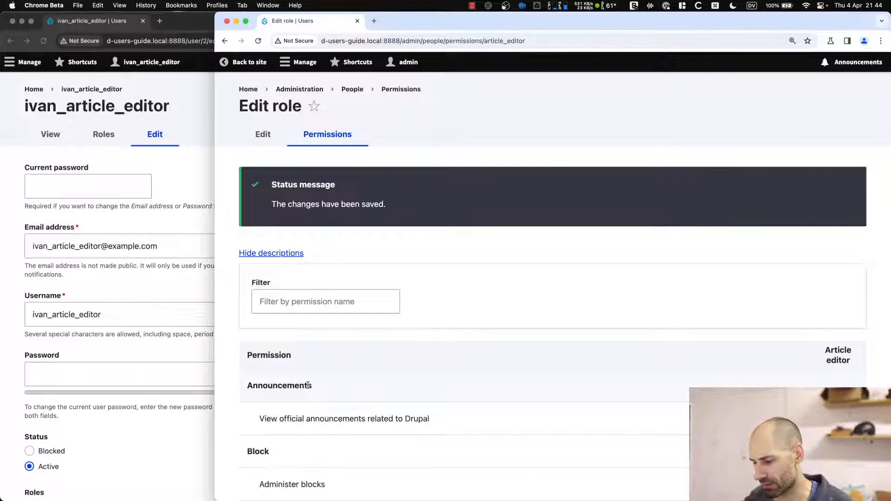
key(ctrl+alt+Right)
In the editor's window, confirm the Writer tab lists no profiles, then open Add profile for Writer.
click(307, 269)
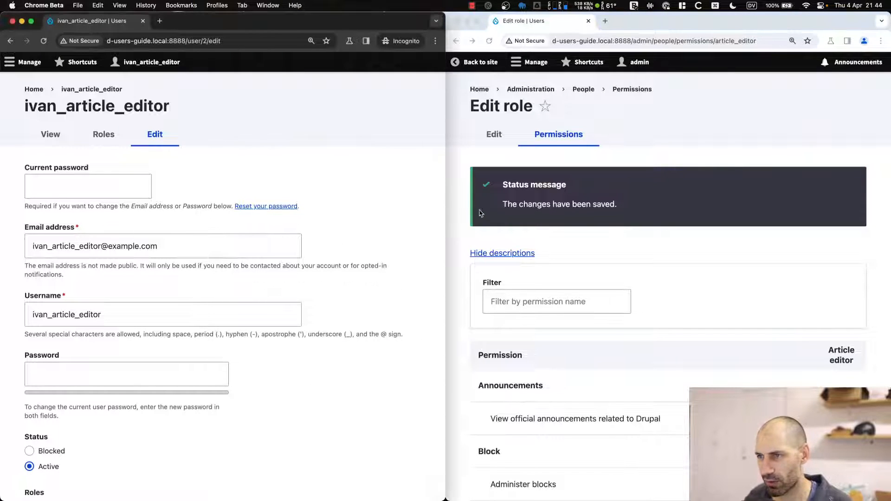
drag(447, 194, 773, 194)
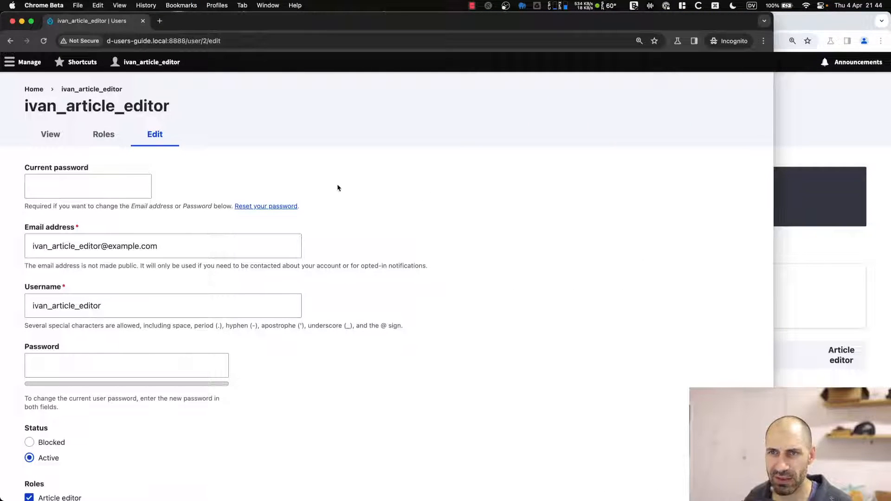
click(64, 136)
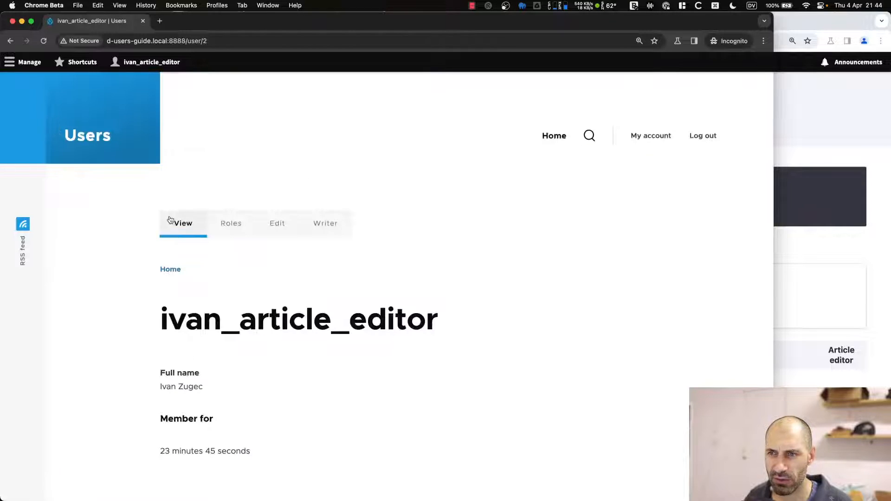
click(339, 231)
scroll(257, 277, down, 5)
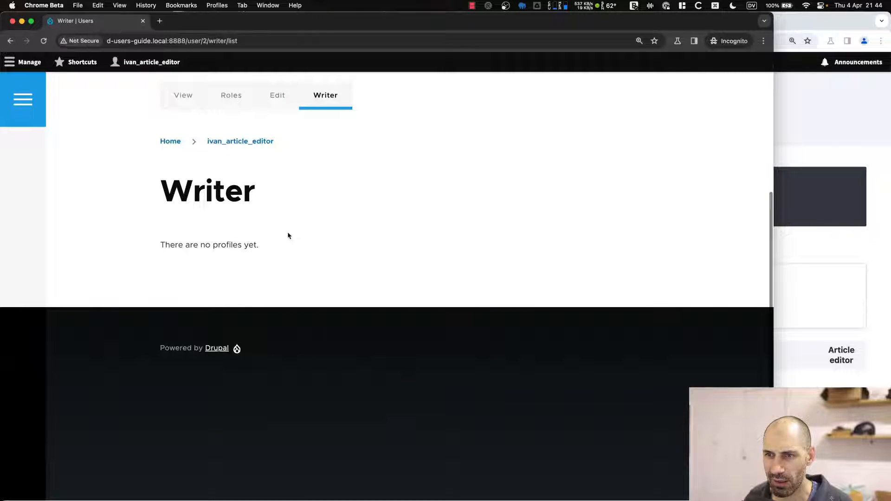
drag(260, 245, 154, 244)
scroll(294, 118, up, 1)
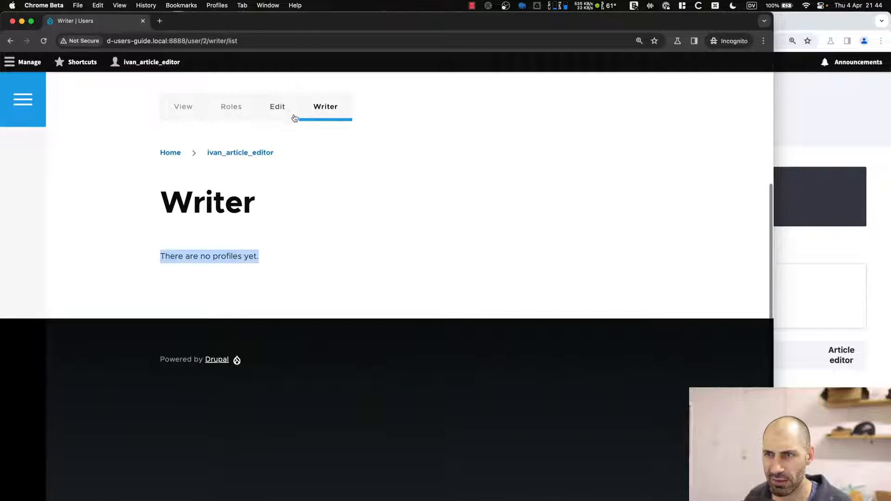
click(277, 107)
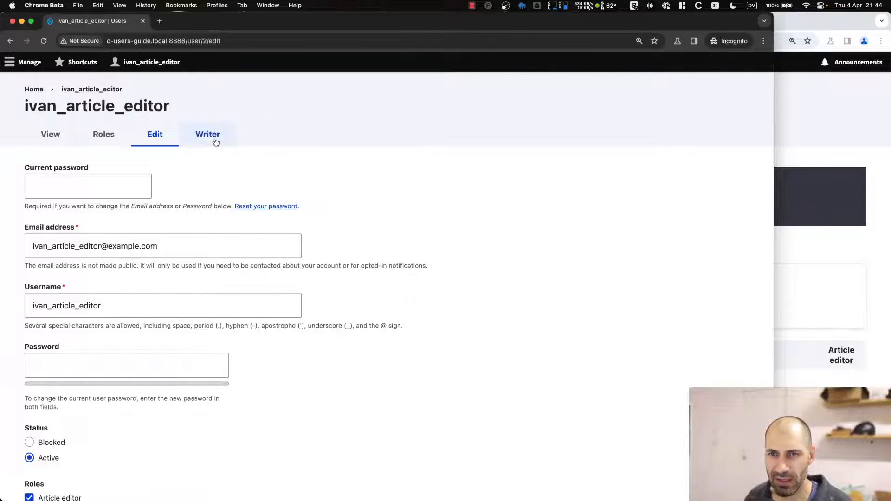
click(215, 140)
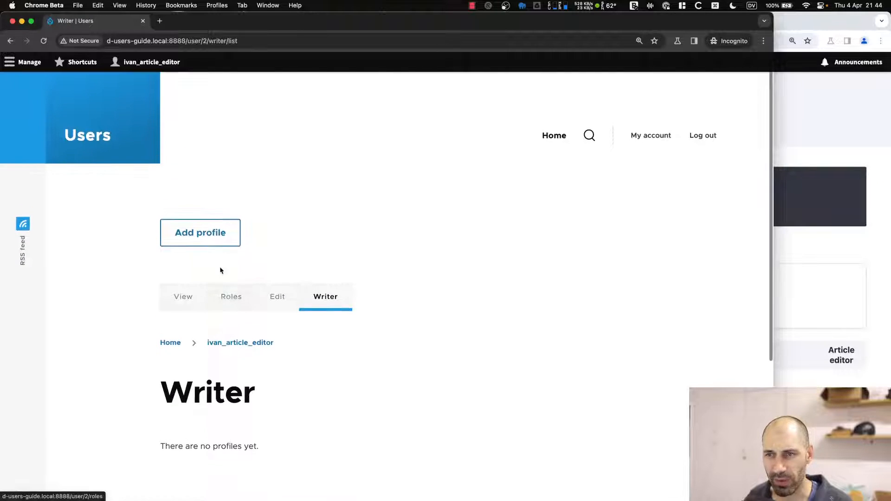
click(193, 242)
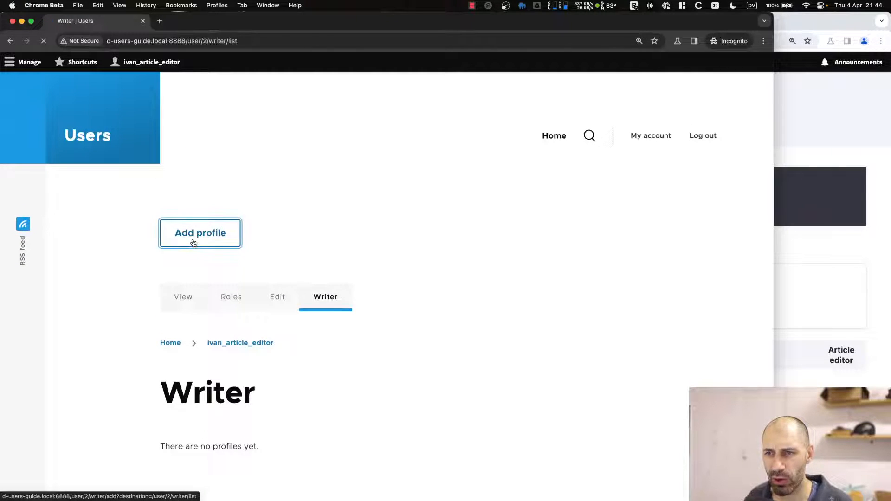
scroll(243, 358, down, 2)
Enter the editor's Twitter URL, add a second YouTube link adapted from it, and save the profile.
click(244, 368)
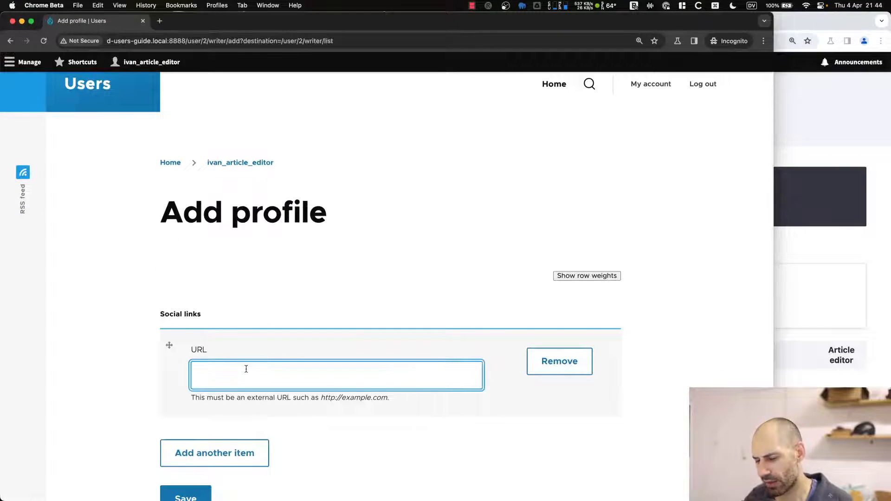
text(http:/)
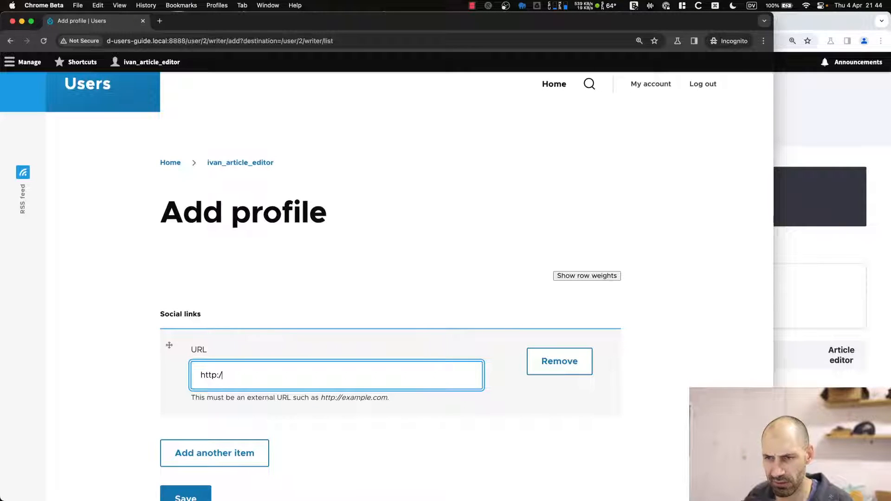
text(/www)
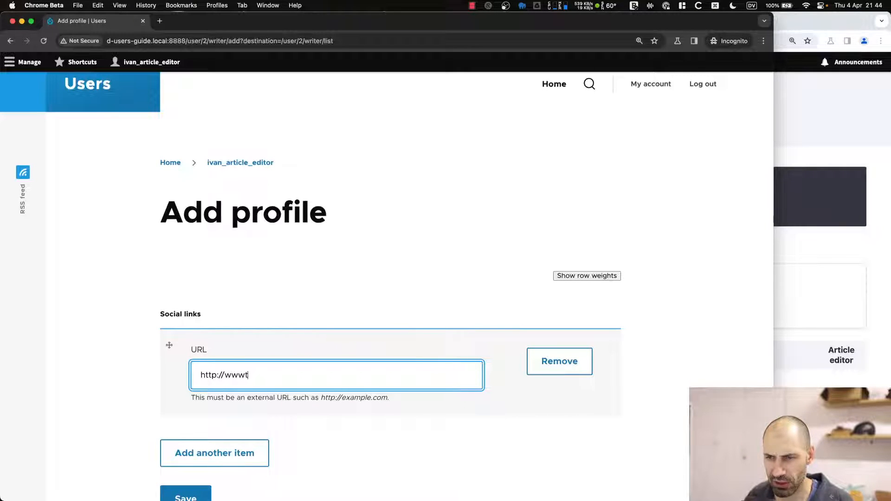
text(.twitter.c)
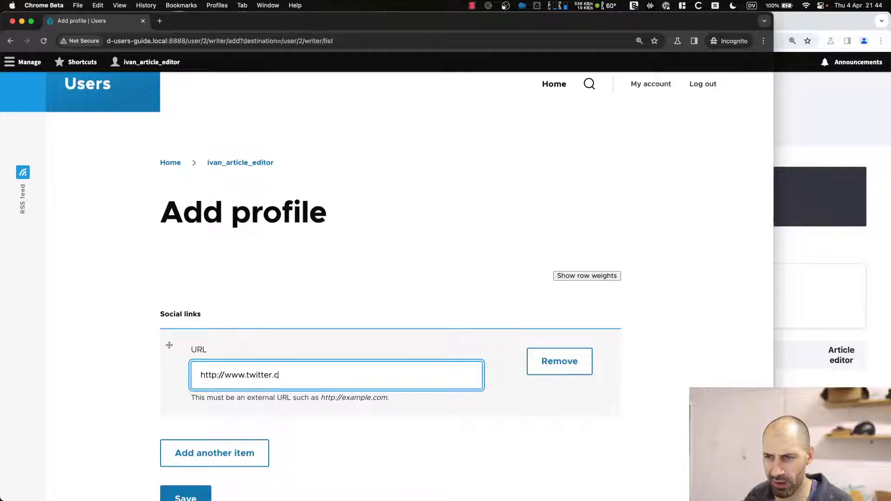
text(om/ivanzugec)
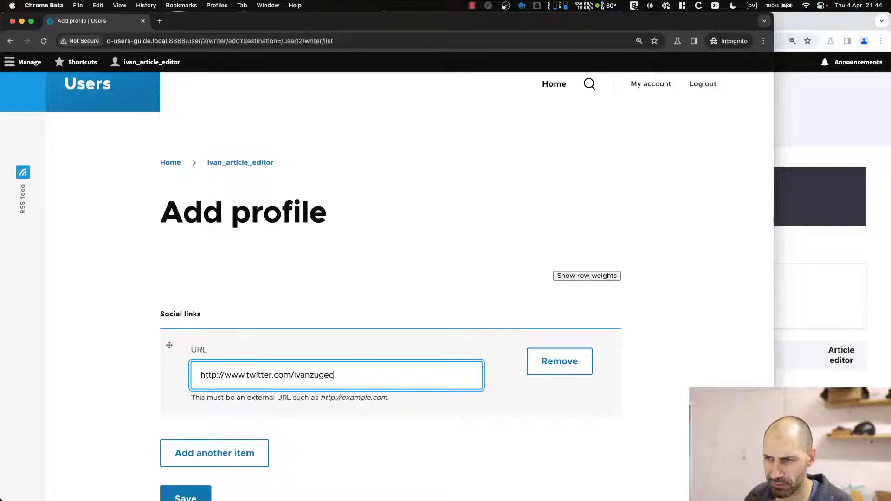
scroll(279, 324, down, 3)
click(223, 303)
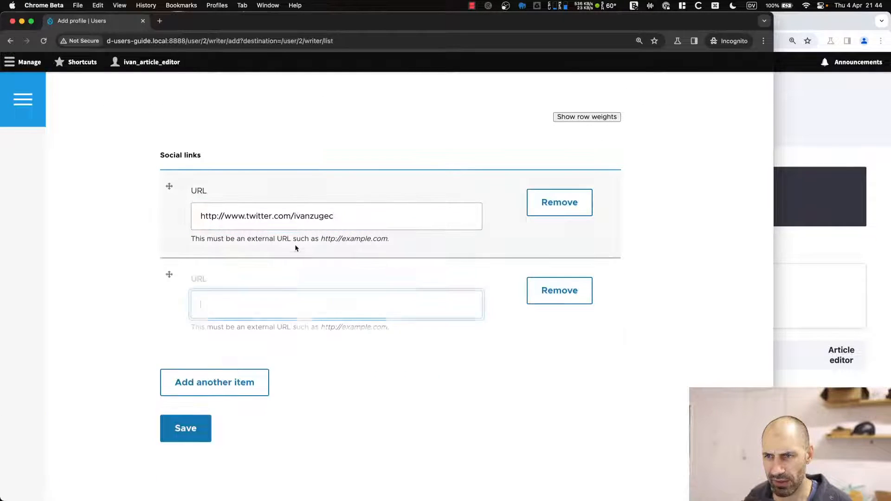
triple_click(294, 215)
key(super+c)
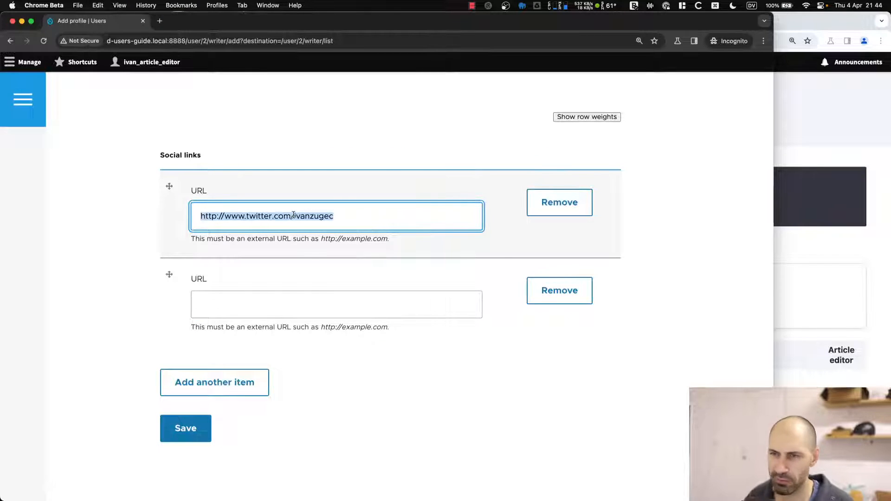
click(301, 291)
key(super+v)
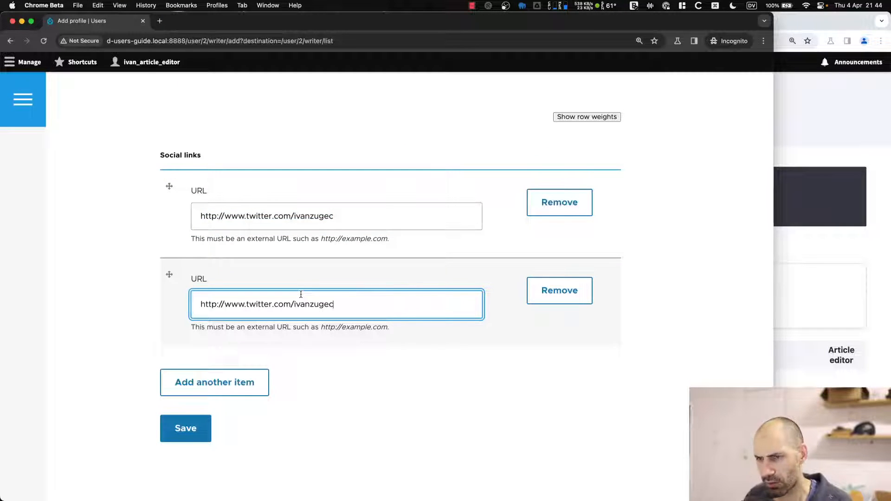
click(295, 305)
text(@)
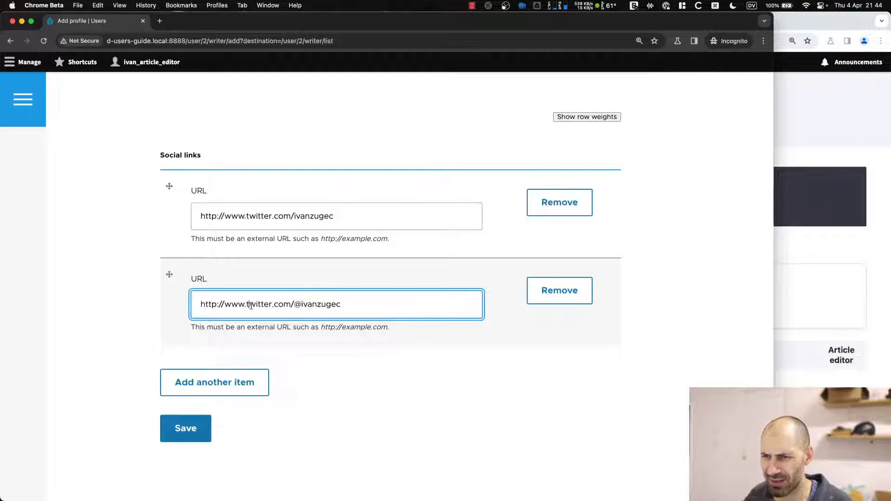
double_click(251, 304)
text(youtube)
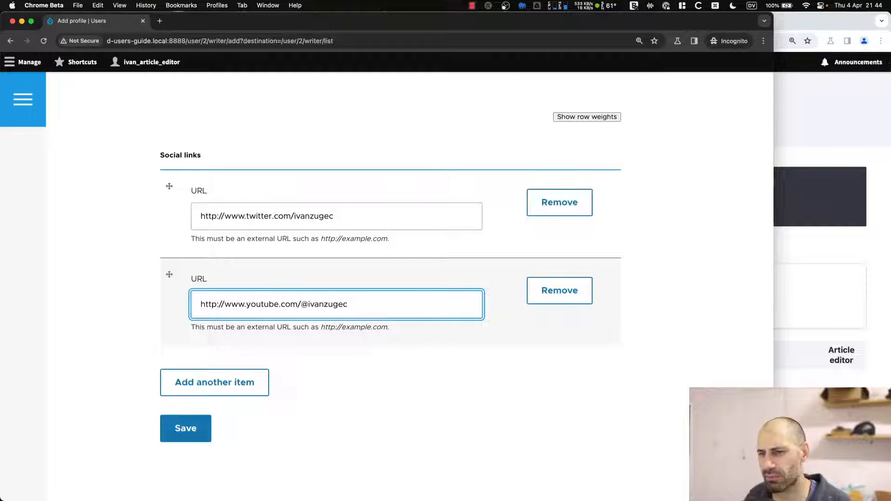
click(185, 430)
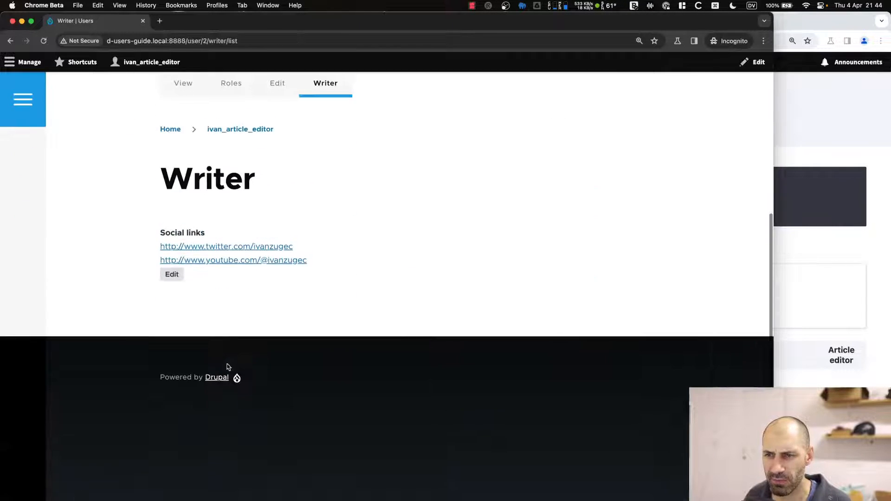
Reload the Writer profiles list to confirm Writer #1 shows both social links.
scroll(258, 241, up, 3)
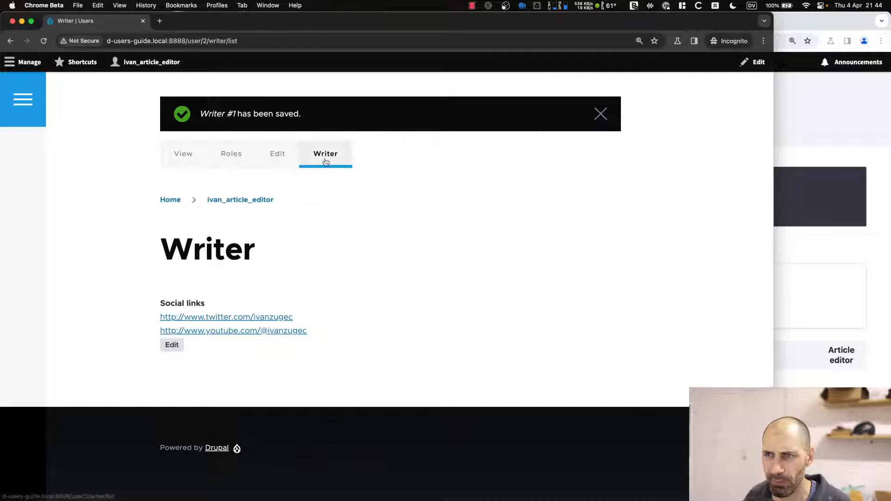
click(325, 161)
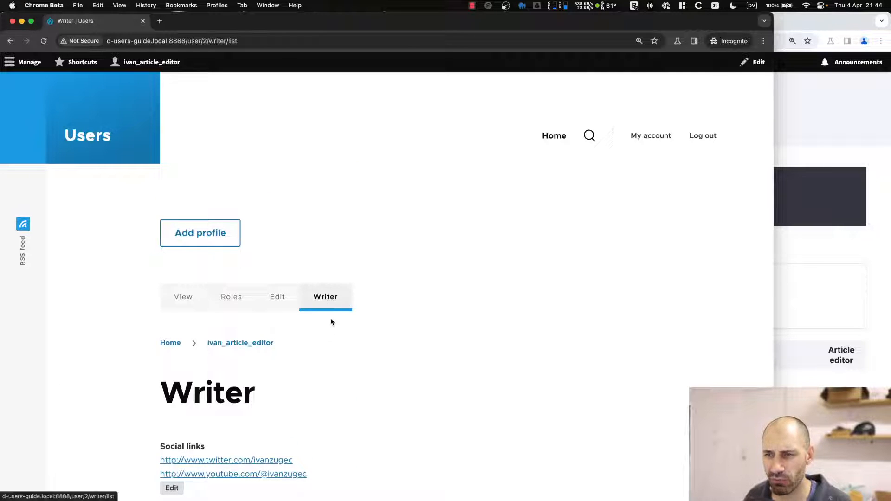
scroll(332, 321, down, 4)
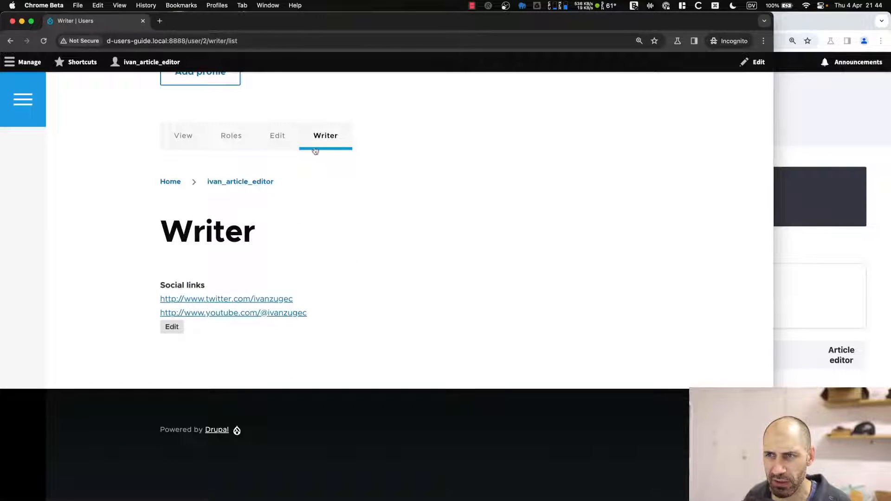
drag(168, 235, 251, 239)
click(261, 240)
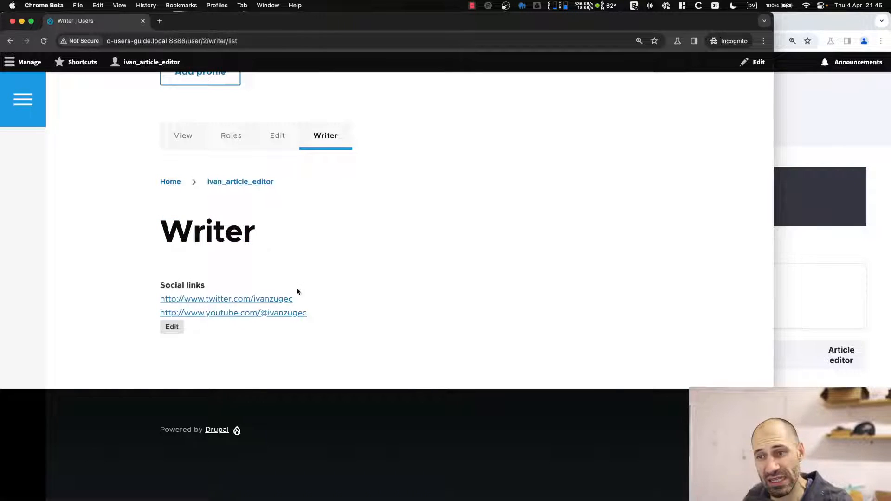
scroll(334, 339, down, 2)
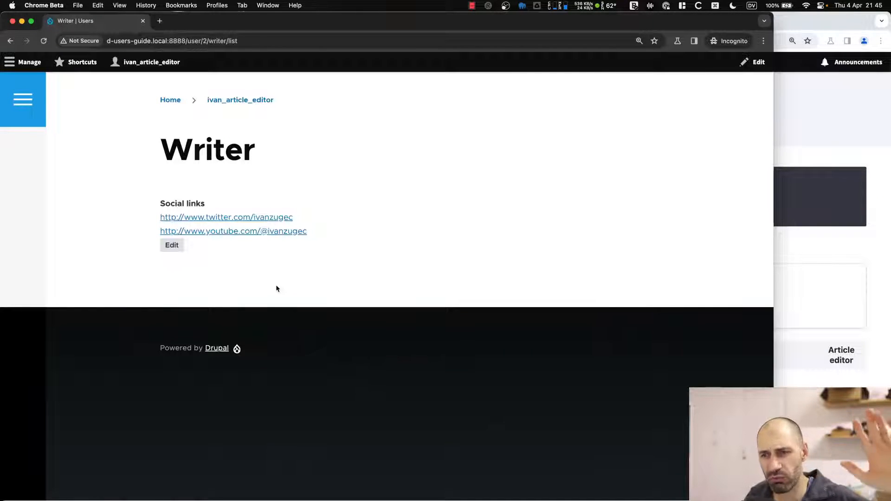
Maximize the admin window and open People > Profiles, showing Writer #1 active and default.
click(882, 265)
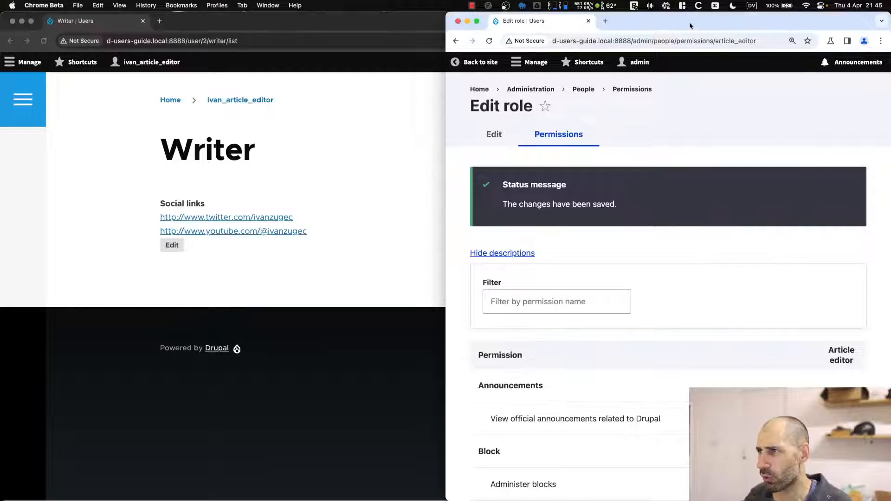
key(ctrl+alt+Return)
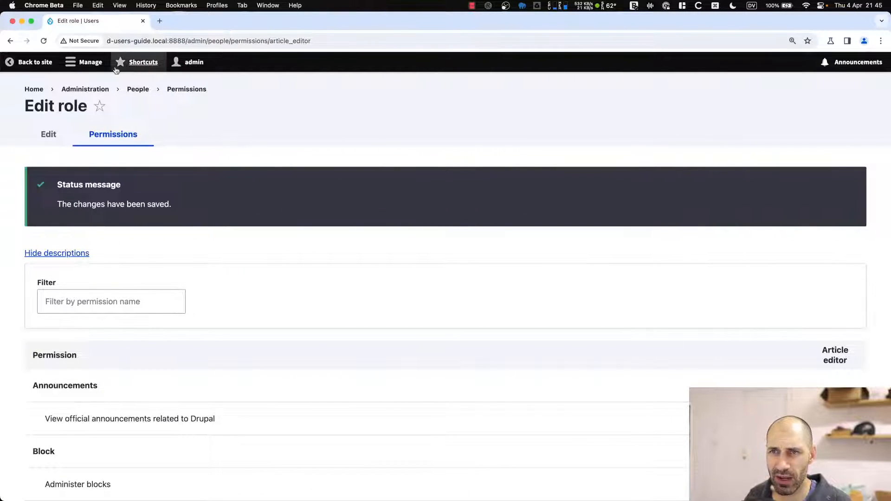
click(140, 89)
click(188, 140)
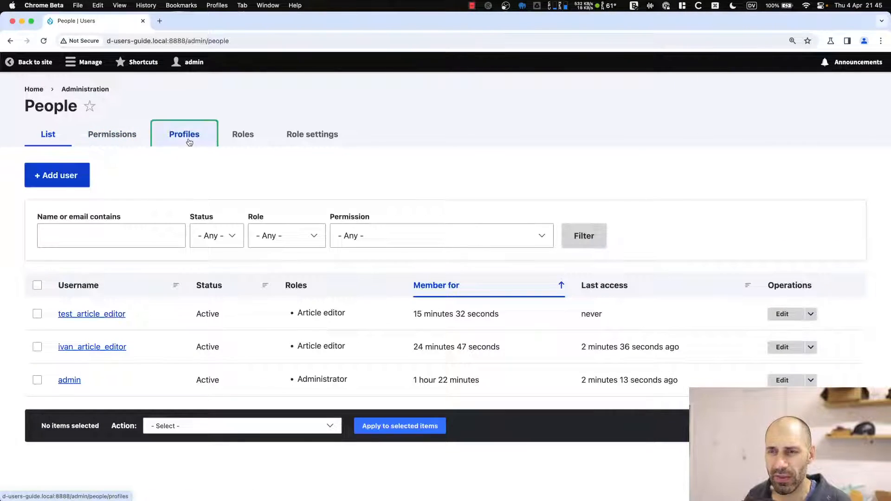
drag(109, 209, 684, 205)
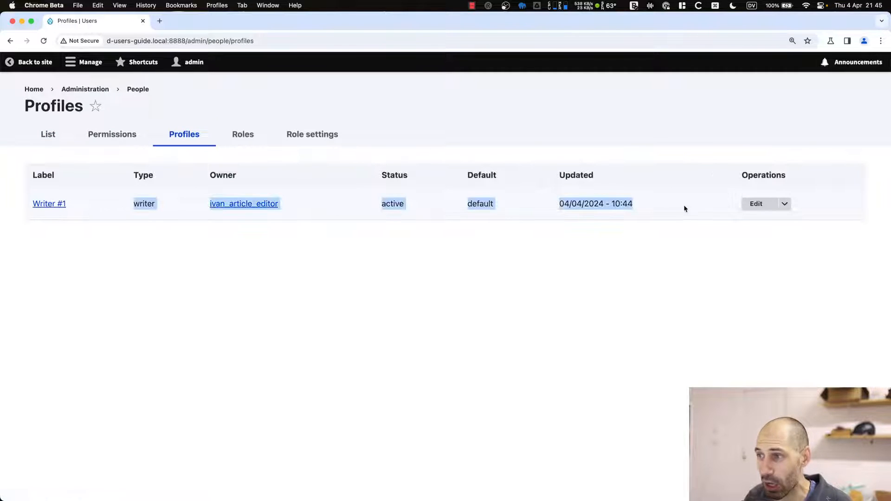
click(685, 220)
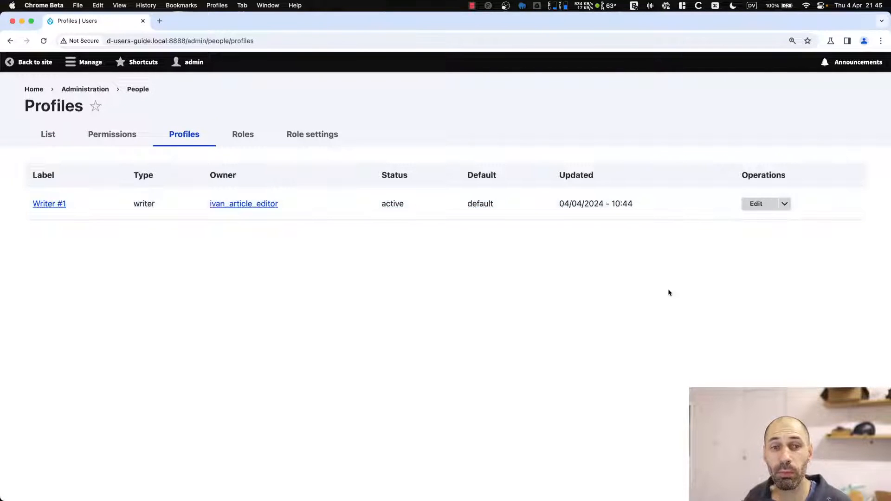
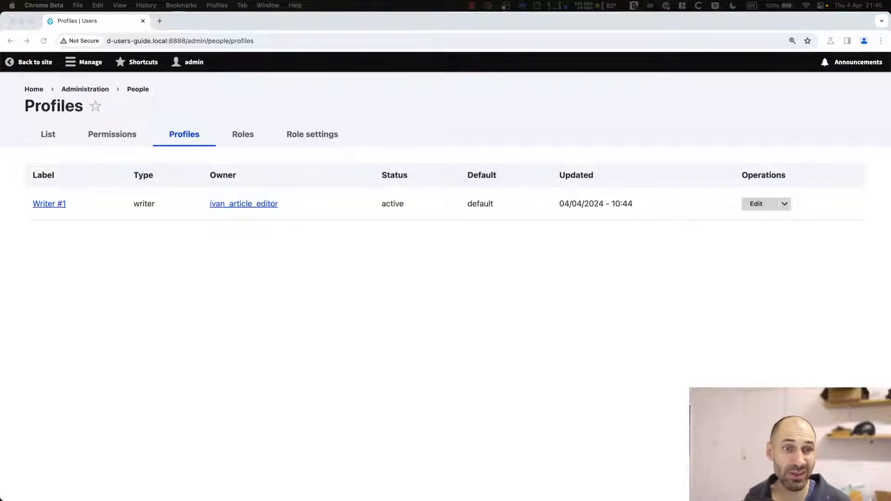
Load drupal.org/project/password_policy in a new browser tab.
click(363, 369)
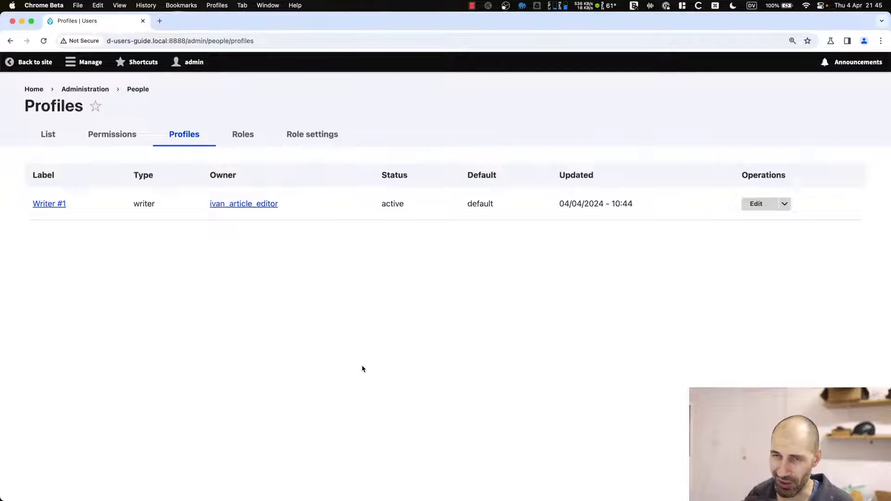
key(super+t)
key(super+v)
key(Return)
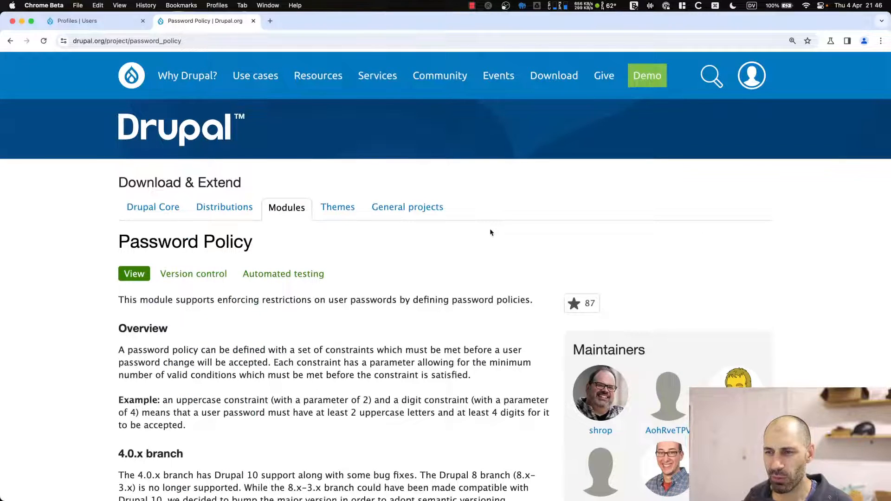
Scroll to the Password Constraints list, then switch back to the Profiles admin tab.
scroll(491, 231, down, 10)
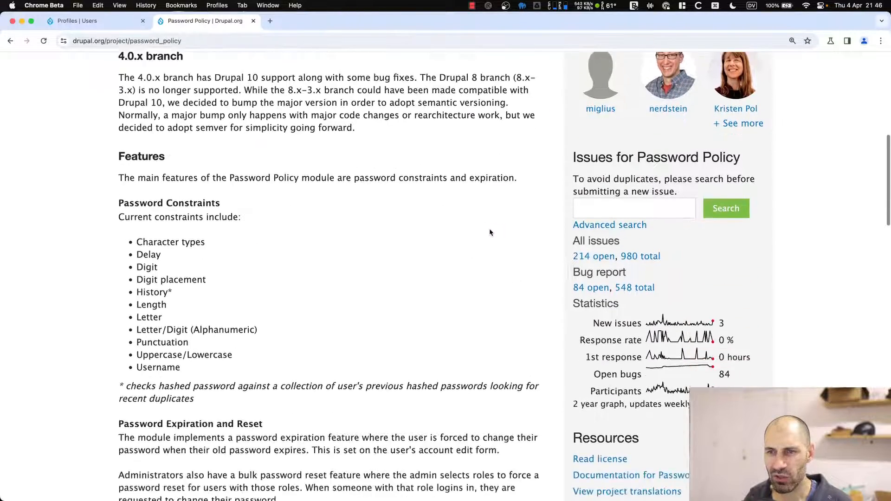
scroll(490, 232, down, 3)
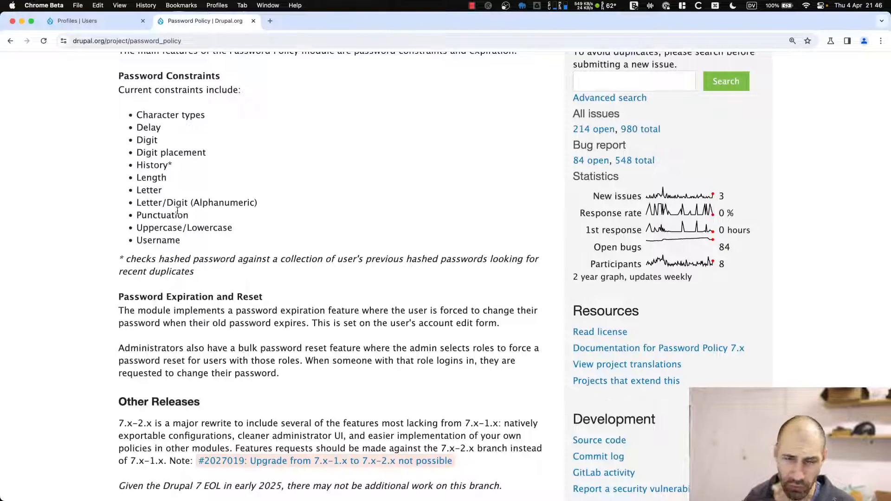
key(ctrl+shift+Tab)
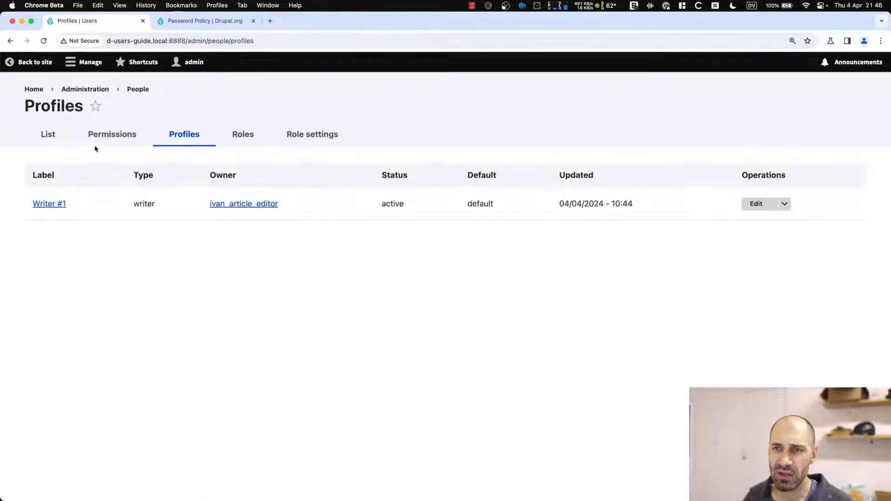
Open test_article_editor's account from the People list and start entering a new password.
click(35, 137)
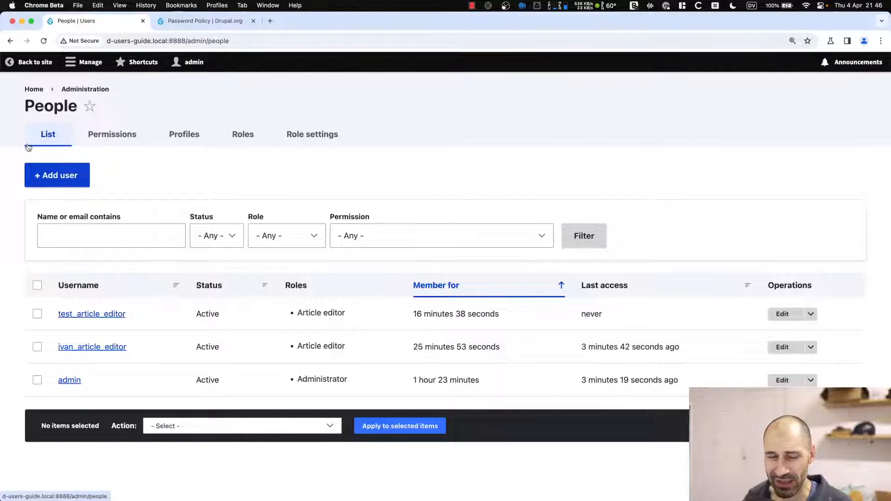
click(787, 314)
scroll(311, 283, down, 3)
click(92, 207)
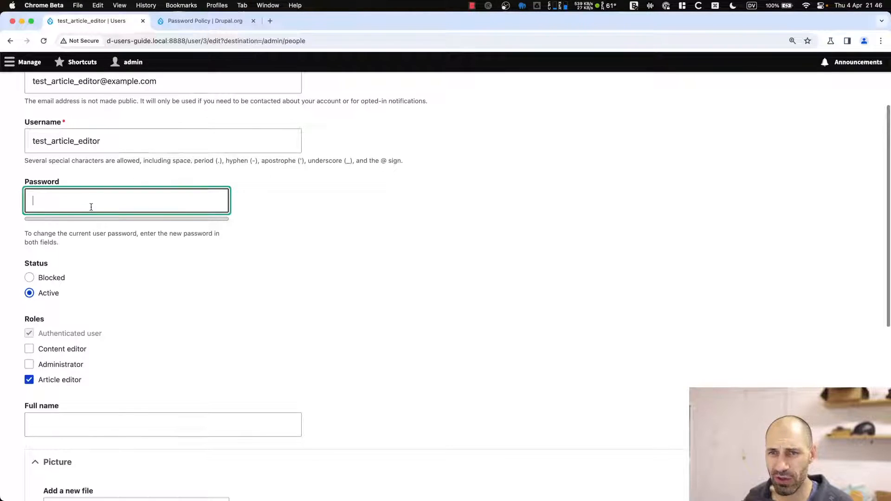
text(••••••••)
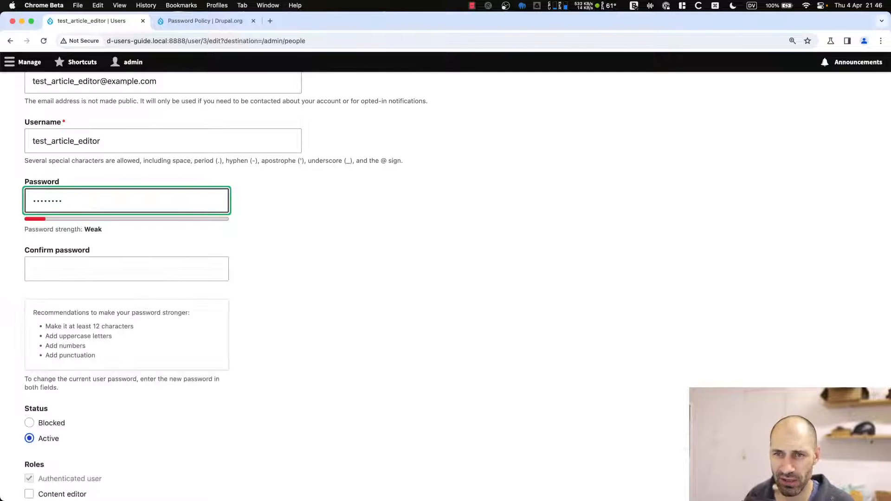
scroll(96, 344, down, 1)
drag(97, 342, 33, 300)
click(34, 300)
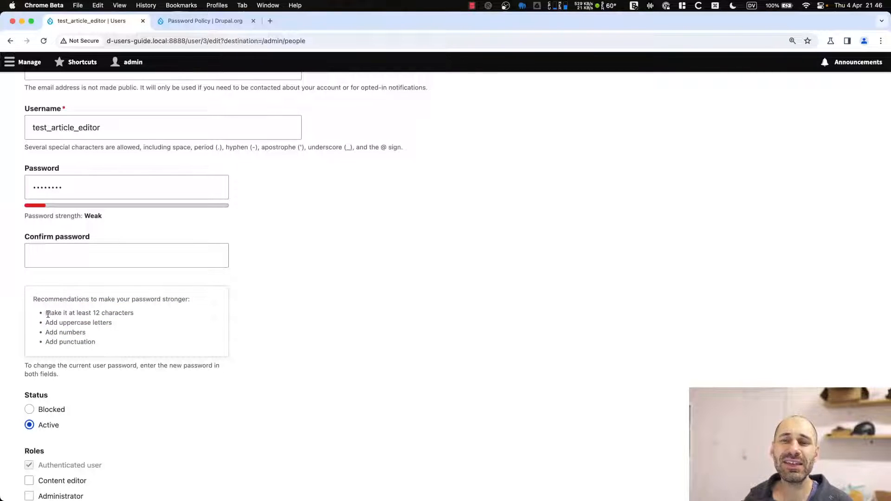
Put a one-character password in both password fields and save despite the Weak rating.
click(62, 186)
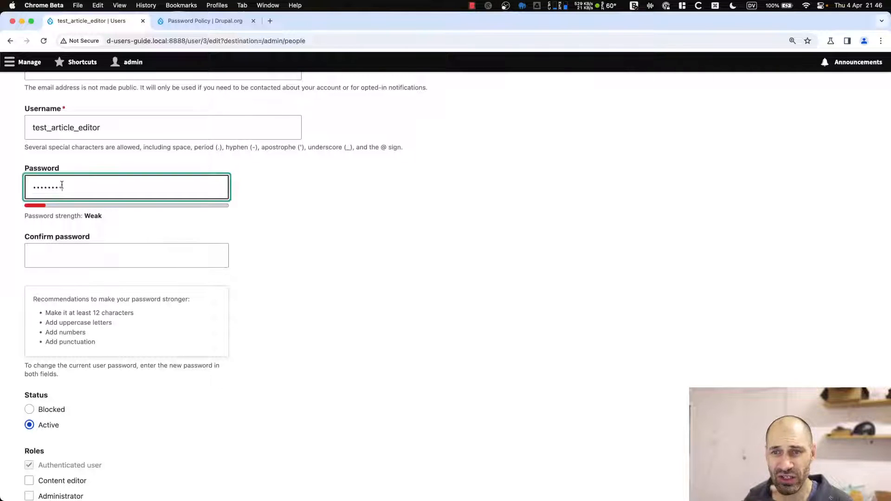
double_click(62, 185)
text(a)
click(55, 255)
text(a)
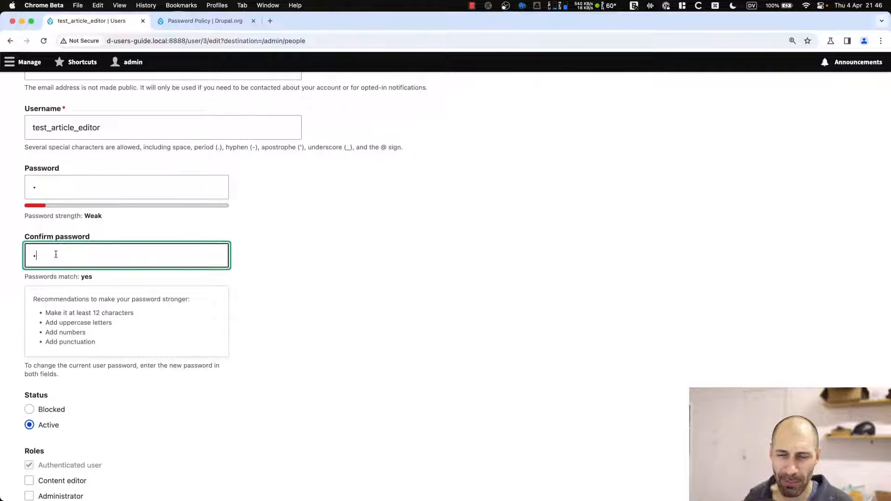
click(51, 193)
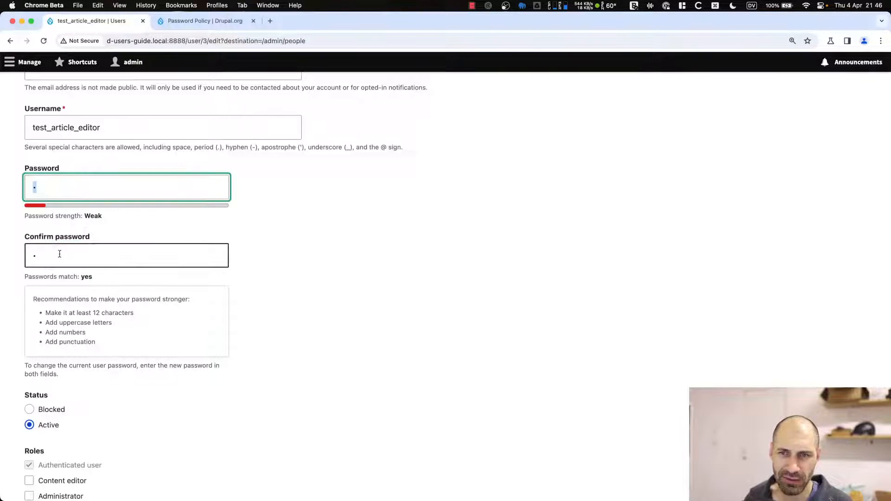
click(60, 253)
scroll(74, 368, down, 4)
scroll(59, 469, down, 6)
click(52, 439)
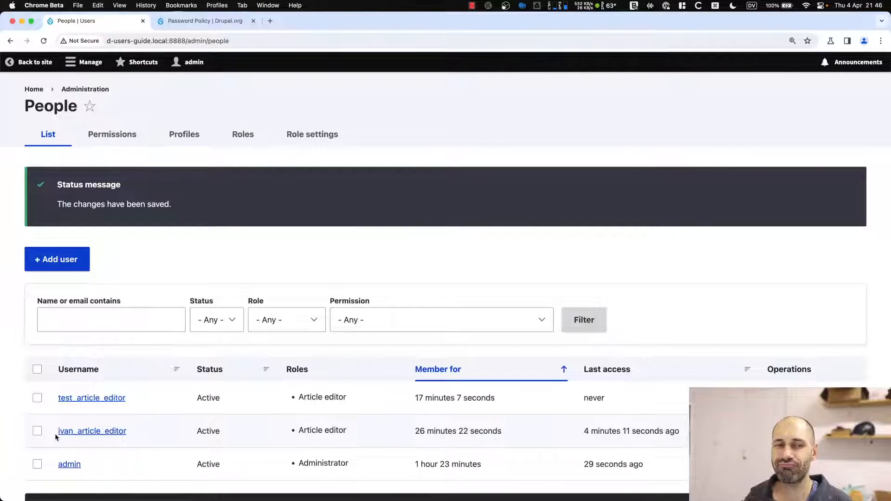
Highlight the Password Constraints section, scroll to Releases, then close the project tab.
click(214, 21)
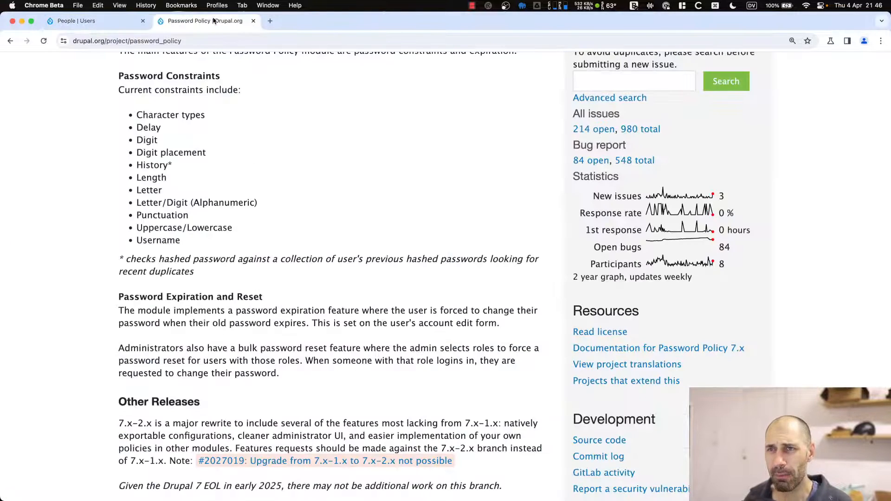
scroll(235, 135, up, 2)
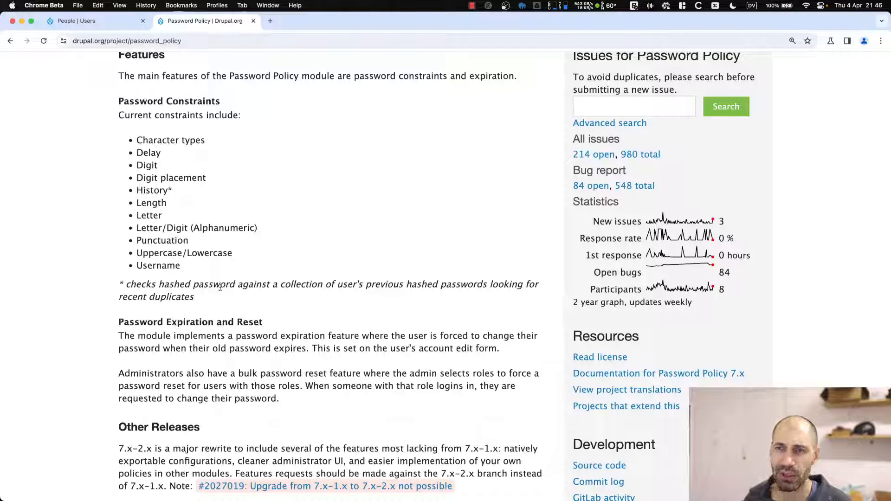
drag(205, 264, 120, 101)
click(137, 120)
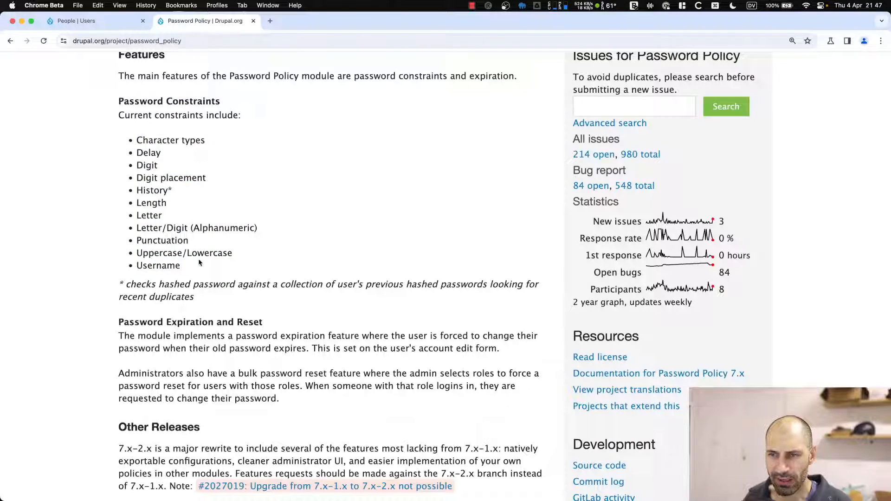
drag(200, 269, 119, 77)
click(122, 99)
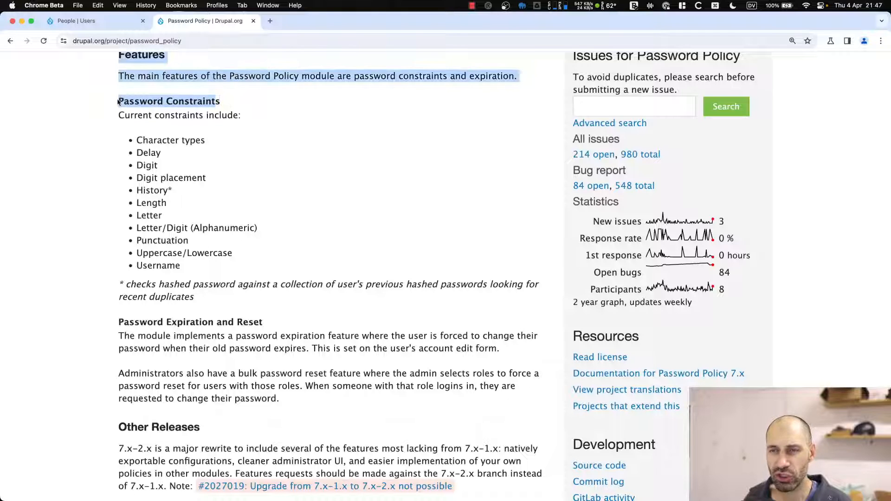
click(139, 83)
scroll(179, 327, down, 20)
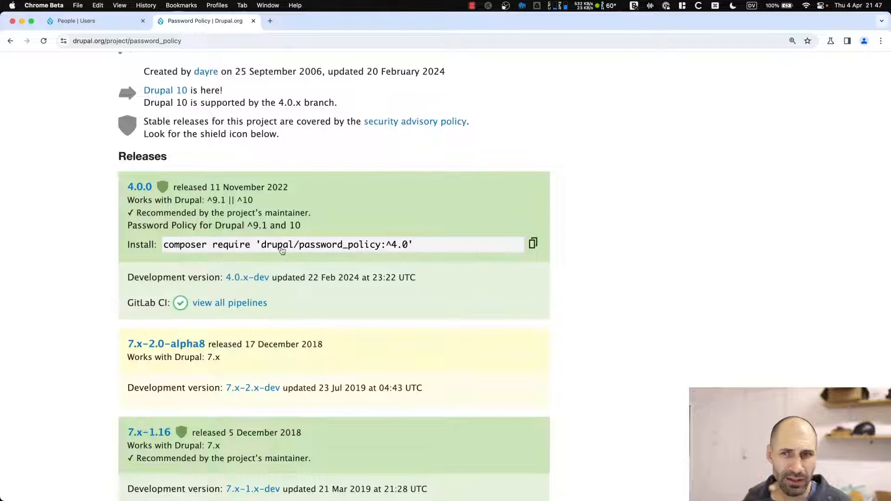
key(super+w)
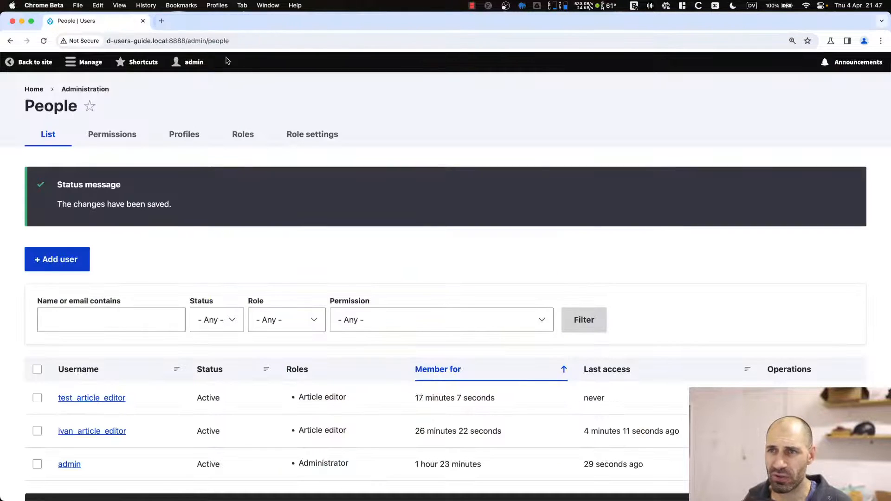
Open the Extend modules list and filter it for password modules.
click(86, 62)
click(186, 82)
click(111, 264)
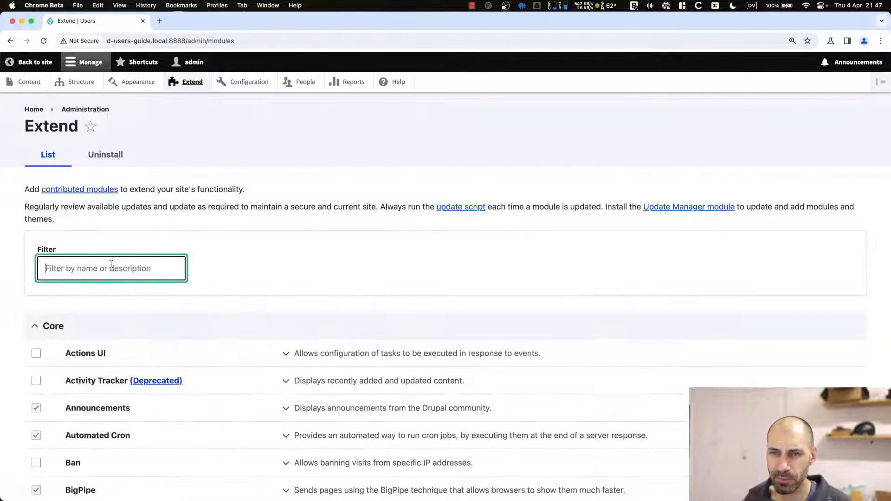
text(po)
text(al)
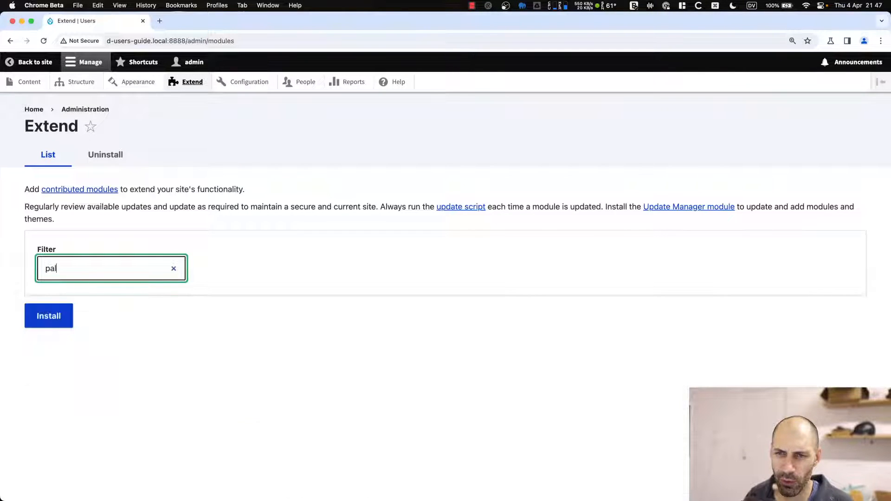
text(sword)
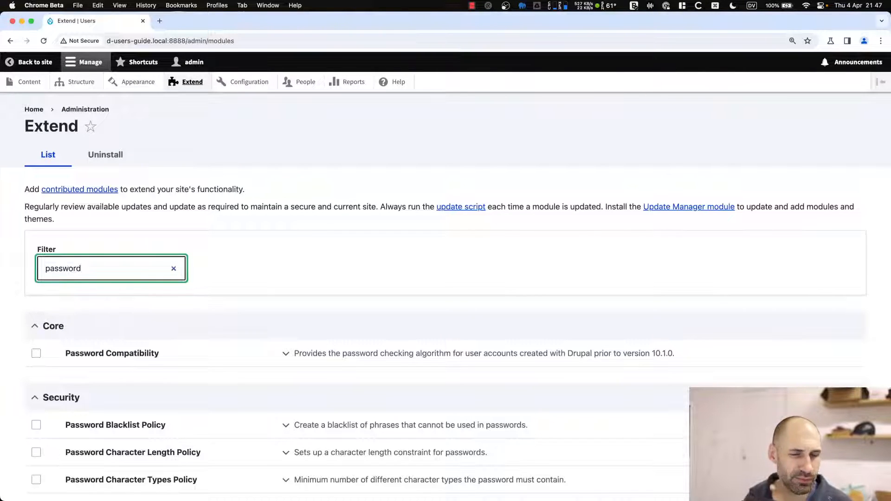
scroll(169, 291, down, 5)
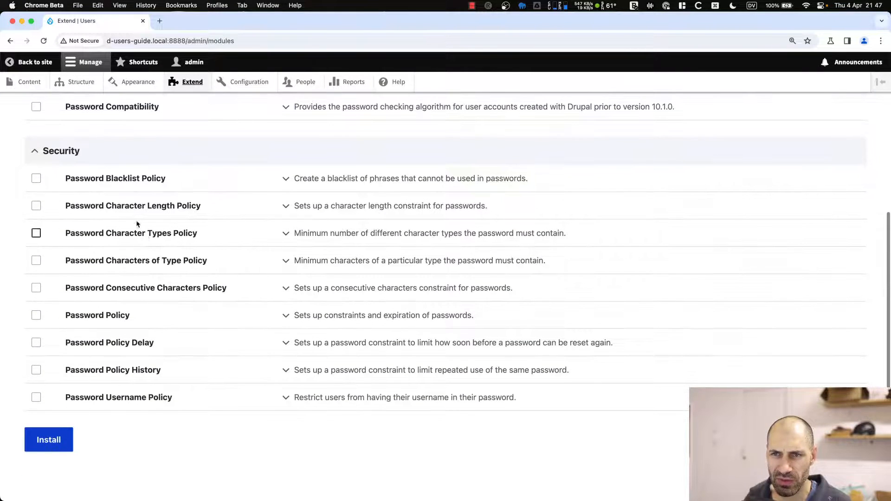
Tick Password Policy, Character Length, Character Types and Policy History, then install them.
click(37, 316)
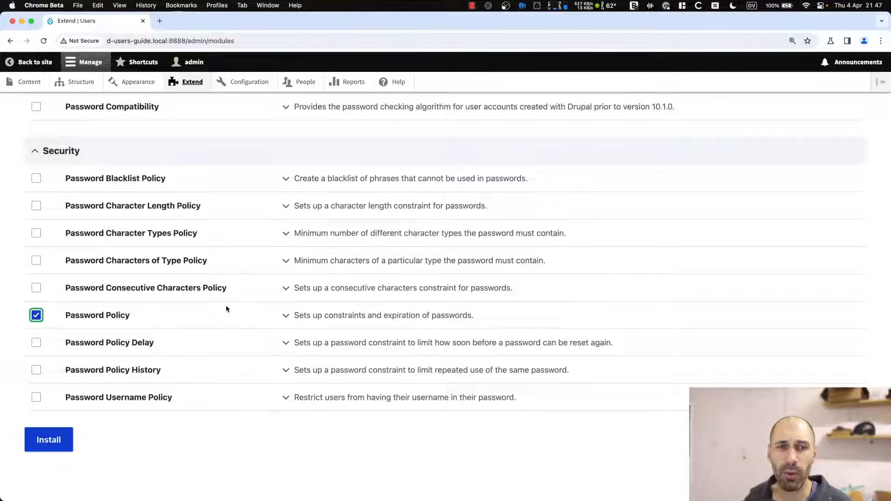
click(150, 209)
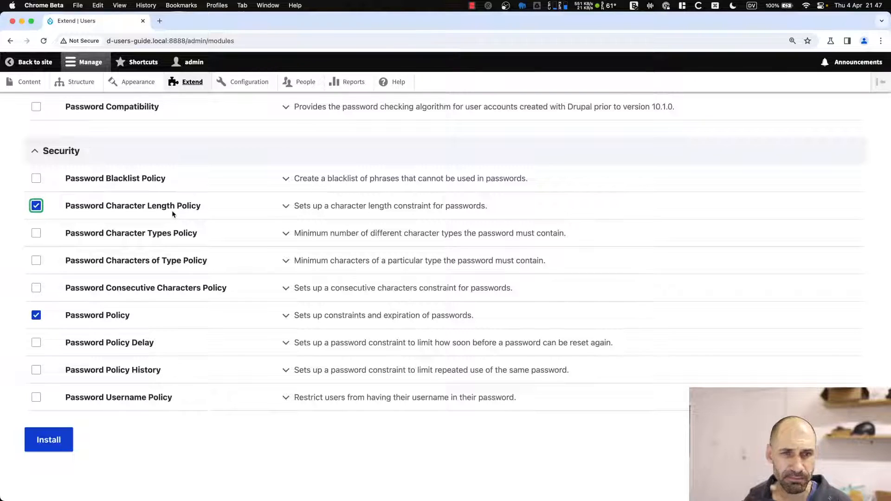
click(188, 233)
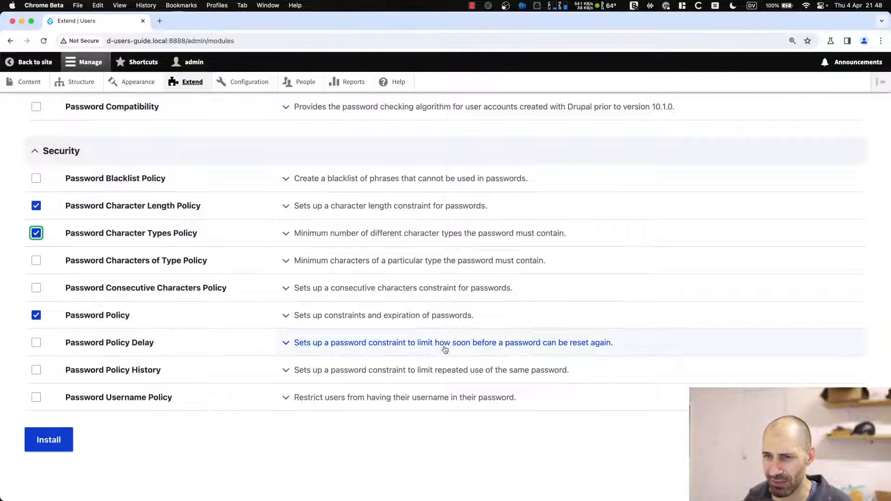
click(142, 372)
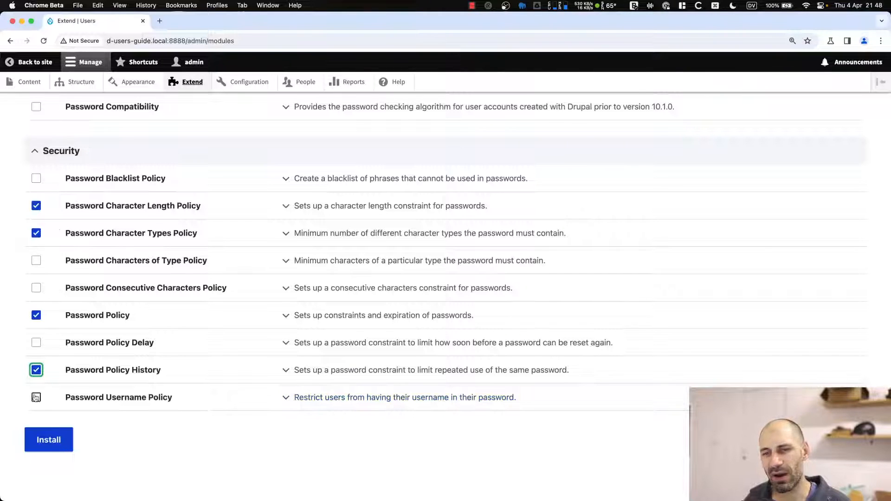
click(107, 430)
click(56, 439)
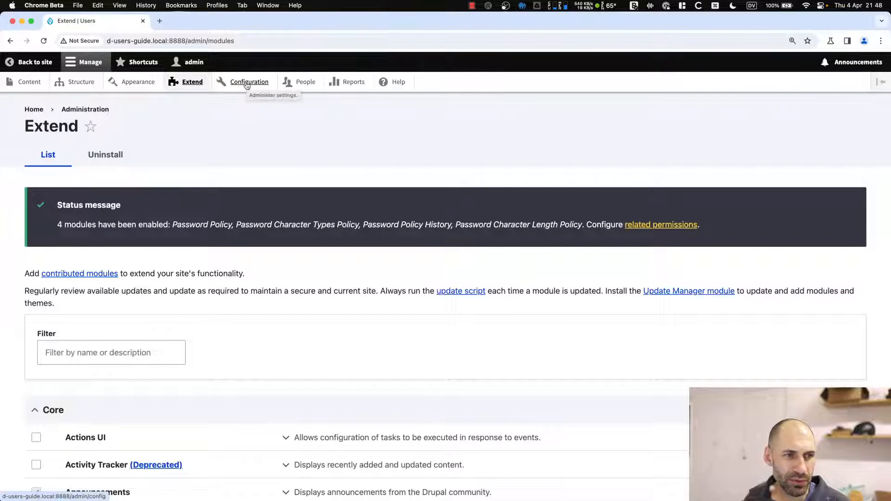
Open the Password Policy settings under Configuration.
click(314, 90)
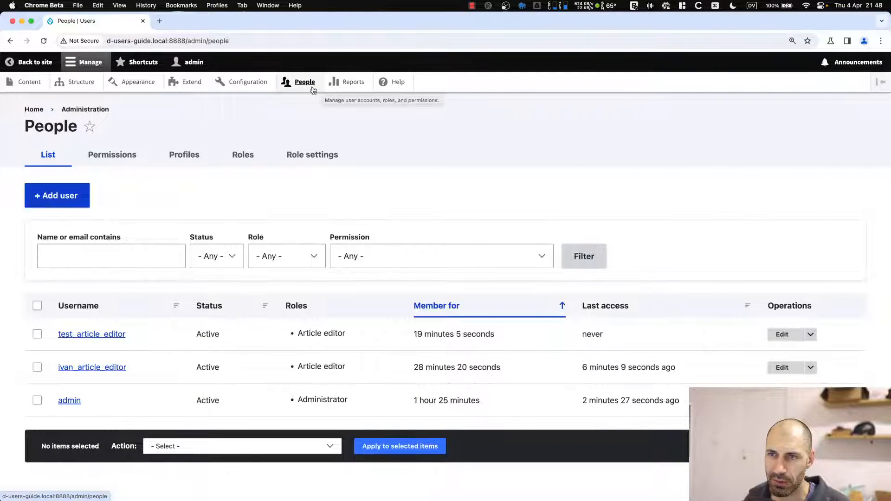
click(232, 86)
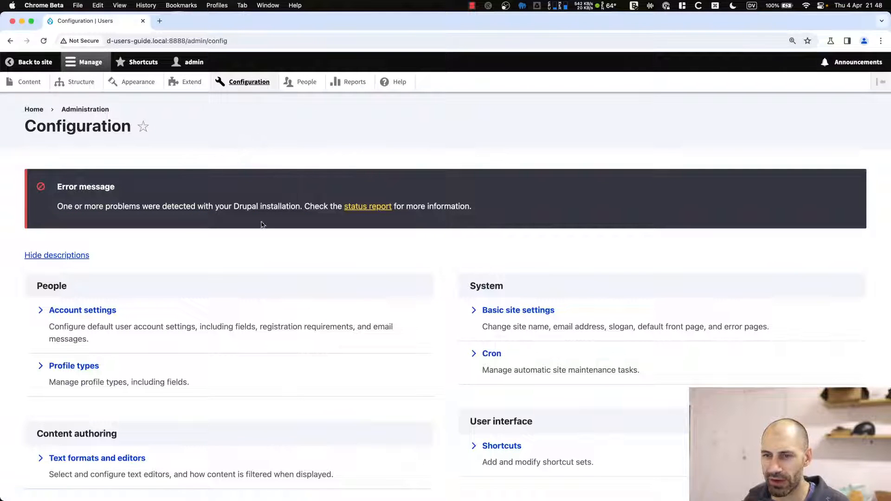
scroll(258, 237, down, 10)
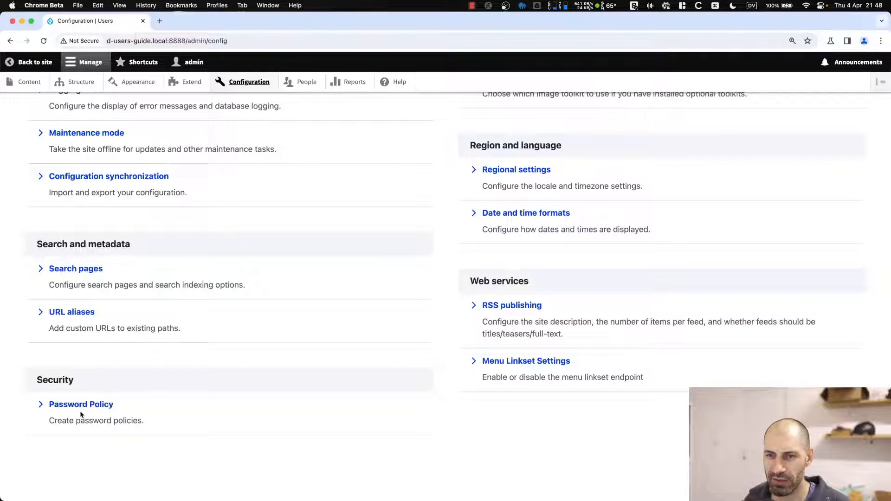
click(113, 404)
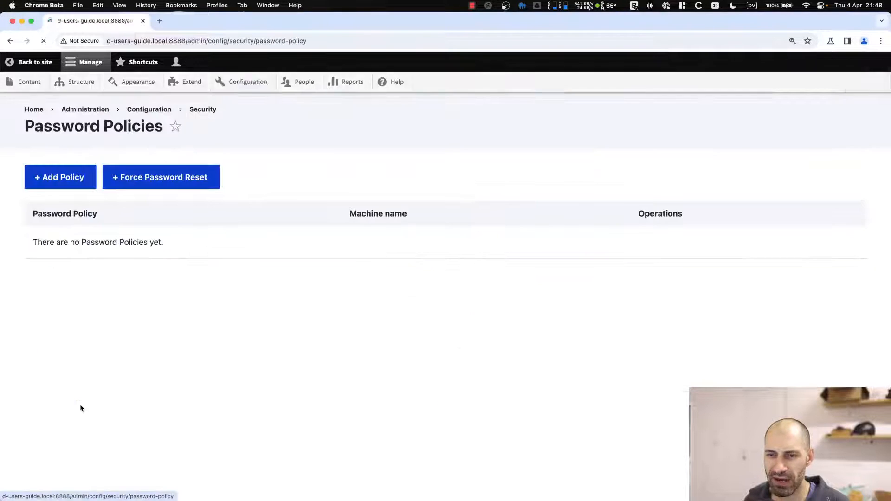
Add a policy named 'Password policy' and save it.
click(77, 181)
click(93, 226)
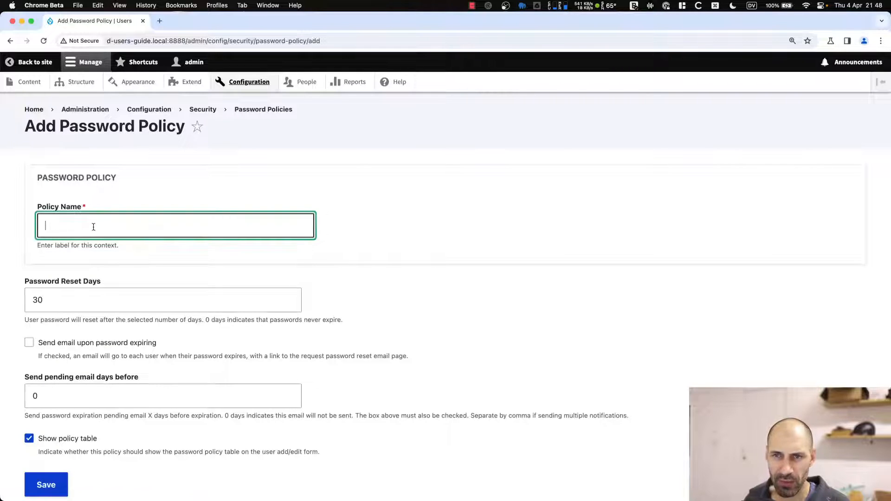
text(Password )
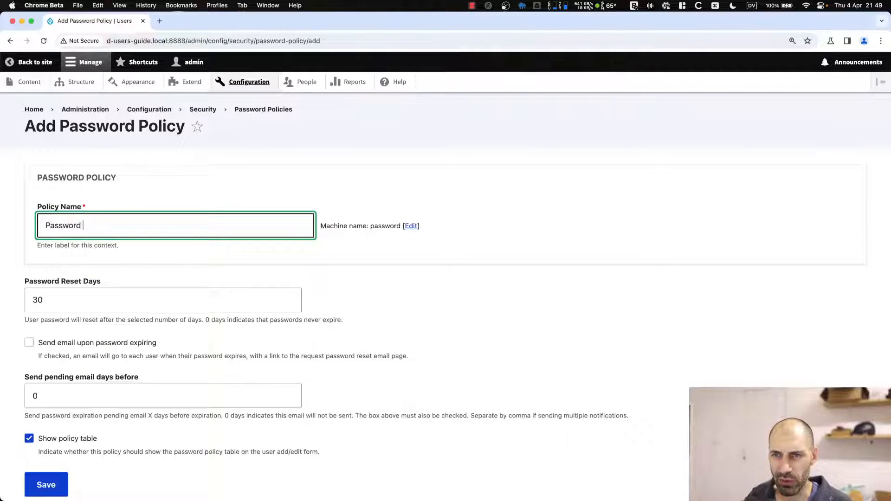
text(policy)
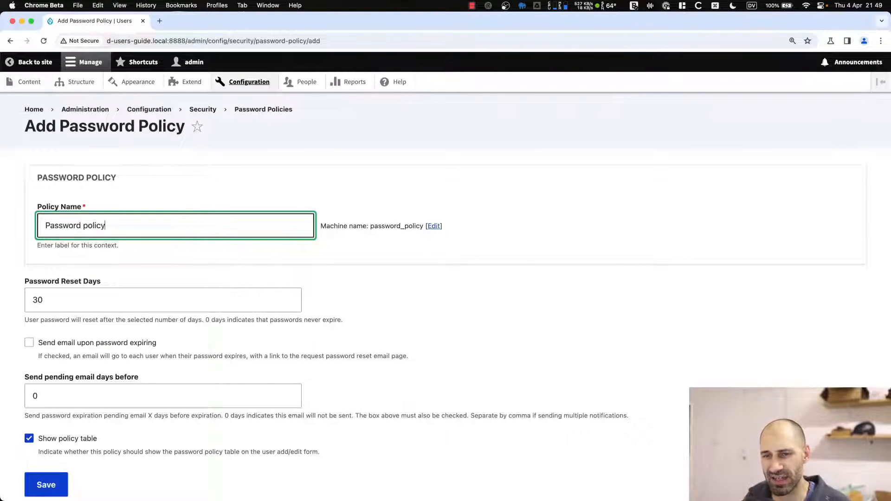
scroll(68, 222, down, 2)
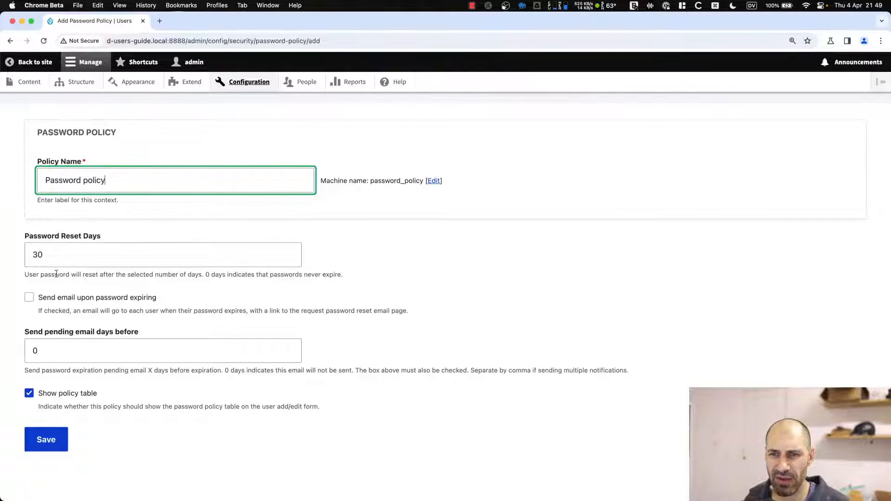
click(46, 441)
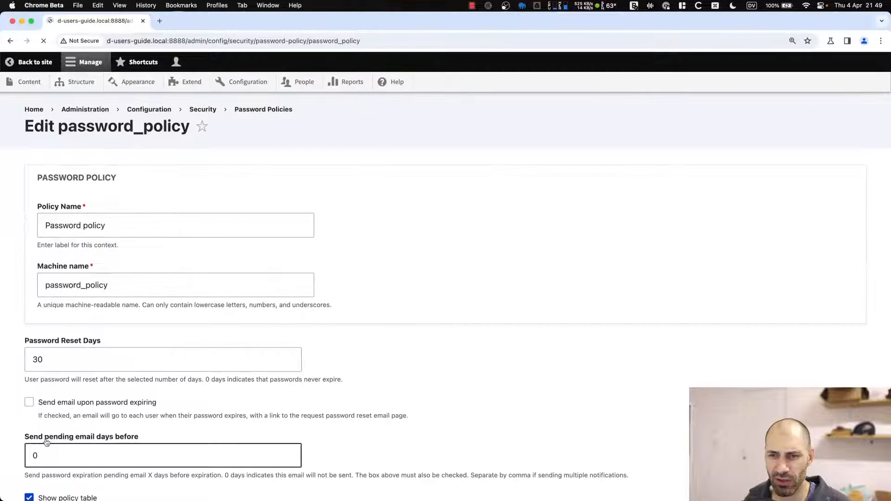
scroll(44, 375, down, 10)
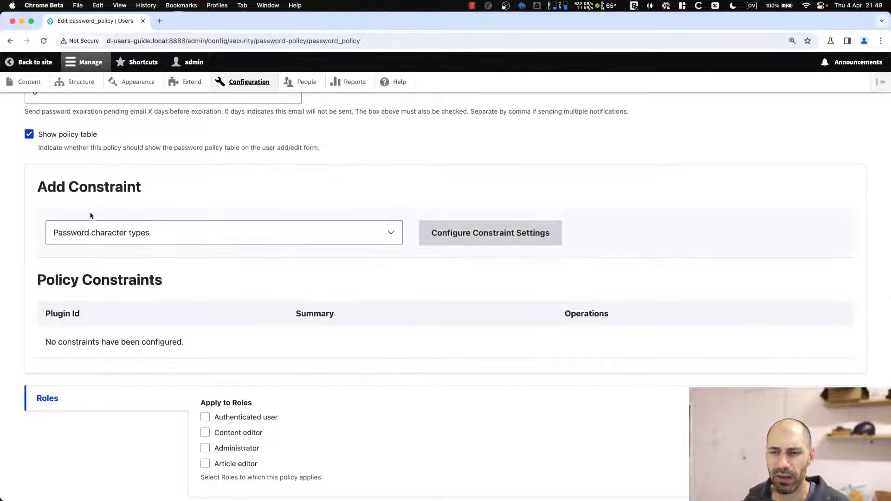
Tick and untick Article editor, then tick Authenticated user under the policy's roles.
scroll(91, 218, down, 1)
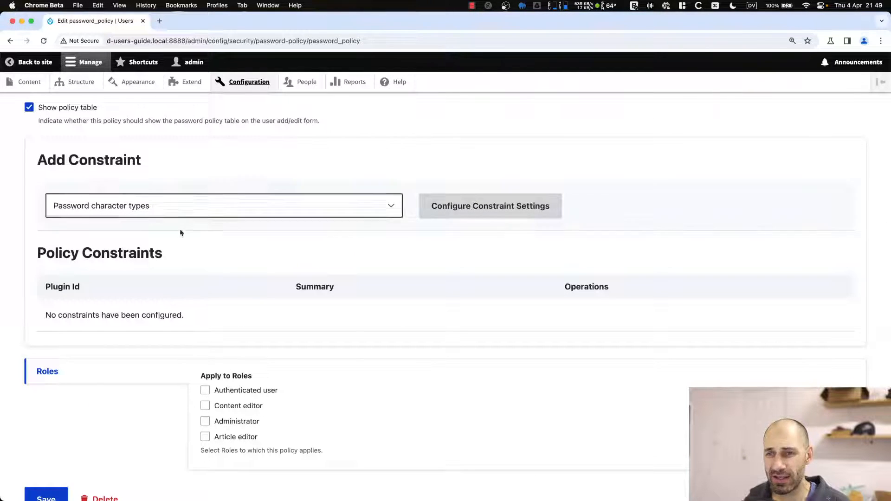
scroll(240, 265, down, 2)
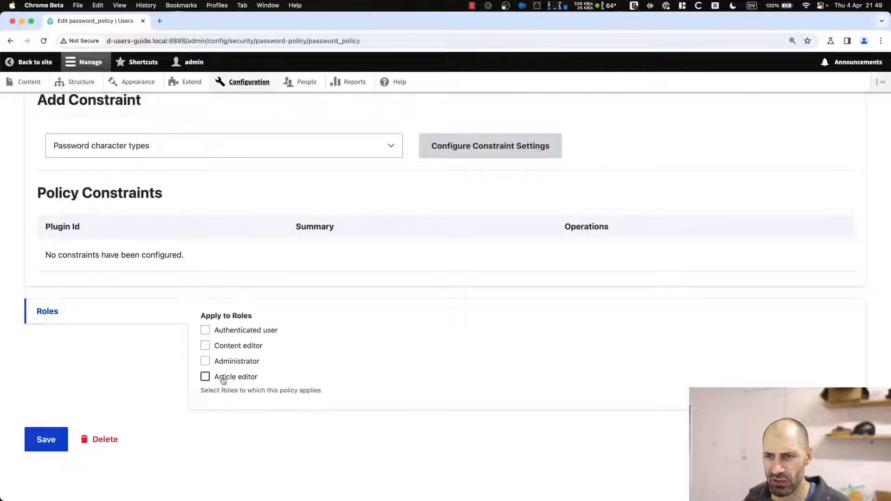
click(207, 378)
click(223, 380)
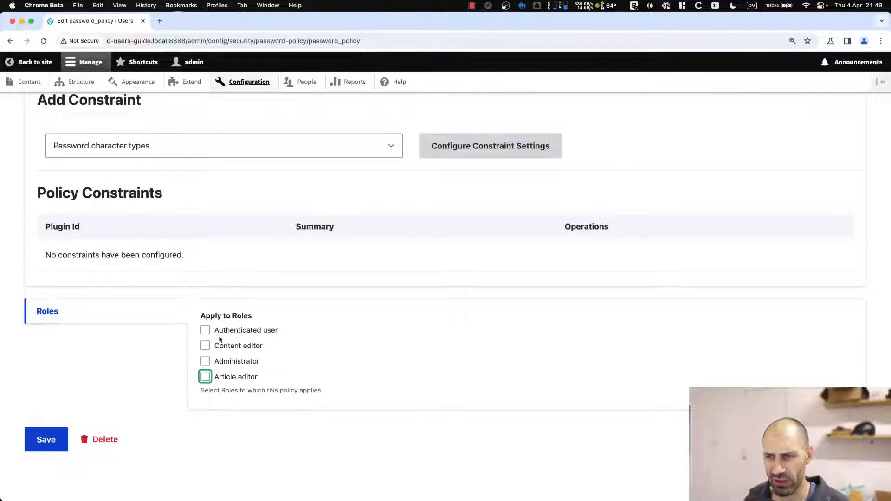
click(220, 332)
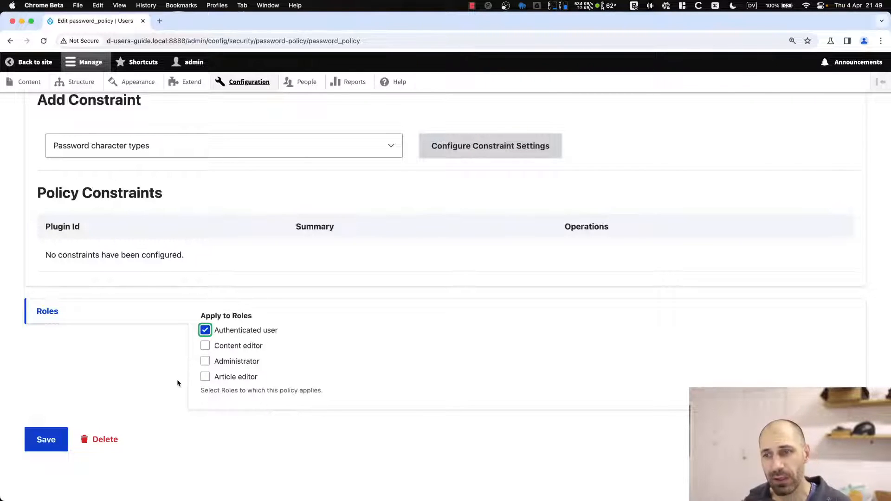
scroll(181, 352, up, 1)
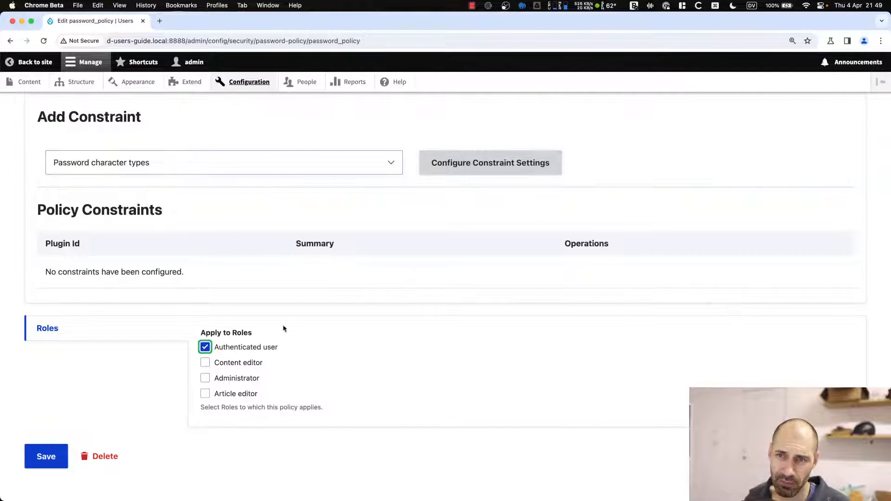
Add a Password character types constraint requiring at least 2 character types.
click(124, 164)
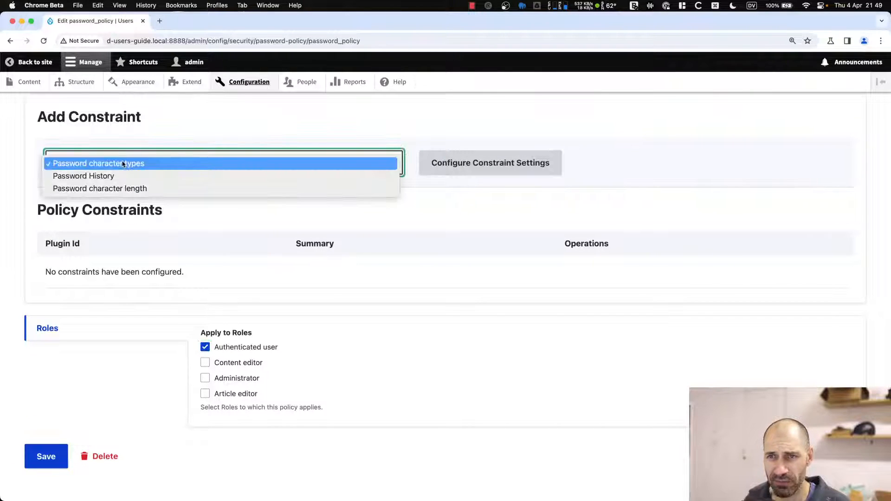
click(123, 165)
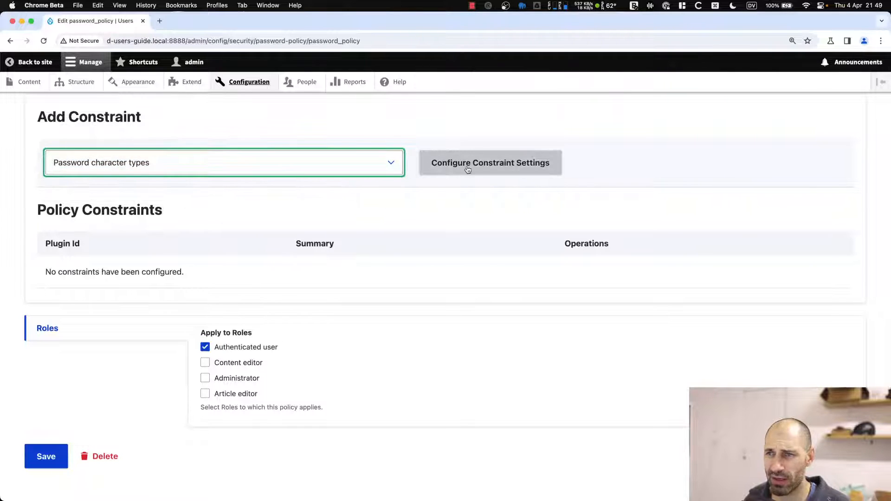
click(468, 166)
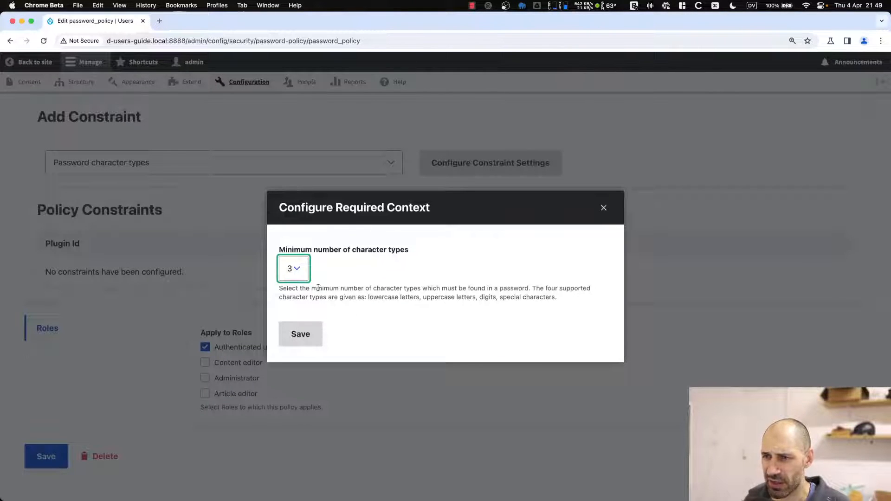
click(291, 278)
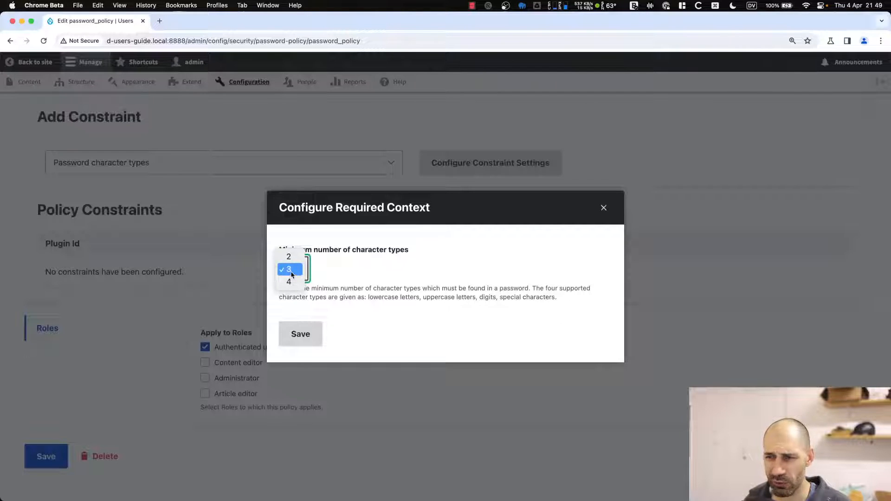
click(292, 275)
click(292, 275)
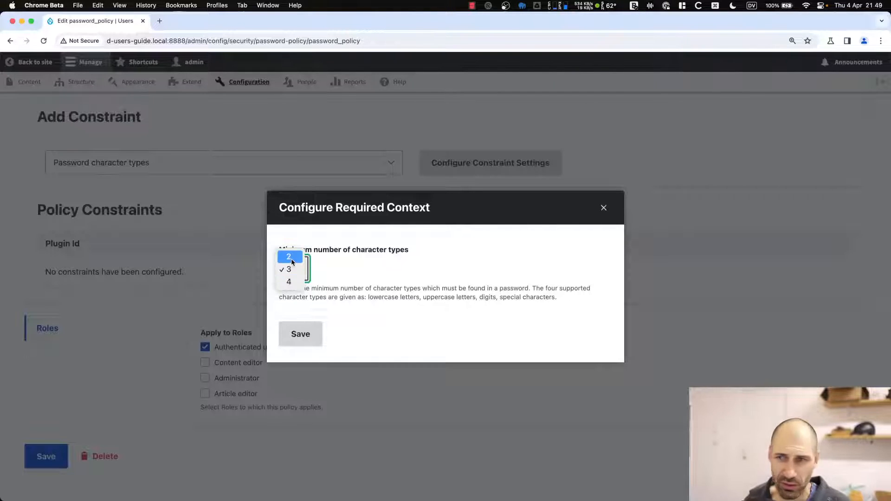
click(292, 261)
click(293, 333)
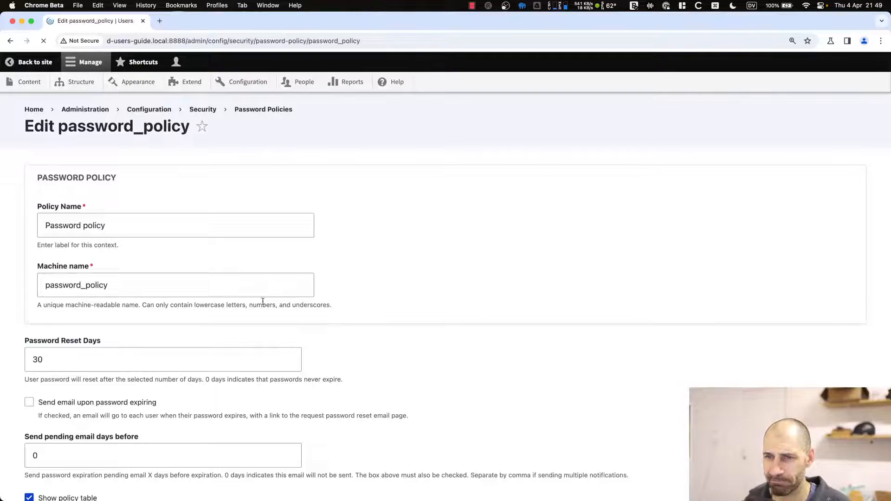
scroll(233, 351, down, 10)
Add a Password History constraint that checks the last 1 password.
click(305, 152)
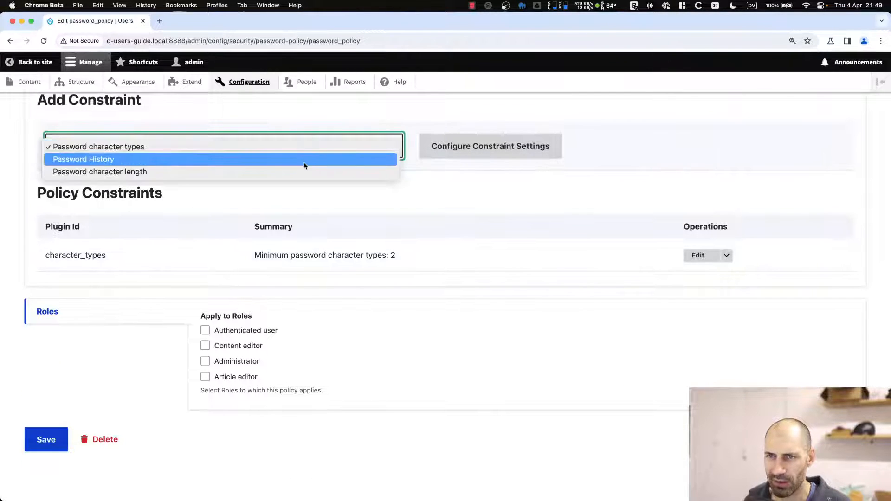
click(305, 160)
click(438, 145)
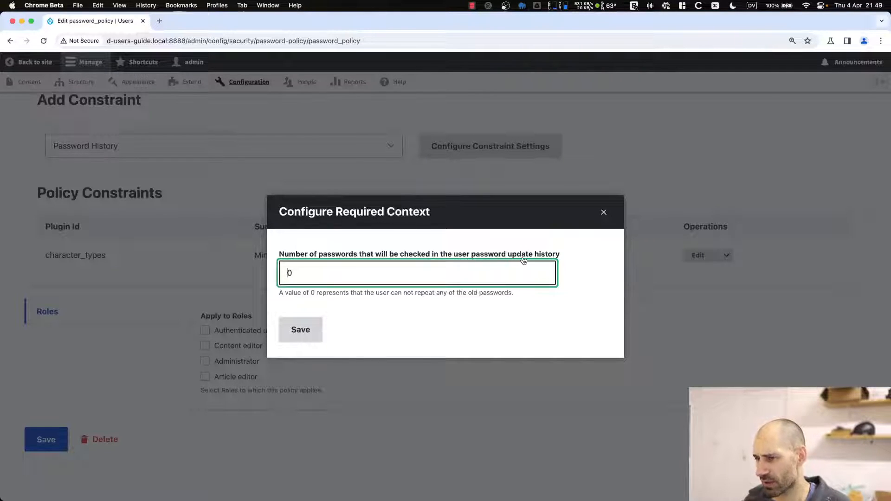
drag(279, 292, 364, 292)
click(369, 277)
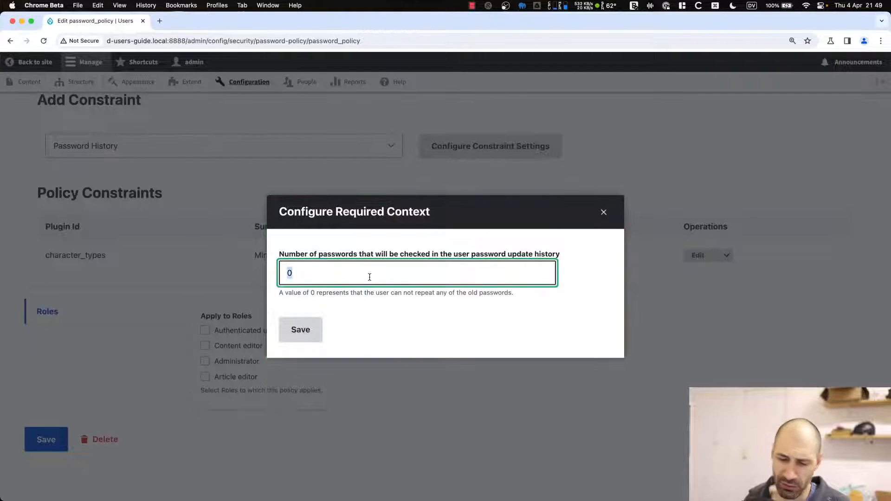
text(1)
click(300, 329)
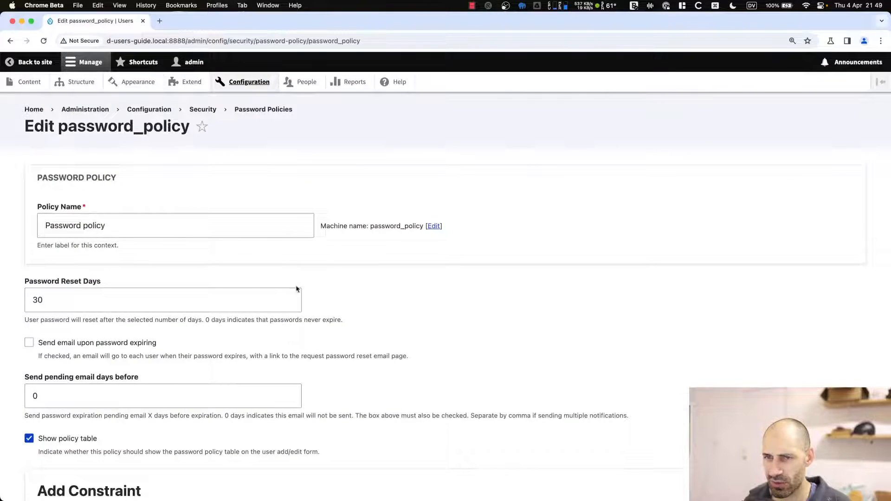
scroll(254, 344, down, 6)
Add a 5-character minimum length constraint and tick Authenticated user for the policy.
click(362, 235)
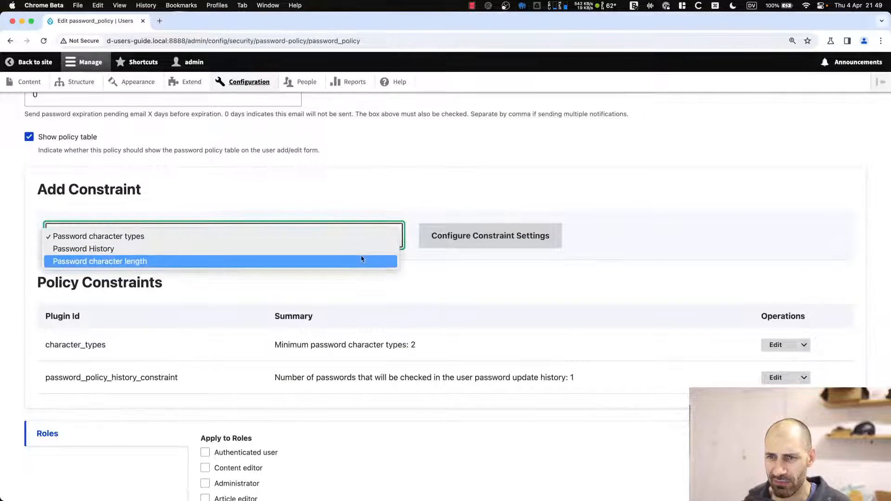
click(370, 260)
click(445, 239)
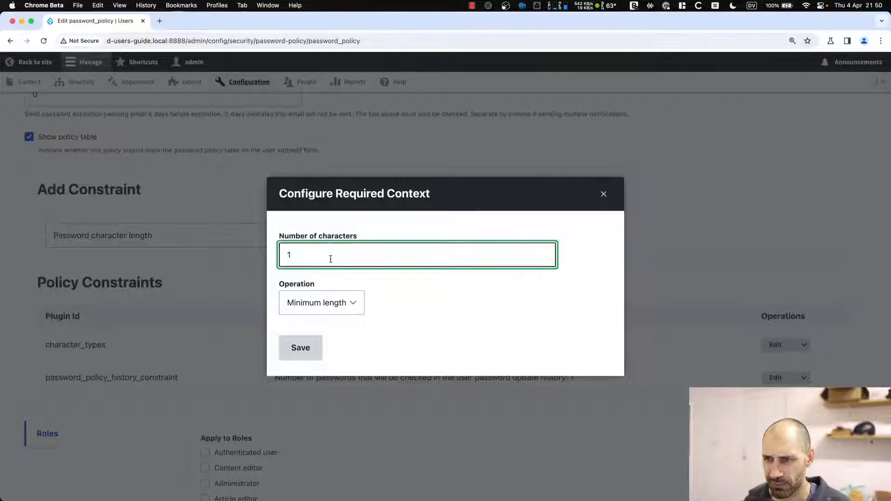
click(310, 293)
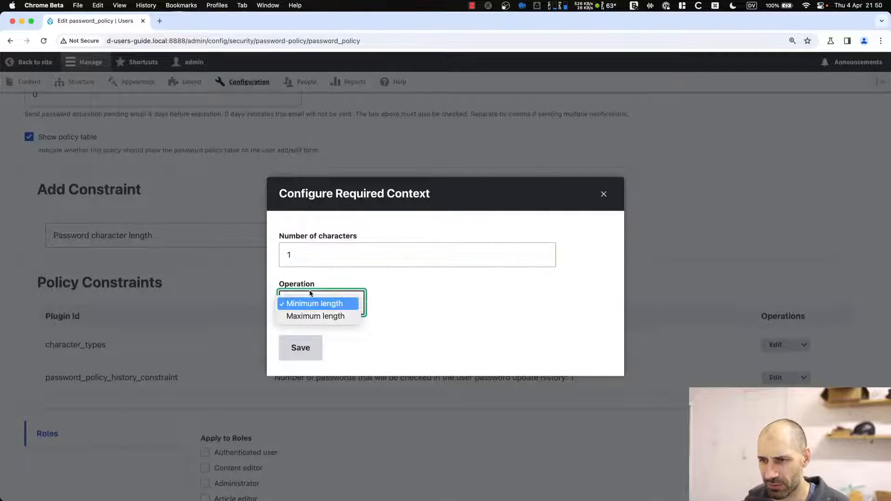
click(308, 252)
double_click(310, 254)
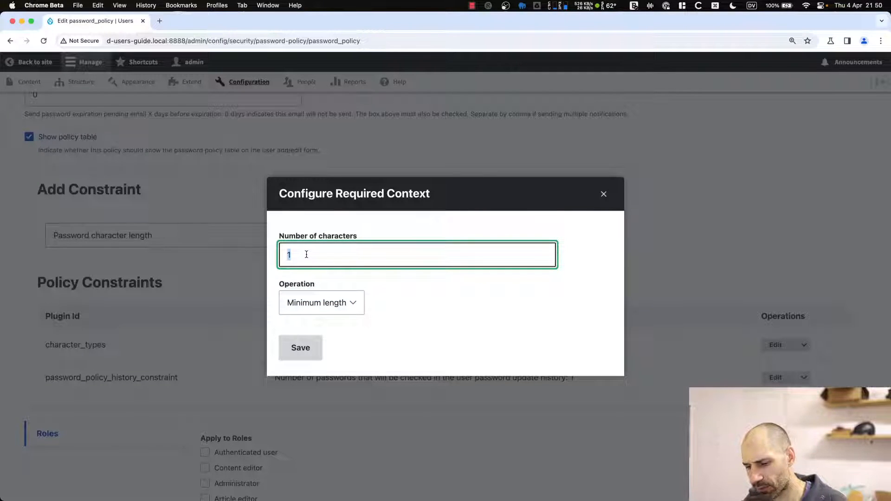
text(5)
click(299, 347)
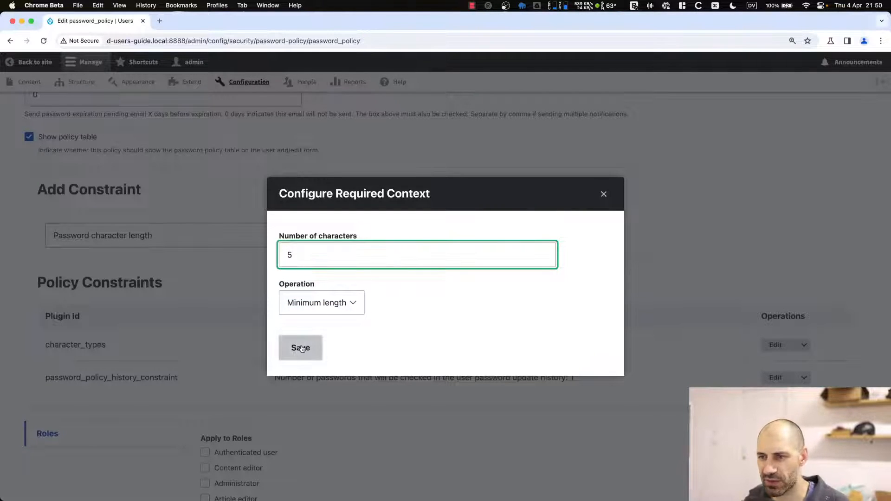
scroll(268, 368, down, 8)
scroll(268, 367, down, 2)
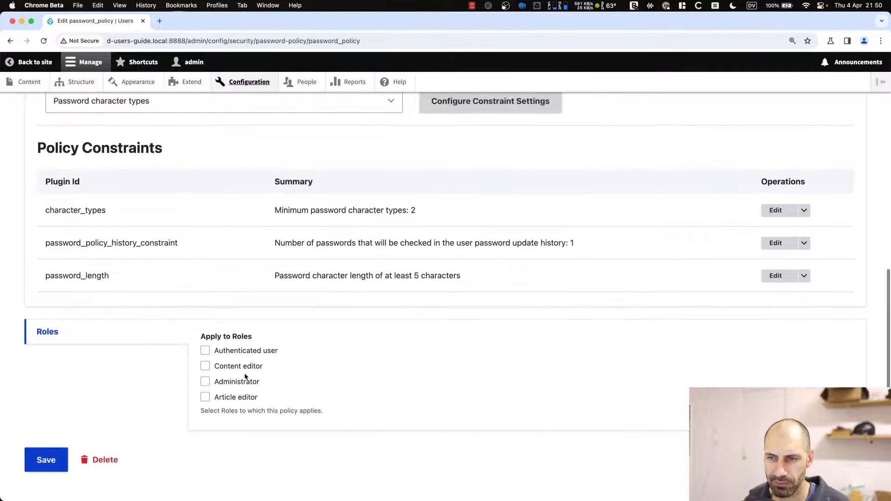
click(238, 352)
Save the policy with its Authenticated user role, then return to the People list.
click(65, 457)
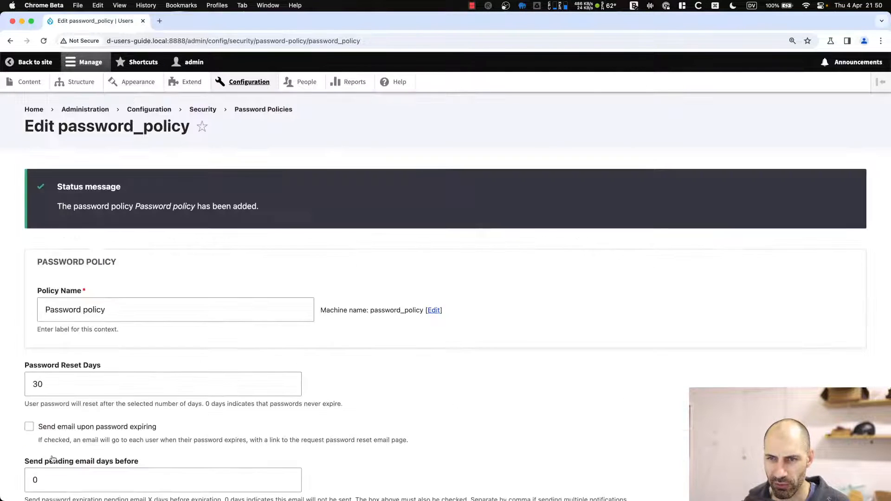
scroll(95, 449, down, 6)
scroll(95, 449, down, 3)
scroll(96, 451, up, 10)
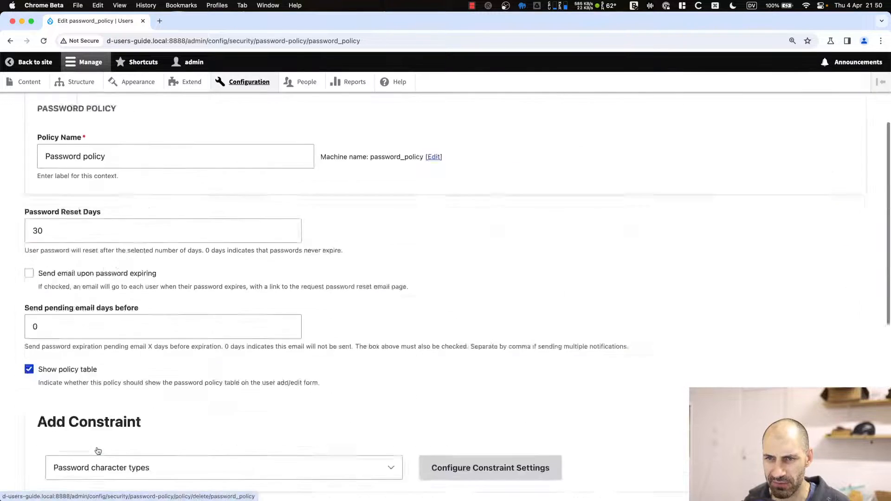
scroll(101, 353, down, 2)
scroll(101, 367, down, 2)
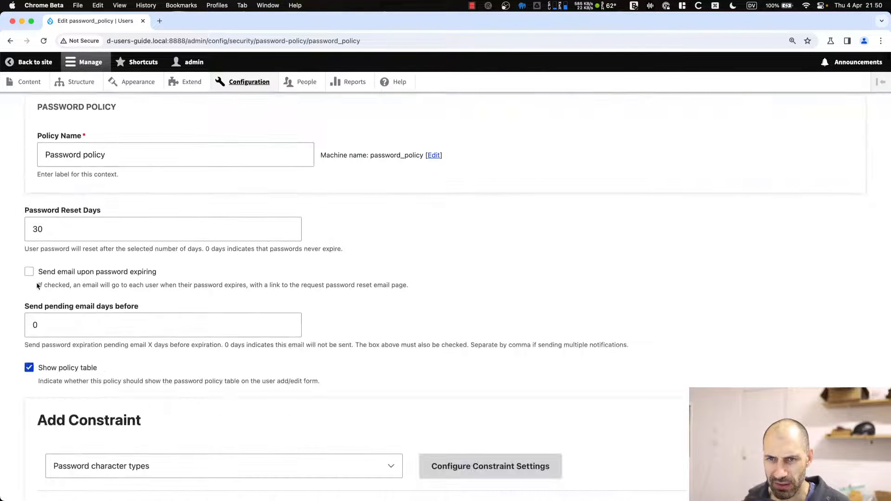
scroll(41, 286, down, 2)
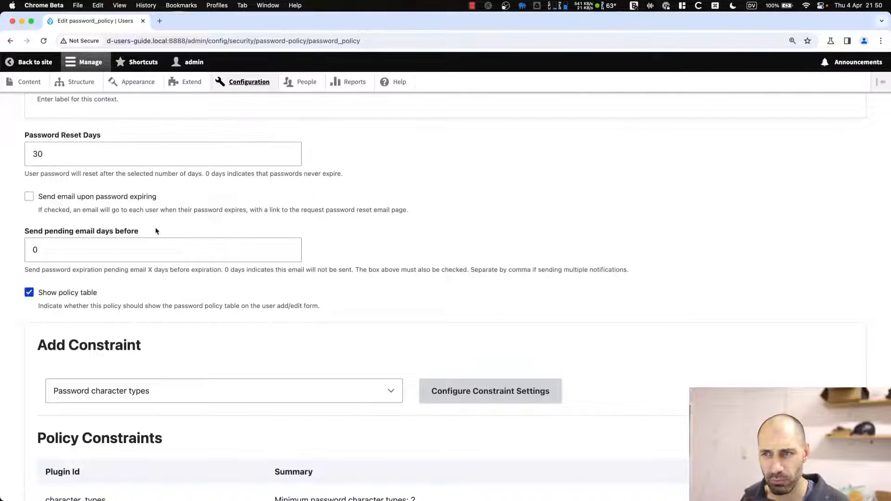
scroll(154, 265, down, 6)
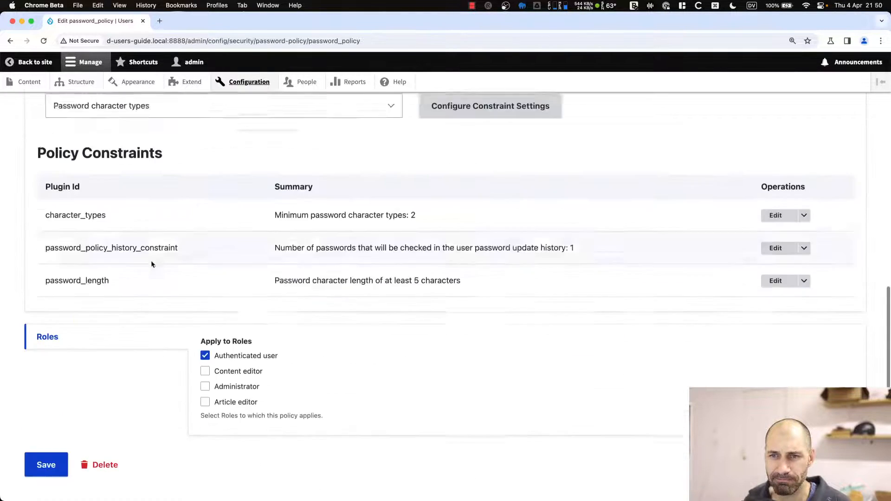
click(62, 440)
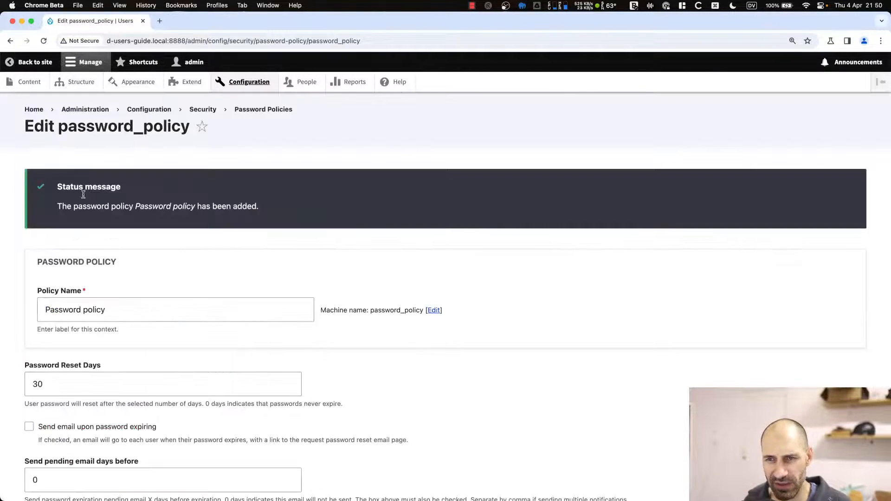
click(301, 82)
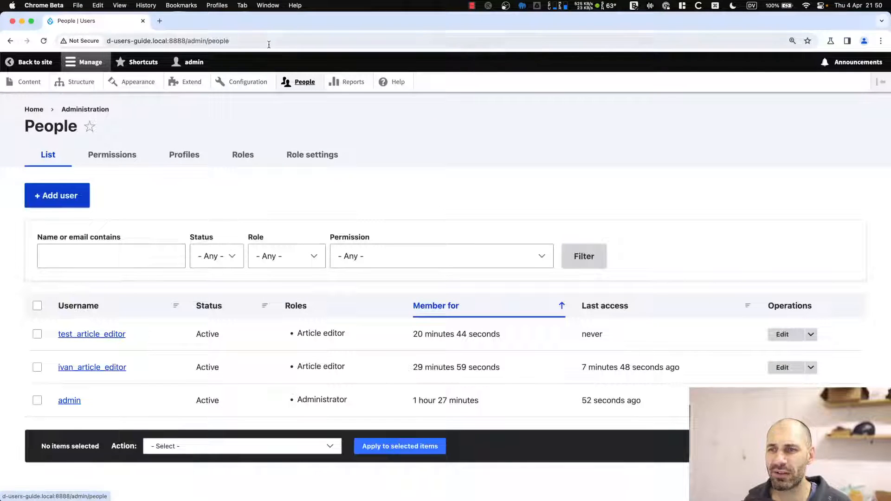
click(783, 367)
click(71, 319)
scroll(70, 299, down, 10)
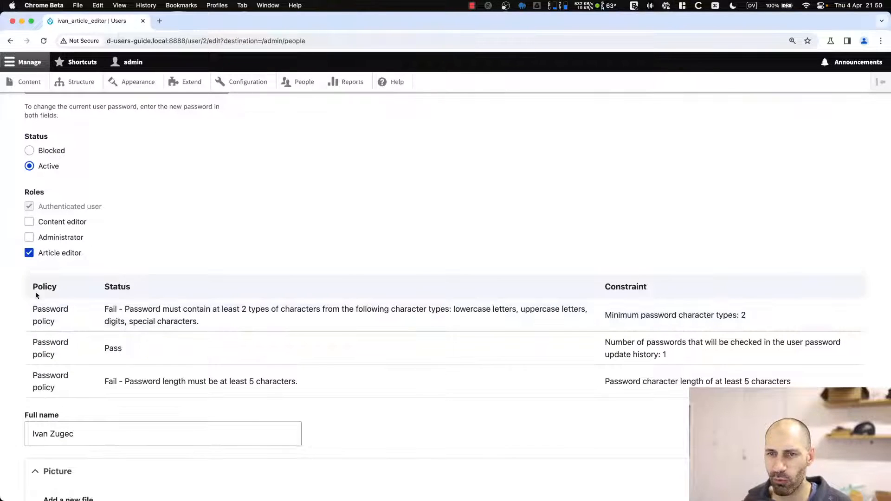
drag(107, 292, 164, 290)
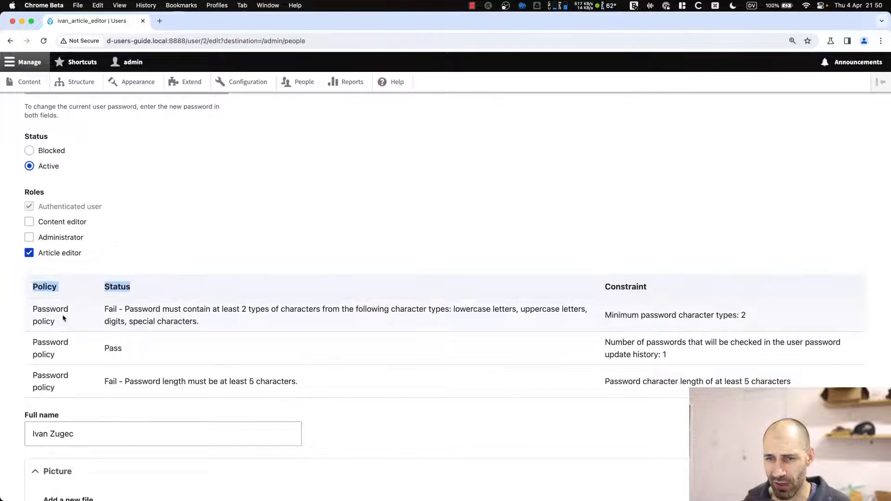
scroll(70, 309, up, 3)
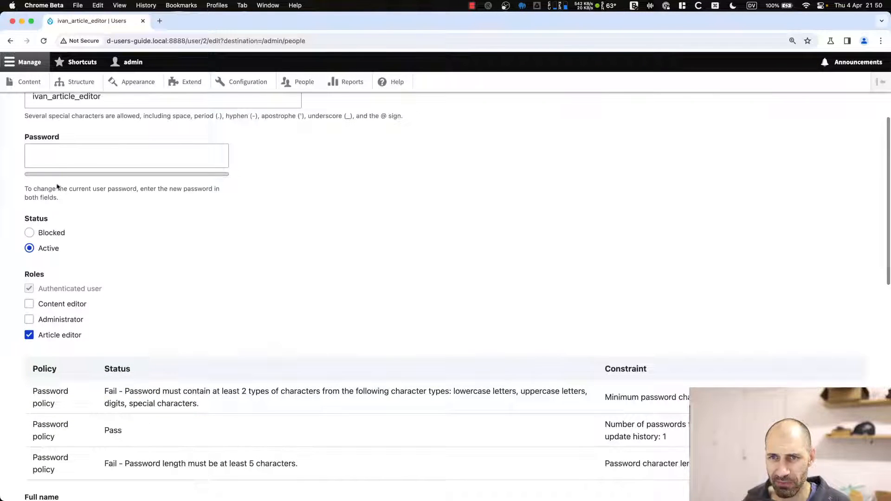
click(57, 157)
text(aa)
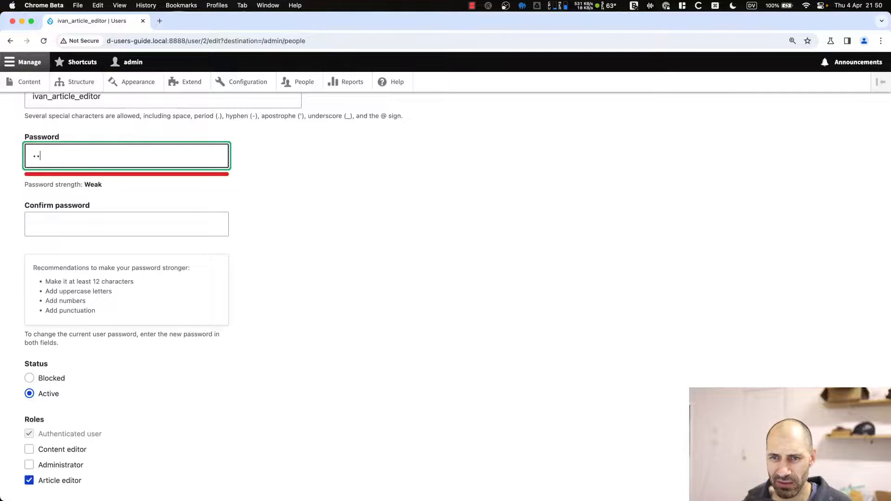
scroll(109, 309, down, 3)
text(a)
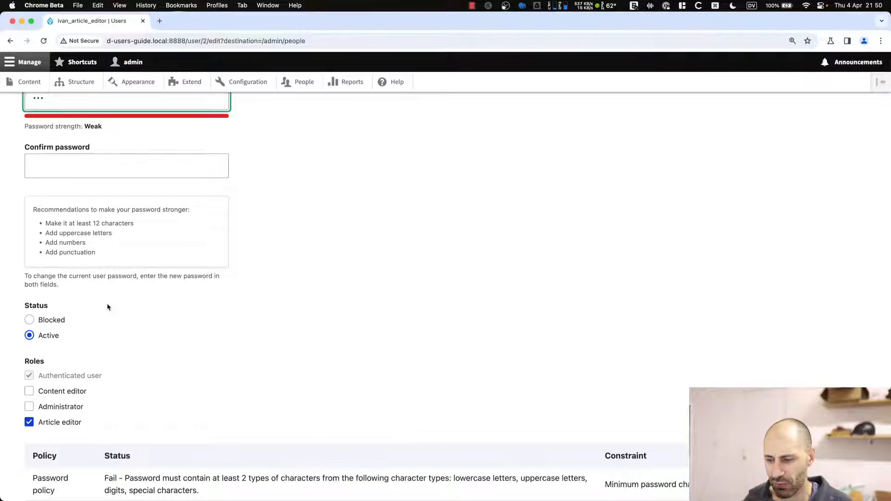
key(super+minus)
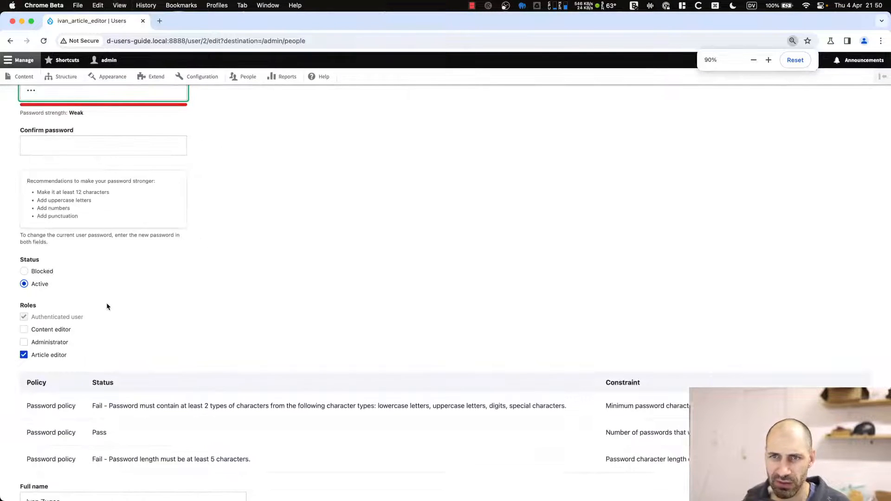
scroll(104, 284, up, 1)
text(a)
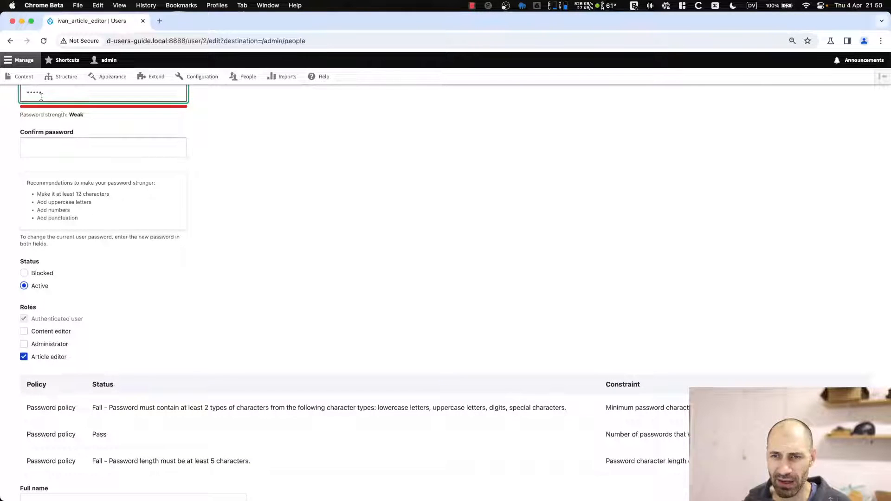
scroll(97, 443, down, 2)
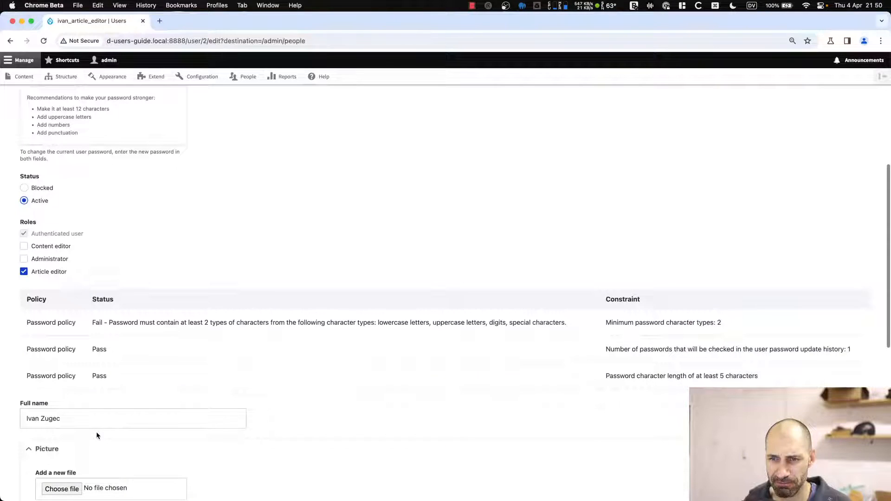
scroll(77, 244, up, 3)
drag(79, 220, 27, 180)
click(210, 197)
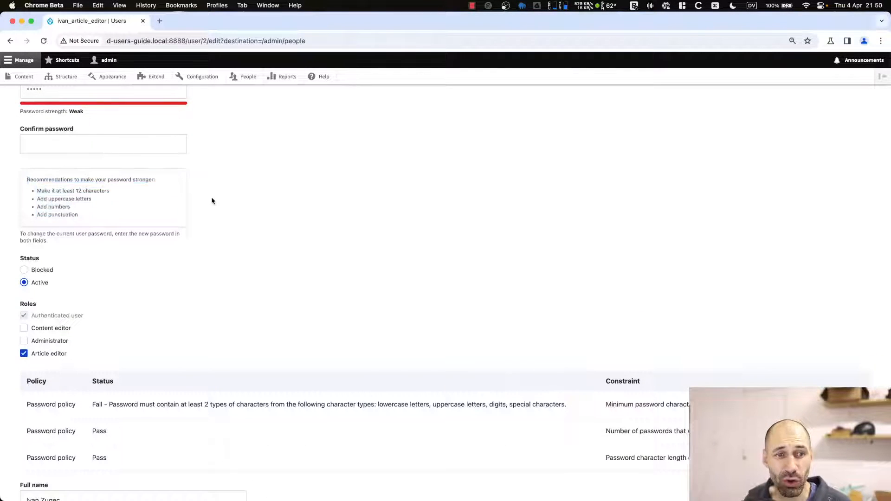
key(super+bracketleft)
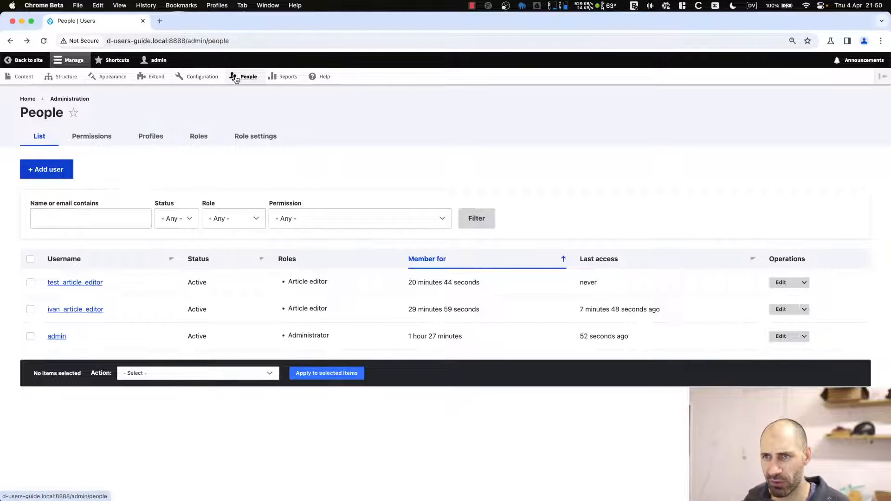
Save the Account settings page configuration, then go back to People.
click(199, 77)
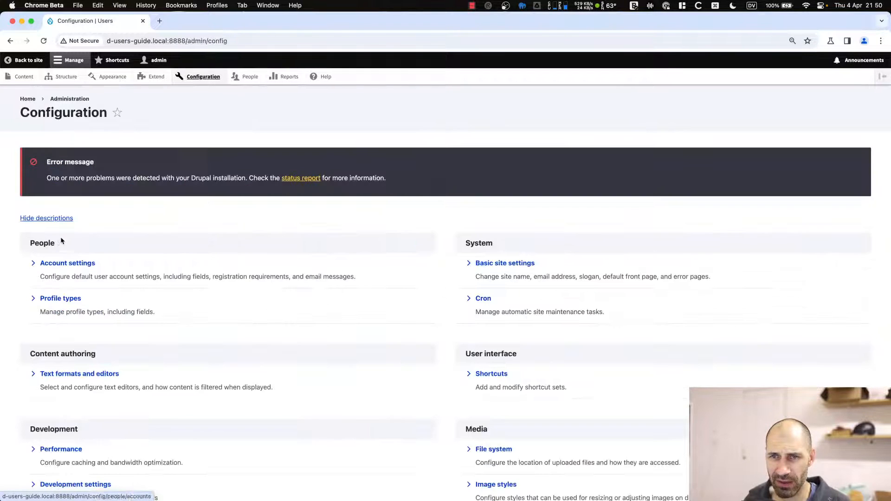
click(65, 260)
scroll(91, 342, down, 4)
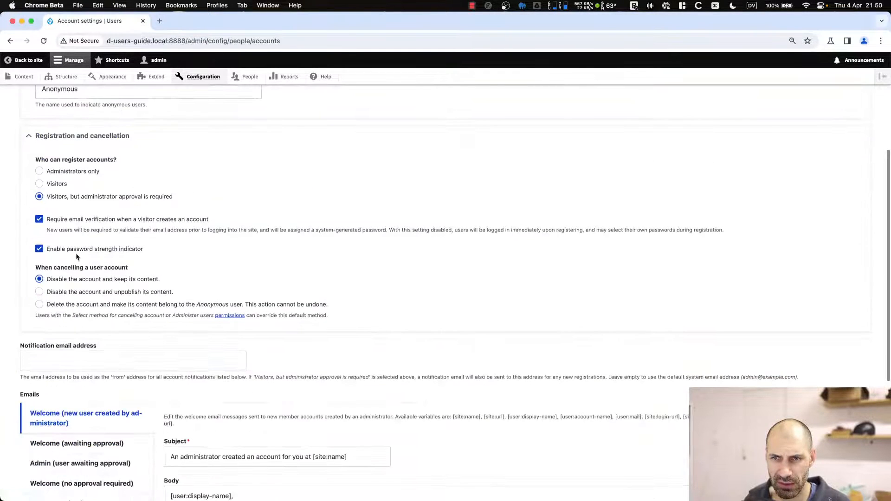
scroll(77, 319, down, 5)
click(46, 451)
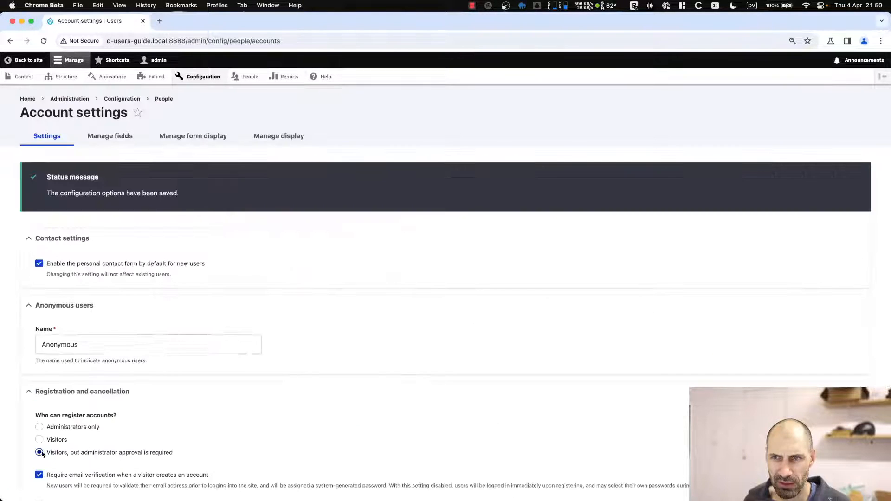
click(246, 76)
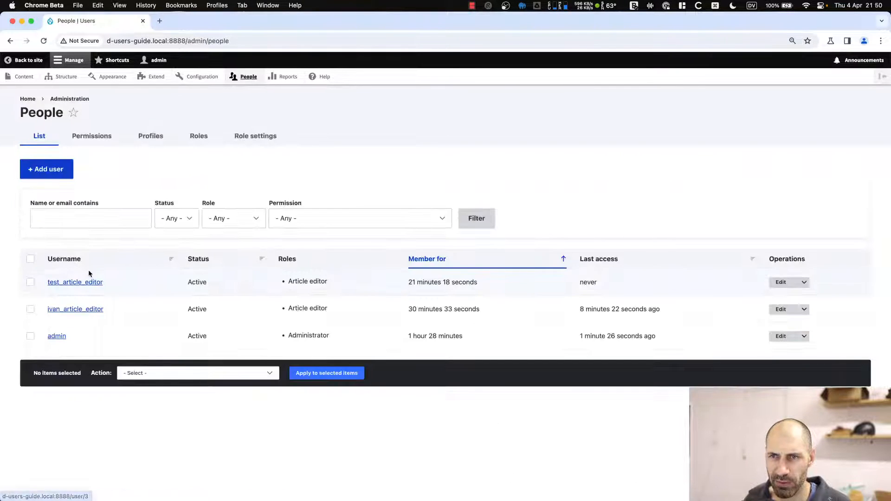
click(781, 309)
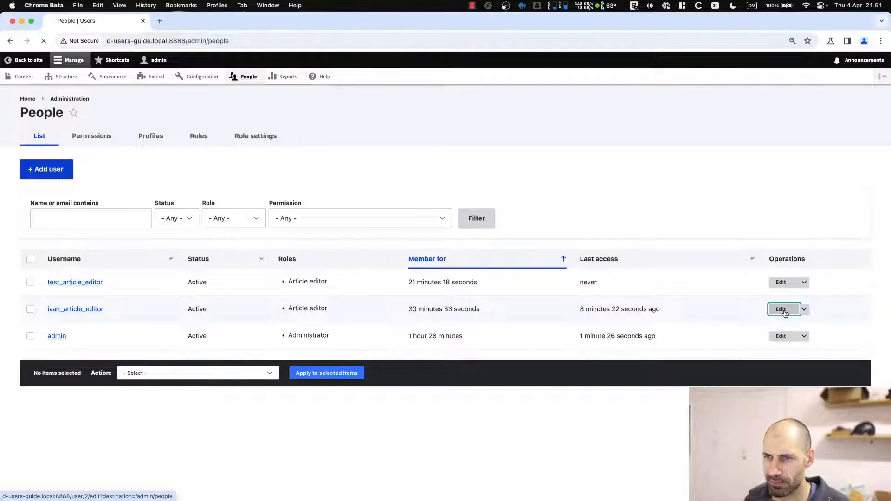
scroll(90, 331, down, 4)
scroll(89, 329, up, 1)
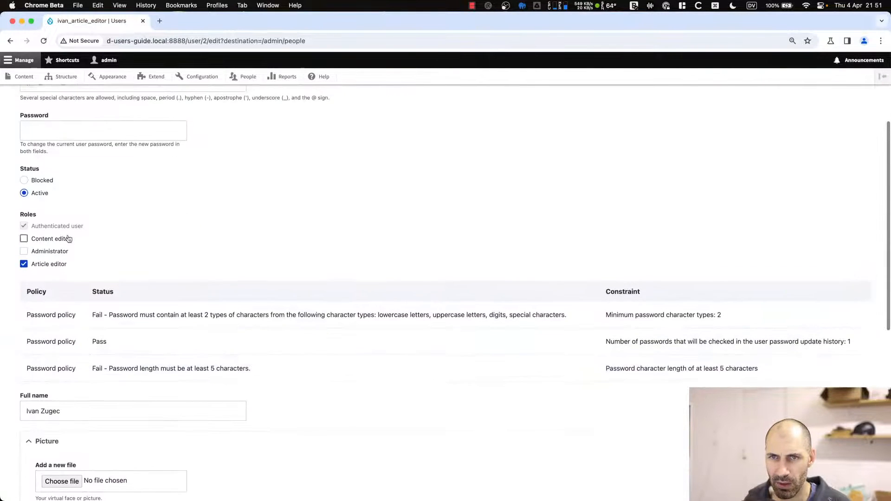
click(58, 130)
text(a)
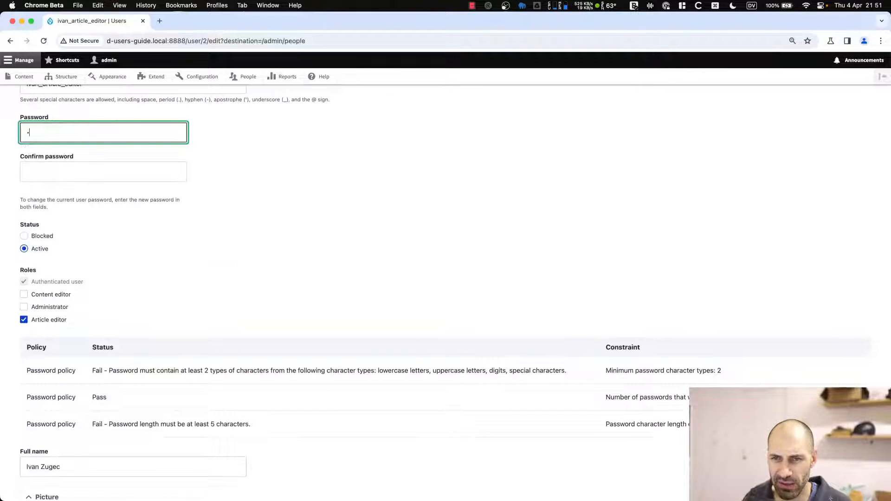
text(aa)
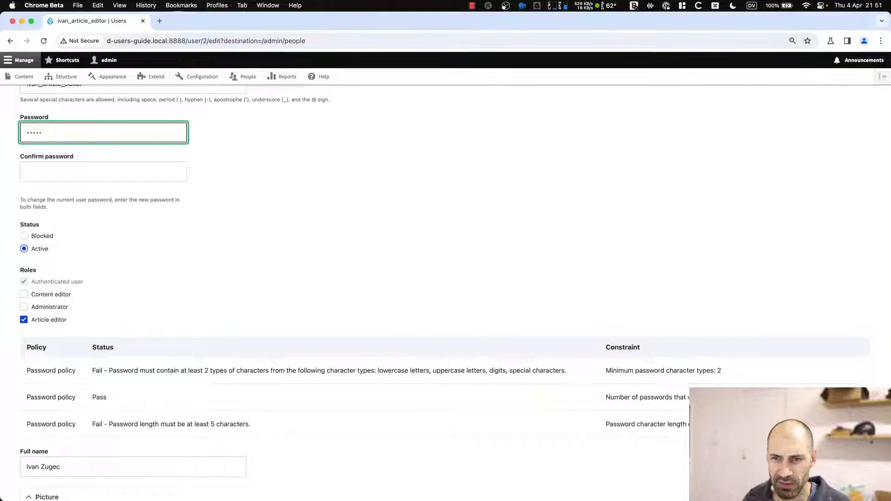
click(88, 176)
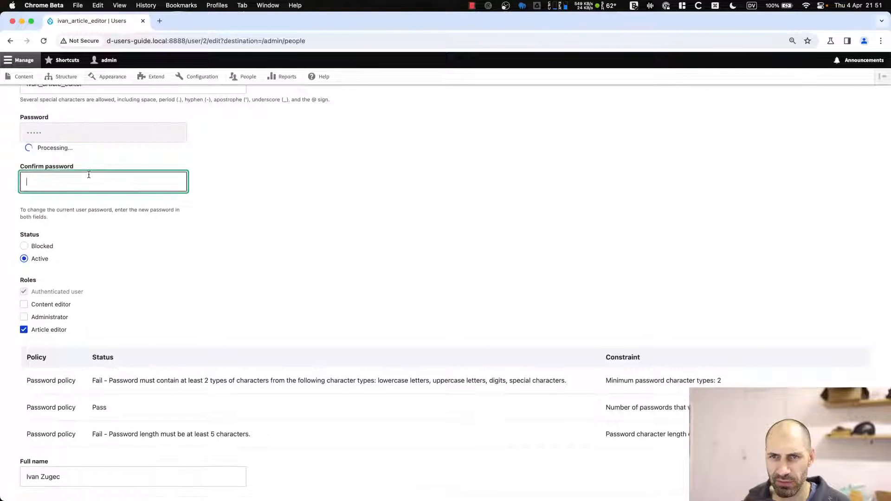
text(aaaaaaa)
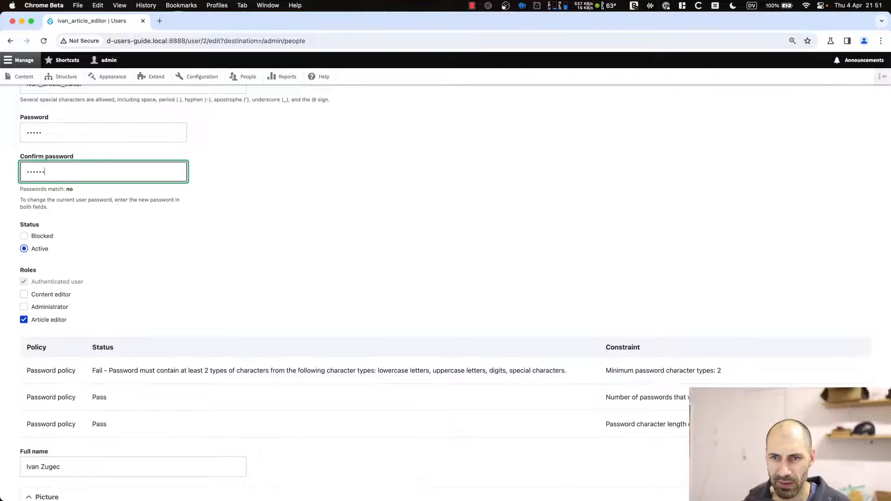
Review the failing character-type policy, the password mismatch and the policy results table.
drag(109, 370, 222, 370)
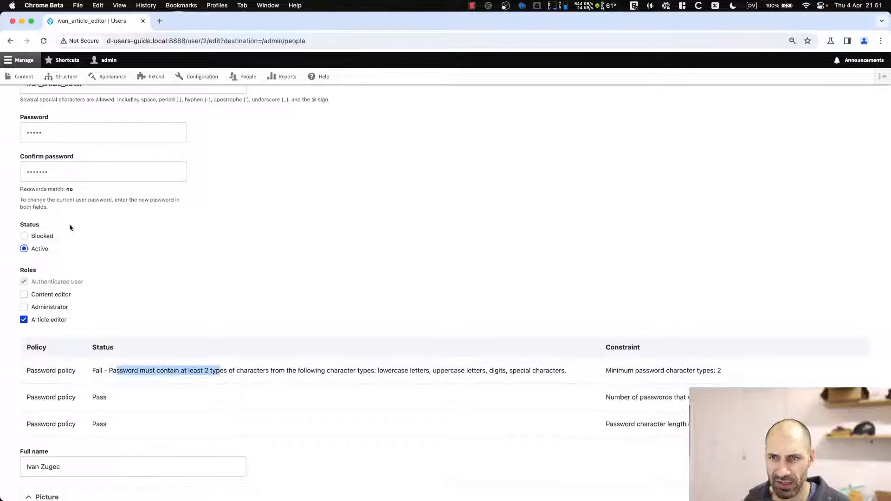
click(53, 173)
key(super+a)
drag(73, 189, 61, 189)
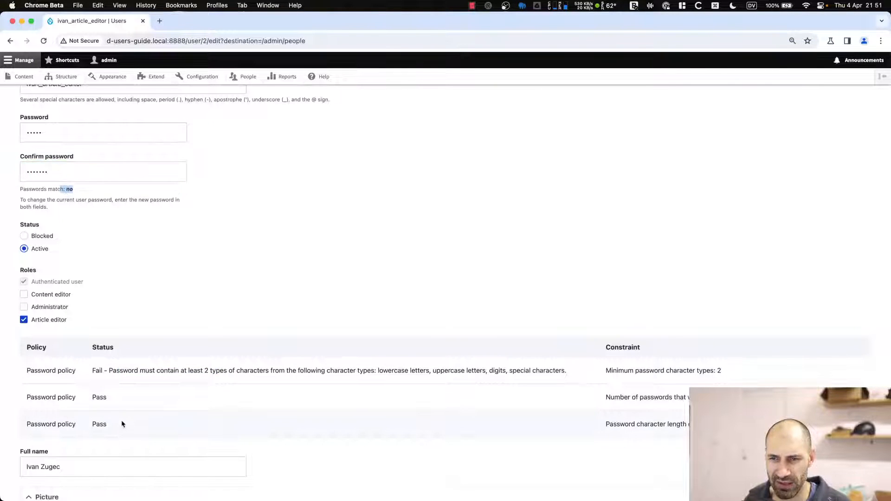
click(116, 369)
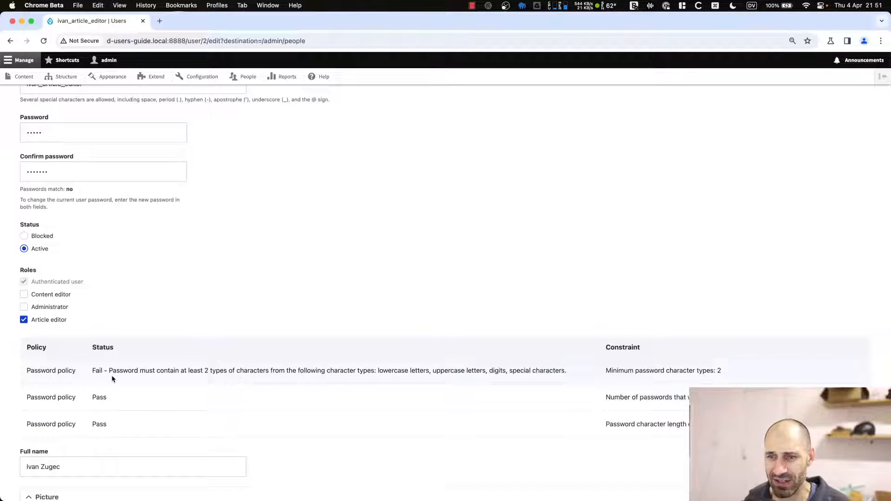
scroll(664, 358, down, 3)
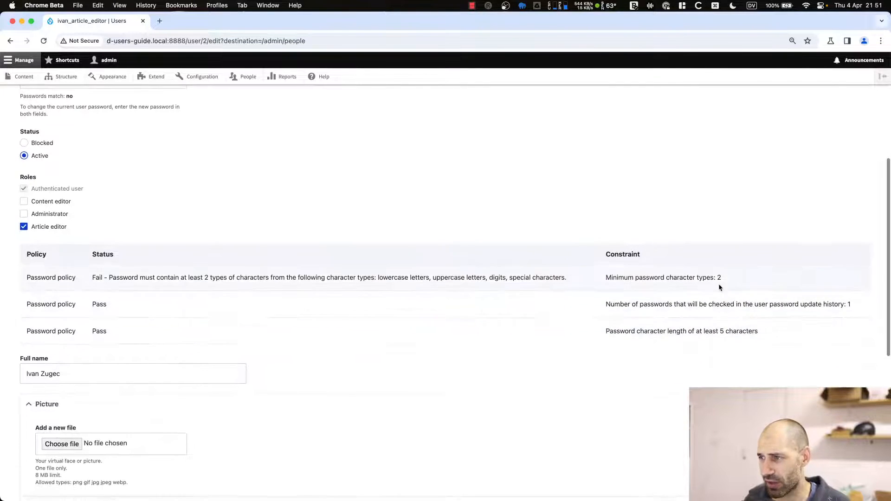
drag(759, 333, 48, 277)
click(634, 258)
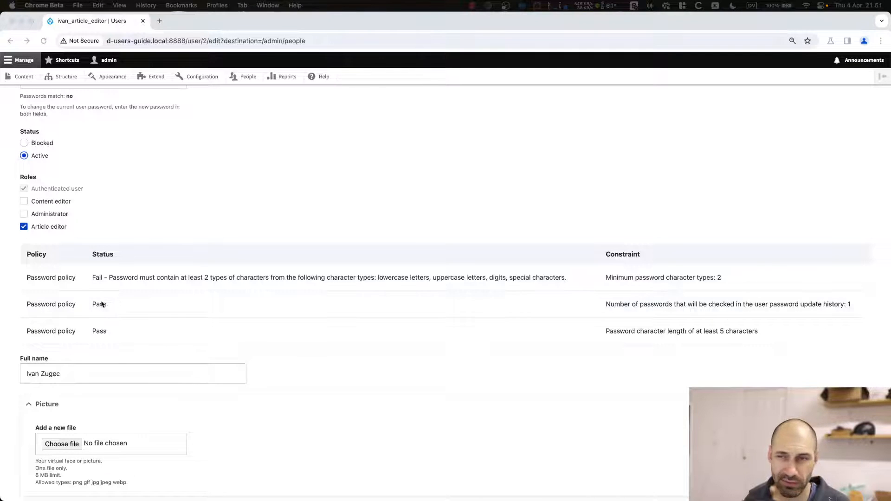
scroll(139, 306, up, 5)
Paste the new password into both Password and Confirm password fields.
click(49, 189)
double_click(51, 191)
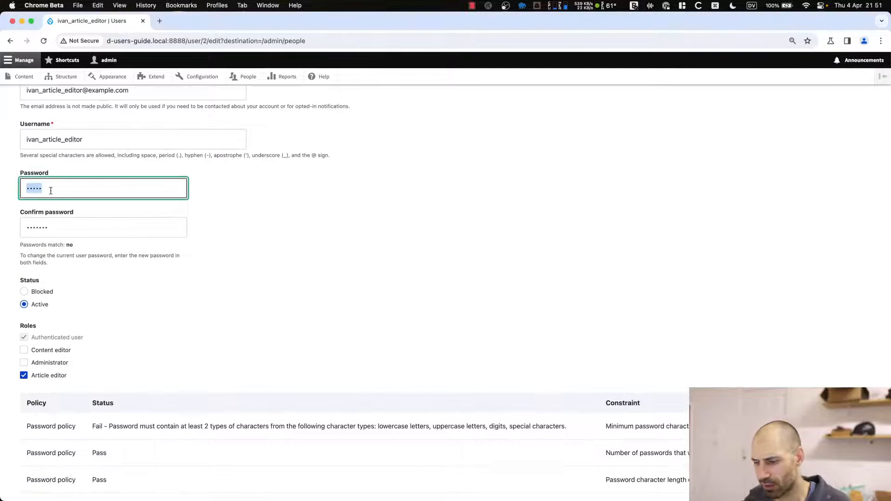
key(super+v)
double_click(57, 225)
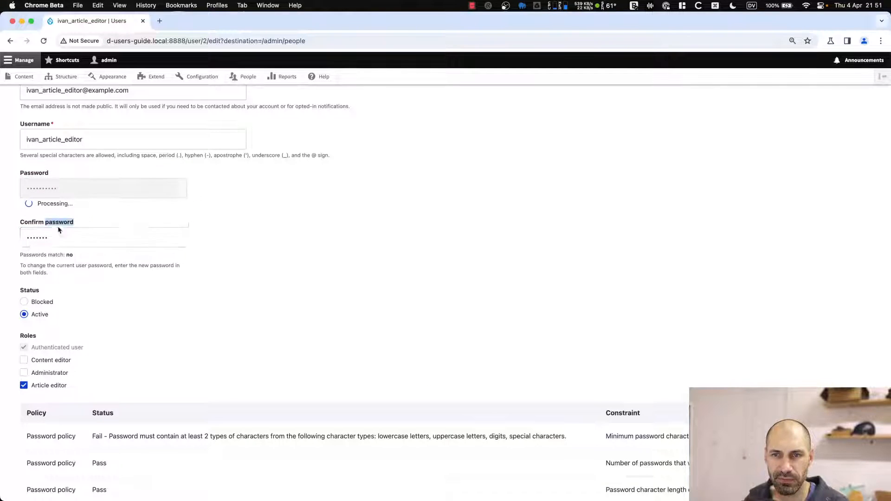
double_click(60, 233)
key(super+v)
Confirm every password policy row shows Pass, then save the account.
scroll(237, 210, down, 4)
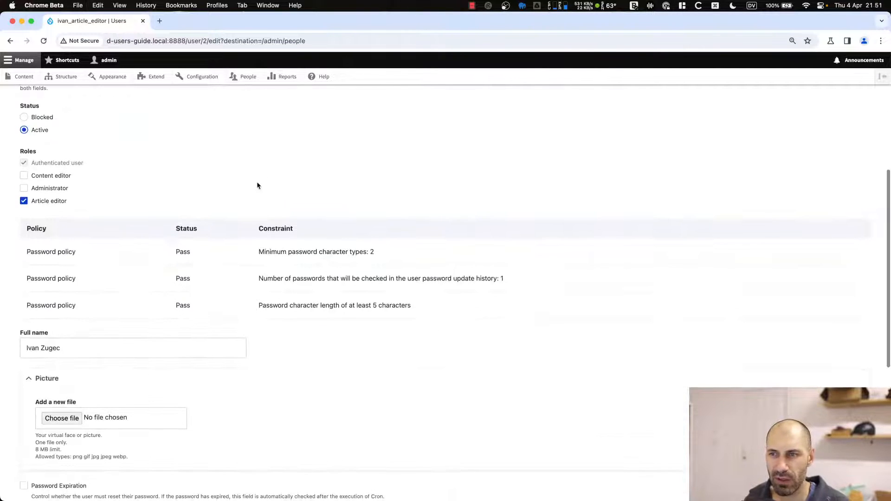
scroll(261, 220, down, 3)
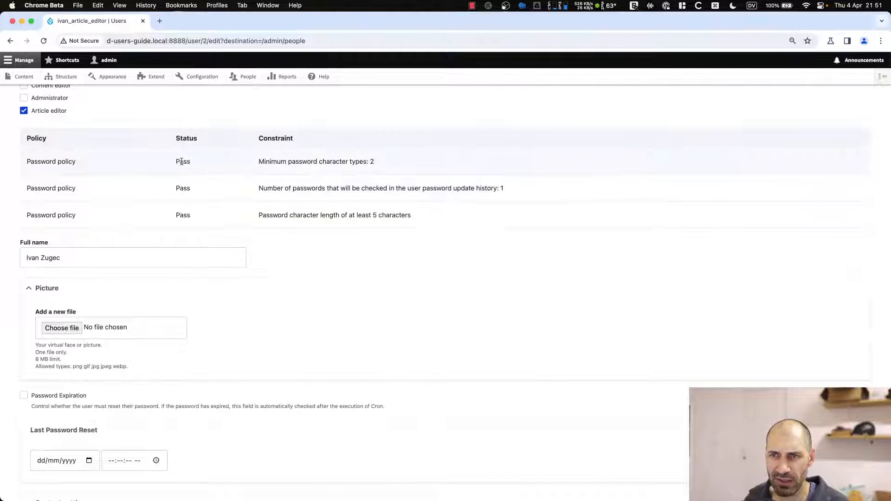
drag(177, 162, 186, 161)
click(190, 161)
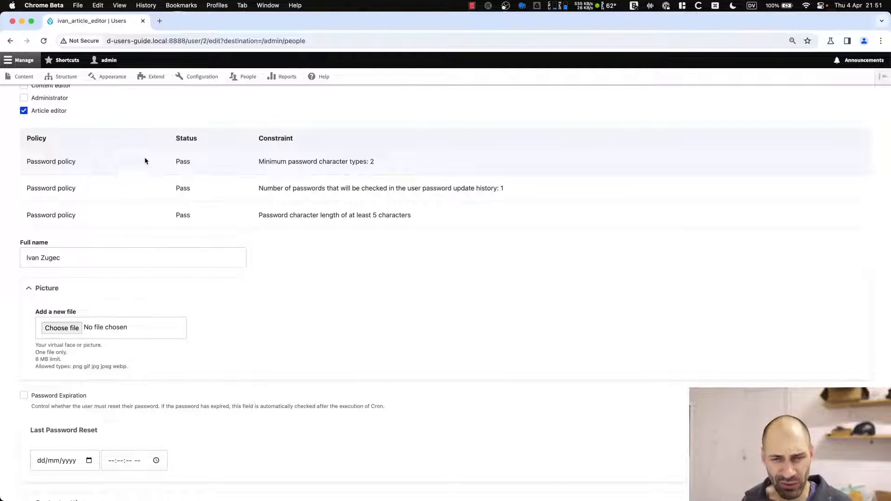
drag(169, 152, 185, 164)
click(186, 164)
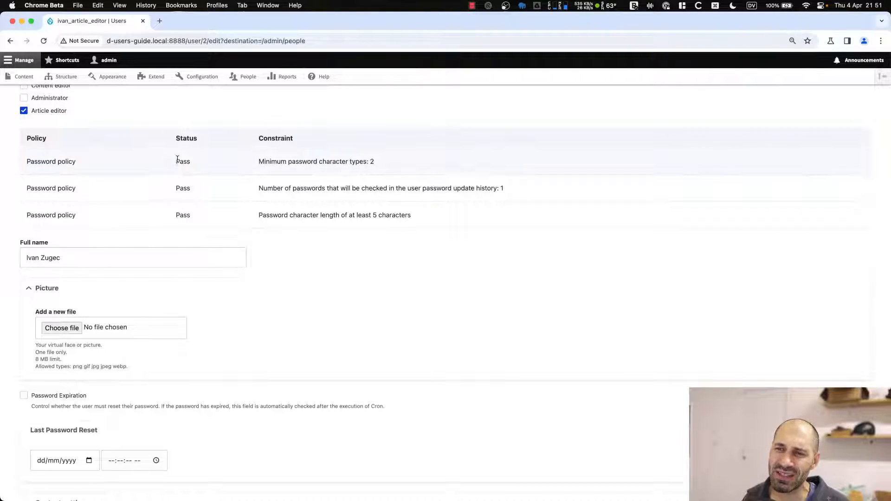
double_click(179, 162)
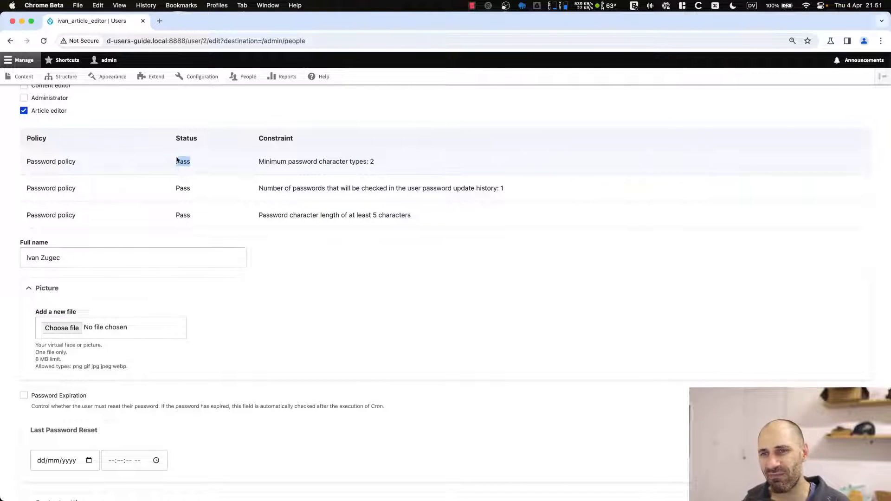
scroll(184, 236, down, 5)
click(46, 452)
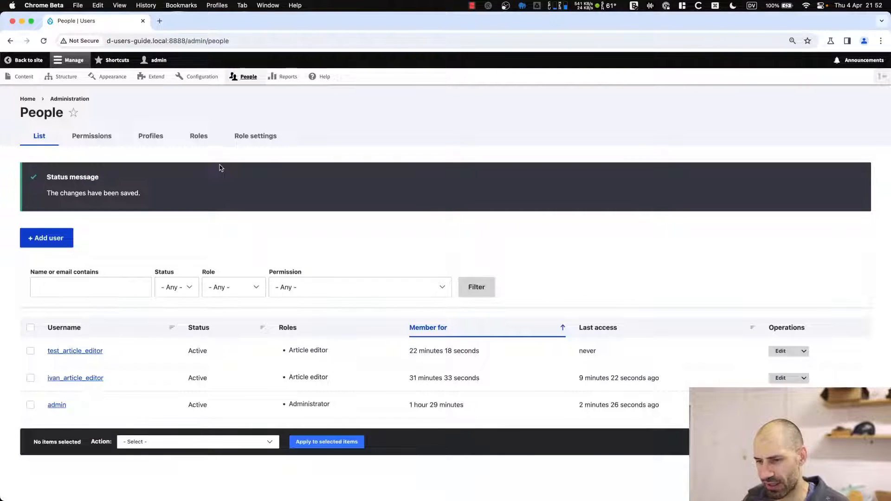
Zoom in on the People page's saved-changes message, then switch to the iTerm2 terminal.
key(super+equal)
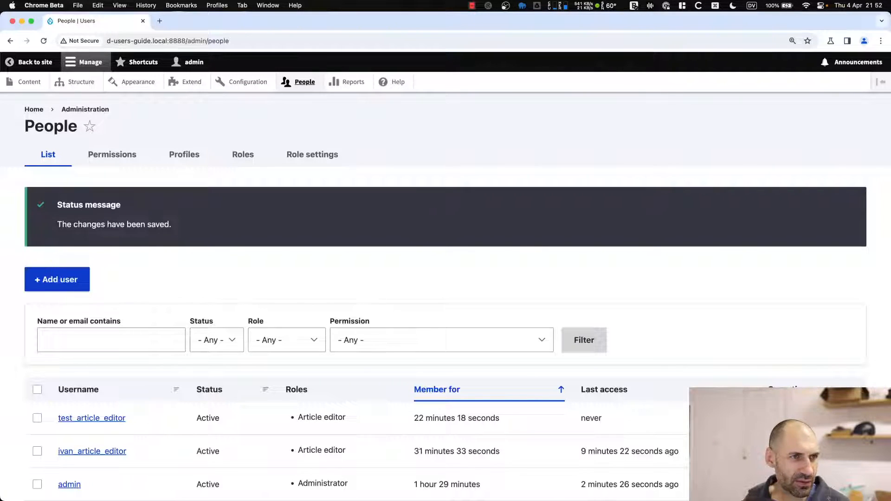
key(super+Tab)
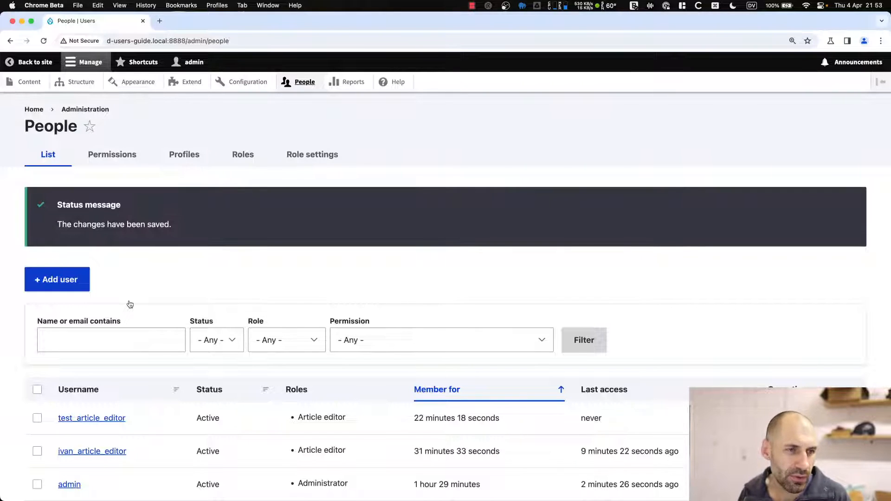
key(super+Tab)
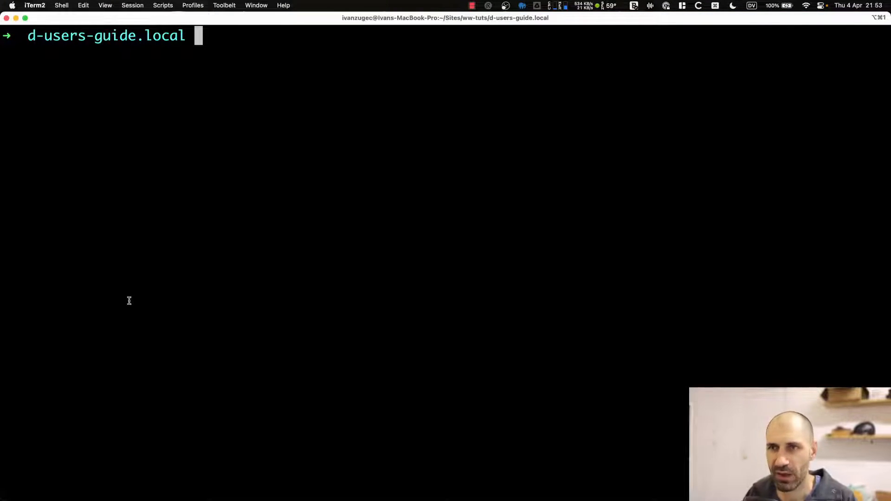
List Drush's user commands with ./vendor/bin/drush | grep "user".
text(.vl)
key(BackSpace)
key(BackSpace)
key(BackSpace)
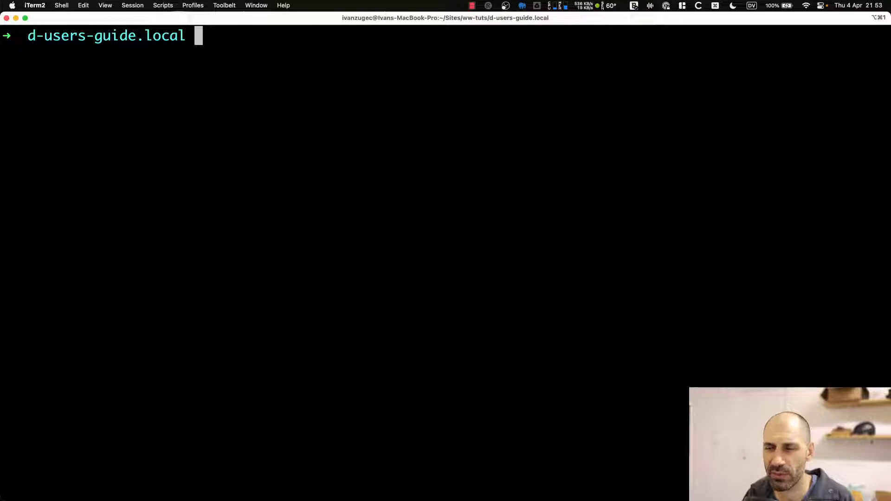
text(./vendor/bin/dr)
key(BackSpace)
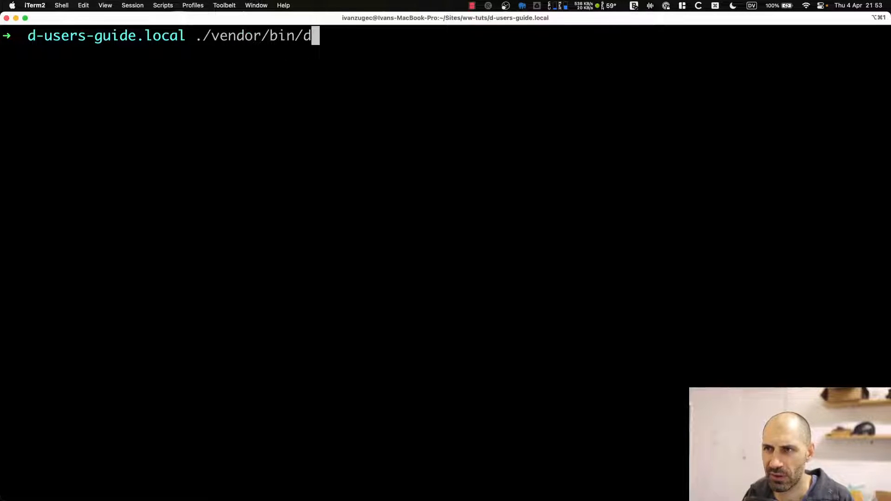
key(BackSpace)
text(druhs)
key(BackSpace)
key(BackSpace)
text(s)
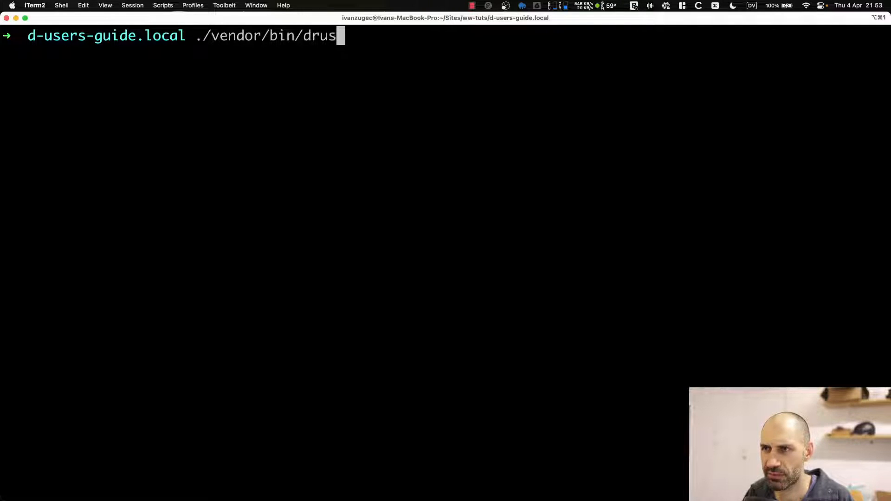
text(h | )
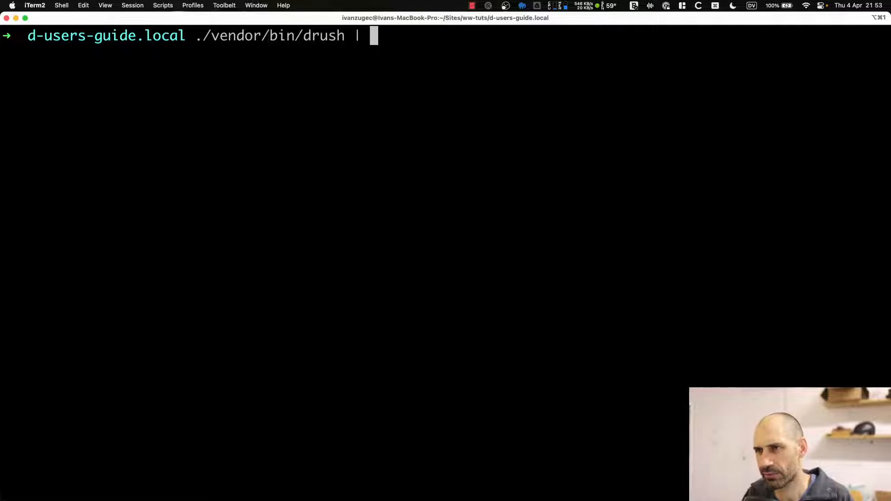
text(grep "use)
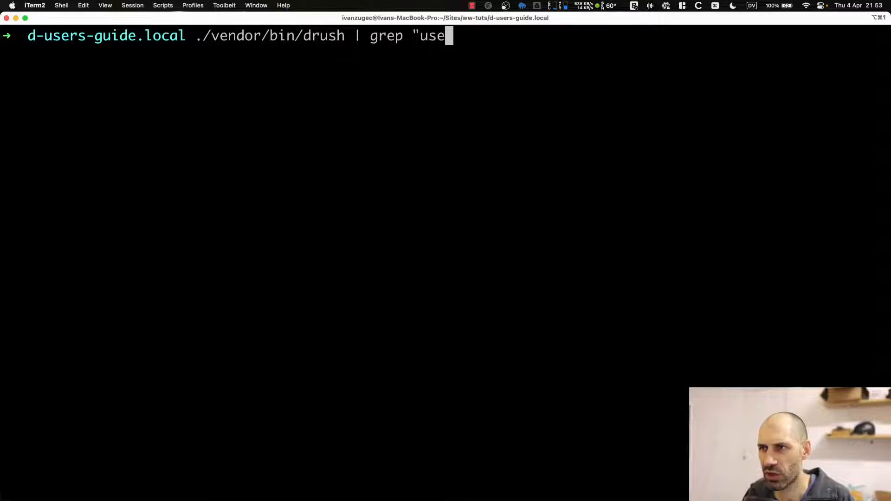
text(r")
key(Return)
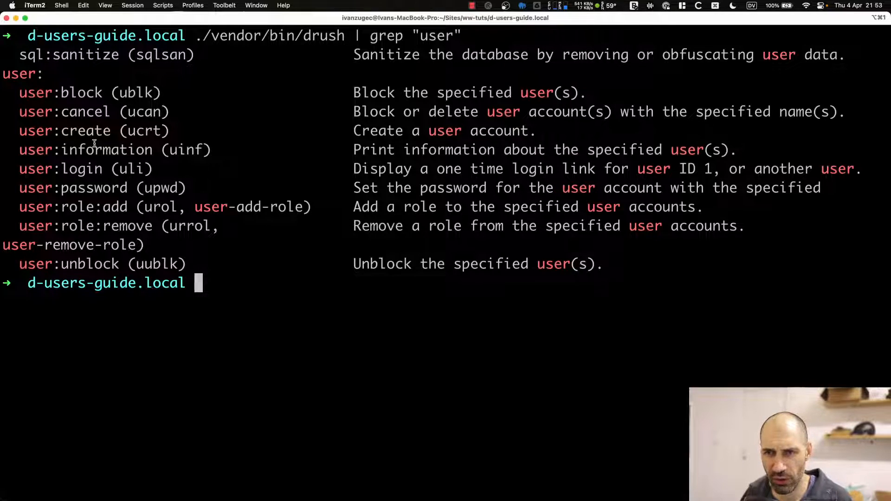
Note user:login (uli) and user:password in the list, then run ./vendor/bin/drush user:login.
drag(113, 171, 19, 170)
click(109, 188)
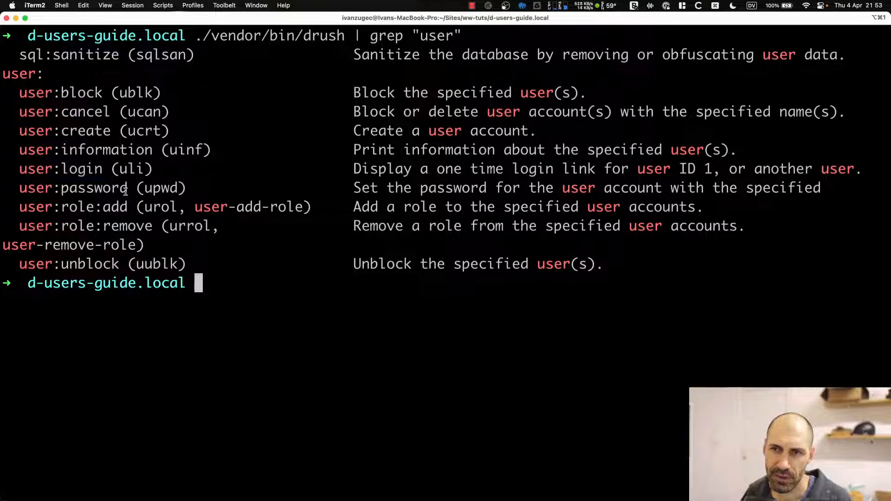
drag(126, 191, 20, 189)
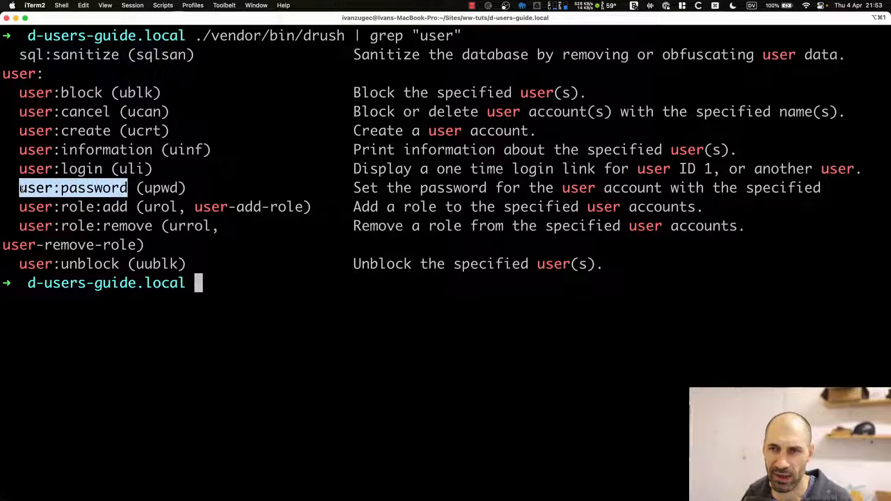
click(116, 192)
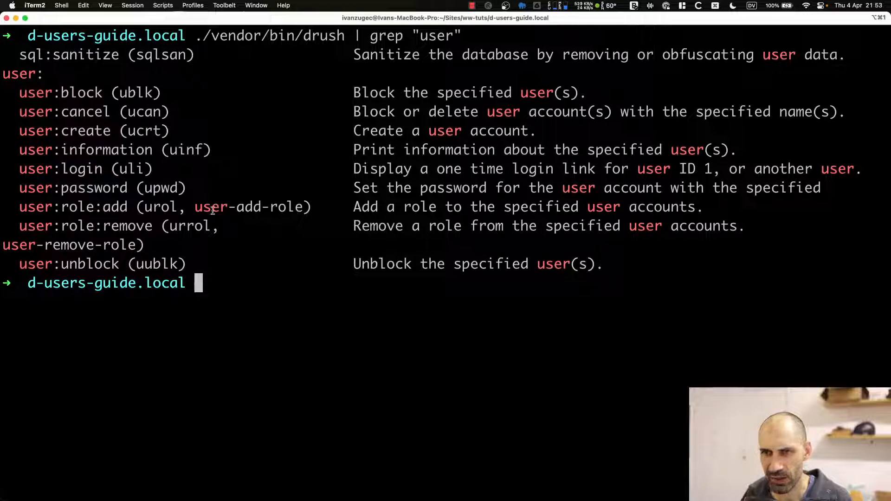
double_click(124, 173)
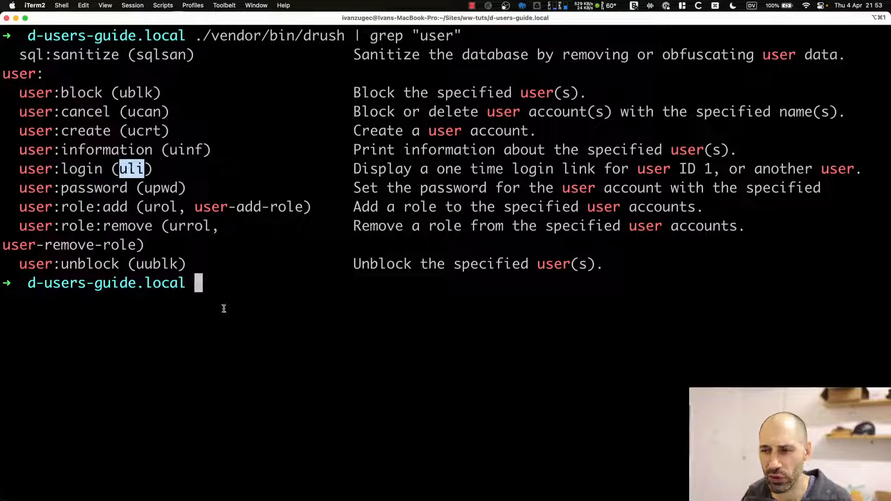
click(221, 282)
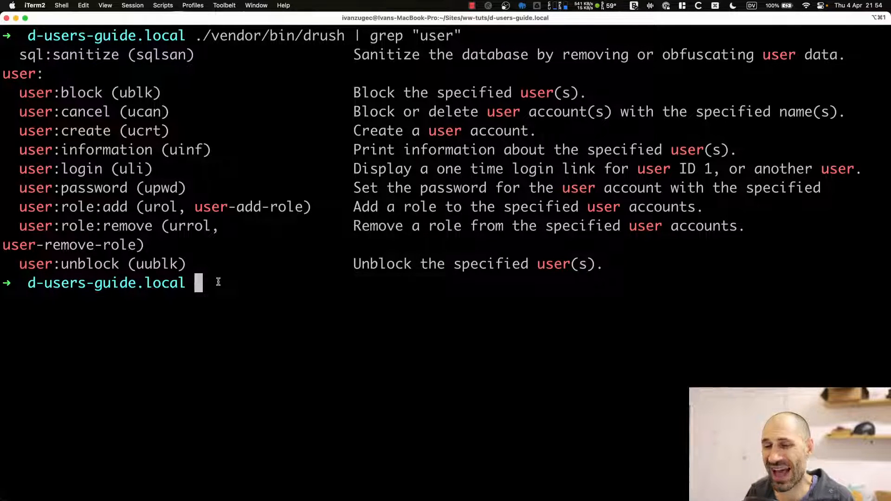
key(Up)
key(Down)
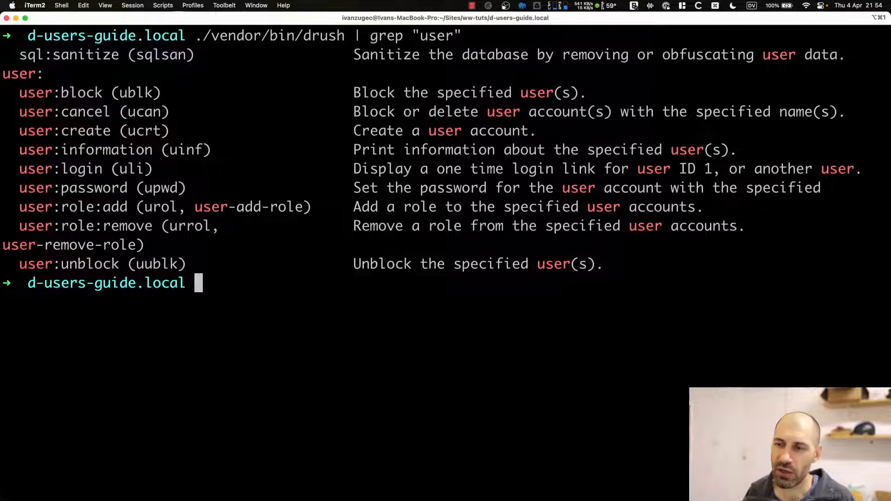
key(Up)
key(BackSpace)
key(BackSpace)
key(BackSpace)
key(BackSpace)
key(BackSpace)
key(BackSpace)
key(BackSpace)
key(BackSpace)
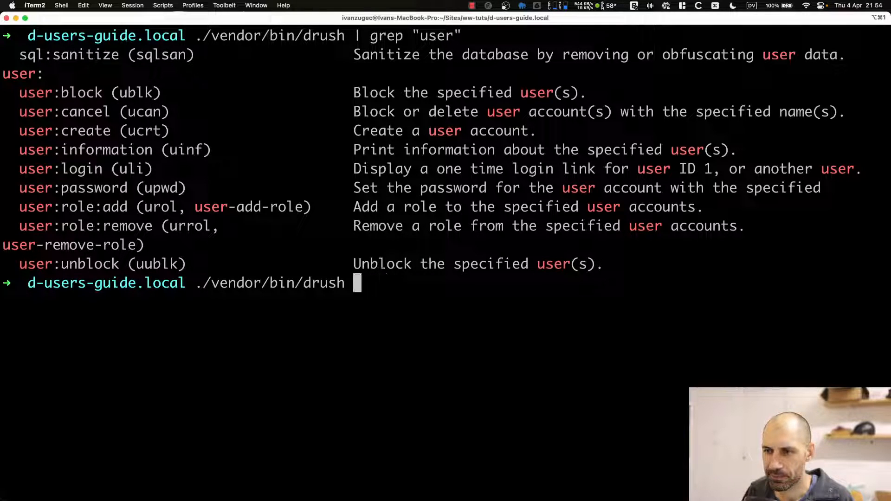
text(user:login)
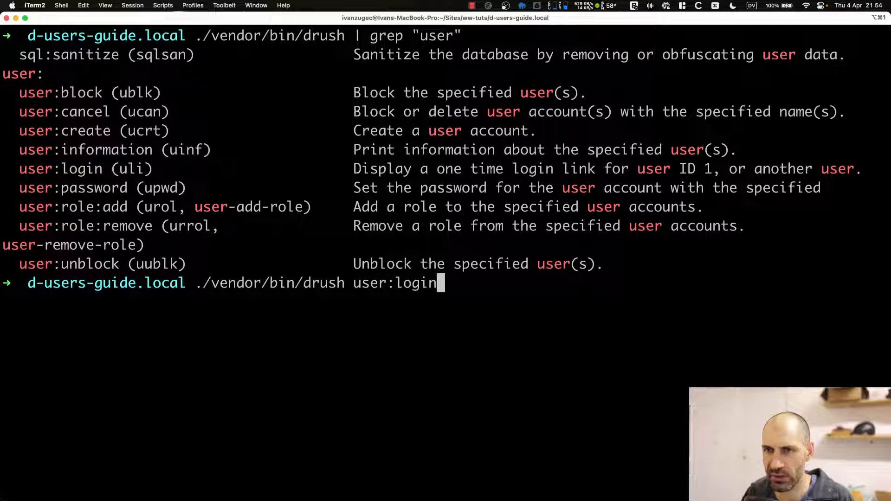
double_click(123, 169)
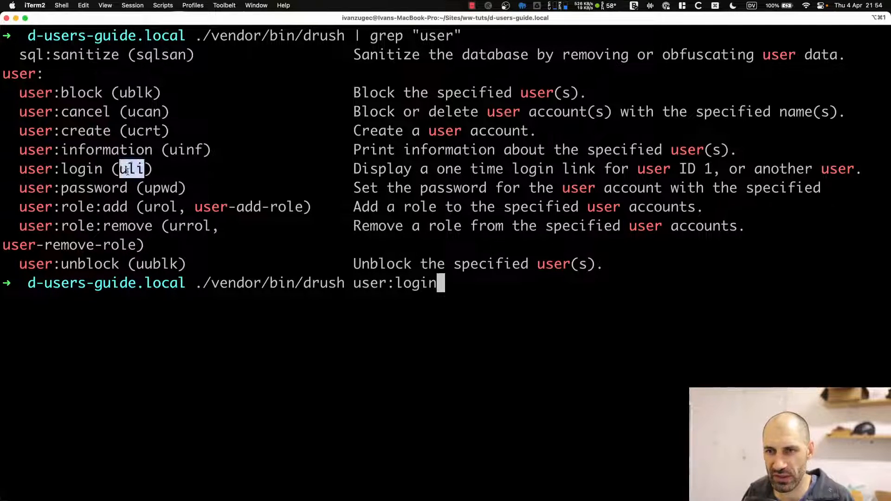
click(128, 171)
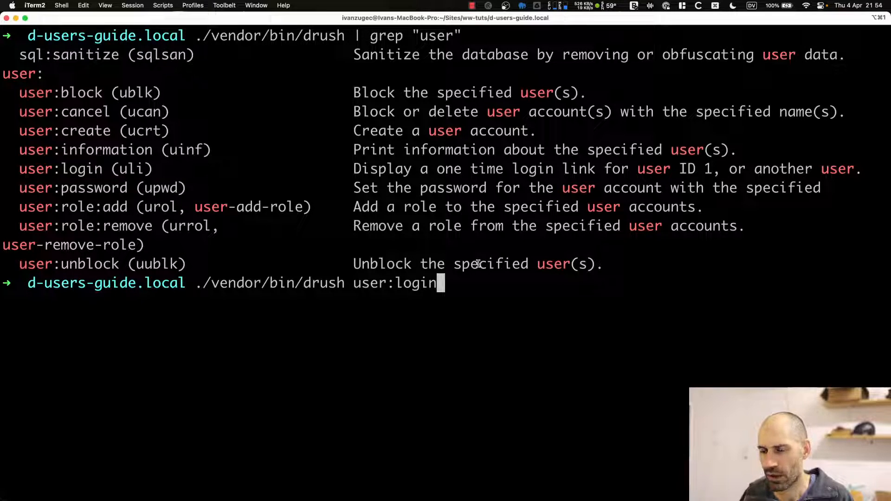
key(Return)
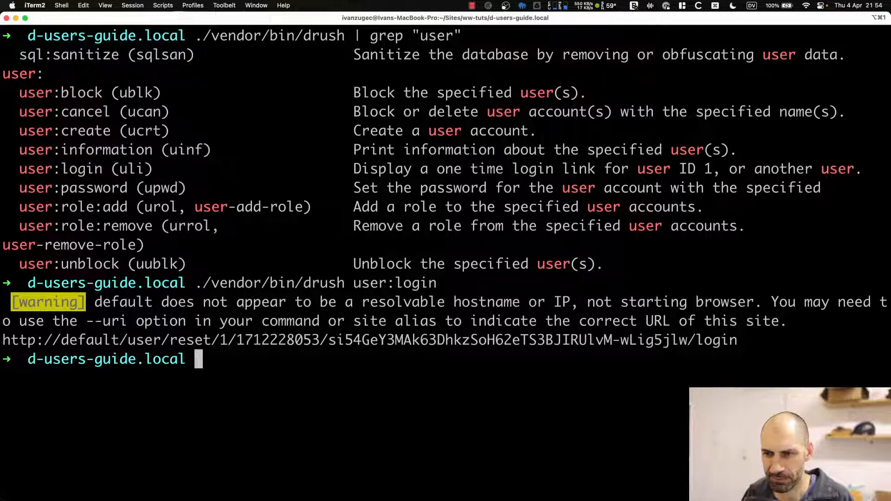
drag(737, 341, 127, 341)
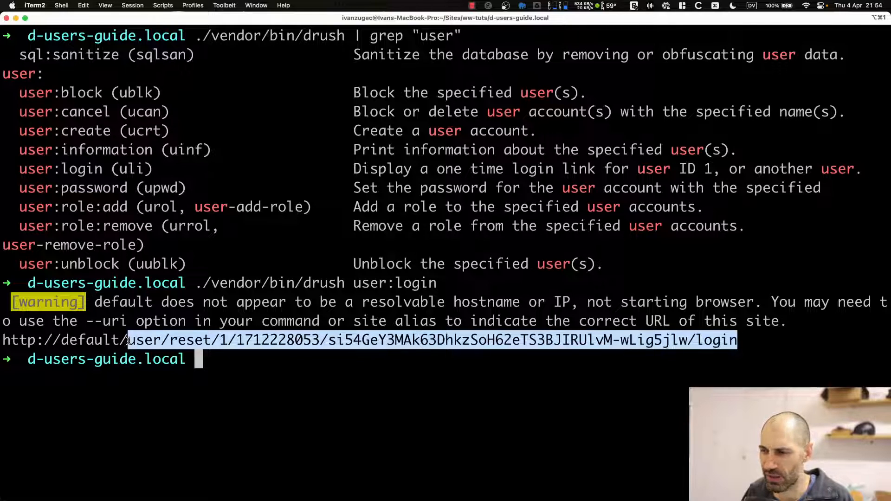
click(128, 341)
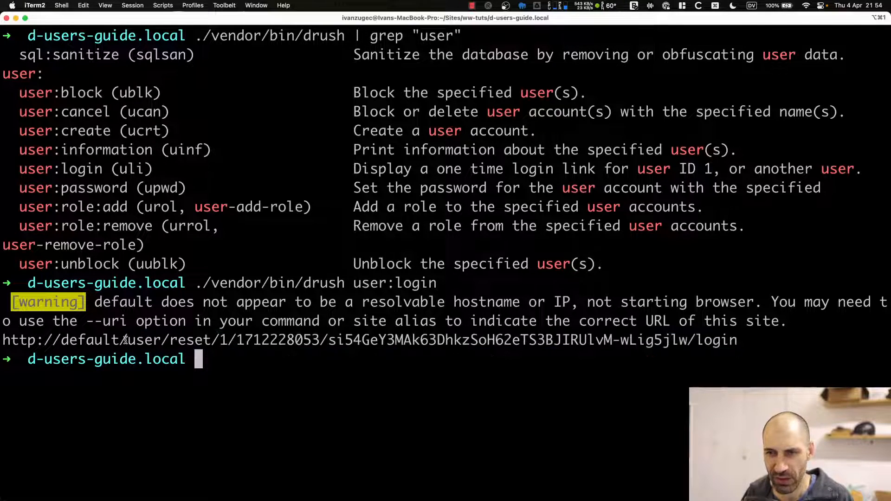
drag(121, 341, 4, 338)
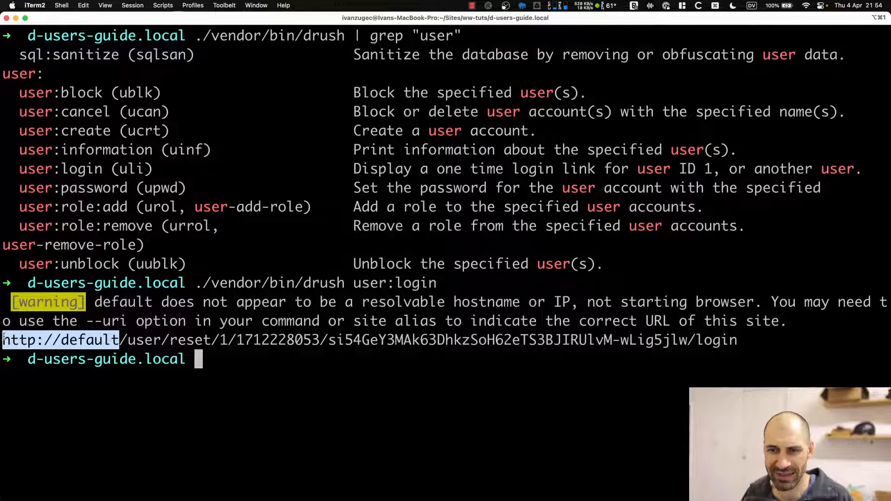
click(76, 342)
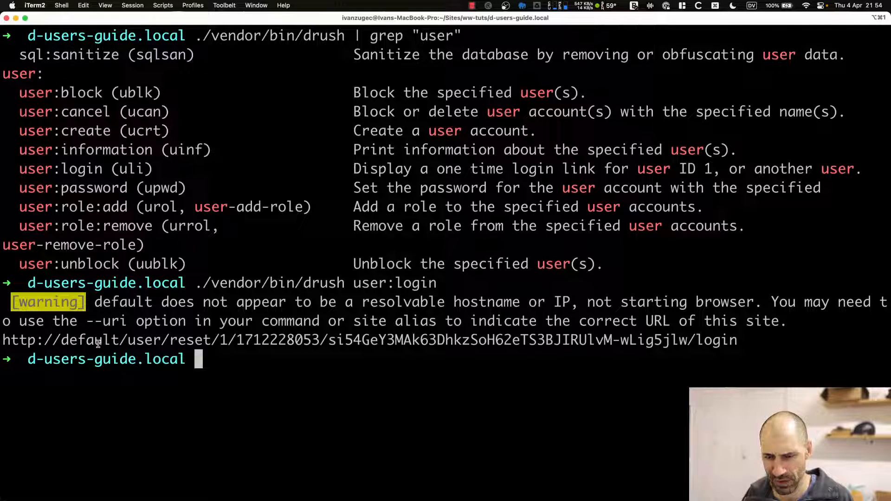
drag(120, 341, 1, 342)
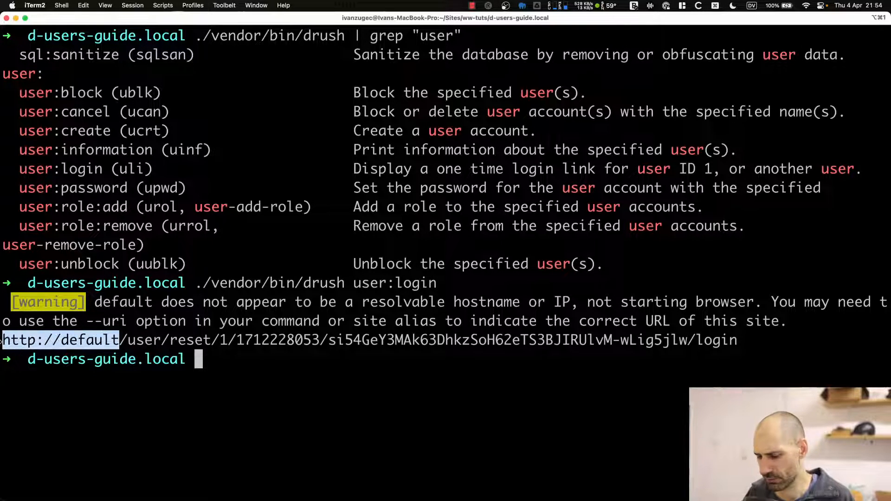
key(Up)
text(--he)
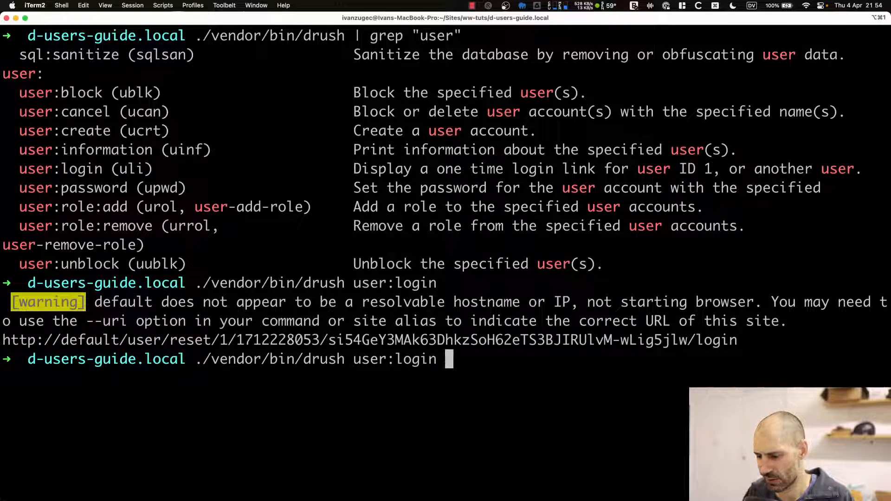
text(lp)
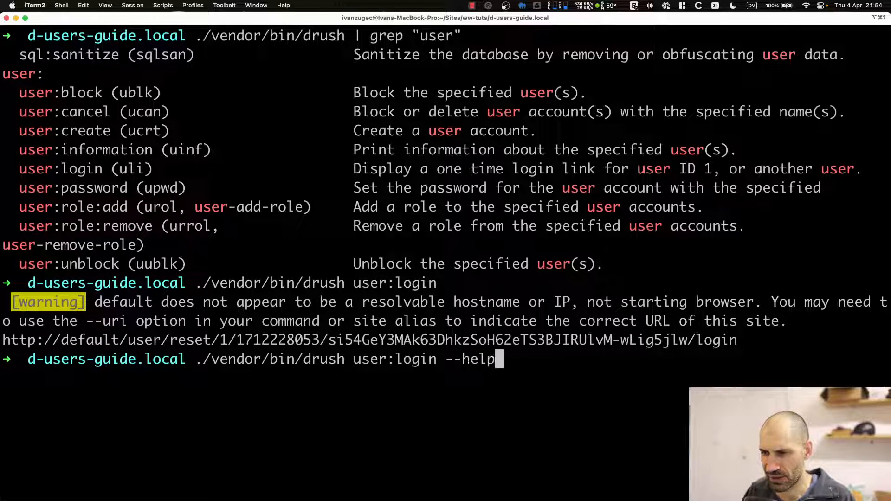
key(Return)
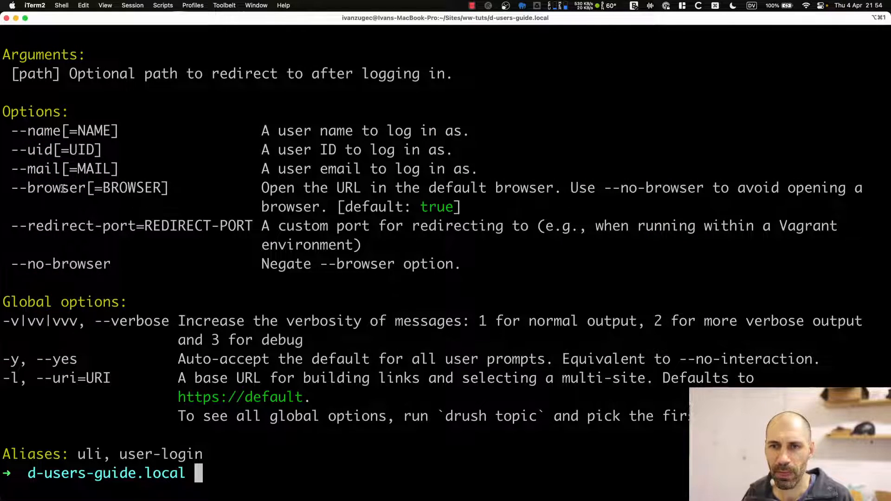
drag(110, 380, 48, 378)
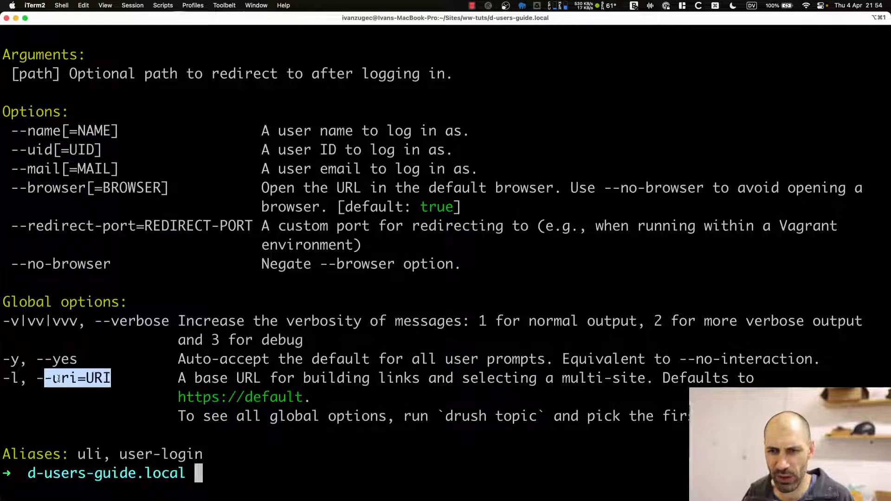
click(59, 380)
Copy the site address d-users-guide.local:8888 from Chrome and clear the terminal.
key(super+Tab)
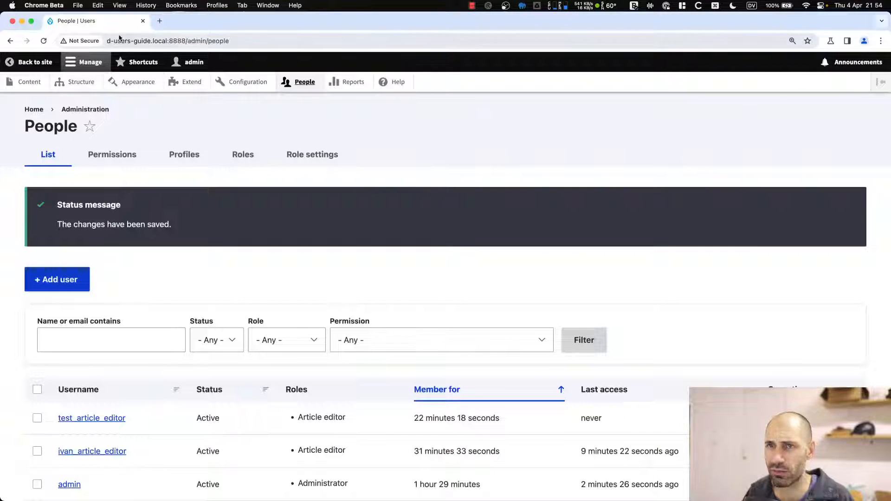
drag(186, 41, 107, 41)
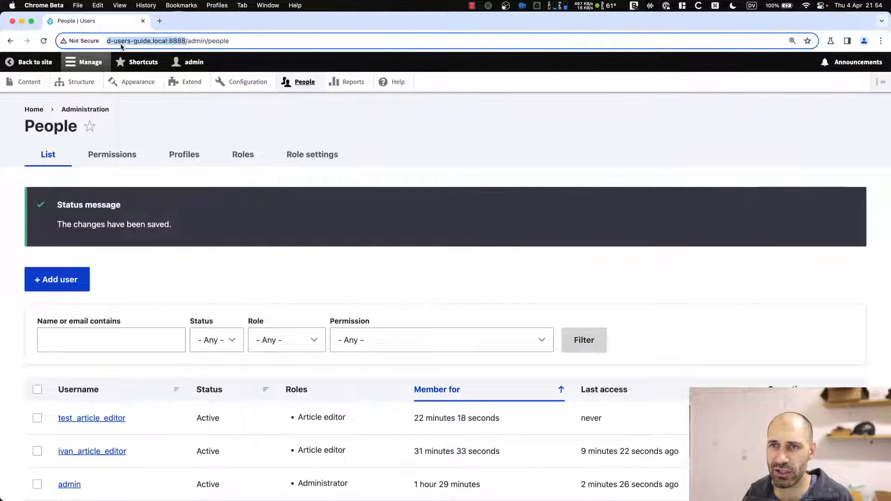
right_click(121, 43)
click(140, 121)
key(super+Tab)
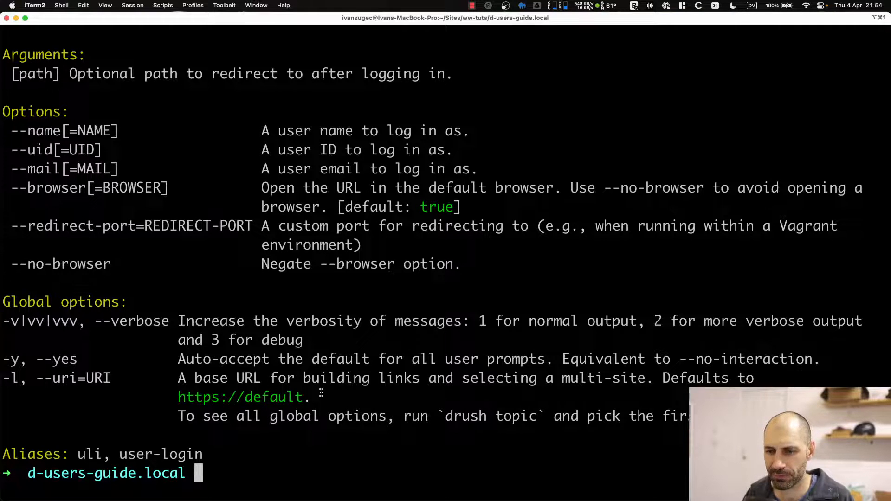
text(clear)
key(Return)
Try the -l and --url options, then show the user:login help again and clear the screen.
key(Up)
key(Up)
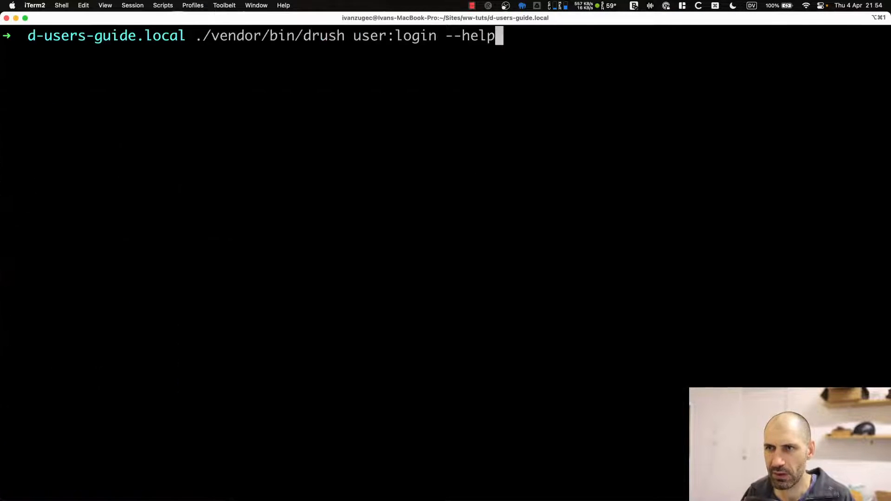
key(BackSpace)
key(BackSpace)
key(BackSpace)
key(BackSpace)
key(BackSpace)
key(BackSpace)
key(BackSpace)
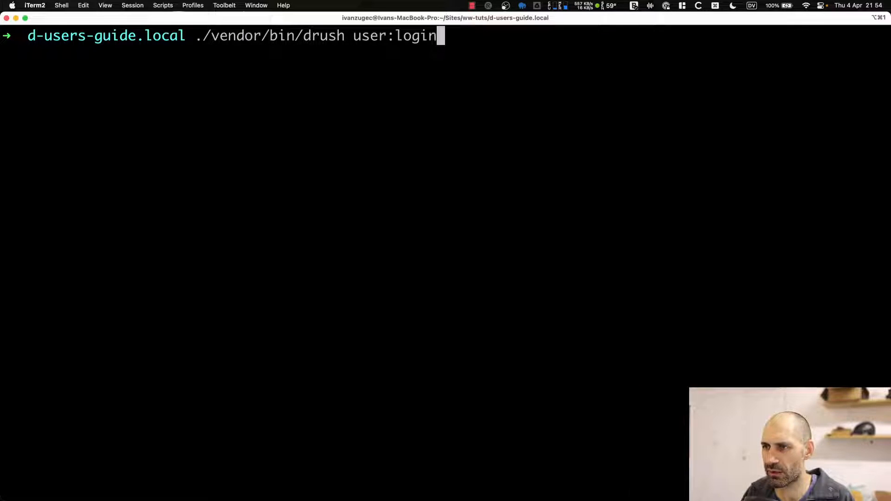
text(-l)
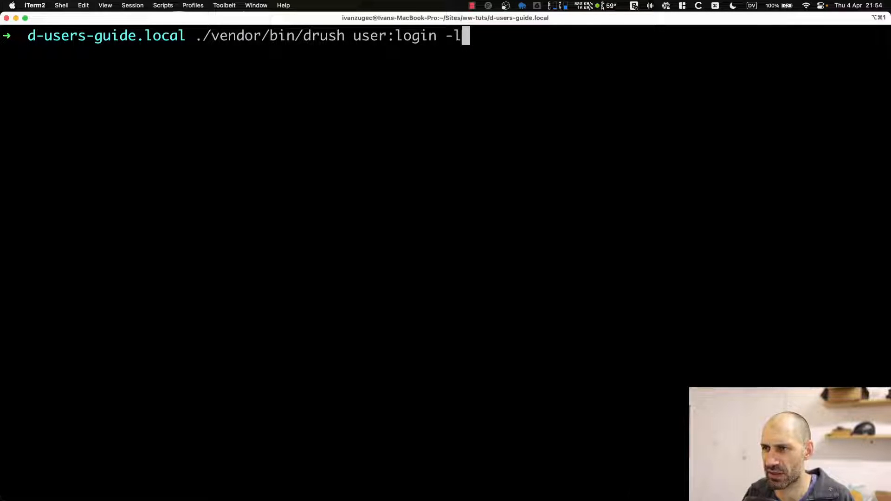
key(BackSpace)
key(BackSpace)
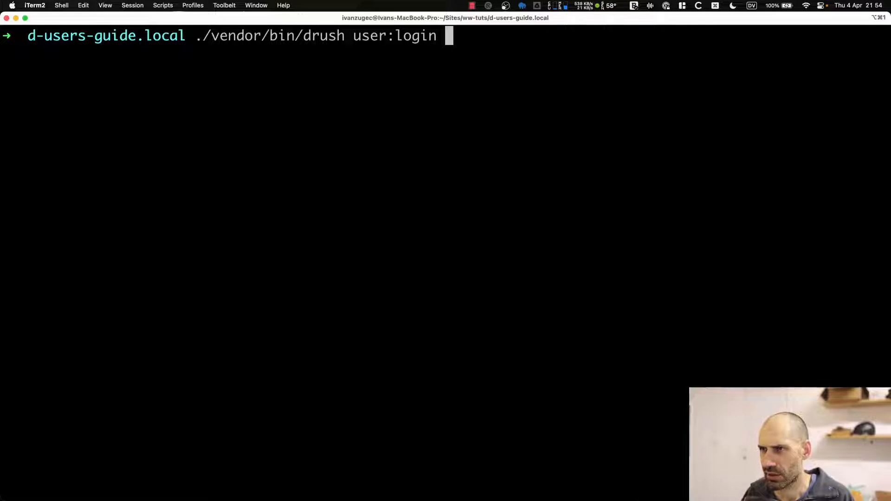
text(--url)
key(BackSpace)
key(BackSpace)
key(BackSpace)
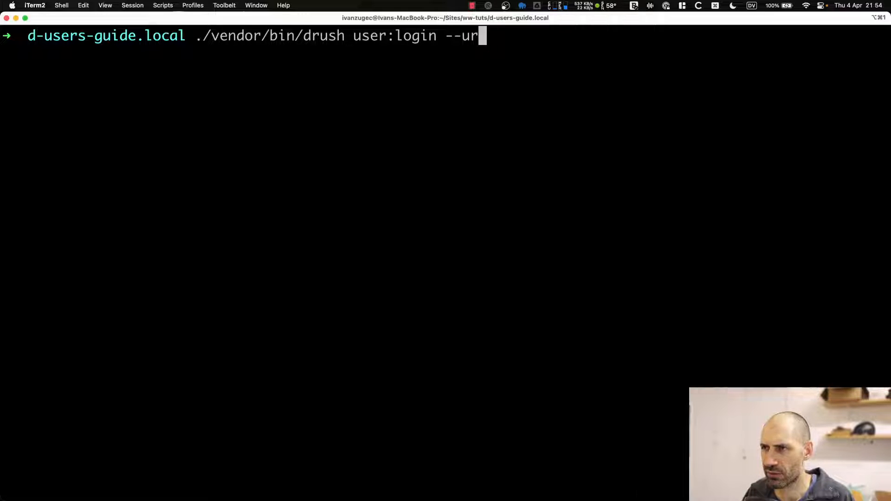
key(BackSpace)
key(BackSpace)
key(BackSpace)
text(--help)
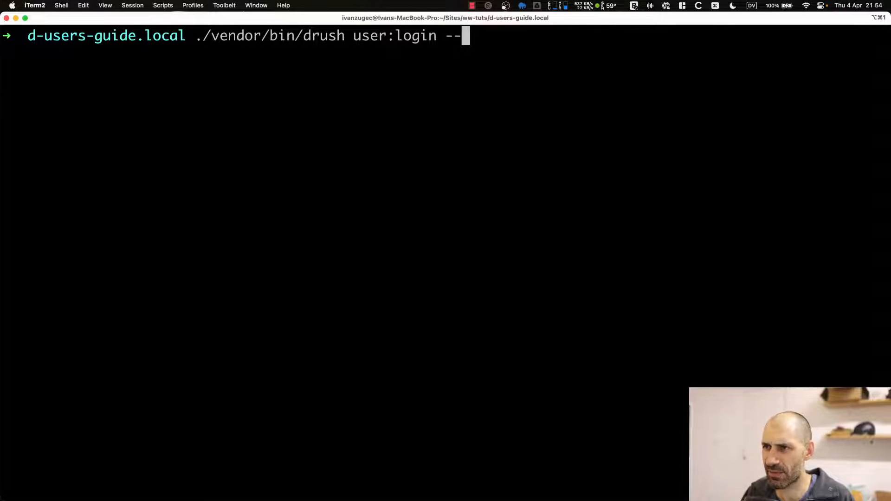
key(Return)
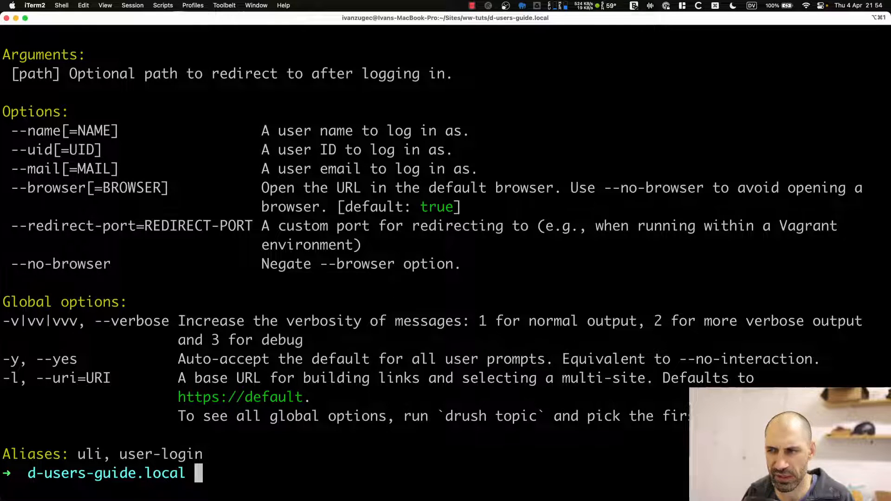
text(clear)
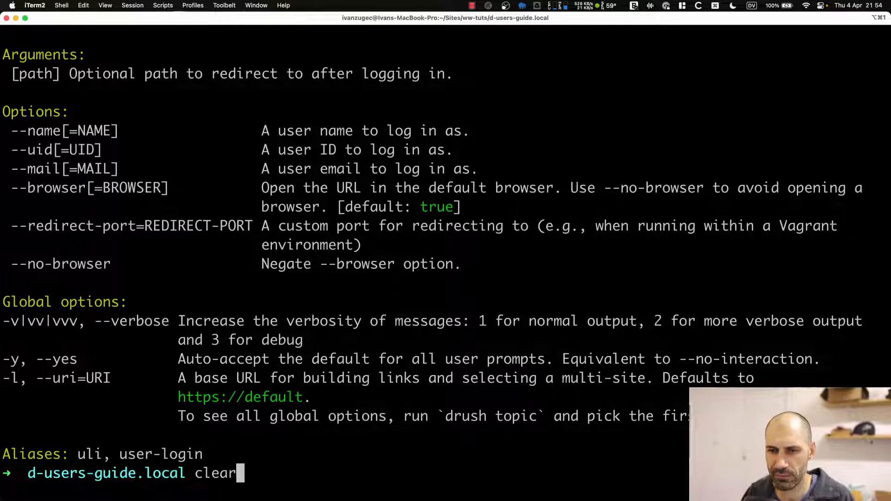
key(Return)
key(Up)
key(Up)
key(BackSpace)
key(BackSpace)
key(BackSpace)
key(BackSpace)
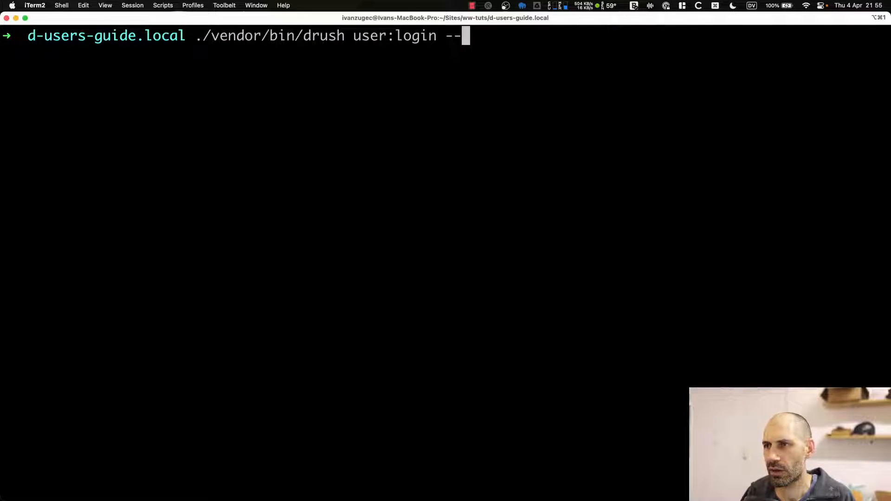
text(uri=)
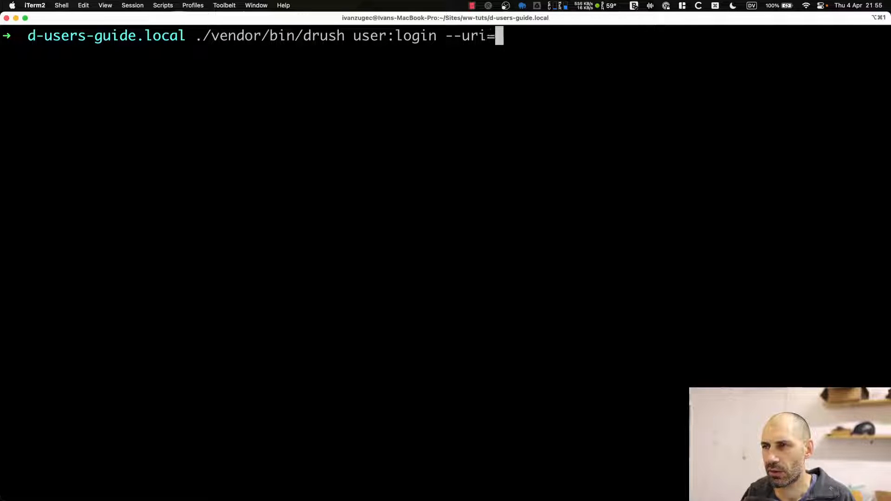
key(super+v)
key(Return)
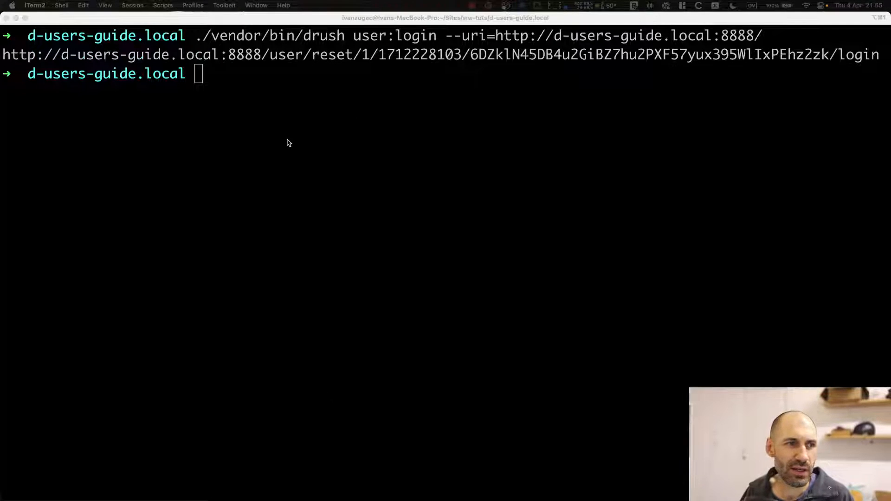
Copy the printed one-time login URL from the terminal.
click(290, 115)
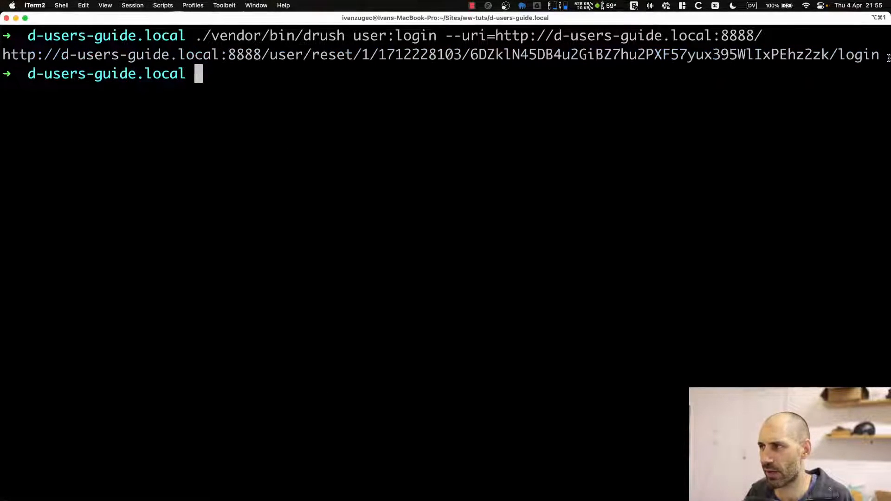
right_click(72, 59)
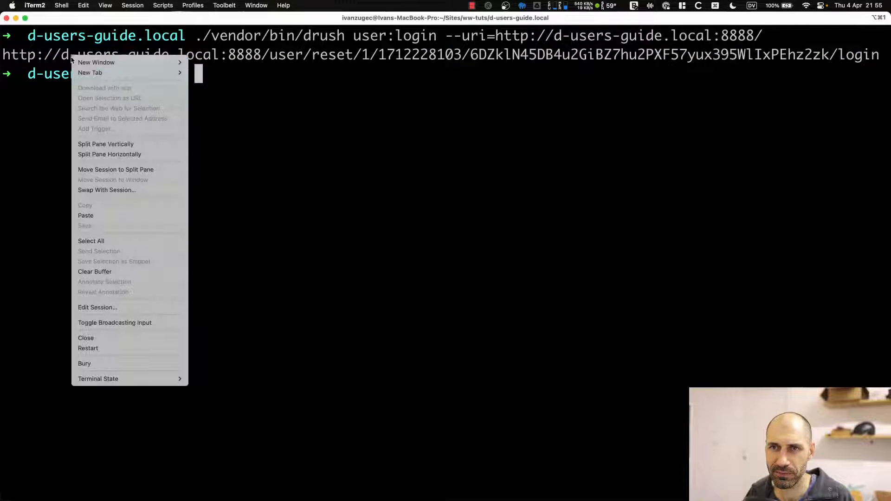
click(236, 88)
triple_click(236, 55)
right_click(239, 58)
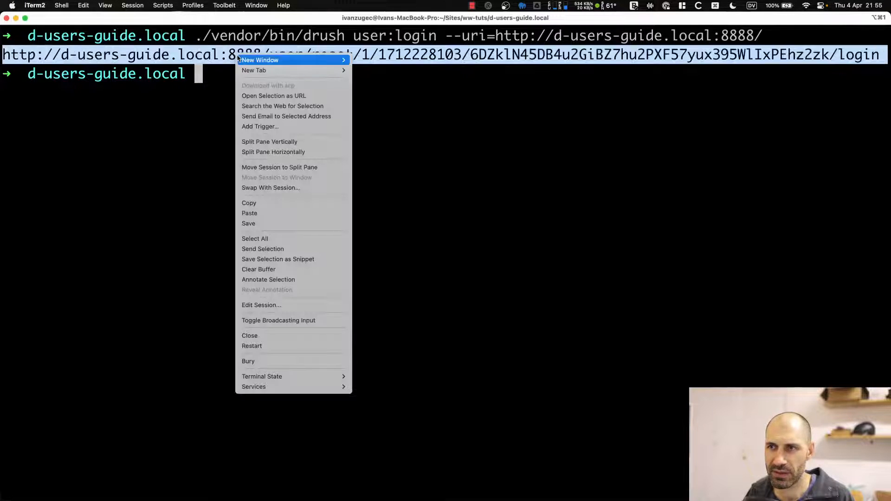
click(250, 202)
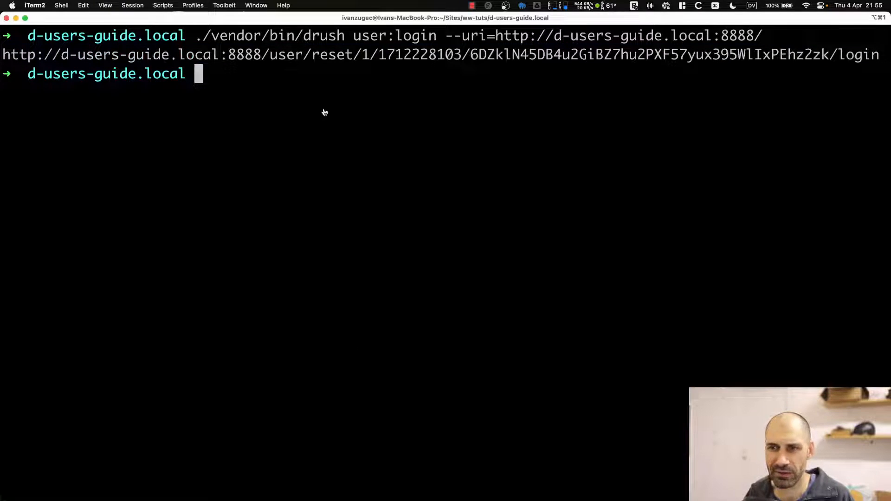
Log out of admin in Chrome, open the one-time login link, then recall the drush command.
key(super+Tab)
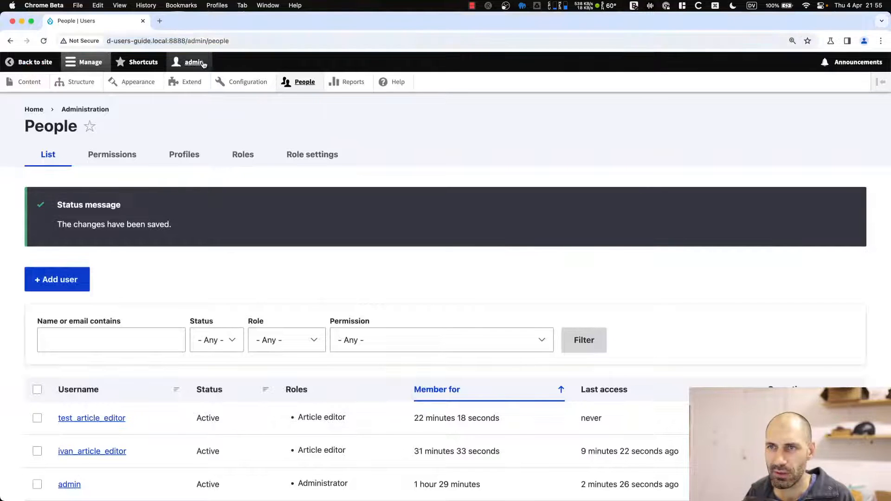
click(190, 62)
click(122, 88)
click(204, 41)
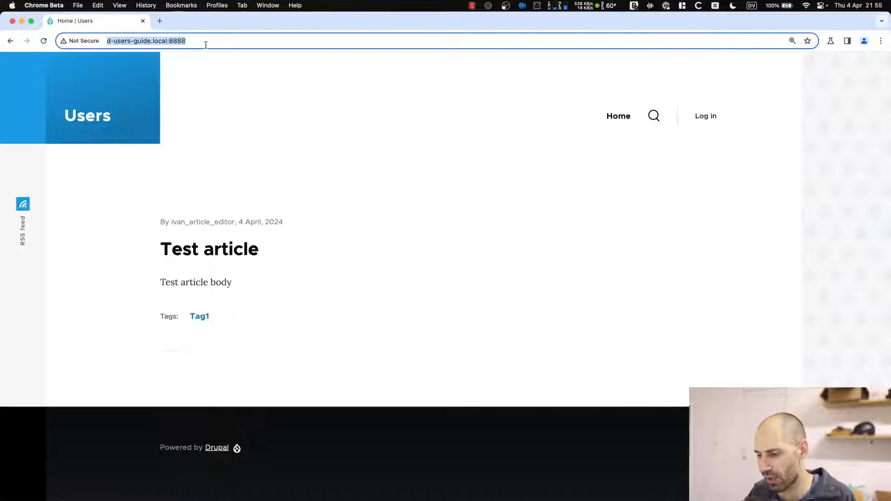
key(super+v)
key(Return)
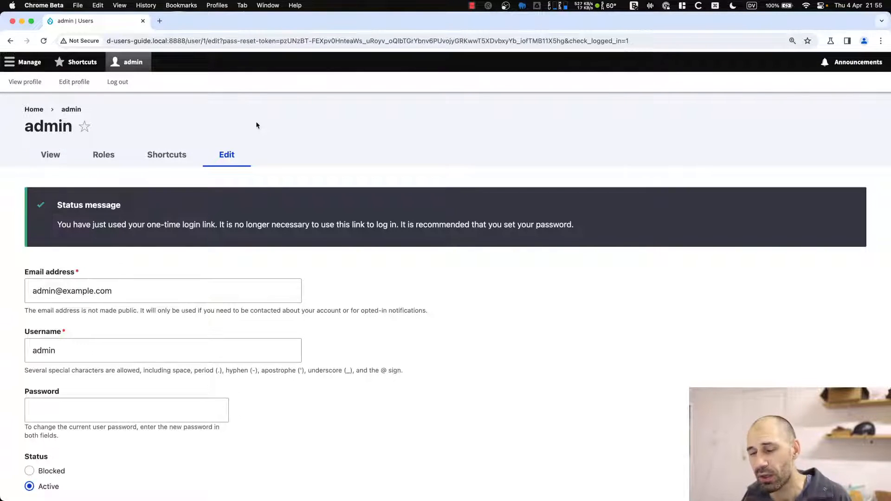
key(super+Tab)
key(Up)
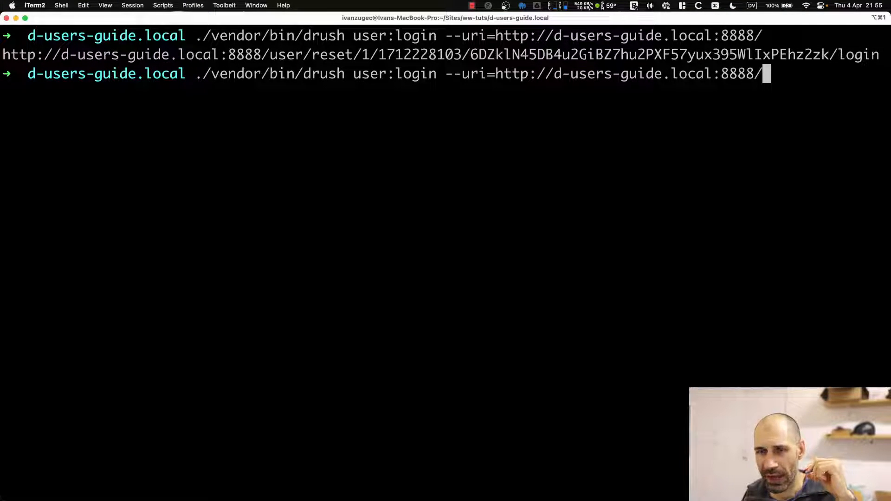
Run the login command with --no-browser to print a link without opening the browser.
text(--no-)
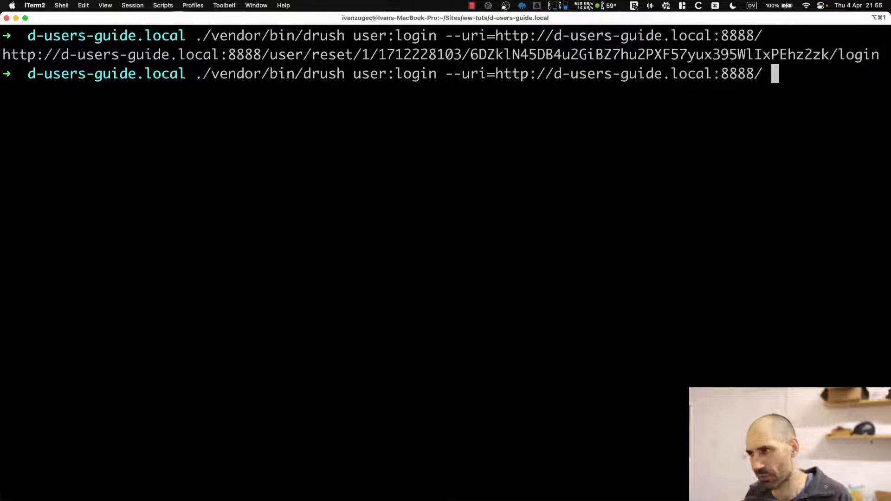
text(blow)
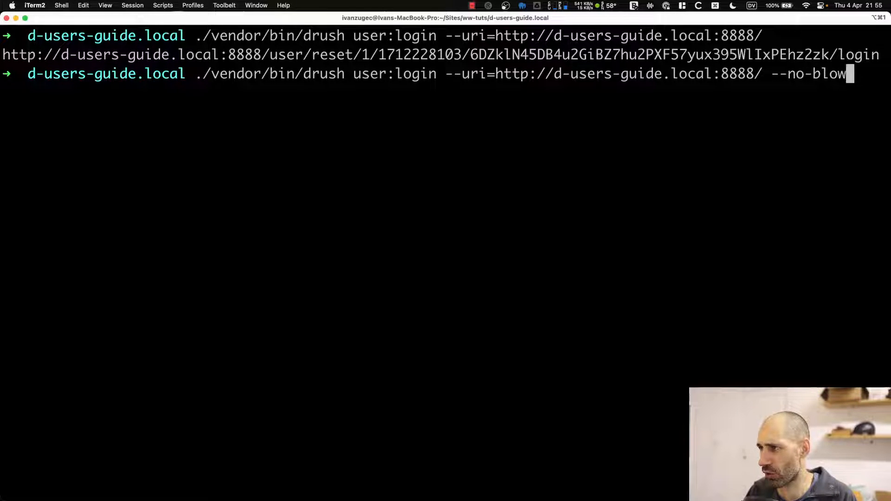
key(BackSpace)
key(BackSpace)
key(BackSpace)
text(rosw)
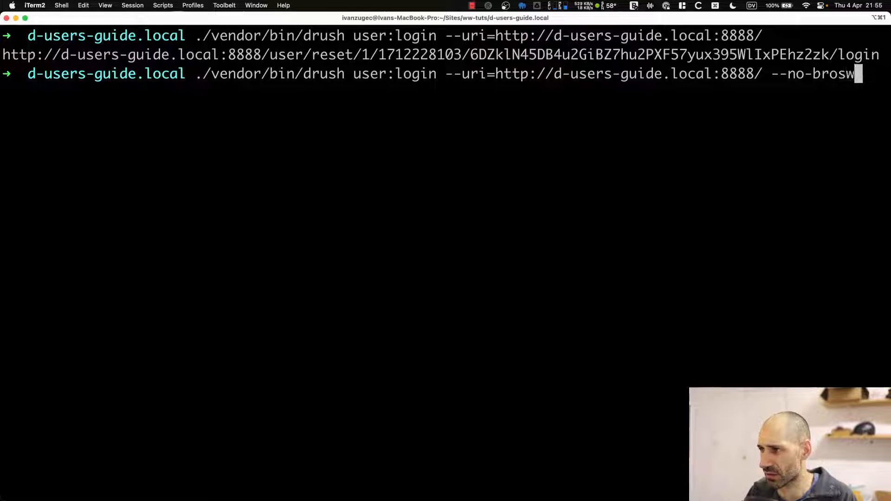
key(BackSpace)
key(BackSpace)
text(wser)
key(Return)
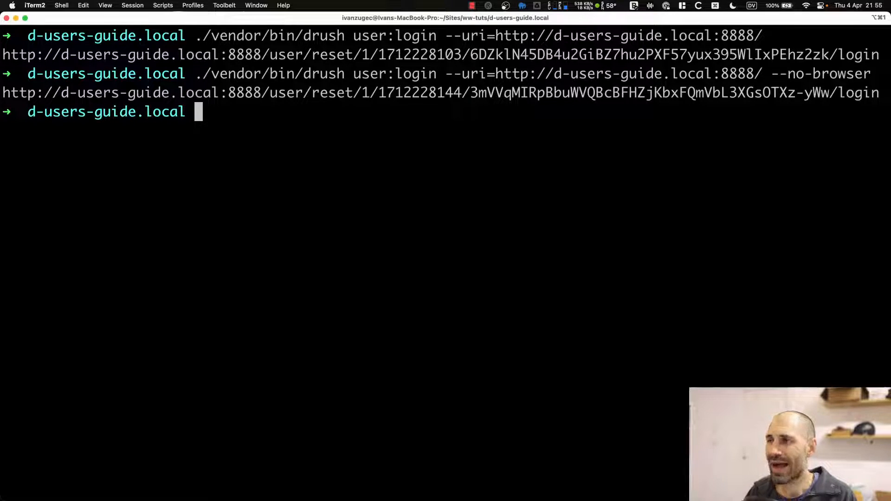
Show the user:login help by replacing the uri option with --help.
key(Up)
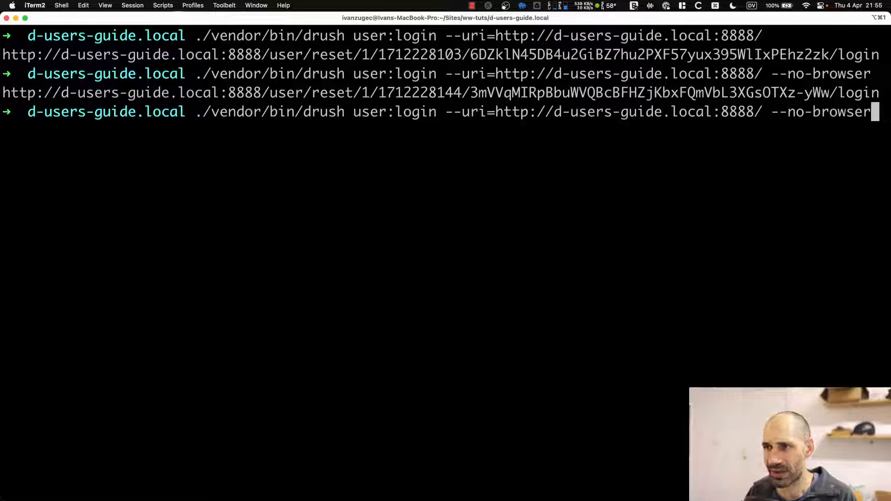
key(BackSpace)
key(BackSpace)
key(BackSpace)
key(BackSpace)
key(BackSpace)
key(BackSpace)
key(BackSpace)
key(BackSpace)
key(BackSpace)
key(BackSpace)
key(BackSpace)
key(BackSpace)
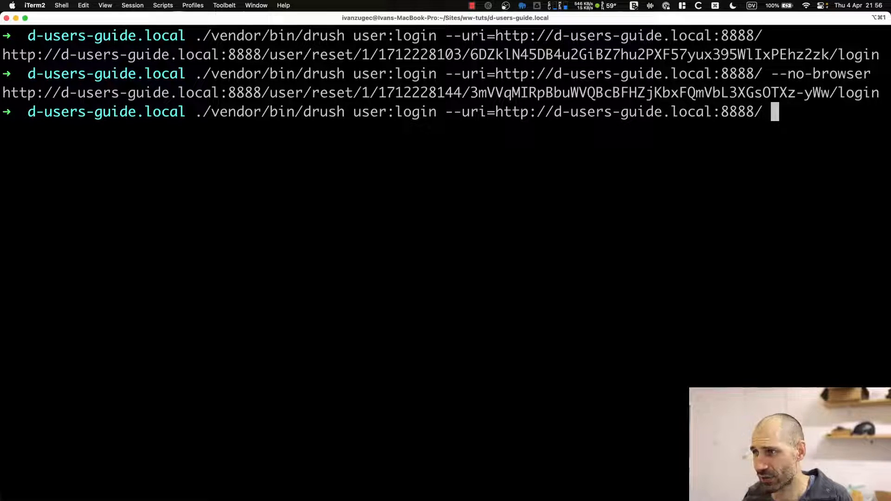
key(BackSpace)
key(BackSpace)
key(BackSpace)
key(BackSpace)
key(BackSpace)
key(BackSpace)
key(BackSpace)
key(BackSpace)
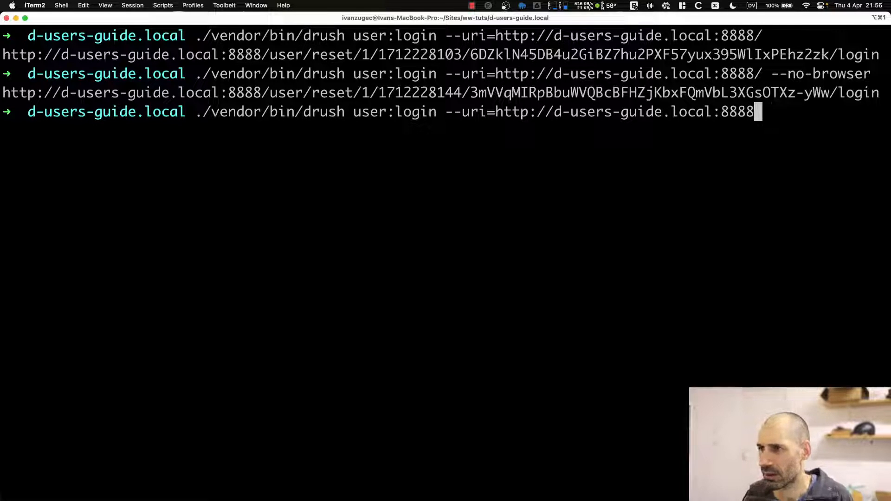
key(BackSpace)
key(BackSpace)
key(BackSpace)
key(BackSpace)
key(BackSpace)
key(BackSpace)
key(BackSpace)
key(BackSpace)
key(BackSpace)
key(BackSpace)
key(BackSpace)
key(BackSpace)
key(BackSpace)
key(BackSpace)
key(BackSpace)
key(BackSpace)
key(BackSpace)
key(BackSpace)
key(BackSpace)
key(BackSpace)
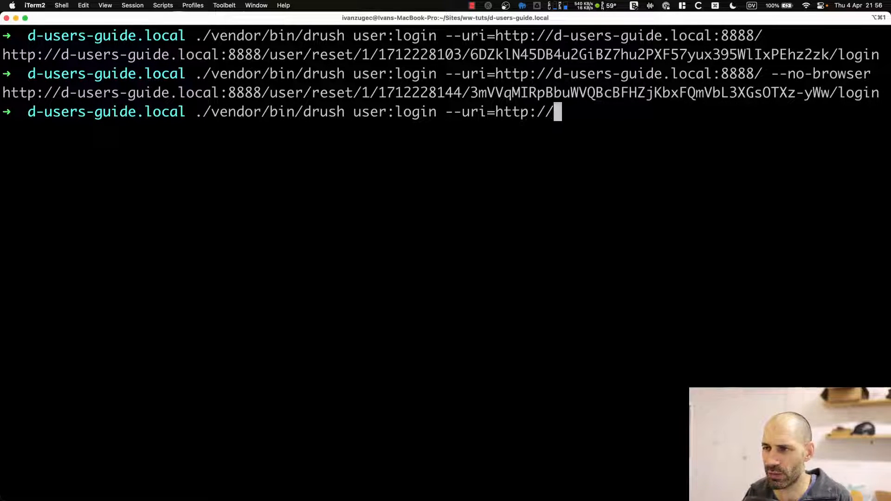
key(BackSpace)
key(BackSpace)
key(BackSpace)
key(BackSpace)
key(BackSpace)
key(BackSpace)
text(-help)
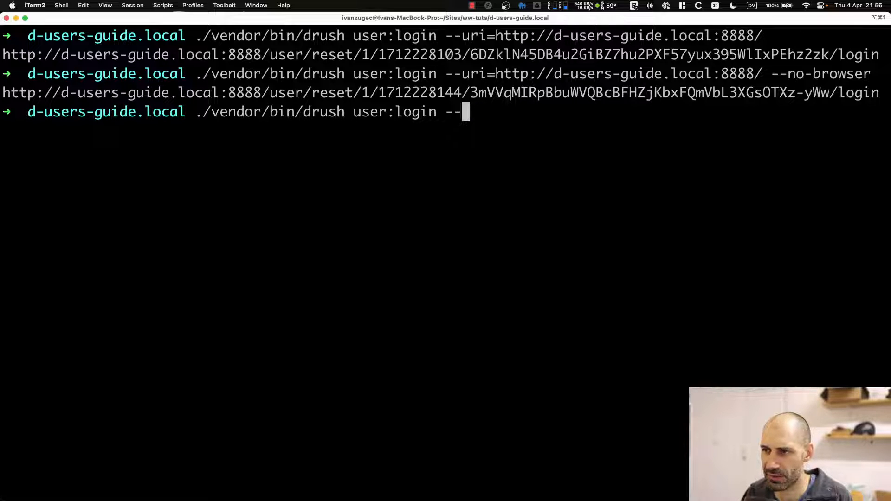
key(Return)
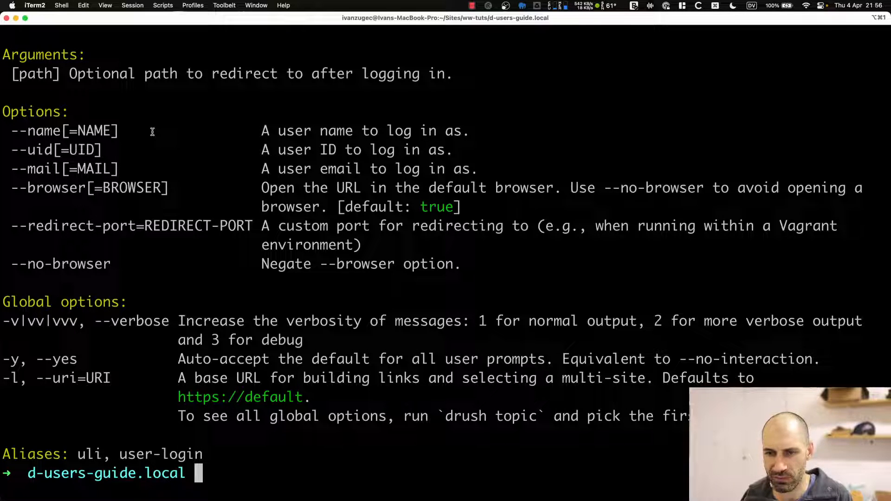
Clear the screen and recall the login command without --no-browser.
key(Up)
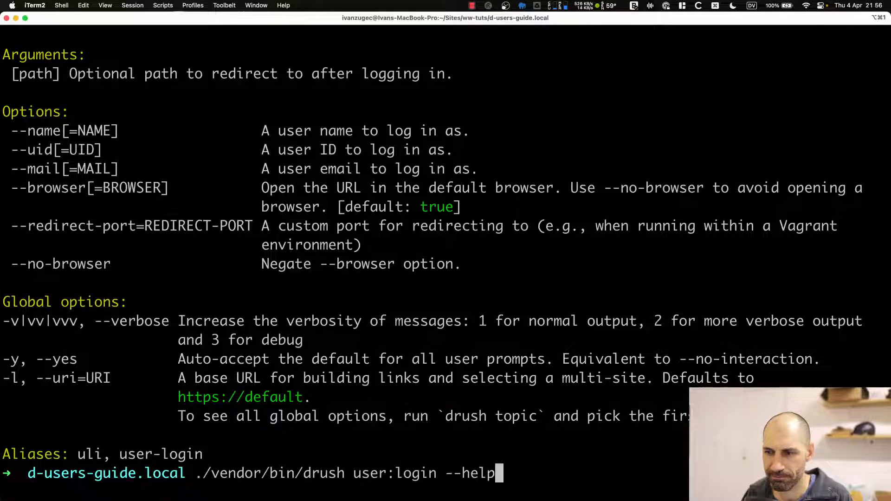
key(Up)
key(Down)
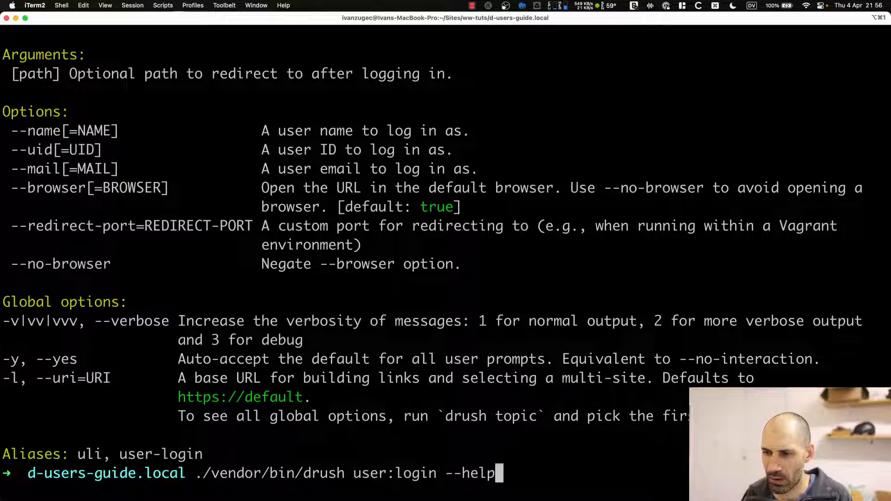
key(BackSpace)
key(BackSpace)
key(BackSpace)
key(BackSpace)
key(BackSpace)
key(BackSpace)
key(BackSpace)
key(BackSpace)
key(BackSpace)
key(BackSpace)
key(BackSpace)
key(BackSpace)
key(BackSpace)
key(BackSpace)
key(BackSpace)
key(BackSpace)
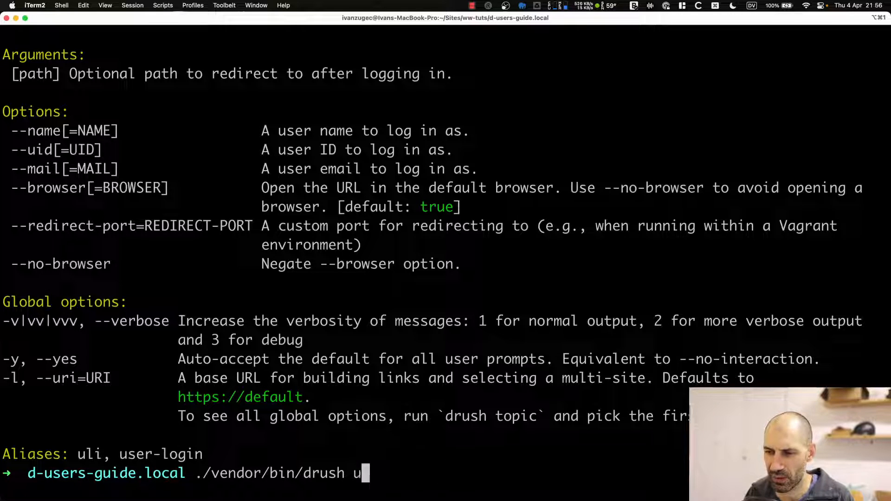
key(BackSpace)
key(BackSpace)
key(BackSpace)
key(BackSpace)
key(BackSpace)
key(BackSpace)
key(BackSpace)
key(BackSpace)
key(BackSpace)
key(BackSpace)
key(BackSpace)
key(BackSpace)
key(BackSpace)
key(BackSpace)
key(BackSpace)
key(BackSpace)
key(BackSpace)
key(BackSpace)
key(BackSpace)
key(BackSpace)
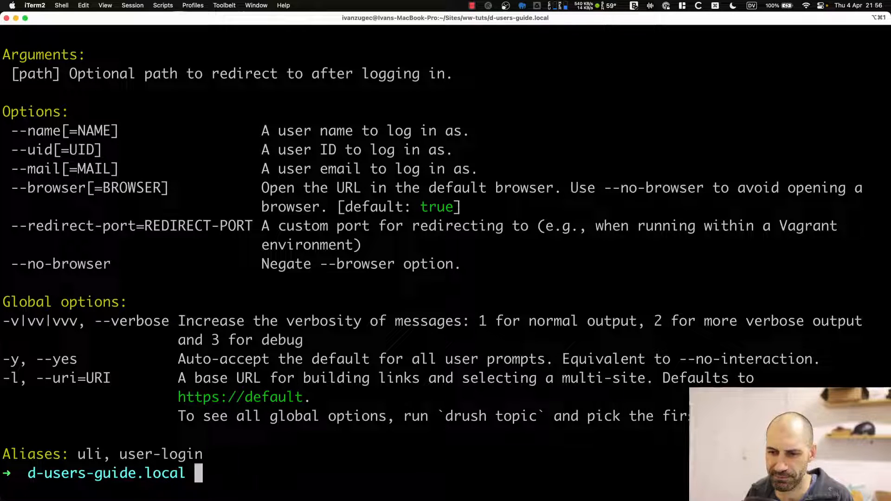
text(clear)
key(Return)
key(Up)
key(Up)
key(Up)
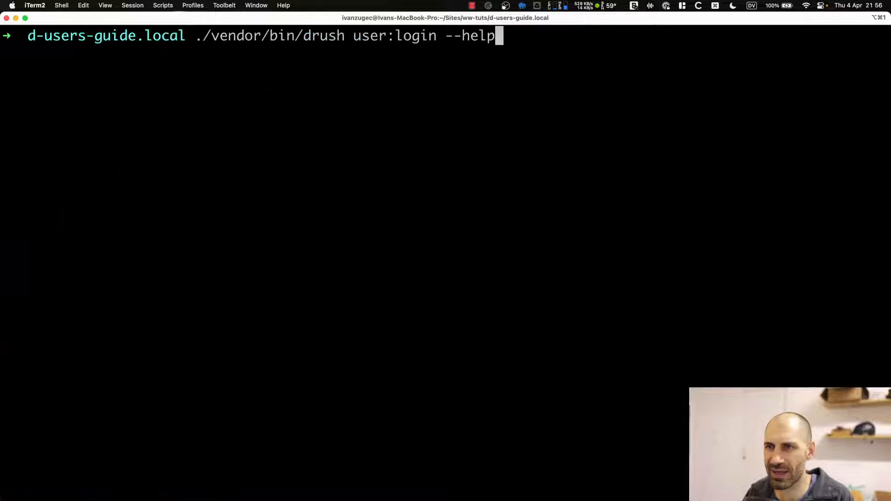
key(BackSpace)
key(BackSpace)
key(BackSpace)
key(BackSpace)
key(BackSpace)
key(BackSpace)
key(BackSpace)
key(BackSpace)
key(BackSpace)
key(BackSpace)
key(BackSpace)
key(BackSpace)
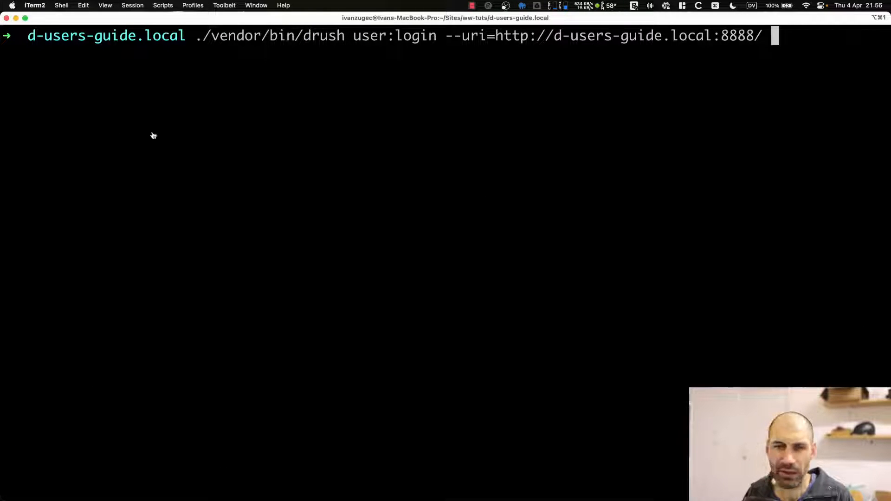
Log out of the admin account and select the article author's username on the site.
key(Return)
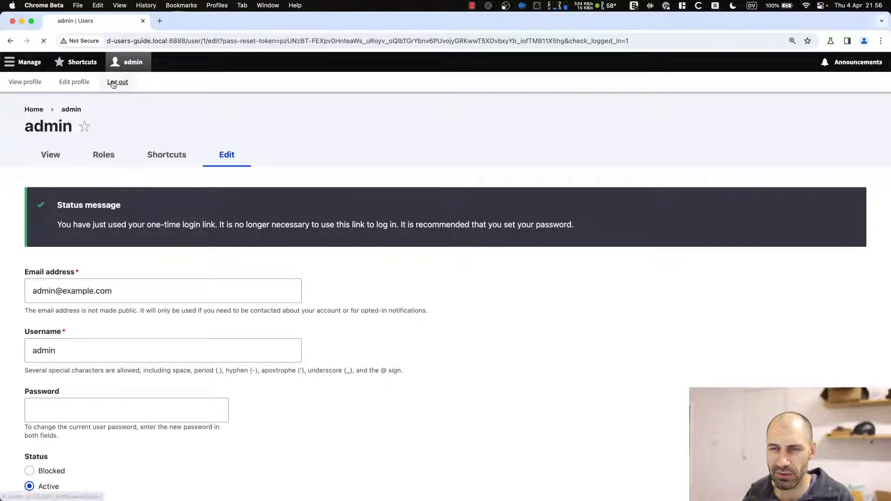
click(113, 82)
key(super+Tab)
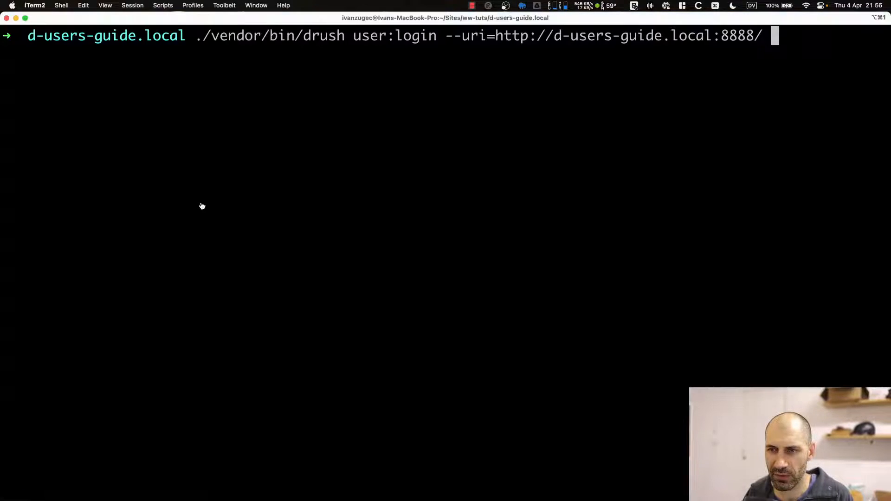
key(super+Tab)
double_click(199, 221)
key(super+c)
Run drush user:login with --name set to the article editor's username.
key(super+Tab)
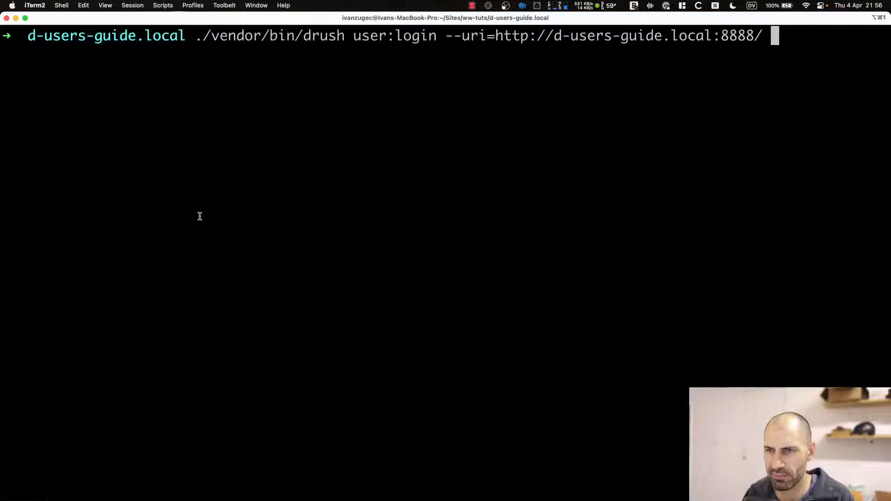
text(--name=)
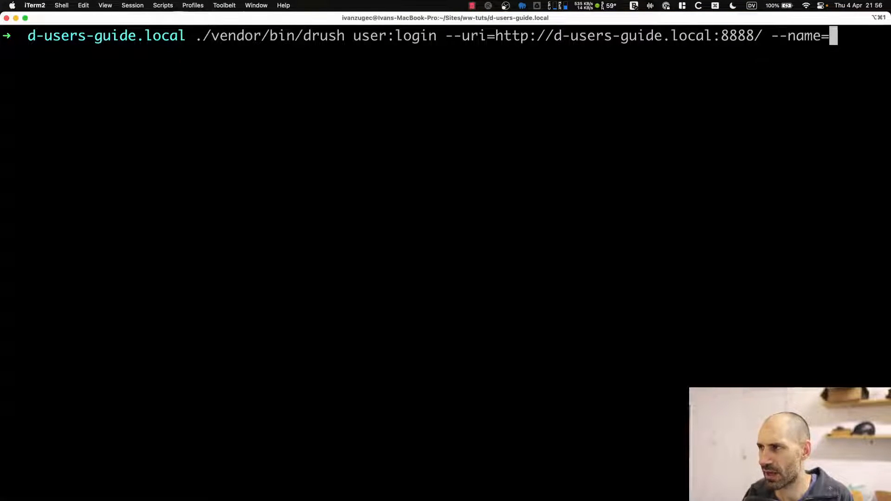
key(super+v)
key(Return)
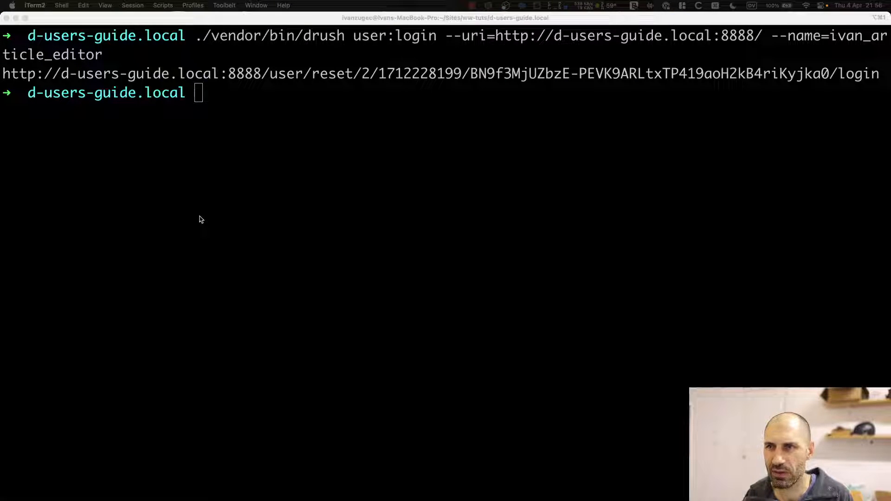
Open the editor's one-time login link in a new browser tab to sign in as that editor.
right_click(315, 73)
key(super+c)
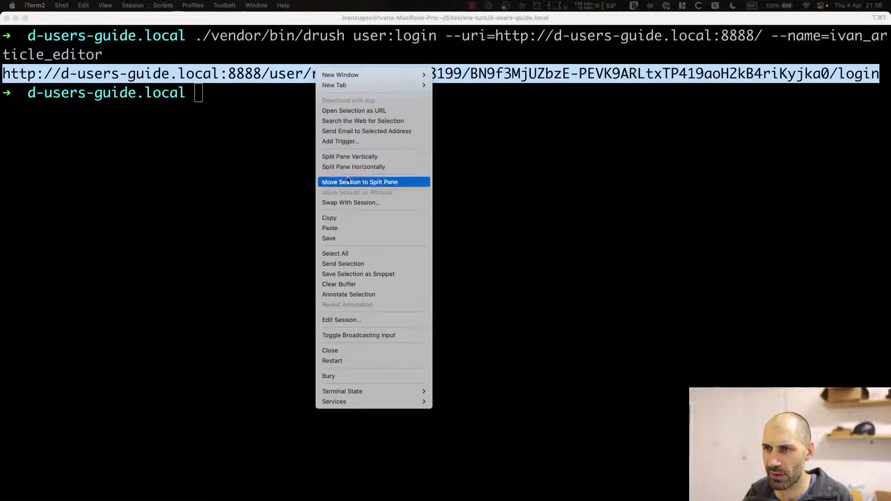
click(349, 219)
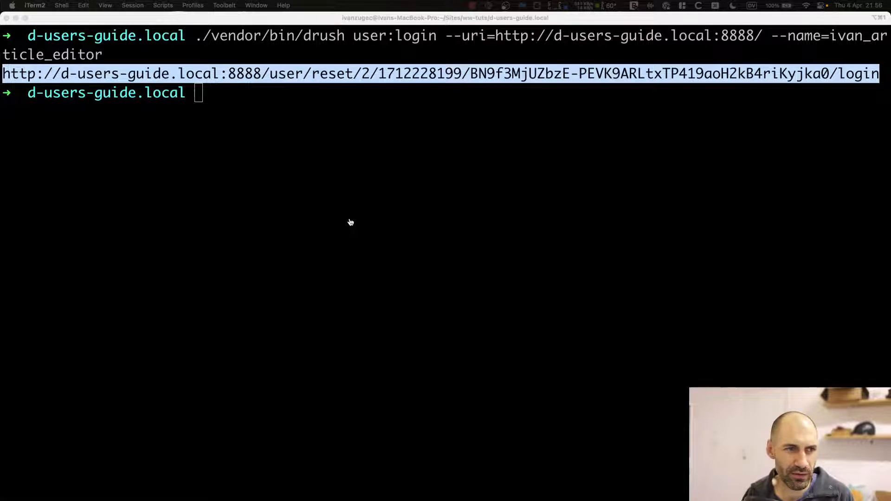
key(super+Tab)
key(super+t)
key(super+v)
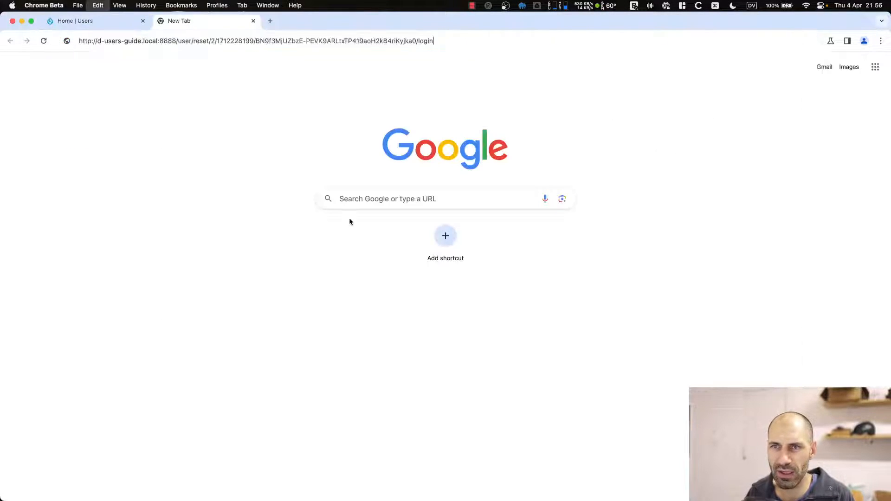
key(Return)
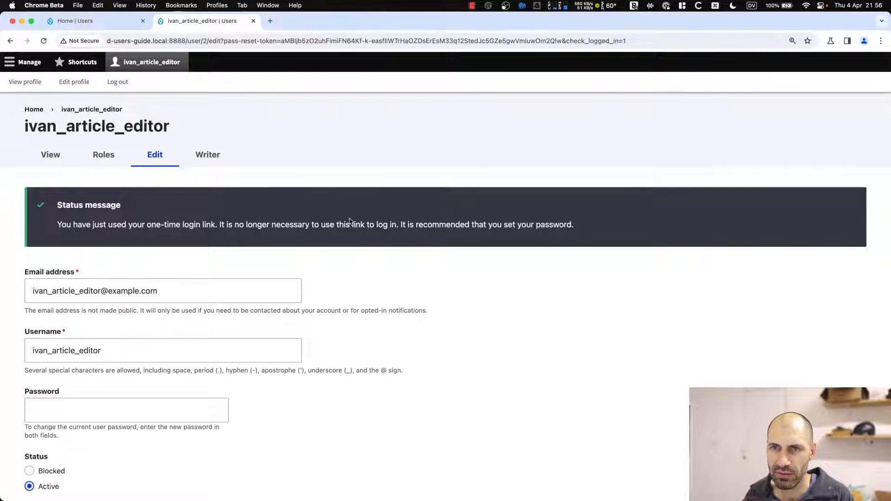
double_click(98, 122)
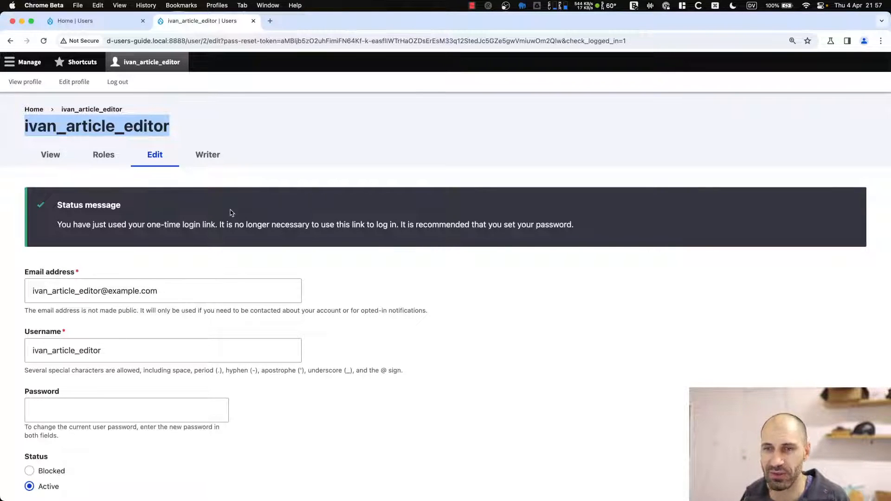
key(super+Tab)
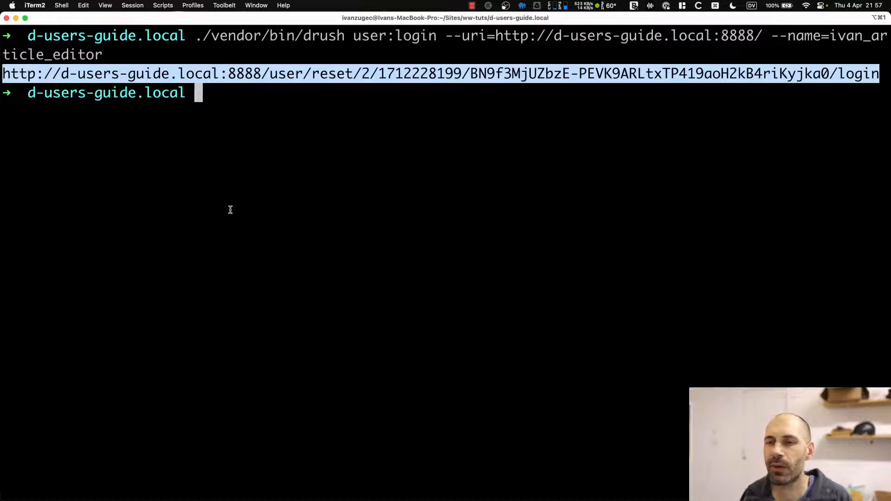
Recall and run the drush | grep "user" command to list Drush's user commands.
key(ctrl+r)
text(grep)
key(Return)
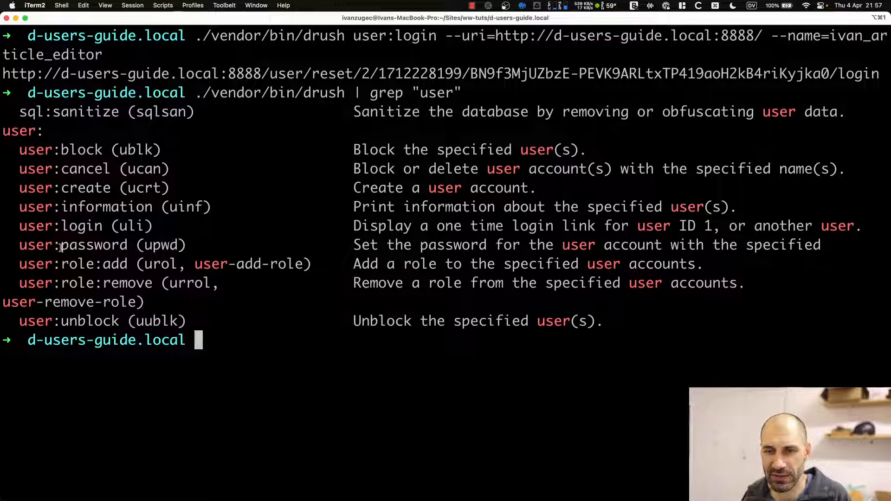
Clear the screen and edit the recalled command into ./vendor/bin/drush upwd.
text(clear)
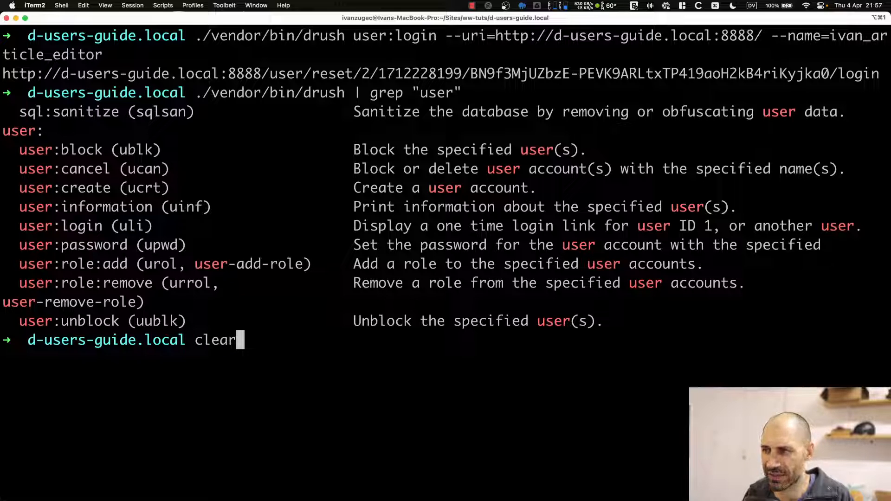
key(Return)
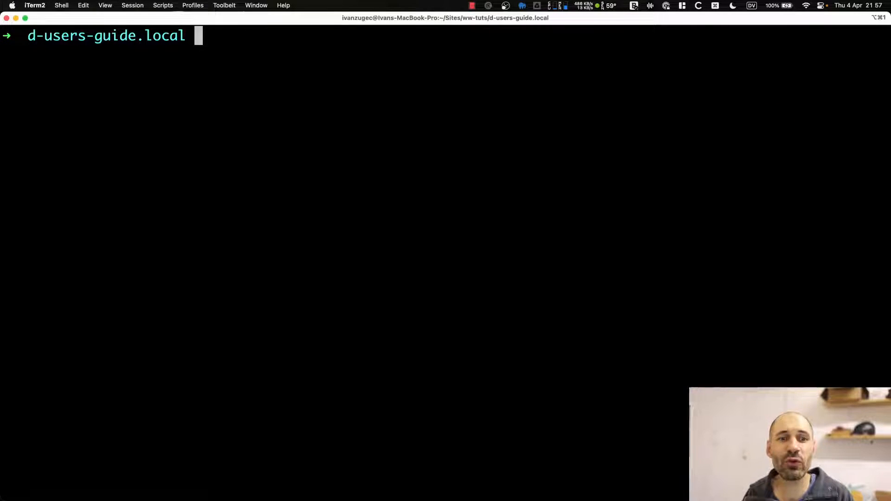
key(Up)
key(Up)
key(BackSpace)
key(BackSpace)
key(BackSpace)
key(BackSpace)
key(BackSpace)
key(BackSpace)
key(BackSpace)
key(BackSpace)
key(BackSpace)
key(BackSpace)
key(BackSpace)
key(BackSpace)
key(BackSpace)
key(BackSpace)
key(BackSpace)
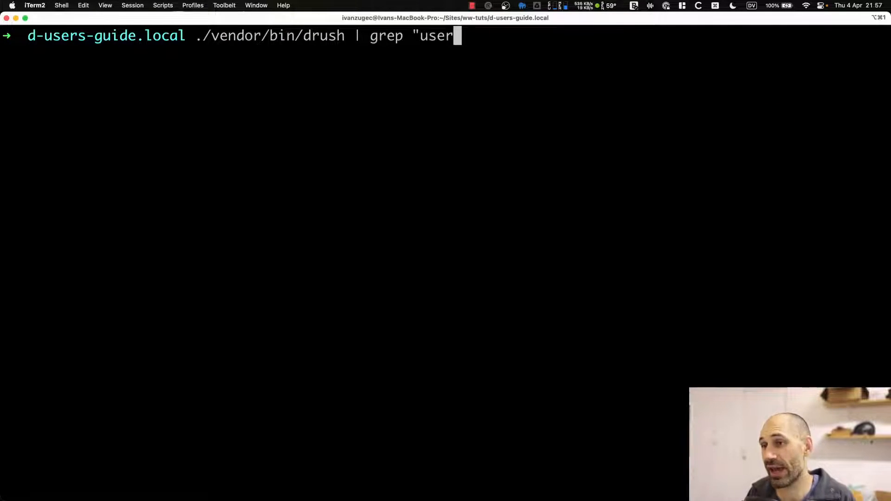
text(upwd)
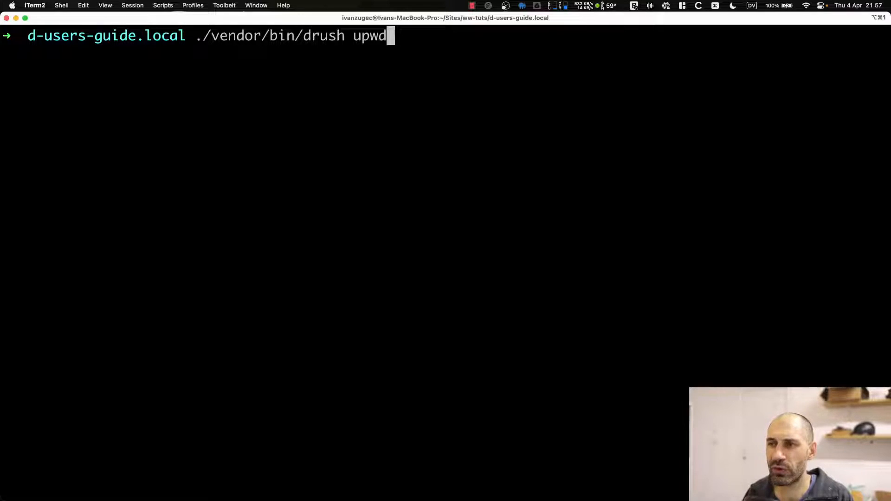
Run drush upwd twice, setting new passwords for admin and the article_editor account.
text(admin)
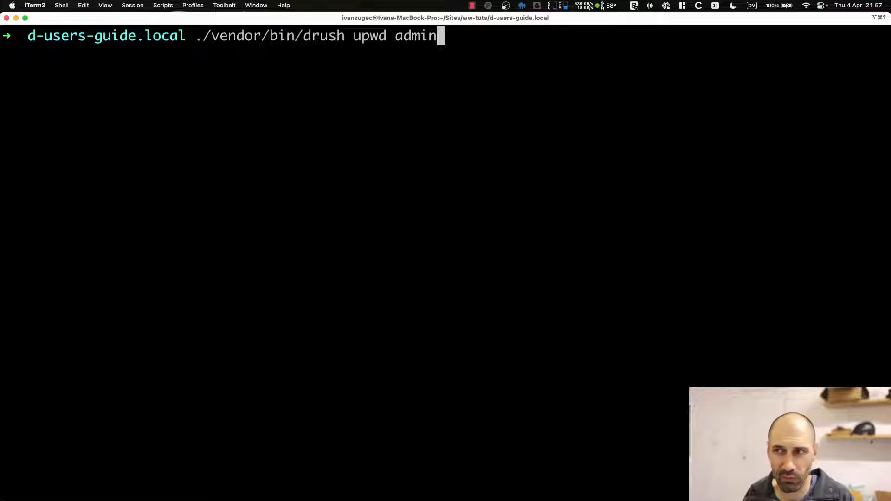
text( admin)
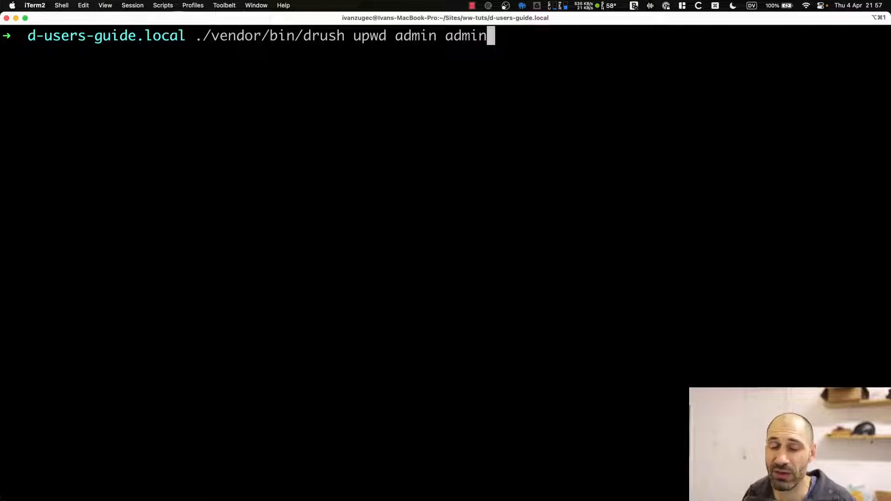
key(Return)
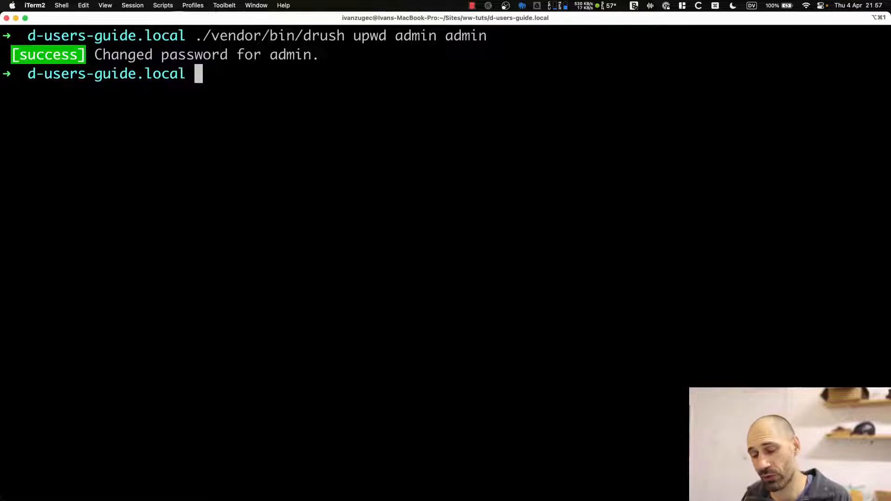
key(Up)
key(BackSpace)
key(BackSpace)
key(BackSpace)
key(BackSpace)
key(BackSpace)
key(BackSpace)
key(BackSpace)
key(BackSpace)
key(BackSpace)
key(BackSpace)
key(BackSpace)
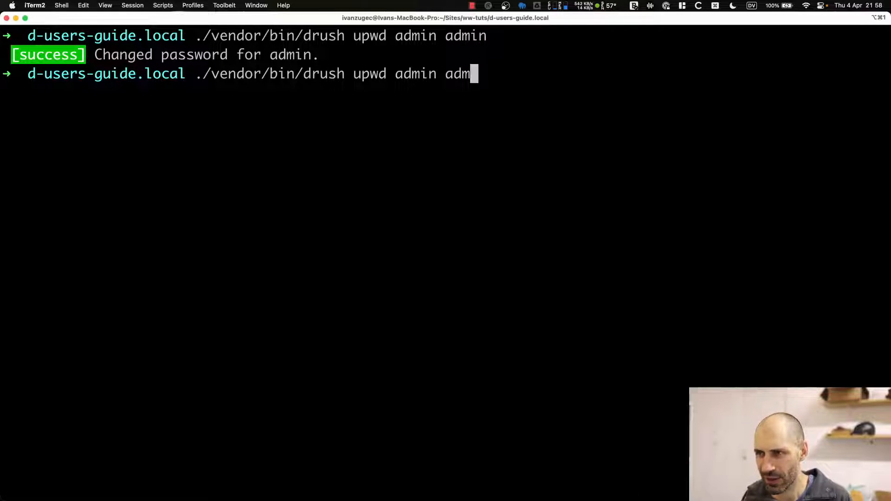
text(ivan_e)
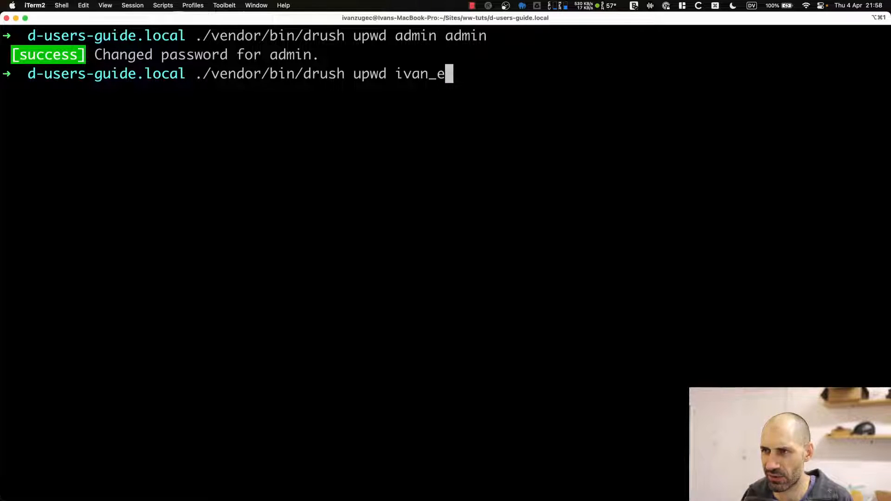
key(BackSpace)
text(articl)
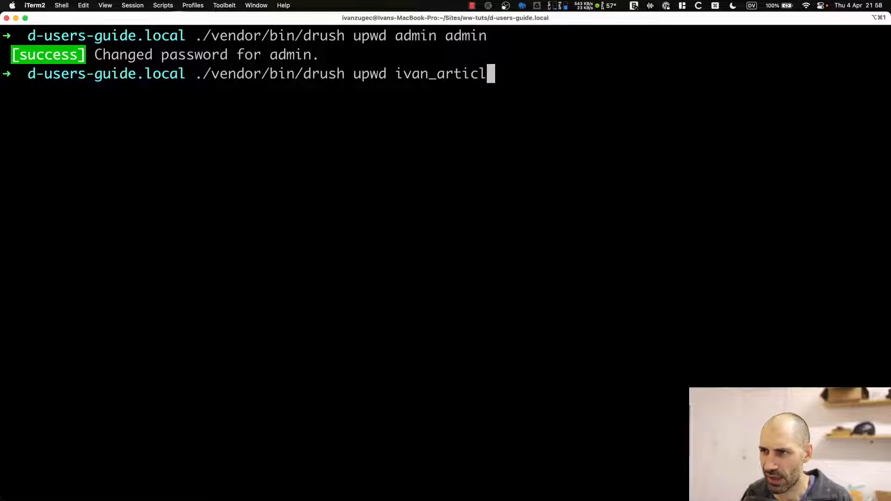
text(e_editor te)
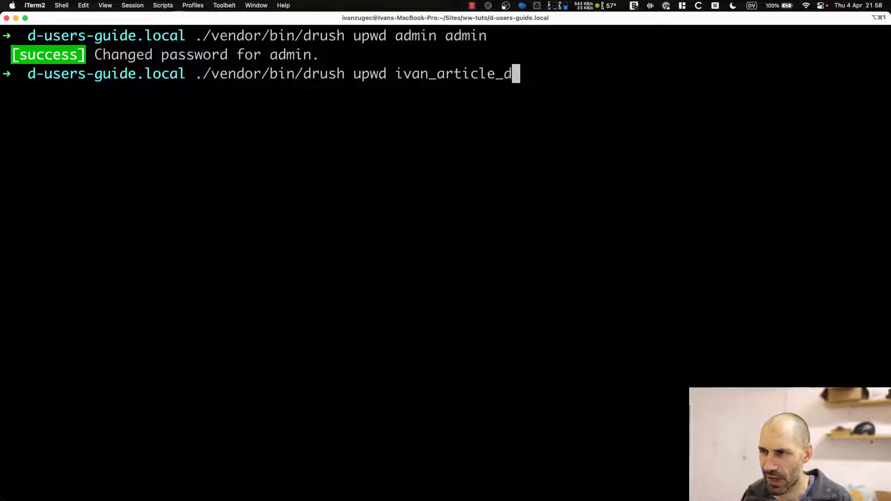
text(st)
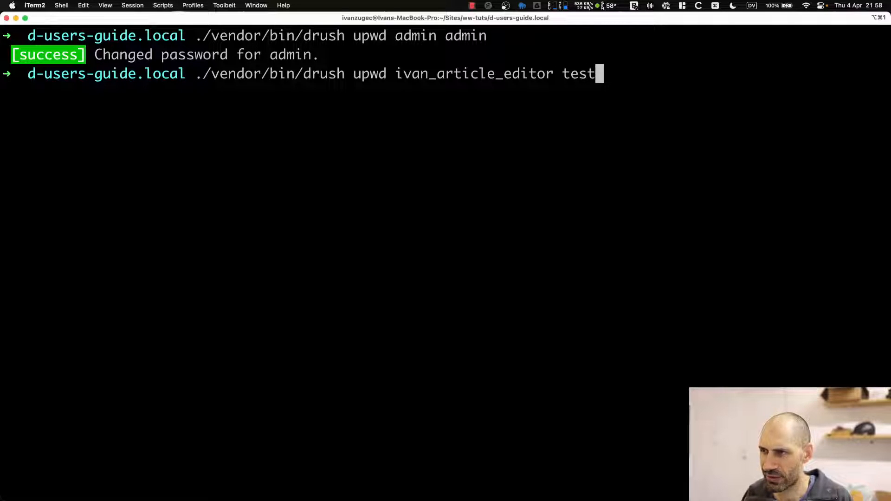
key(Return)
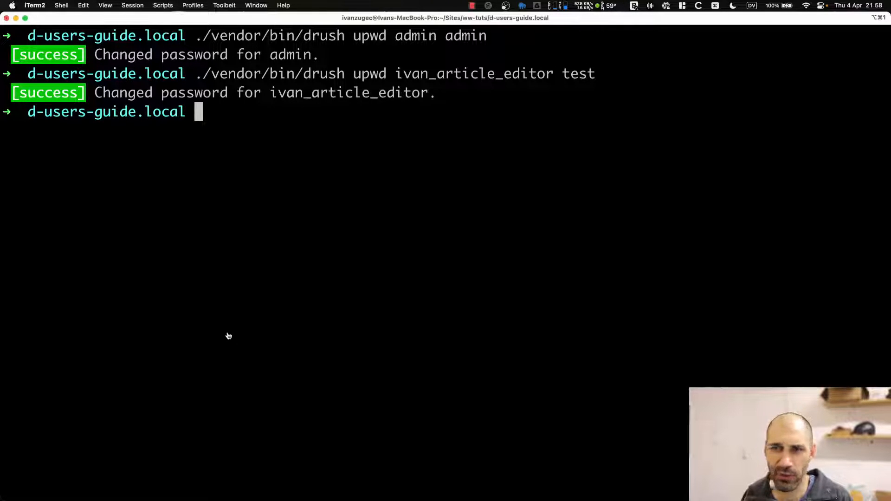
key(super+Tab)
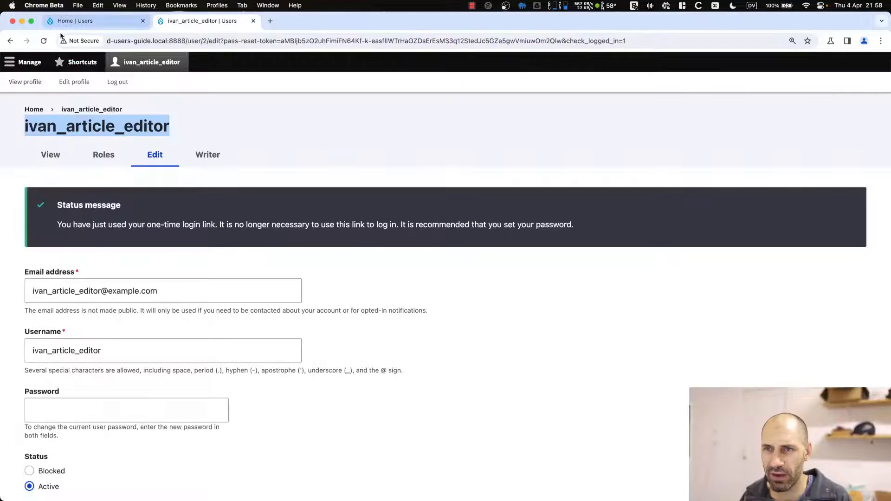
Log out, then log in with the article editor's username and the newly set password.
click(139, 84)
click(705, 116)
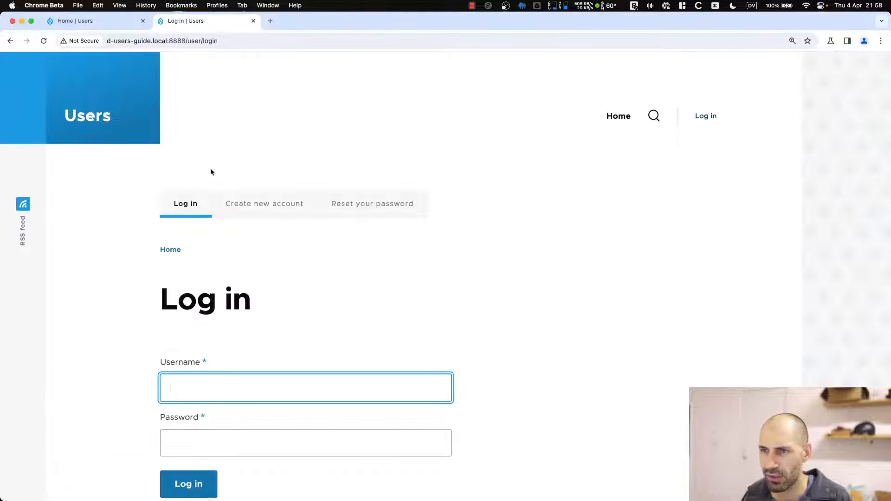
scroll(212, 267, down, 5)
text(i)
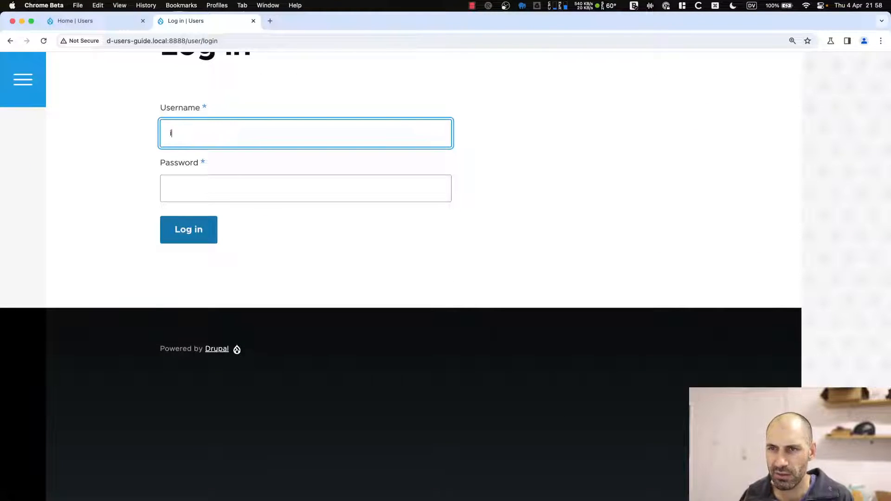
text(van_article)
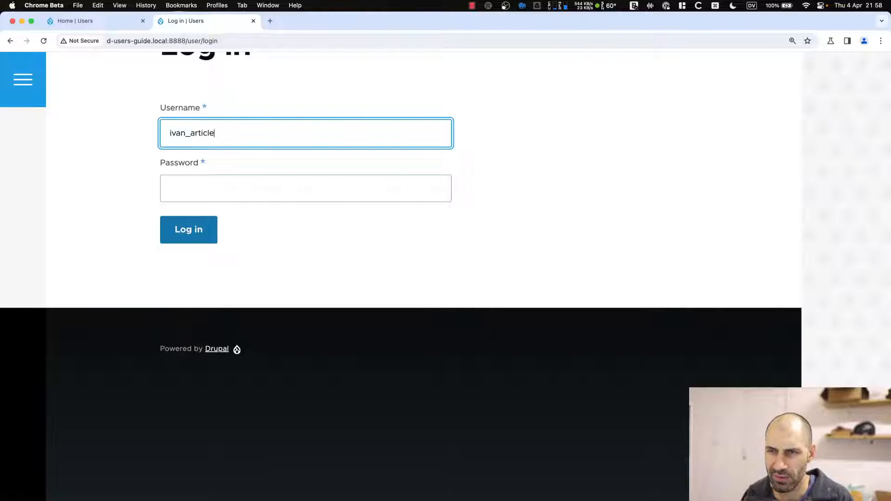
text(_)
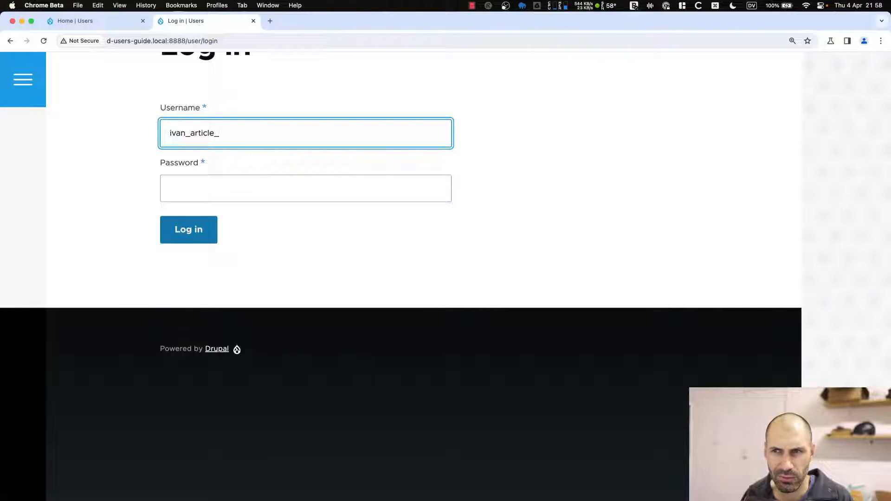
text(editor)
key(Tab)
text(test)
key(Return)
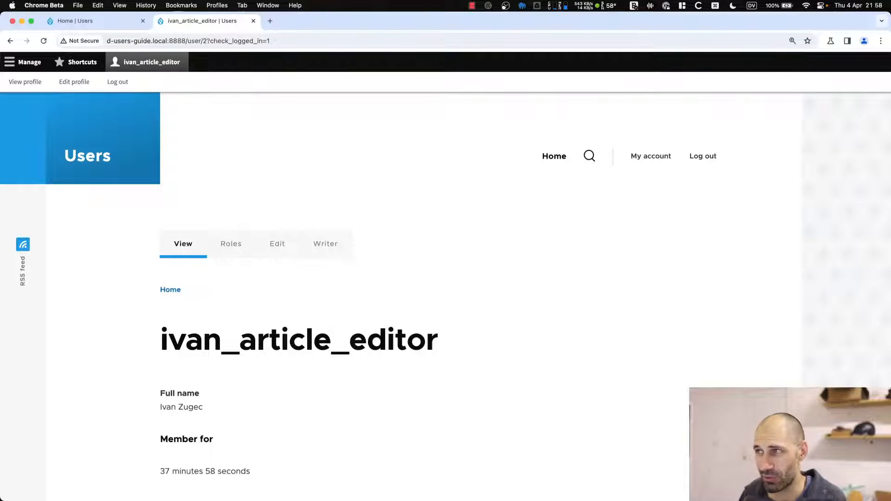
key(super+Tab)
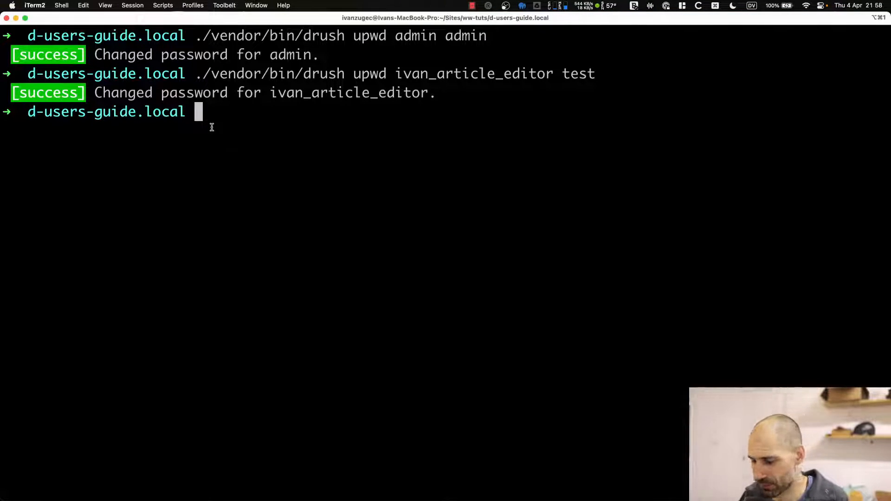
Rerun the user-command listing and copy the user:block command name.
key(Up)
key(Up)
key(Up)
key(Up)
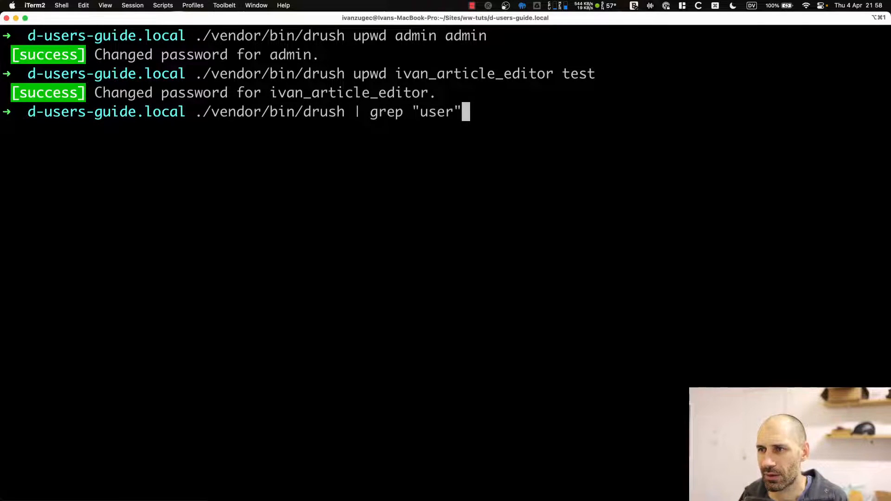
key(Return)
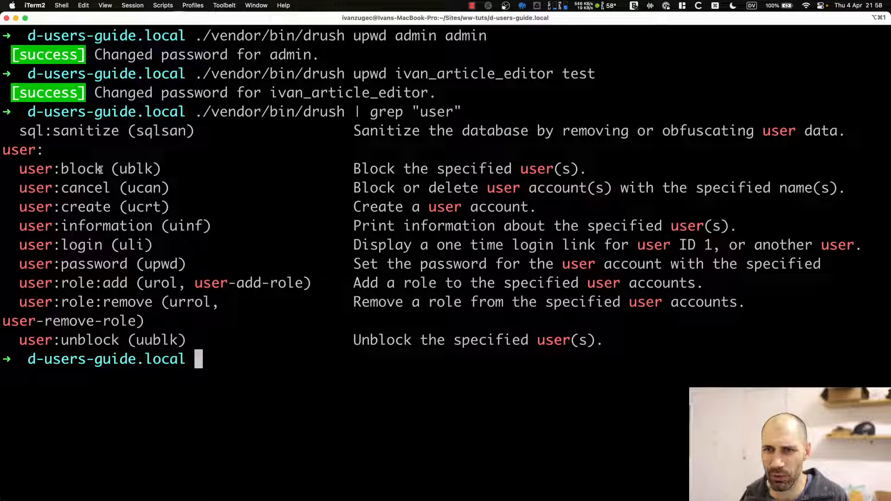
drag(100, 169, 19, 170)
click(35, 173)
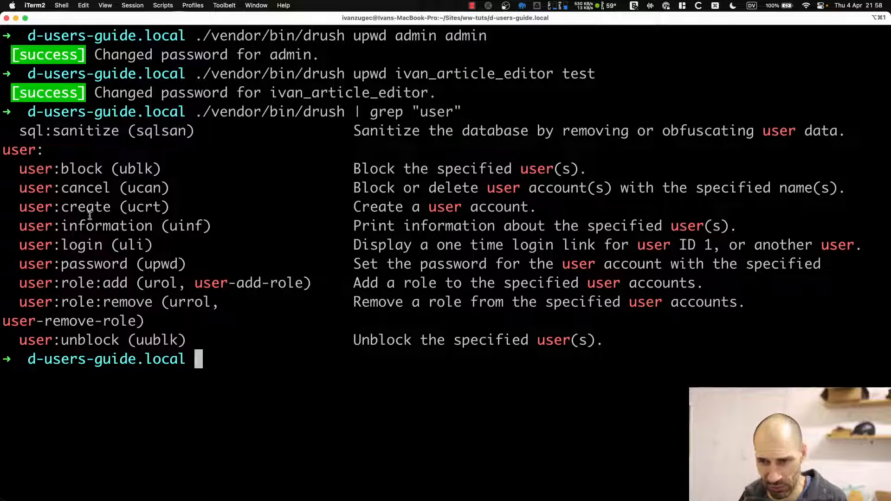
drag(103, 169, 18, 170)
right_click(25, 168)
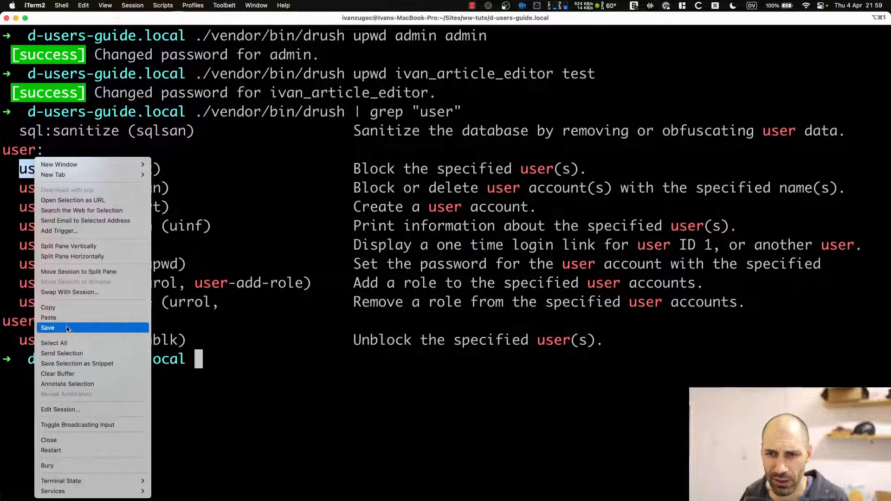
click(67, 308)
click(174, 302)
Clear the screen and run drush user:block with --name= and the editor's username.
text(clear)
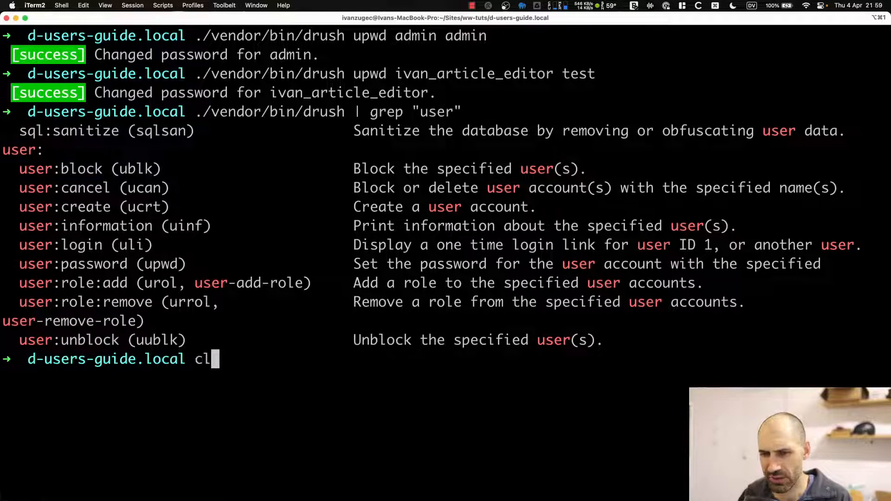
key(Return)
key(Up)
key(Up)
key(BackSpace)
key(BackSpace)
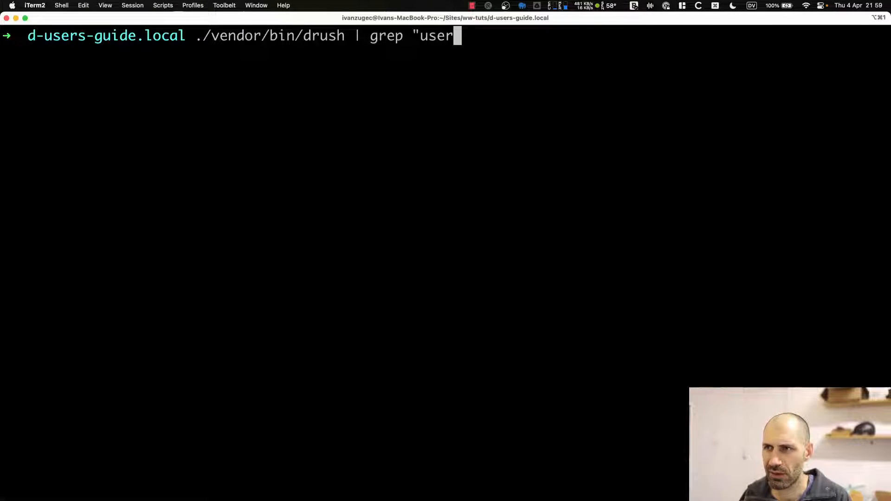
key(BackSpace)
key(BackSpace)
key(BackSpace)
key(BackSpace)
key(BackSpace)
key(BackSpace)
key(BackSpace)
key(BackSpace)
key(BackSpace)
key(BackSpace)
key(BackSpace)
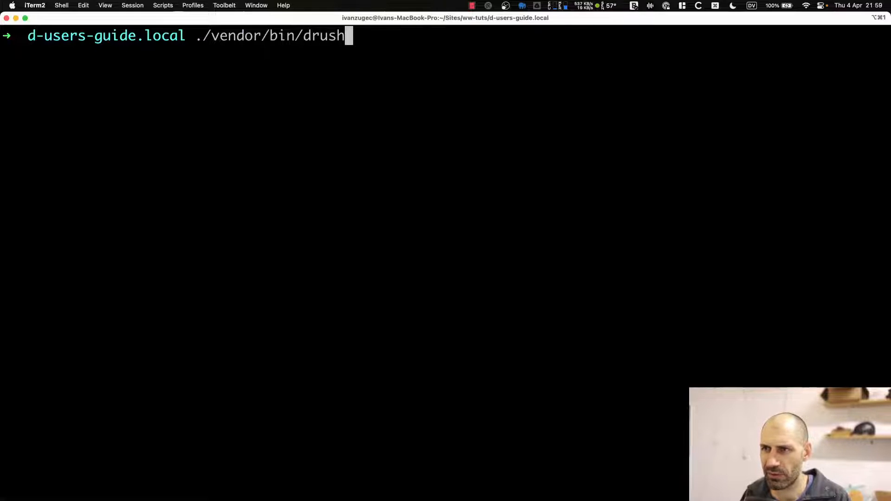
key(super+v)
text(--name)
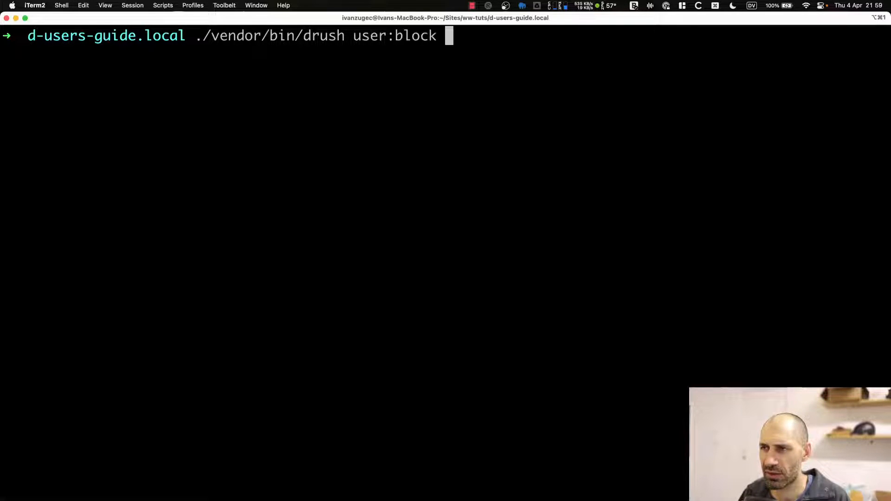
text(=)
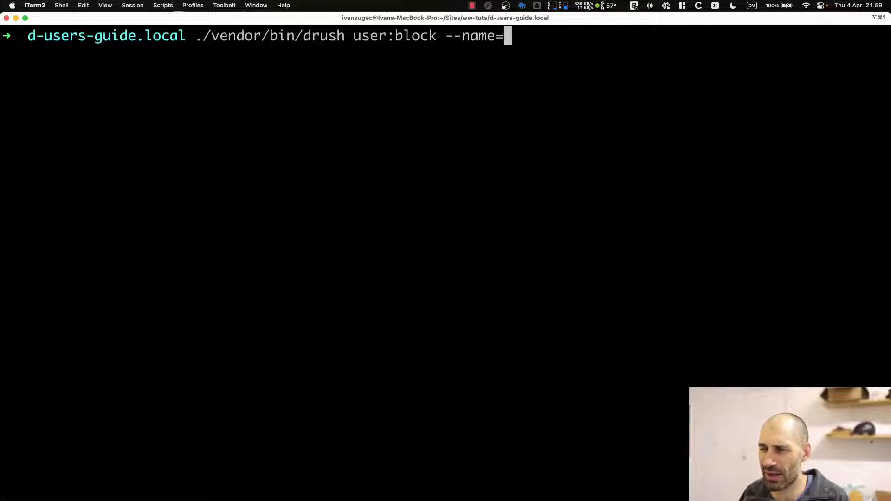
text(ivan_article_editor)
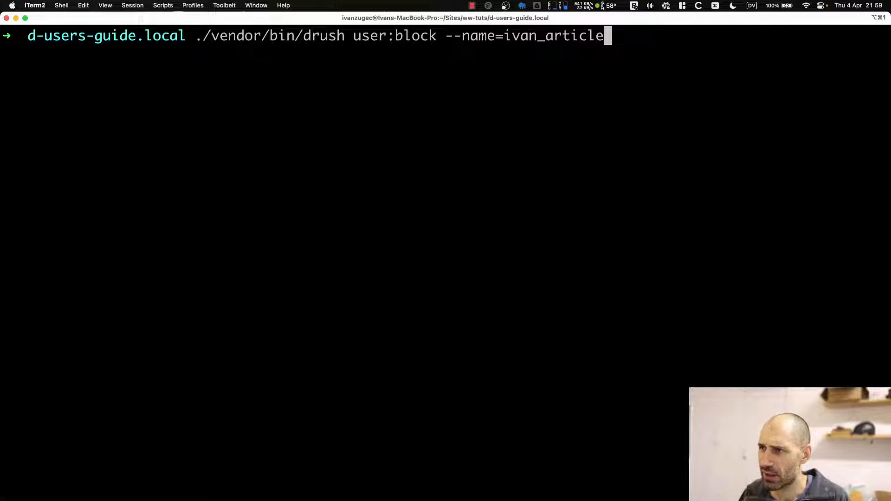
key(Return)
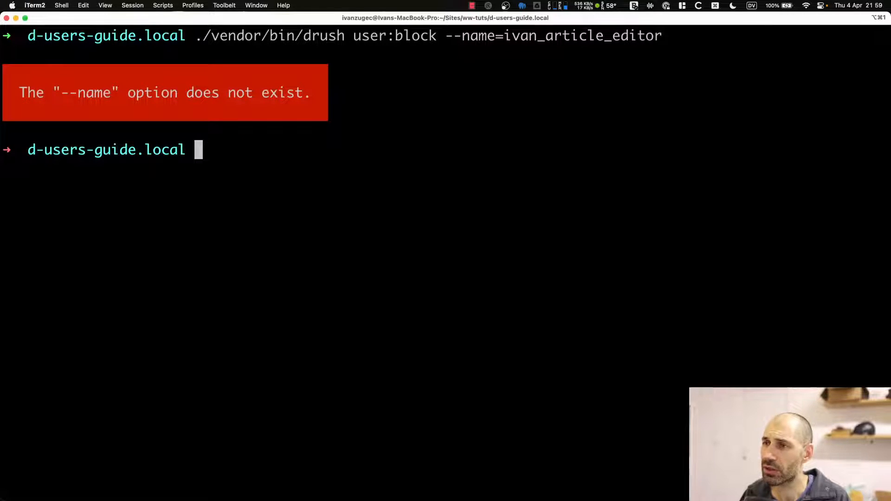
Remove the rejected --name= option and rerun user:block to block the editor account.
key(Up)
key(Left)
key(Left)
key(Left)
key(Left)
key(Left)
key(Left)
key(Left)
key(Left)
key(Left)
key(Left)
key(Left)
key(Left)
key(Left)
key(Left)
key(Left)
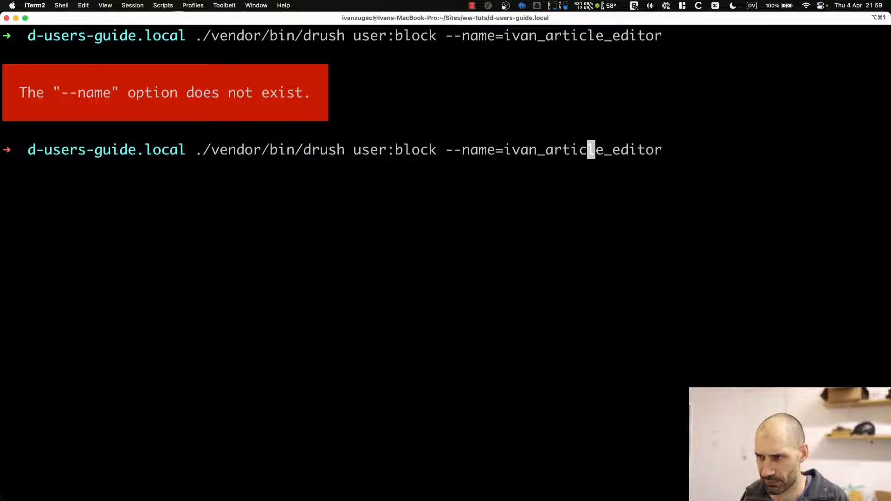
key(Left)
key(Left)
key(Left)
key(Left)
key(BackSpace)
key(BackSpace)
key(BackSpace)
key(BackSpace)
key(BackSpace)
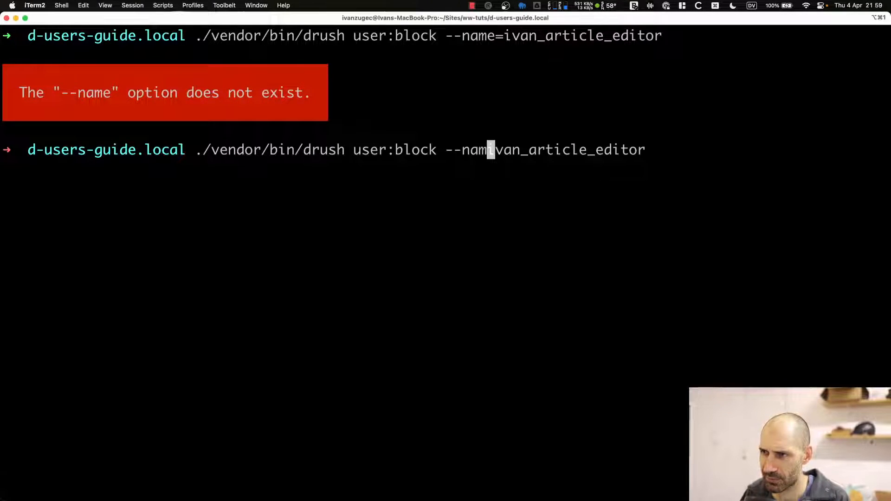
key(BackSpace)
key(BackSpace)
key(BackSpace)
key(Return)
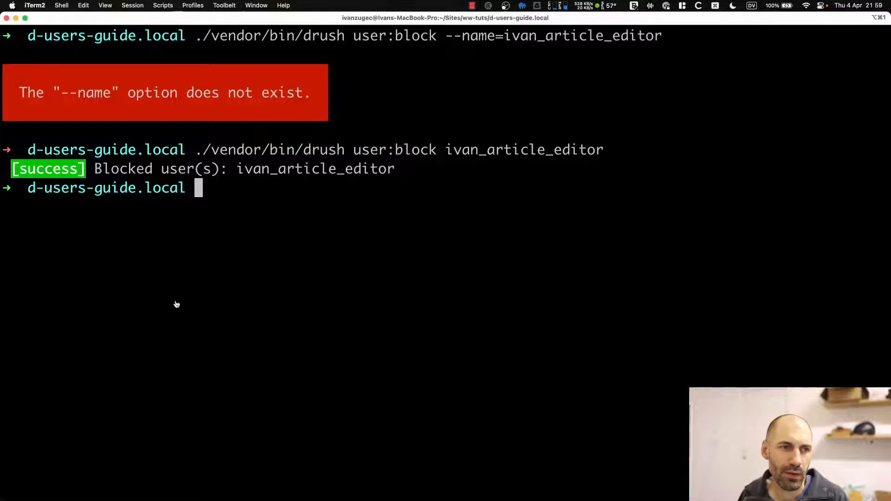
key(super+Tab)
Sign back in as admin and check the editor account's Blocked status on the People list.
key(super+r)
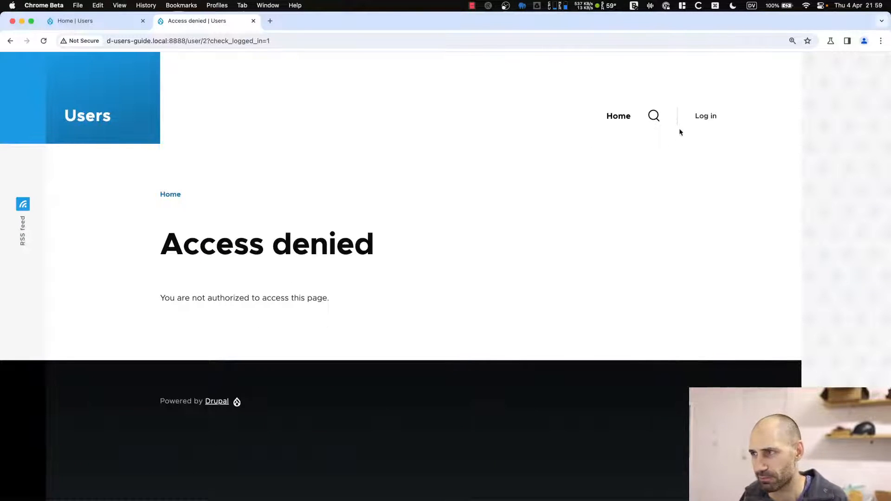
click(701, 120)
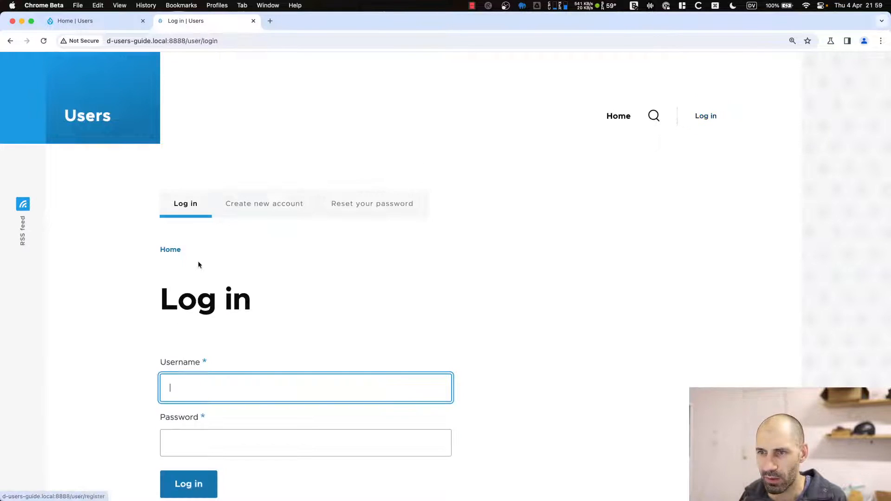
scroll(197, 262, down, 5)
text(admin)
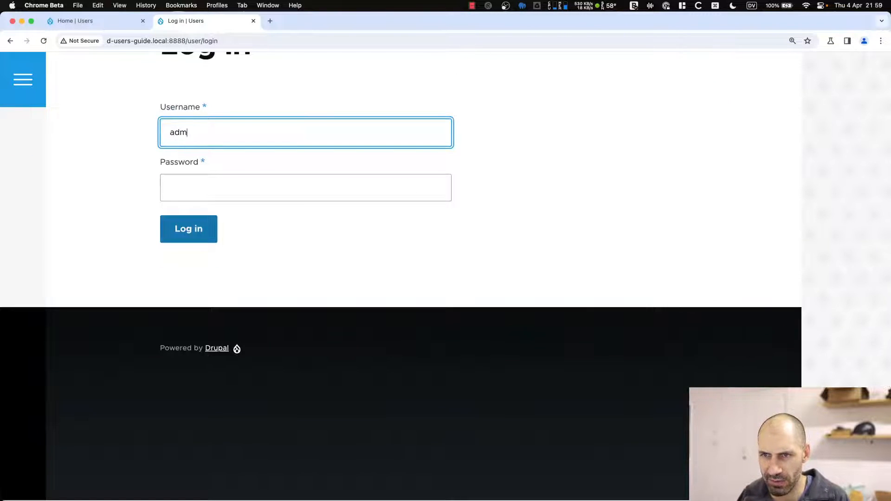
key(Tab)
text(admin)
key(Return)
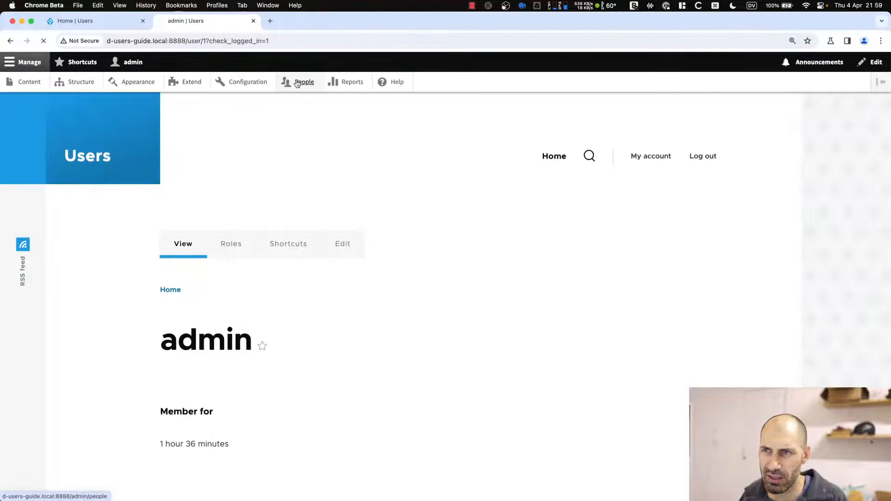
click(303, 82)
drag(243, 373, 198, 366)
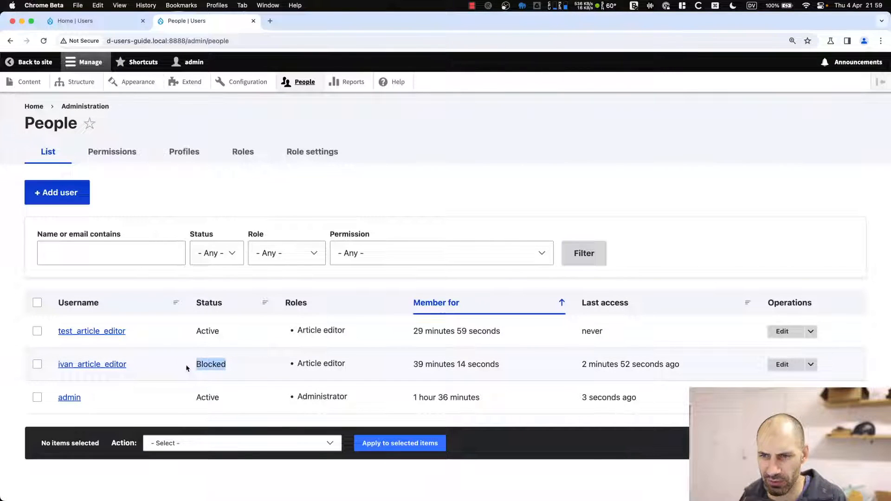
Turn the recalled command into user:unblock, run it, and reload People to confirm Active.
key(super+Tab)
key(Up)
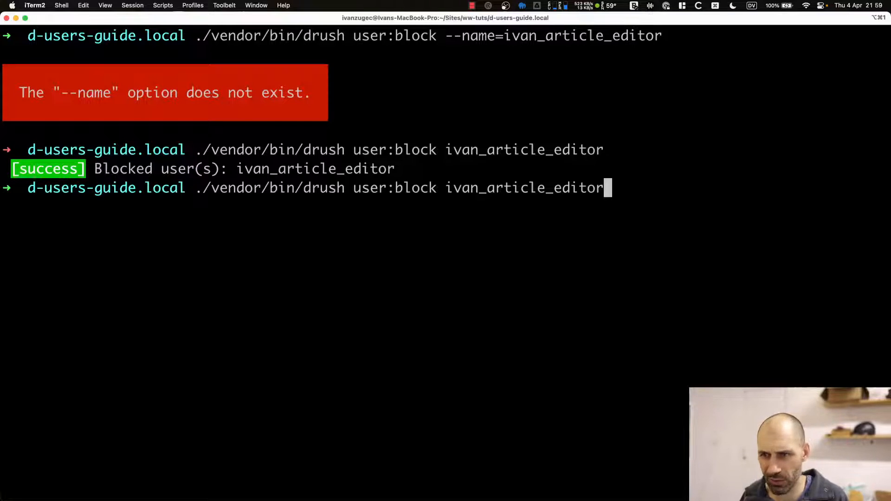
key(Left)
key(Left)
key(Left)
key(Left)
key(Left)
key(Left)
key(Left)
key(Left)
key(Left)
key(Left)
key(Left)
key(Left)
key(Left)
key(Left)
key(Left)
key(Left)
key(Left)
key(Left)
key(Left)
key(Left)
key(Left)
key(Left)
key(Left)
key(Left)
key(Left)
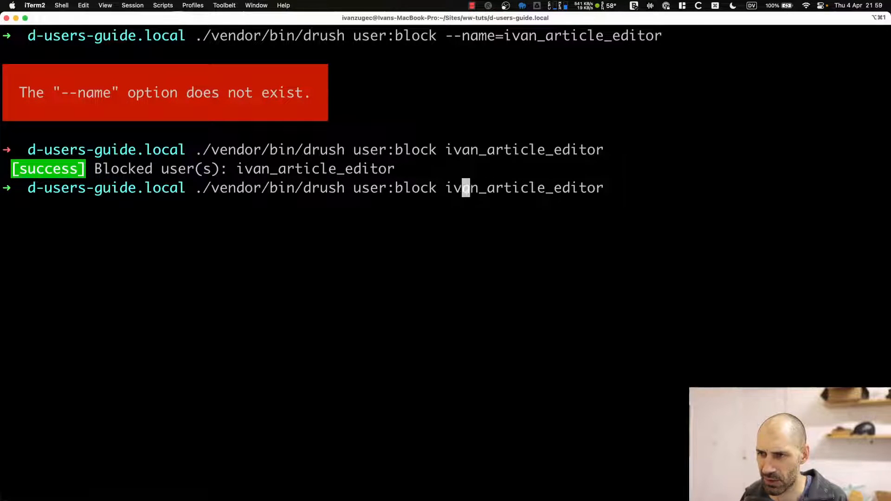
text(un)
key(Return)
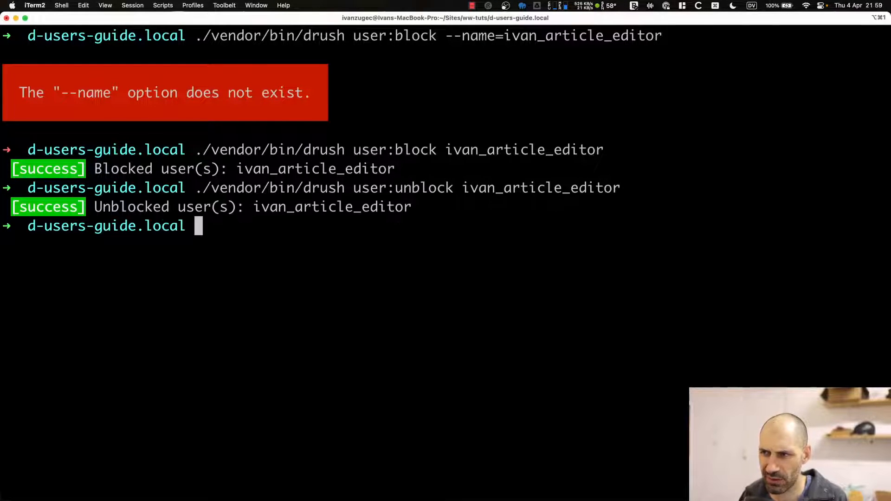
key(super+Tab)
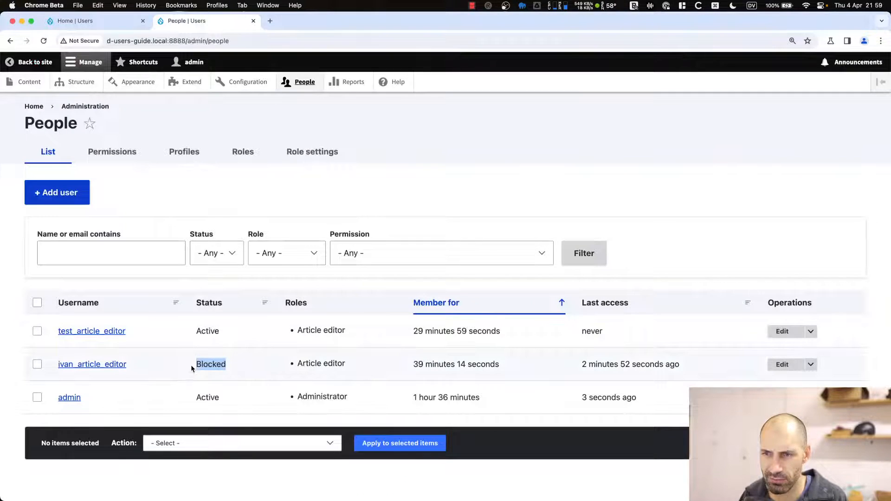
key(super+r)
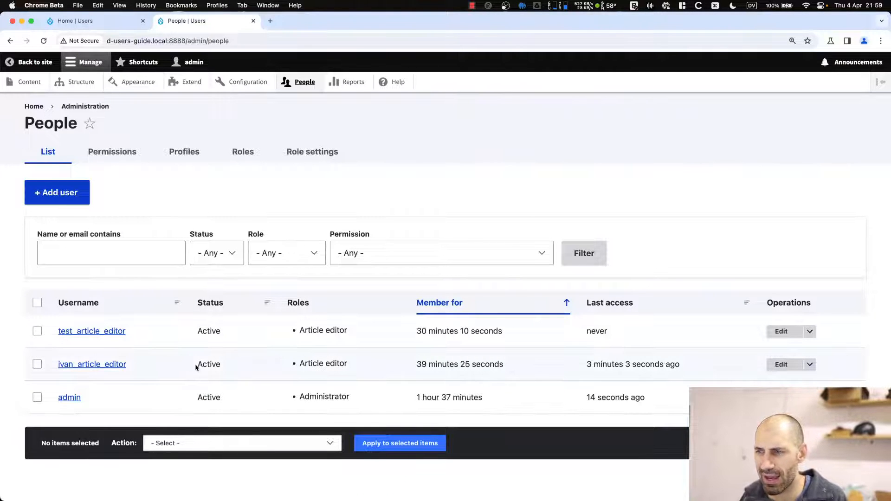
drag(195, 366, 220, 367)
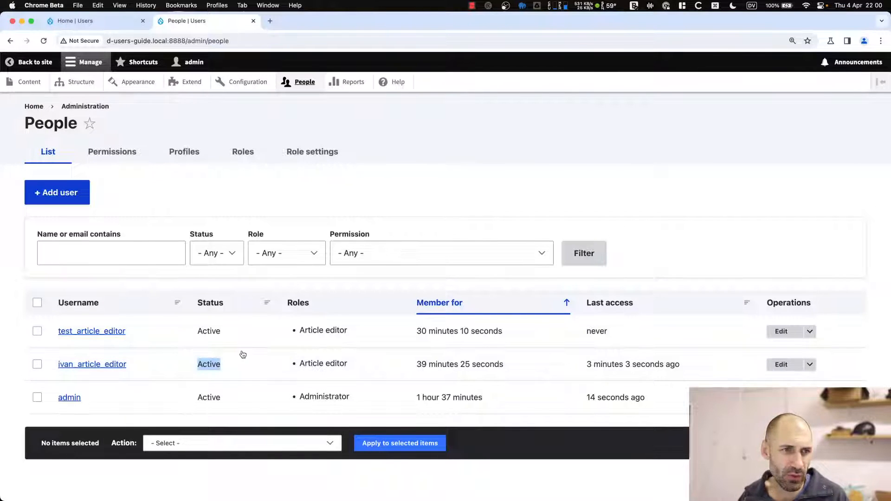
key(super+Tab)
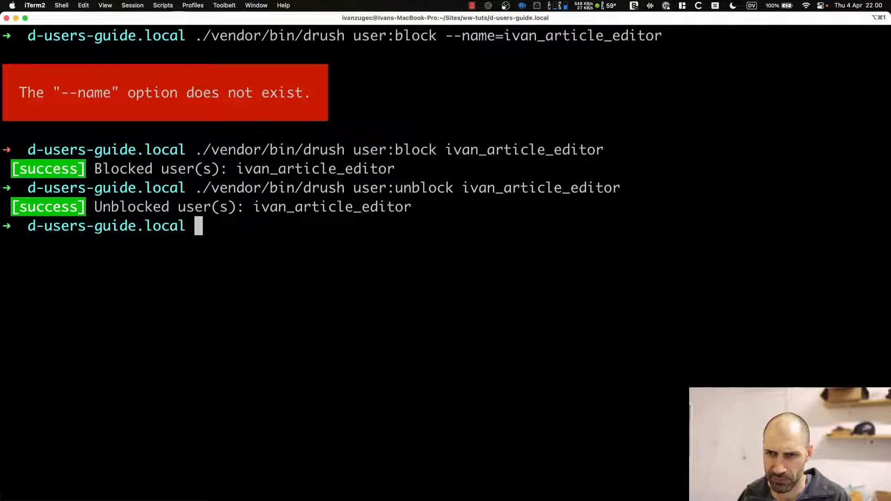
Search history for 'gre' to rerun drush | grep "user" and review the listed user commands.
key(ctrl+r)
text(gre)
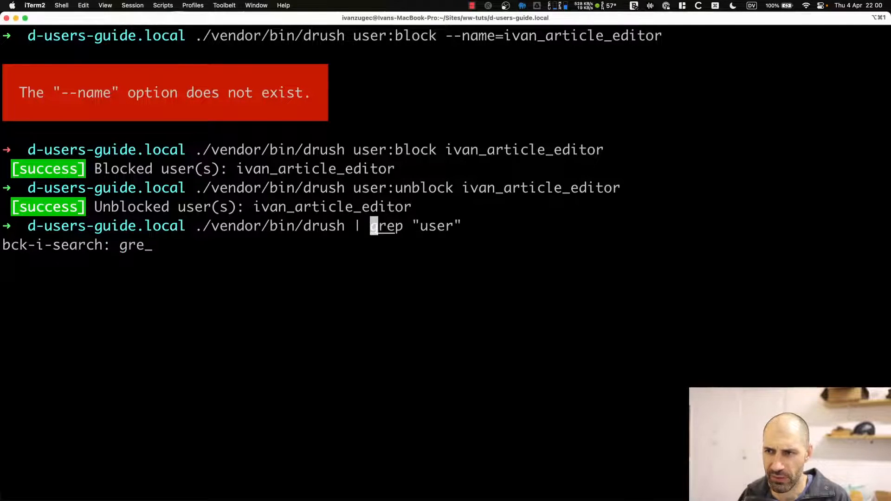
key(Return)
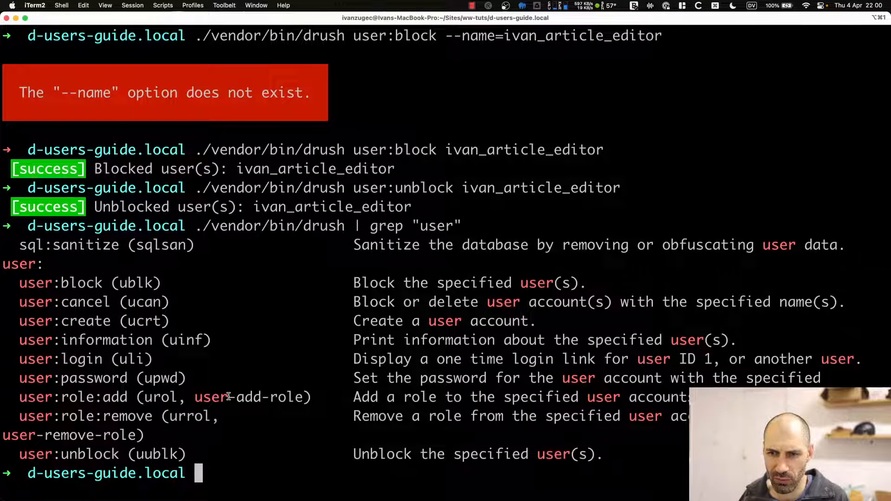
drag(236, 417, 122, 421)
click(200, 398)
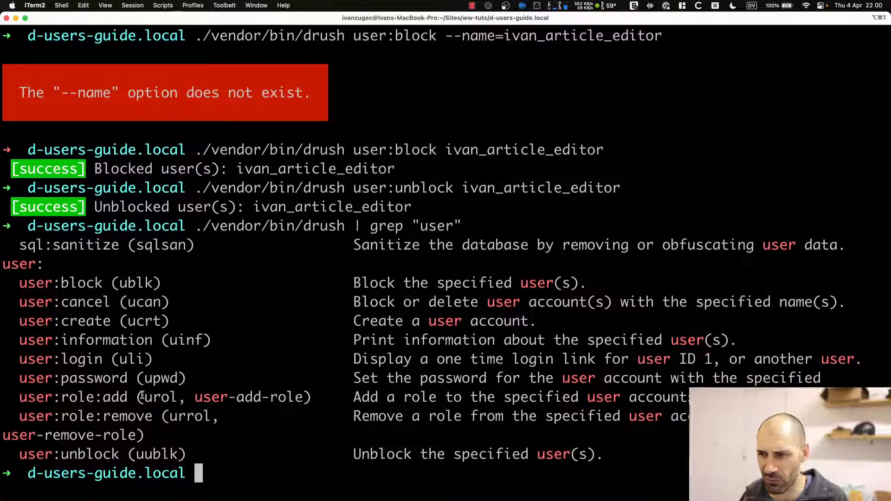
drag(771, 343, 478, 342)
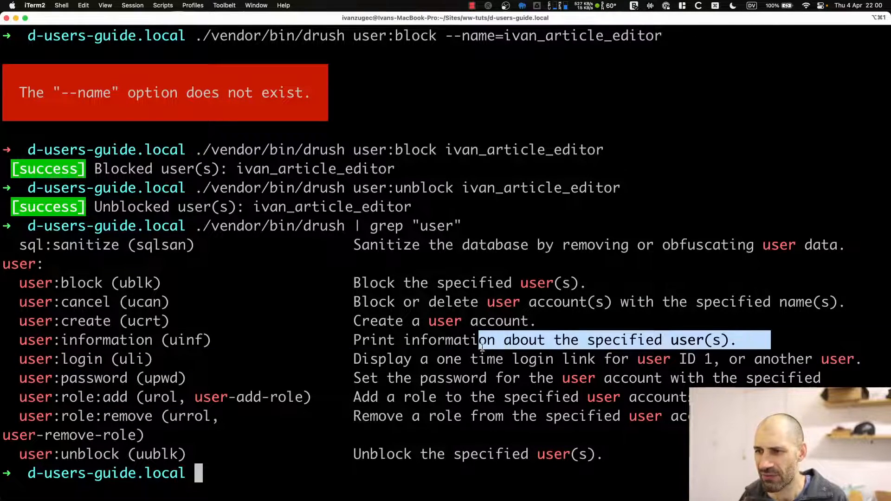
click(472, 368)
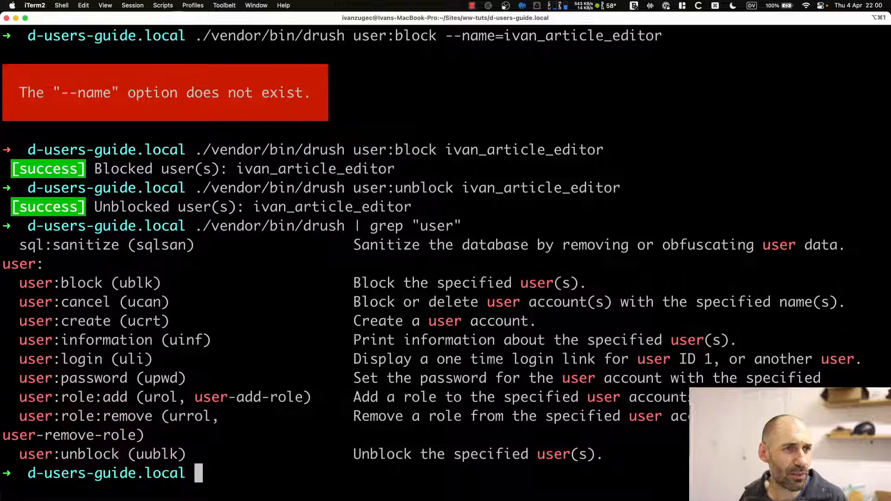
key(super+Tab)
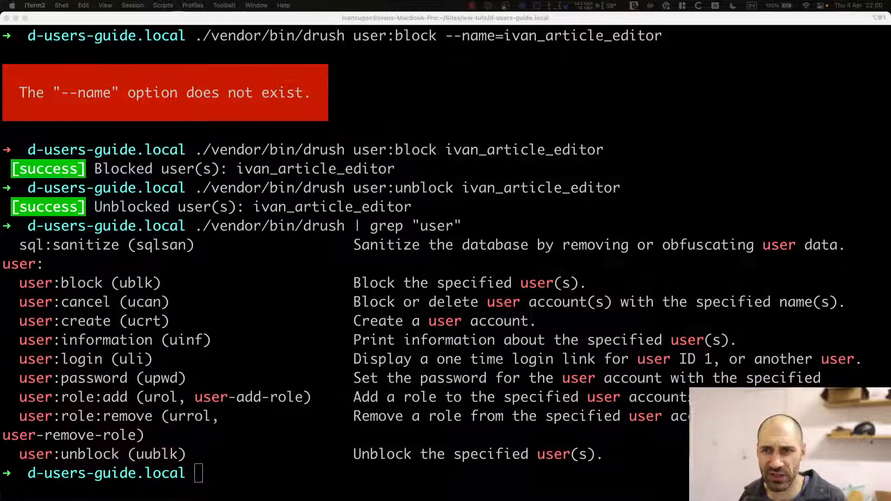